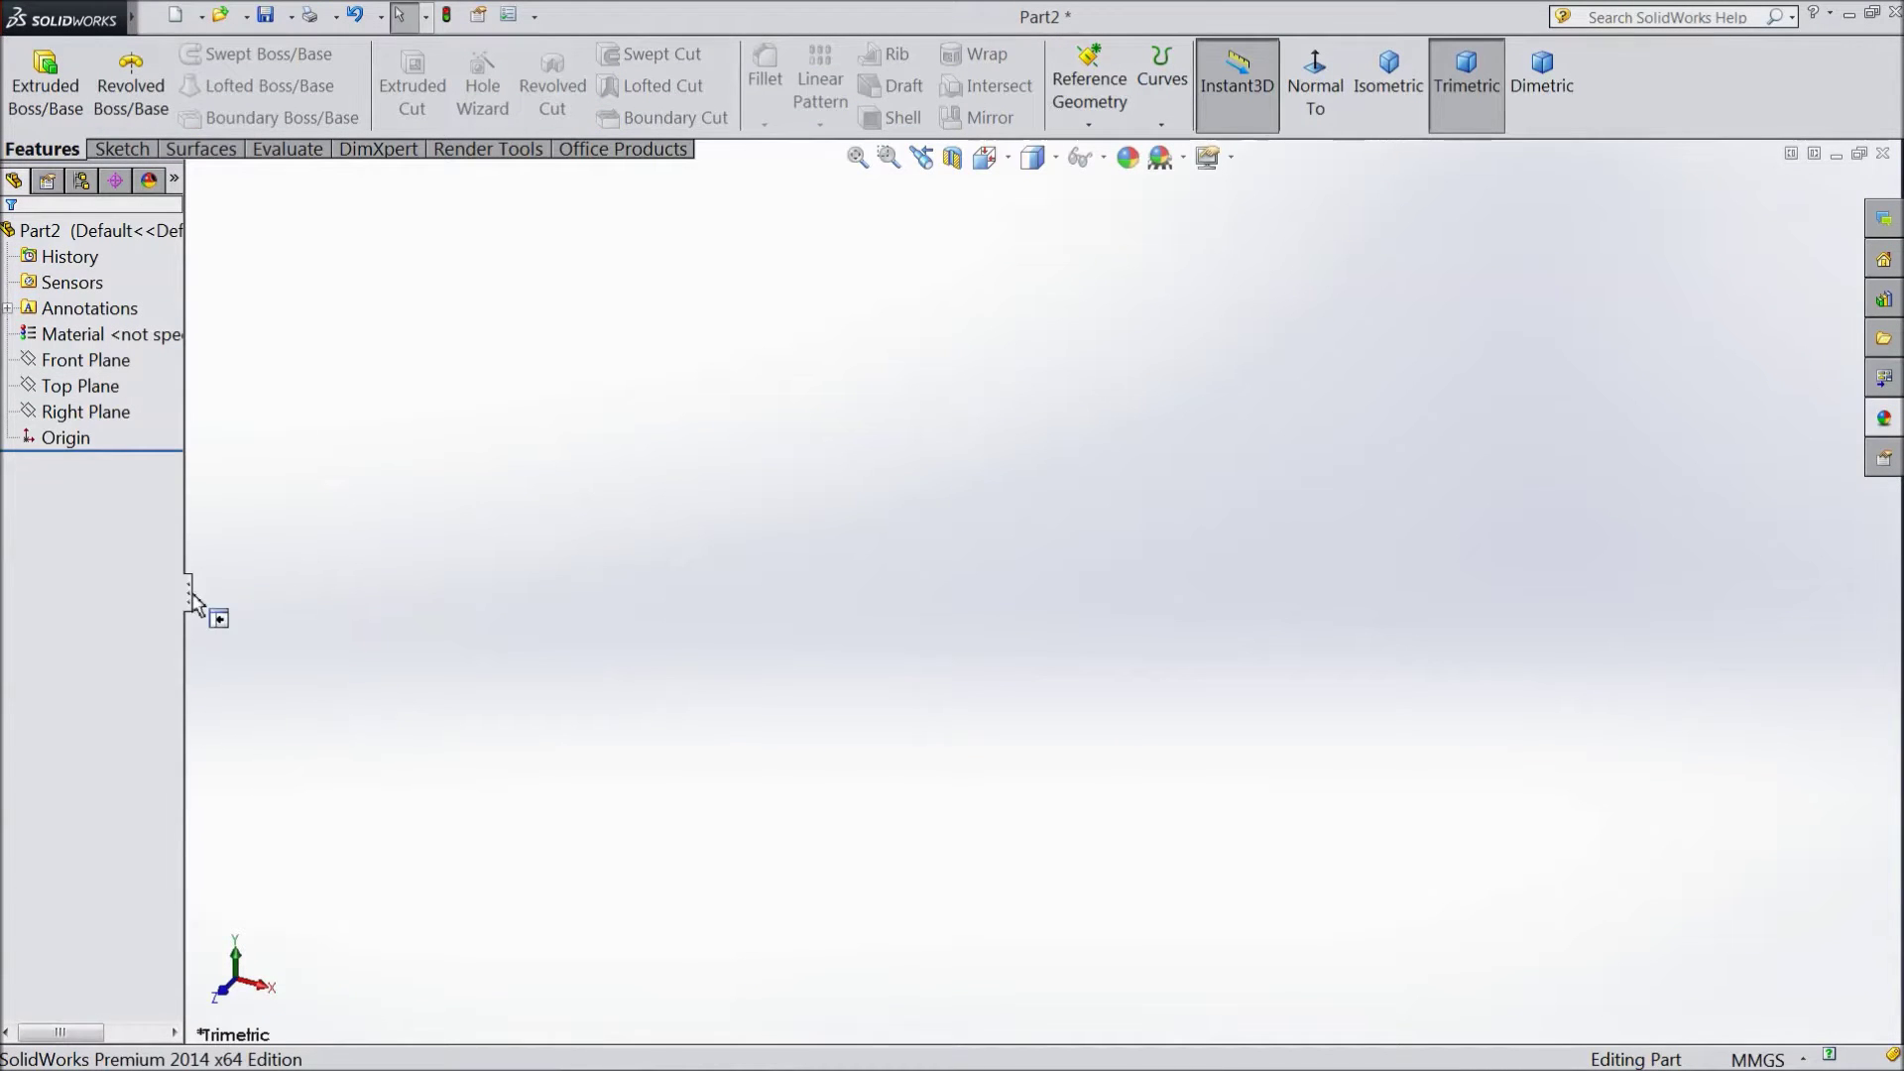
# Widen the FeatureManager tree and select the Front Plane for sketching.
pyautogui.moveTo(208, 606); pyautogui.dragTo(241, 620)
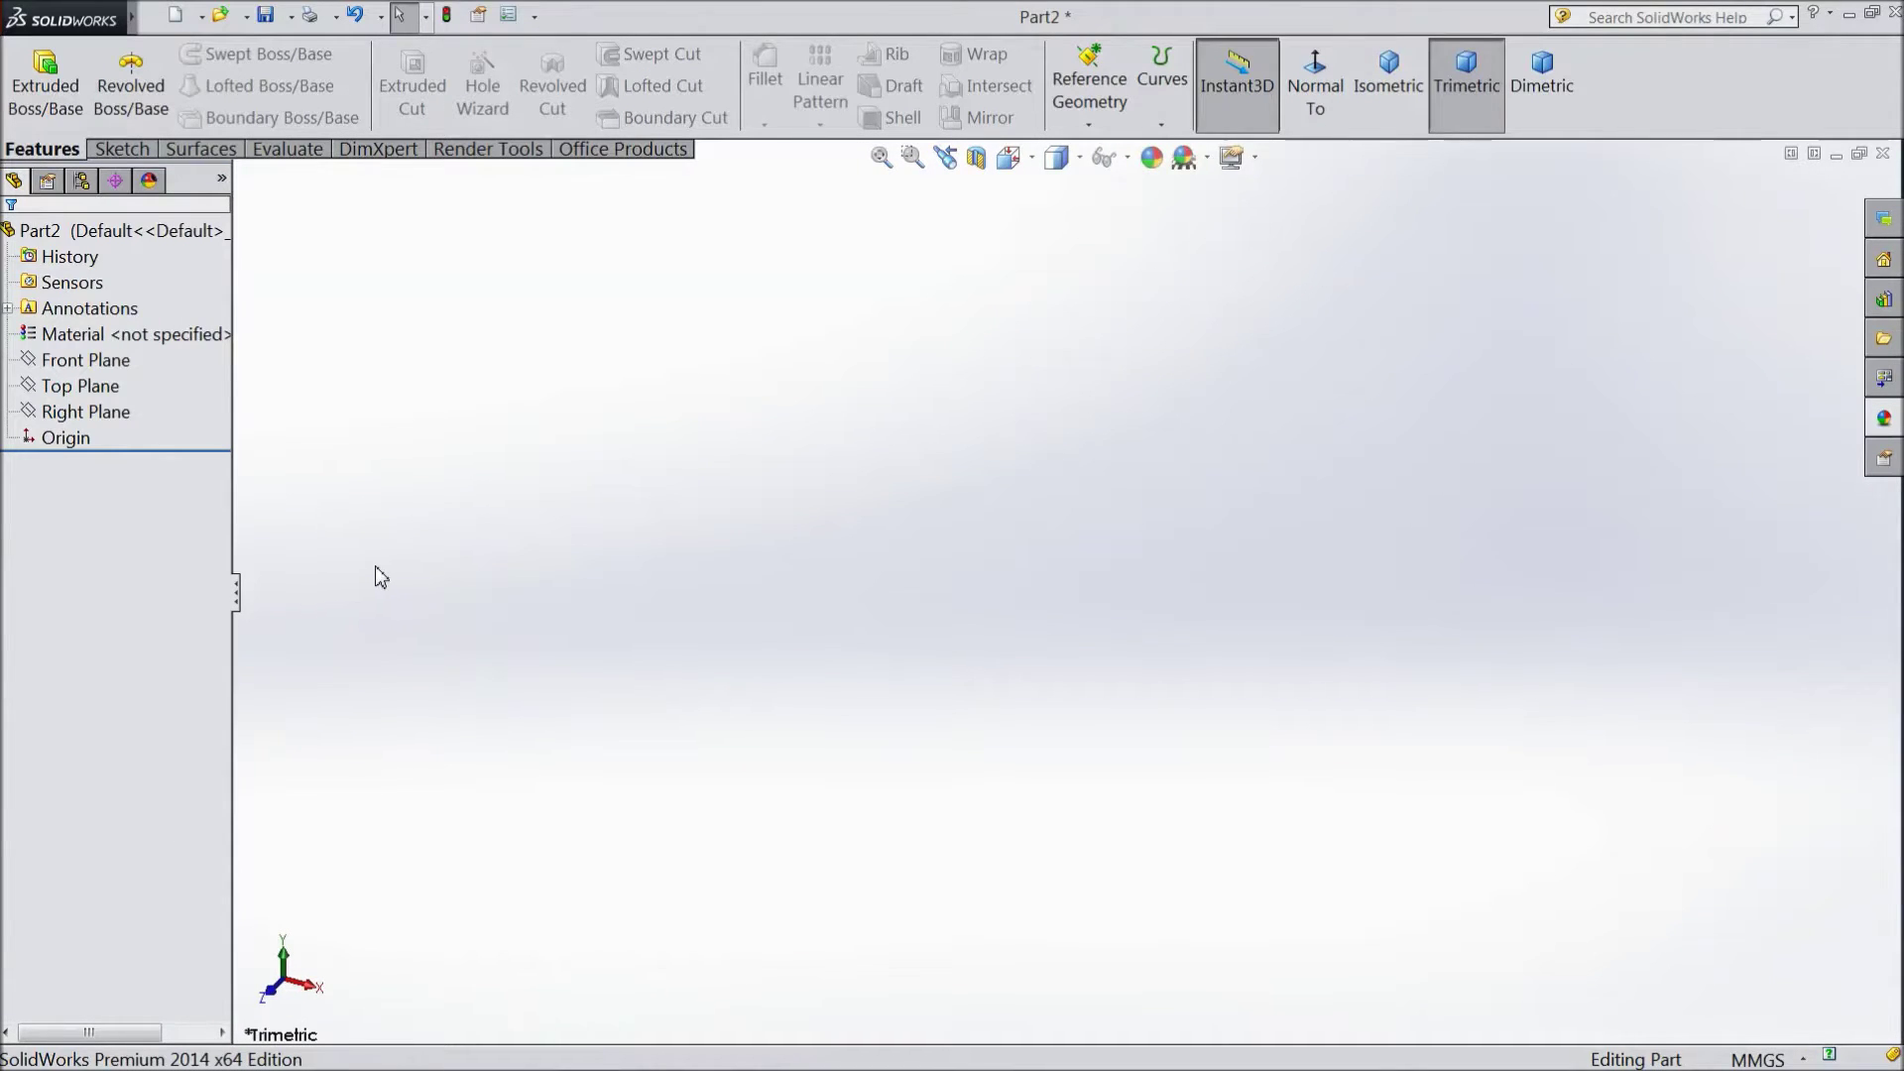
pyautogui.click(89, 361)
# Start a sketch on the Front Plane with a vertical centreline through the origin.
pyautogui.click(124, 341)
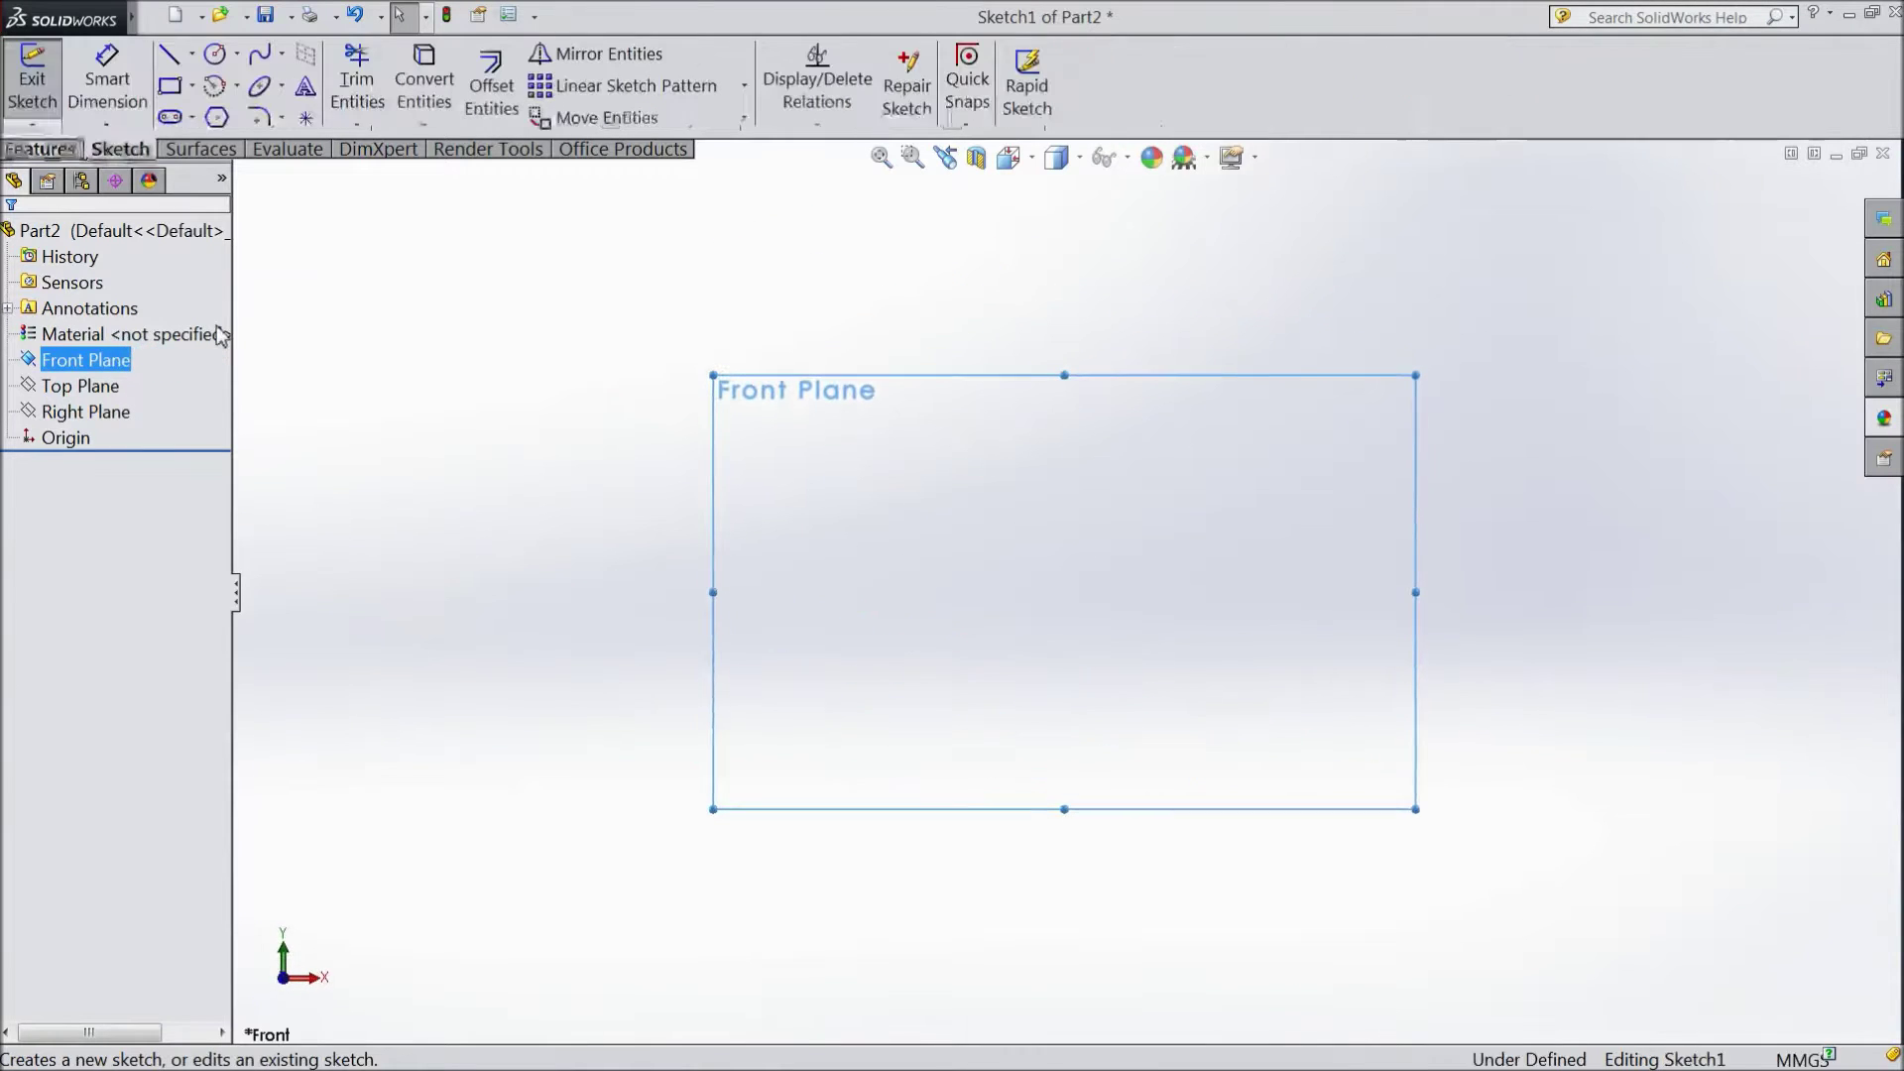
pyautogui.click(192, 53)
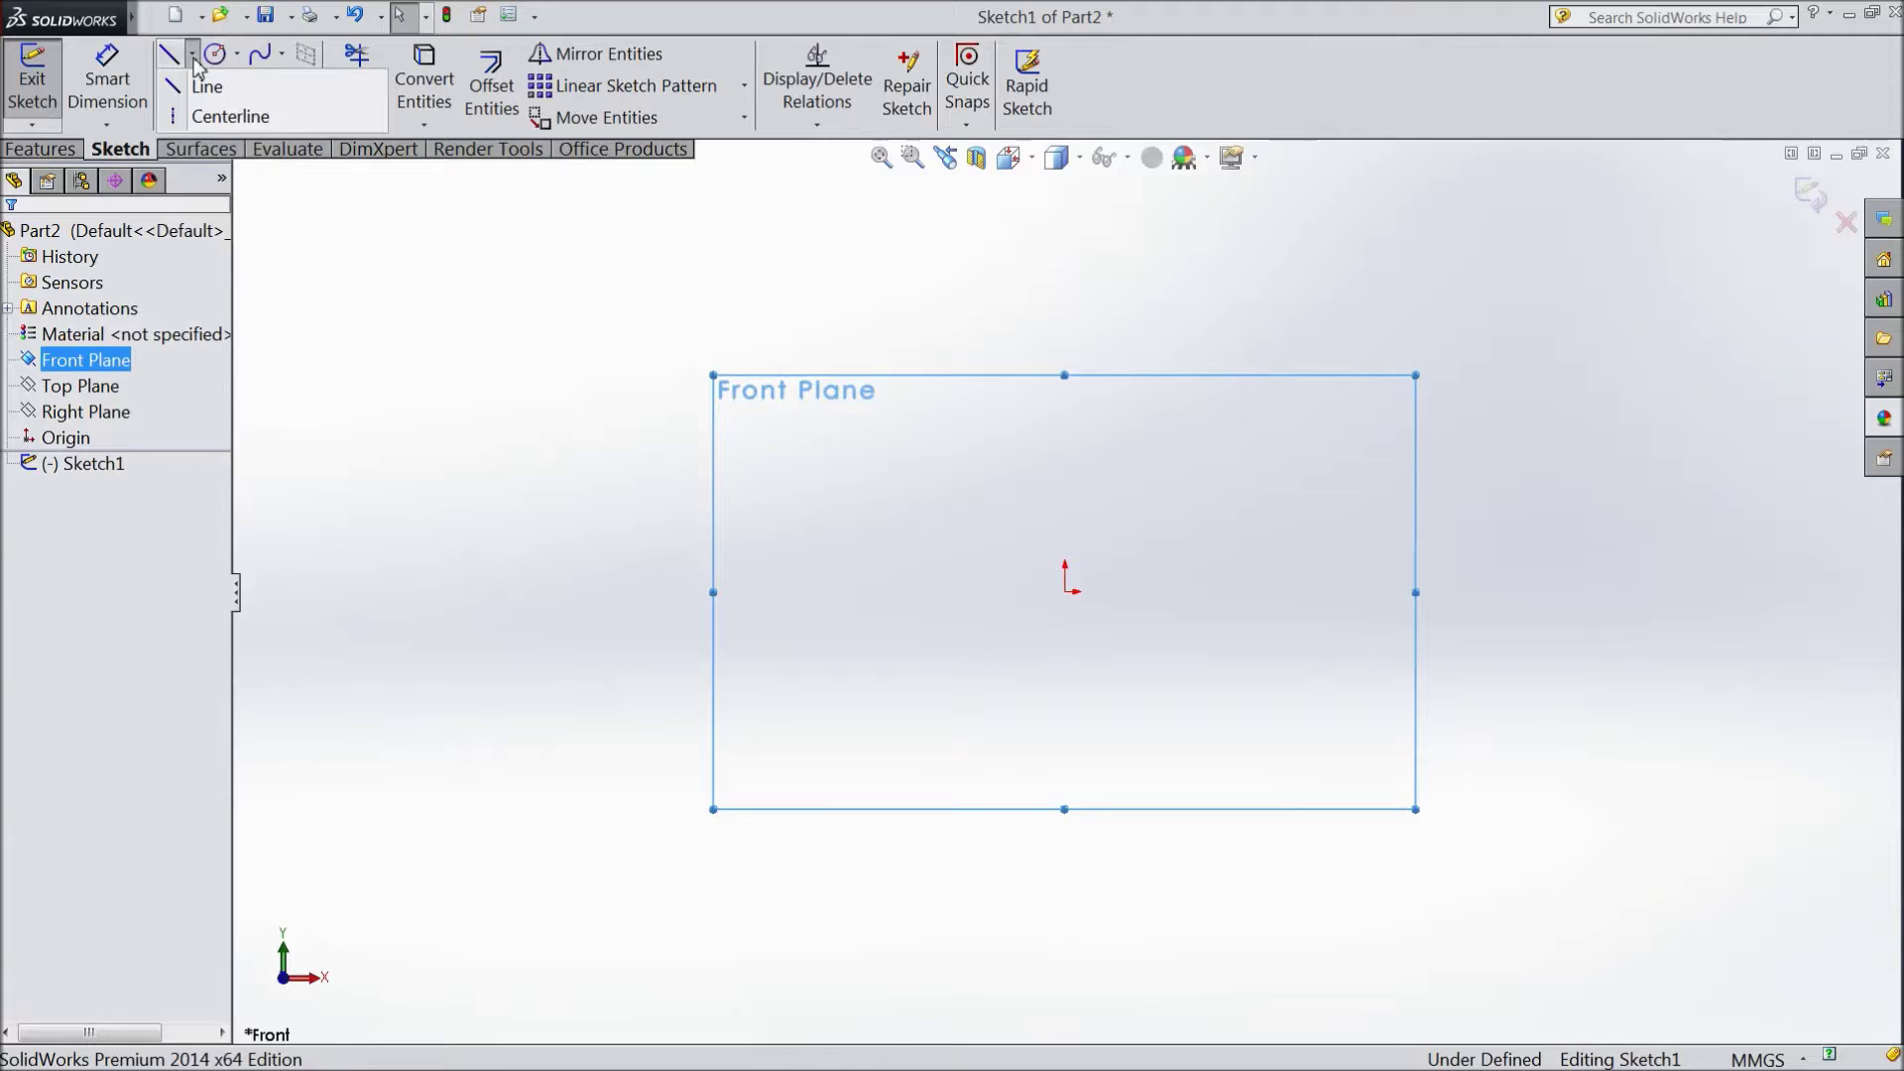
pyautogui.click(223, 117)
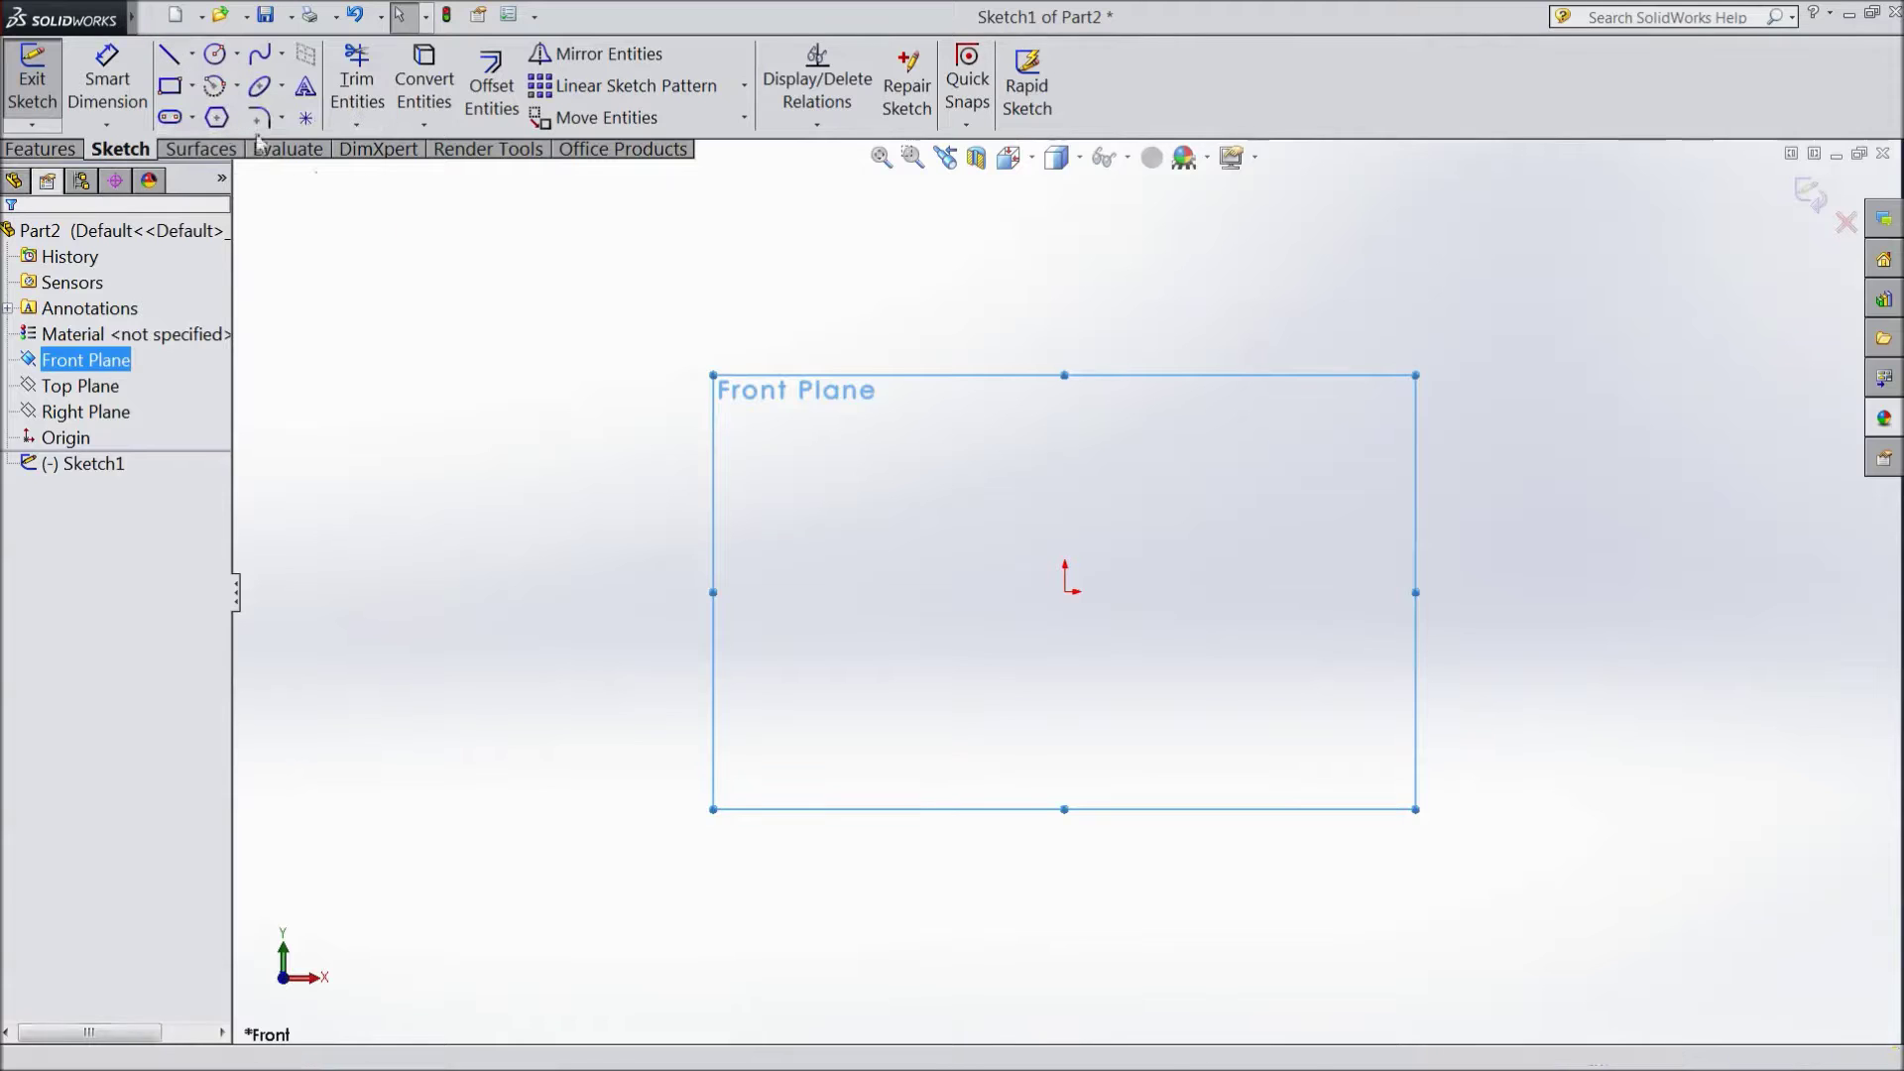
pyautogui.click(1064, 318)
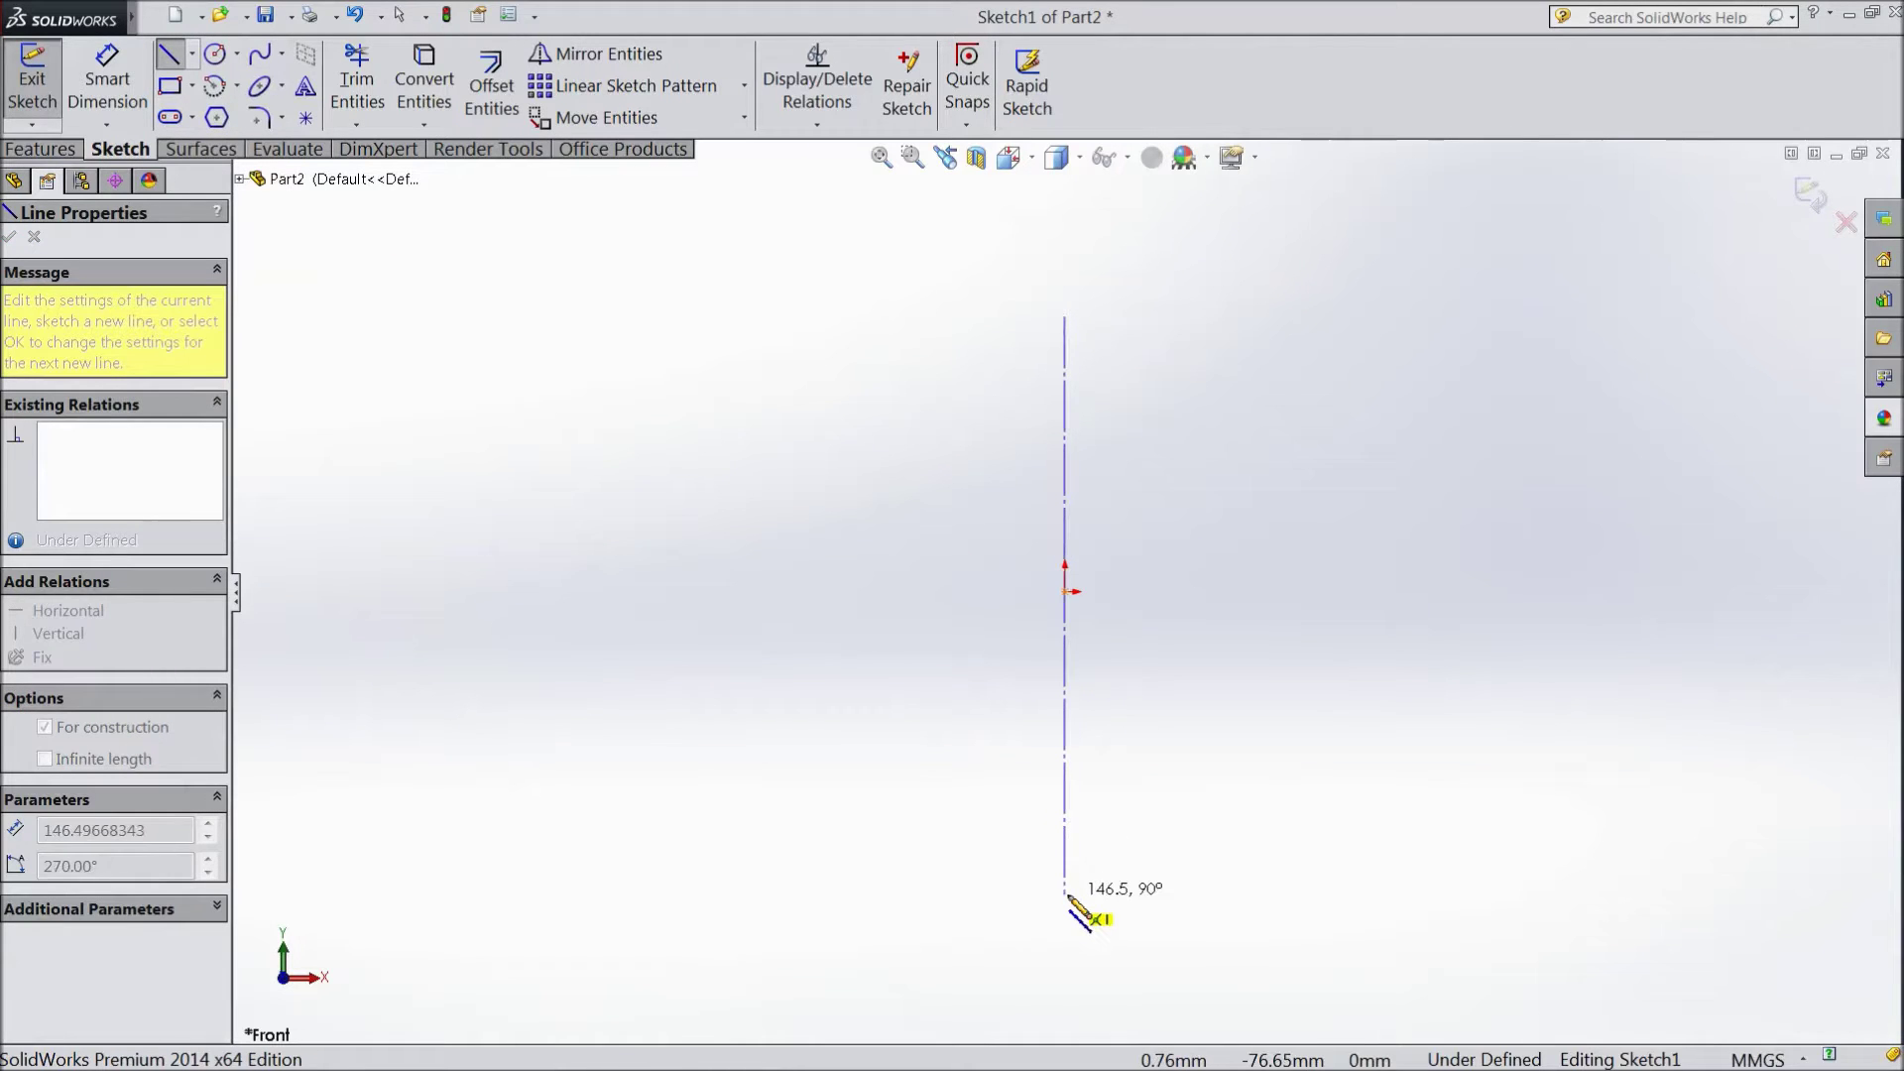
pyautogui.click(1065, 894)
pyautogui.rightClick(1287, 603)
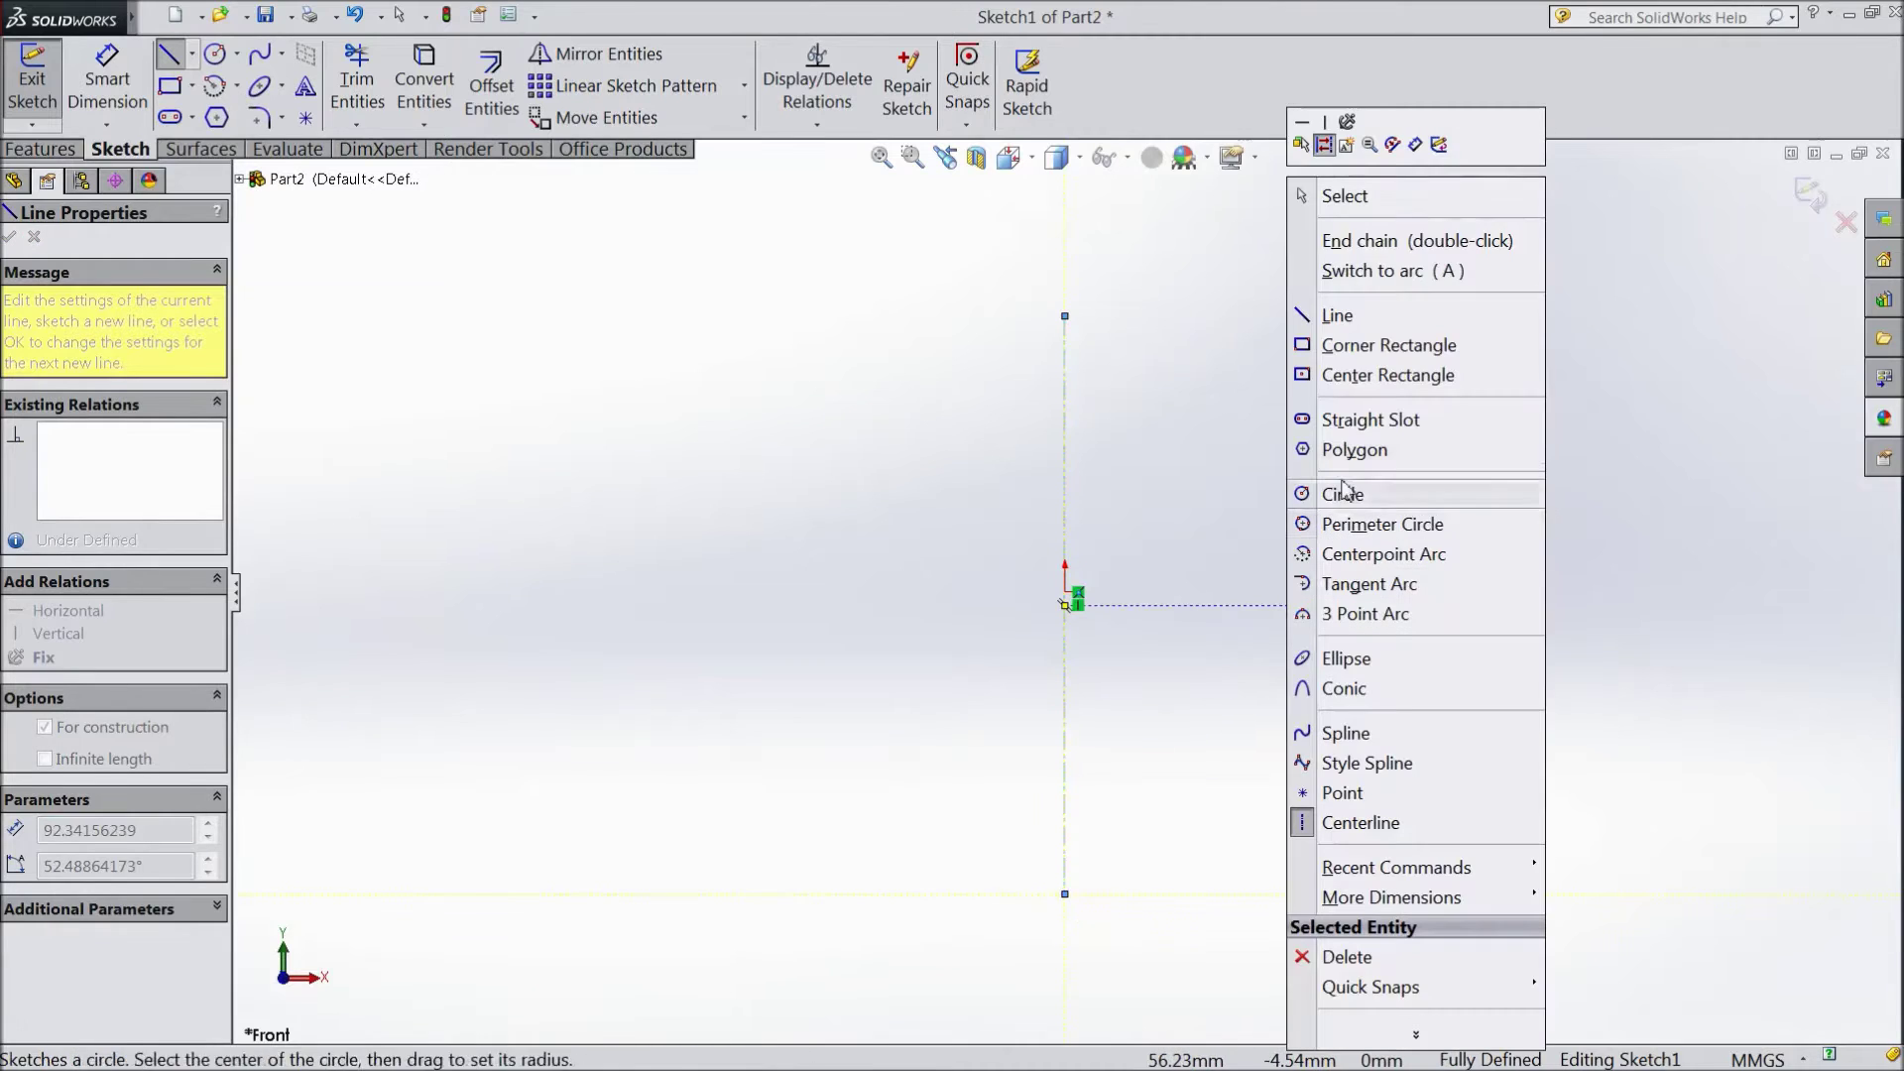
pyautogui.click(1381, 197)
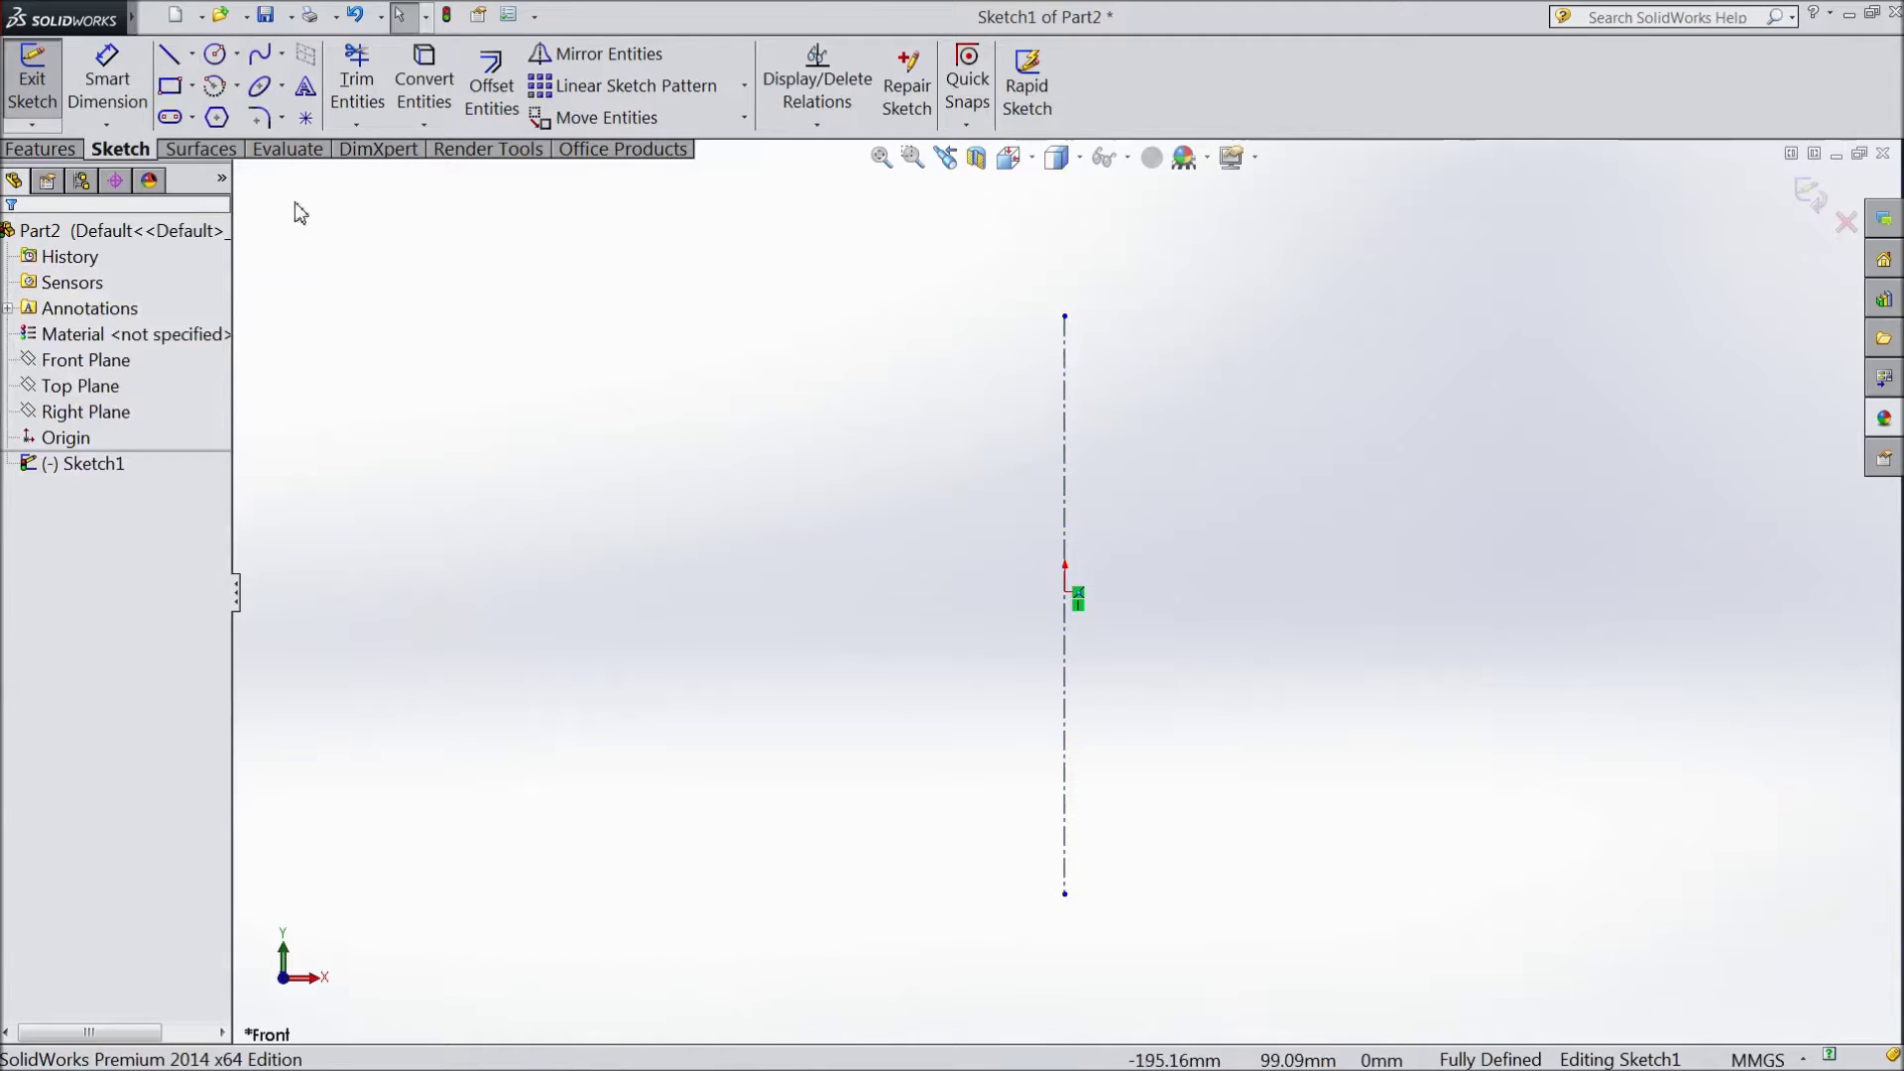
# Add a horizontal centreline from the origin running to the left.
pyautogui.click(191, 55)
pyautogui.click(223, 116)
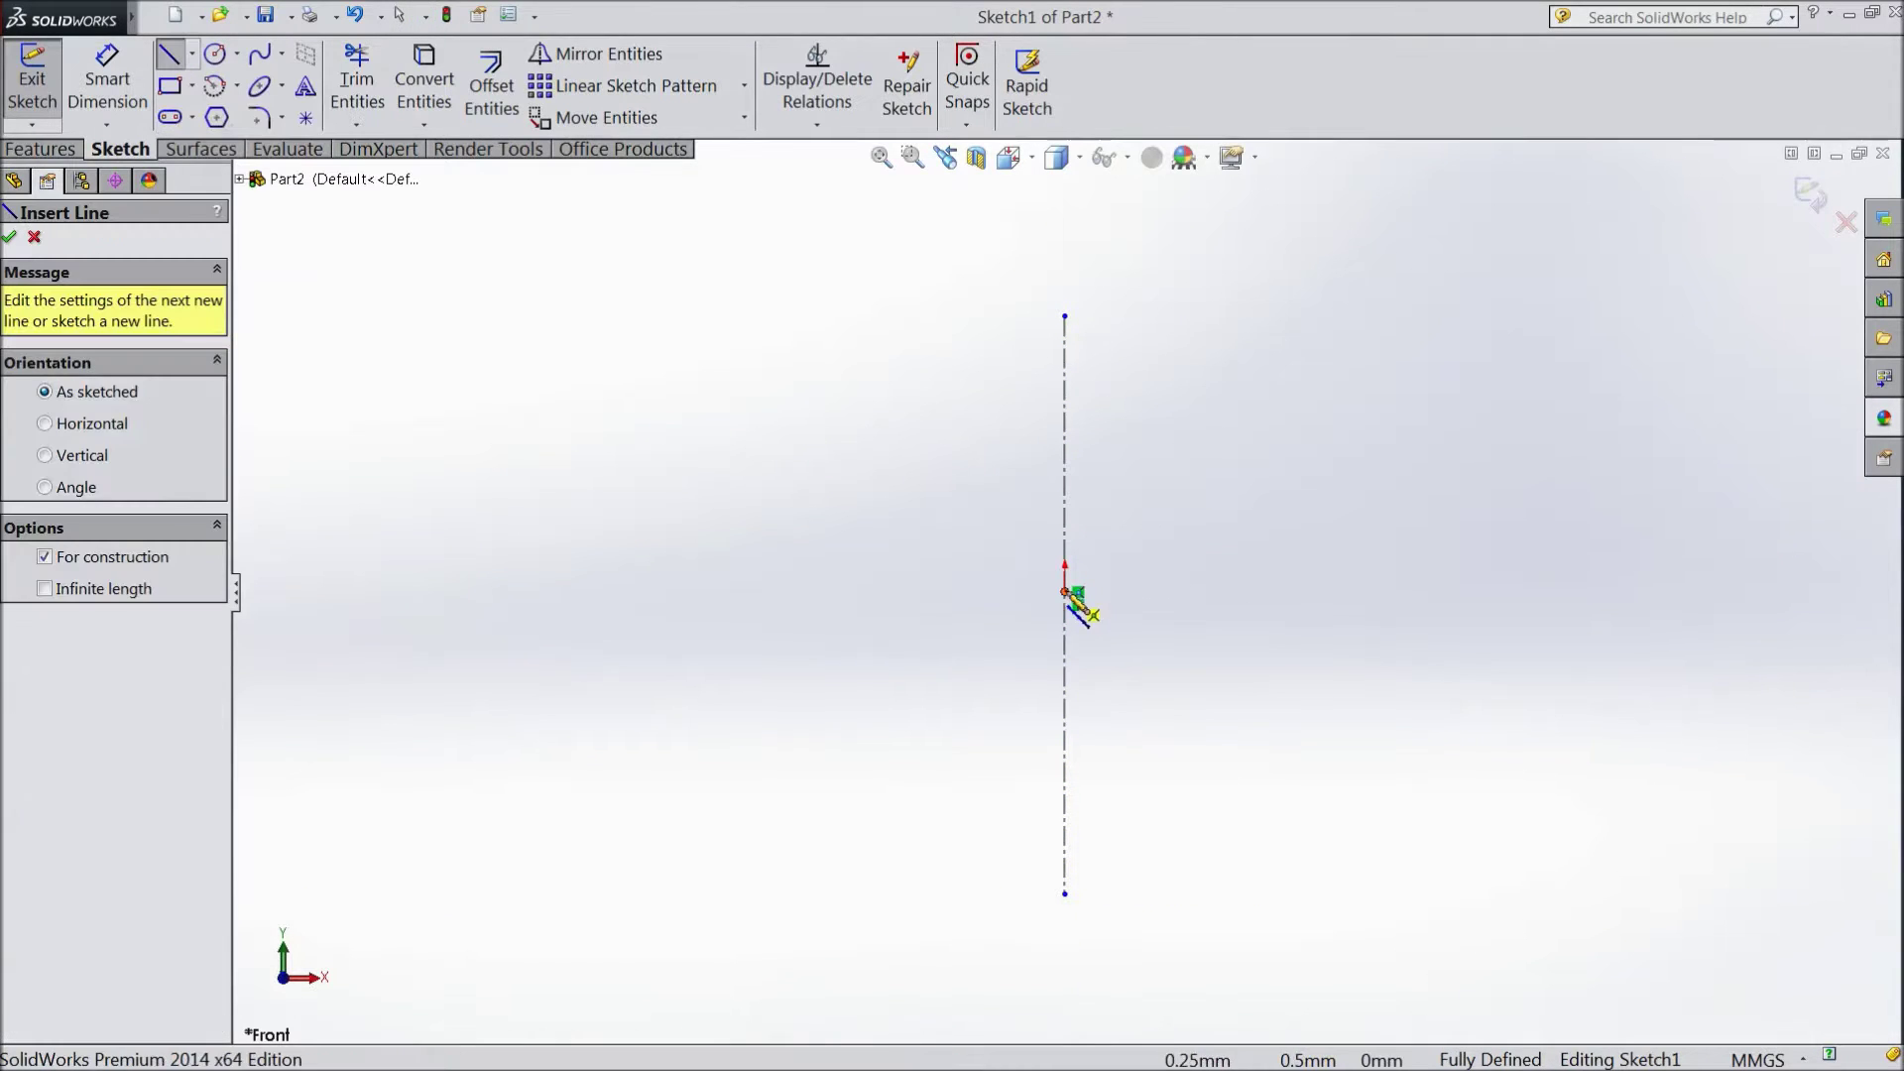
pyautogui.click(1065, 594)
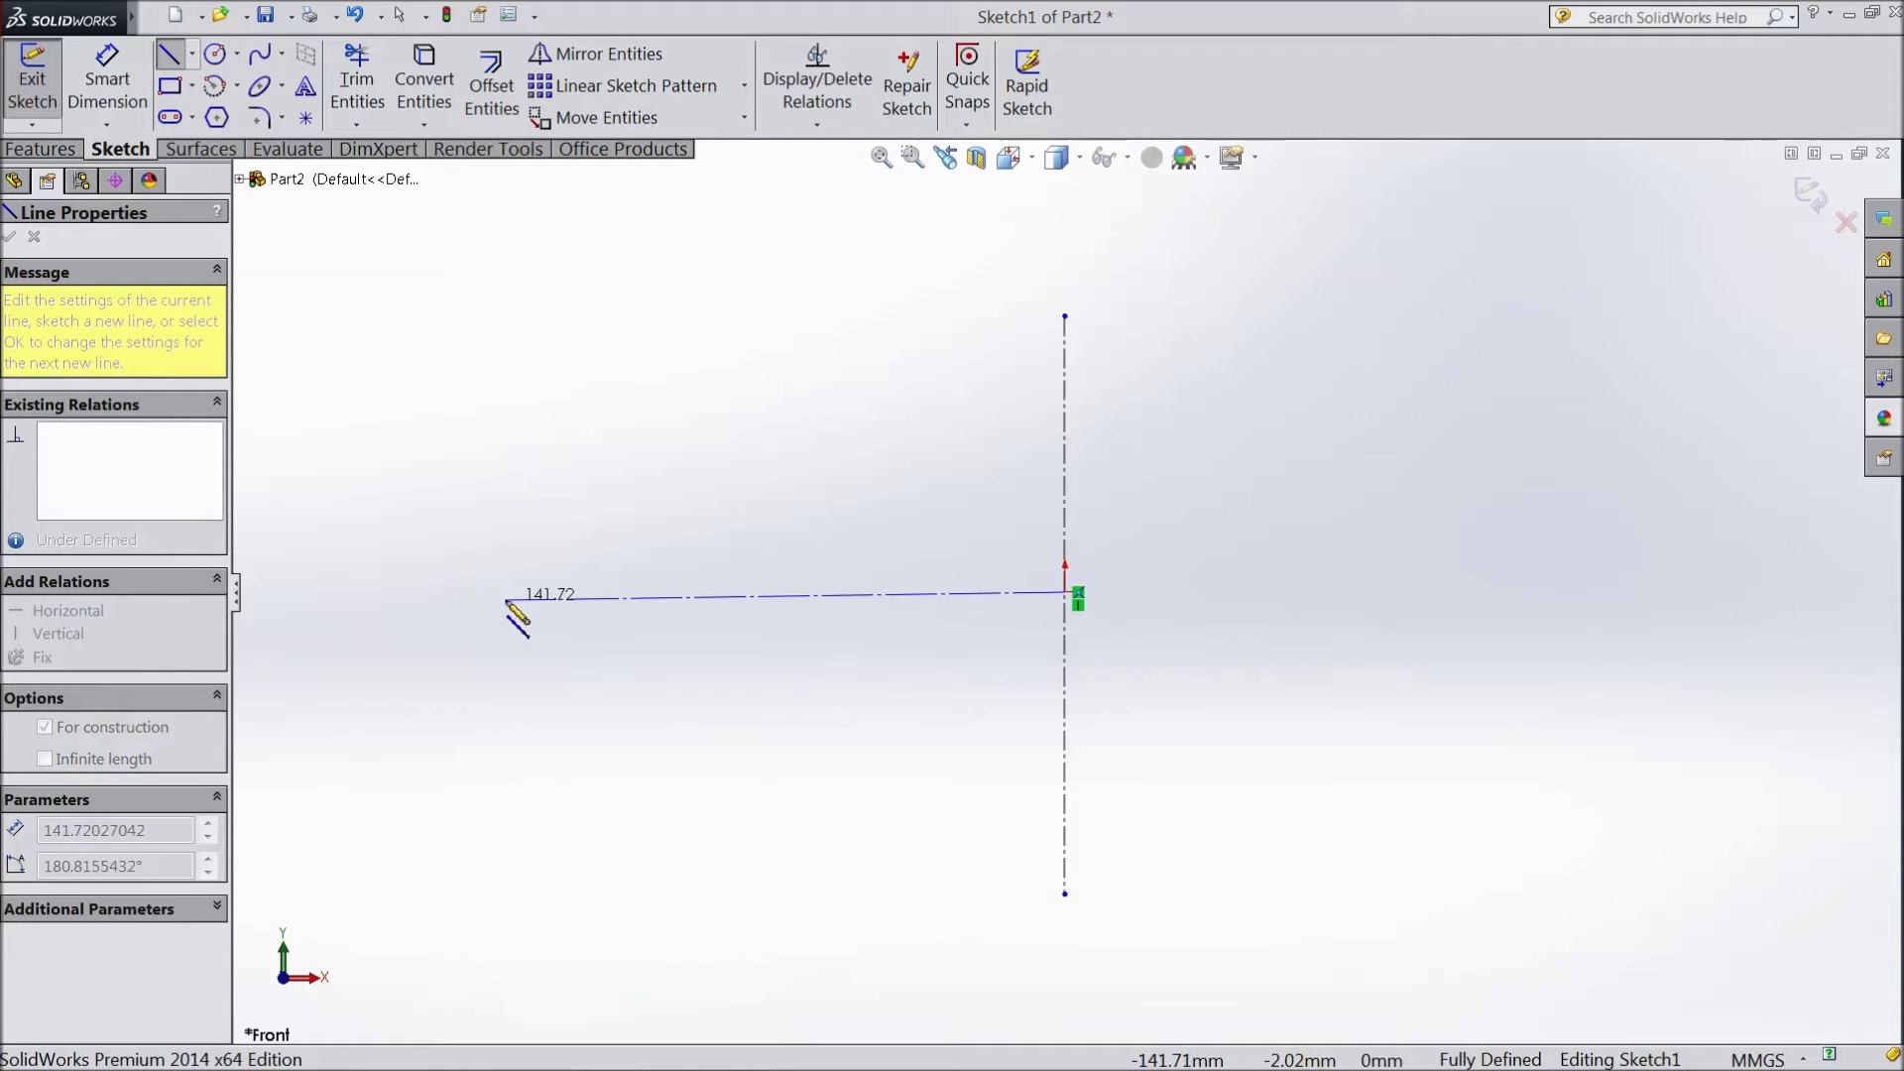
pyautogui.click(679, 593)
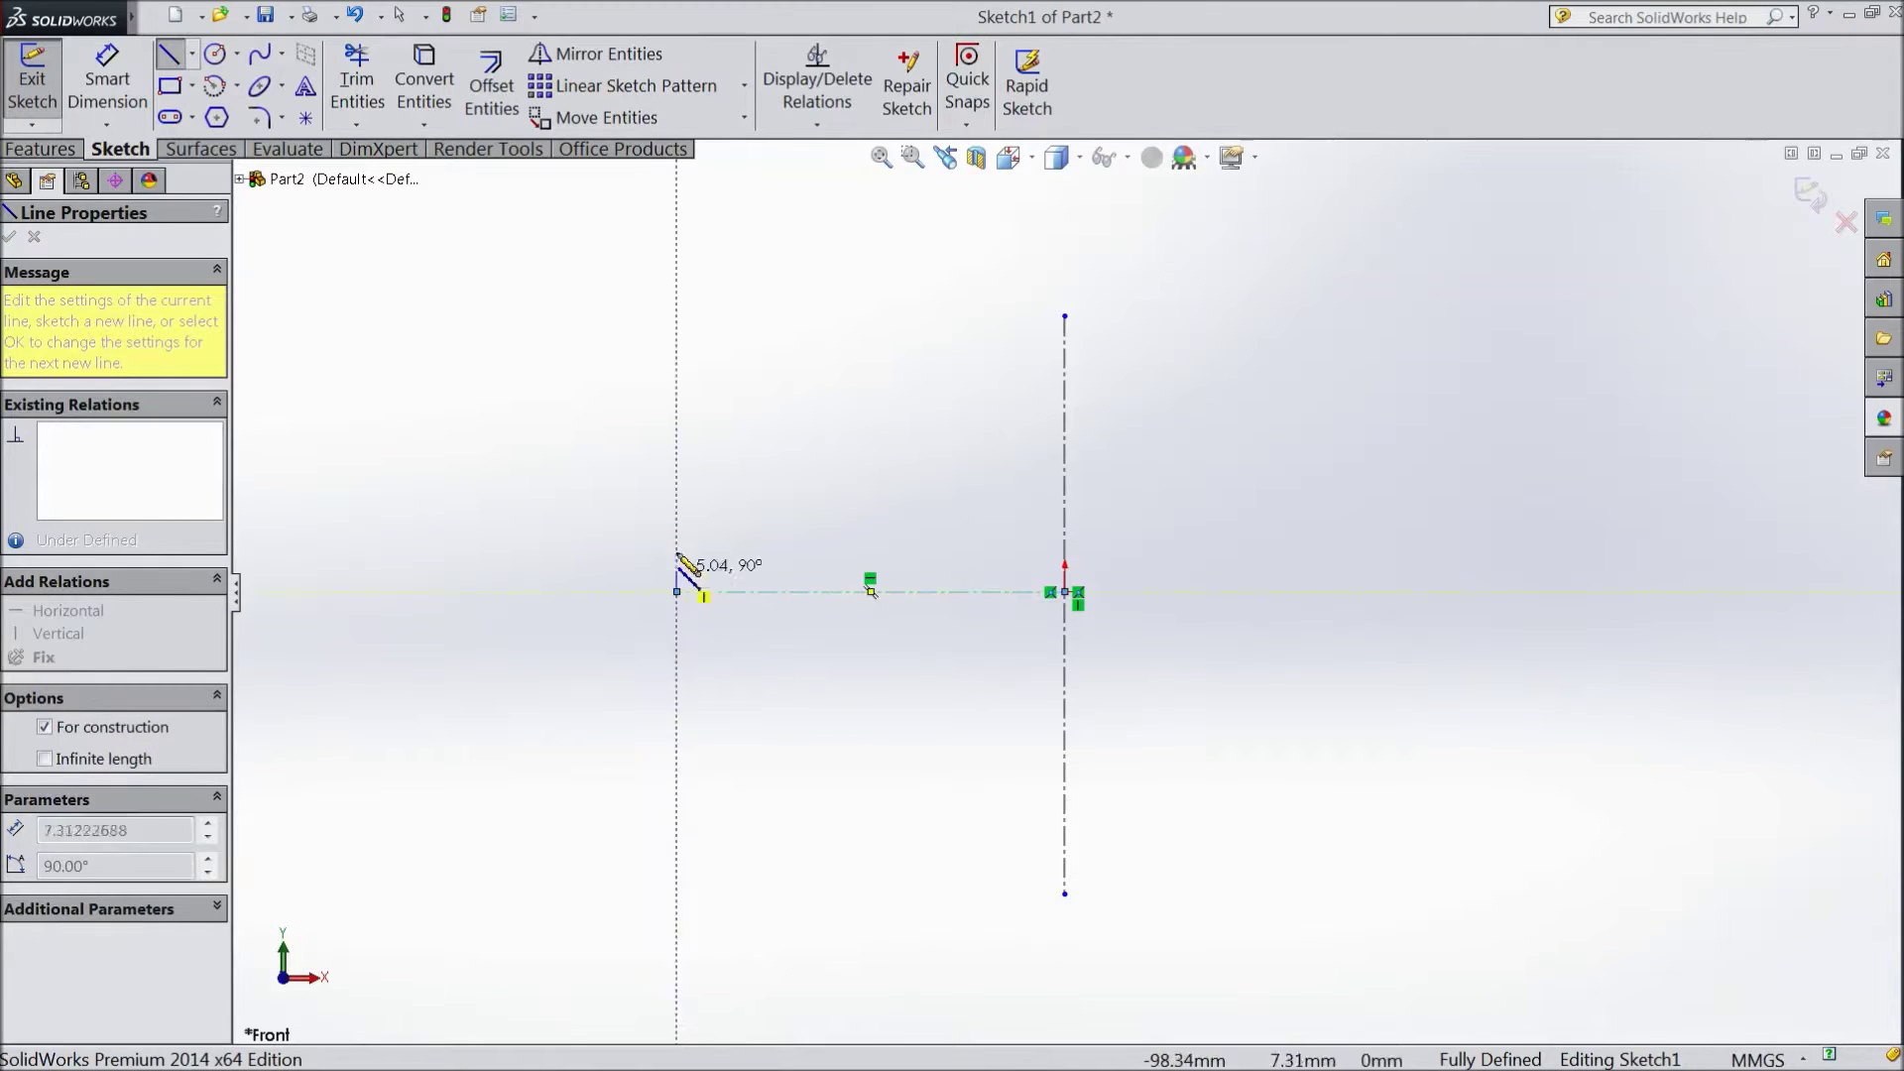
pyautogui.rightClick(671, 500)
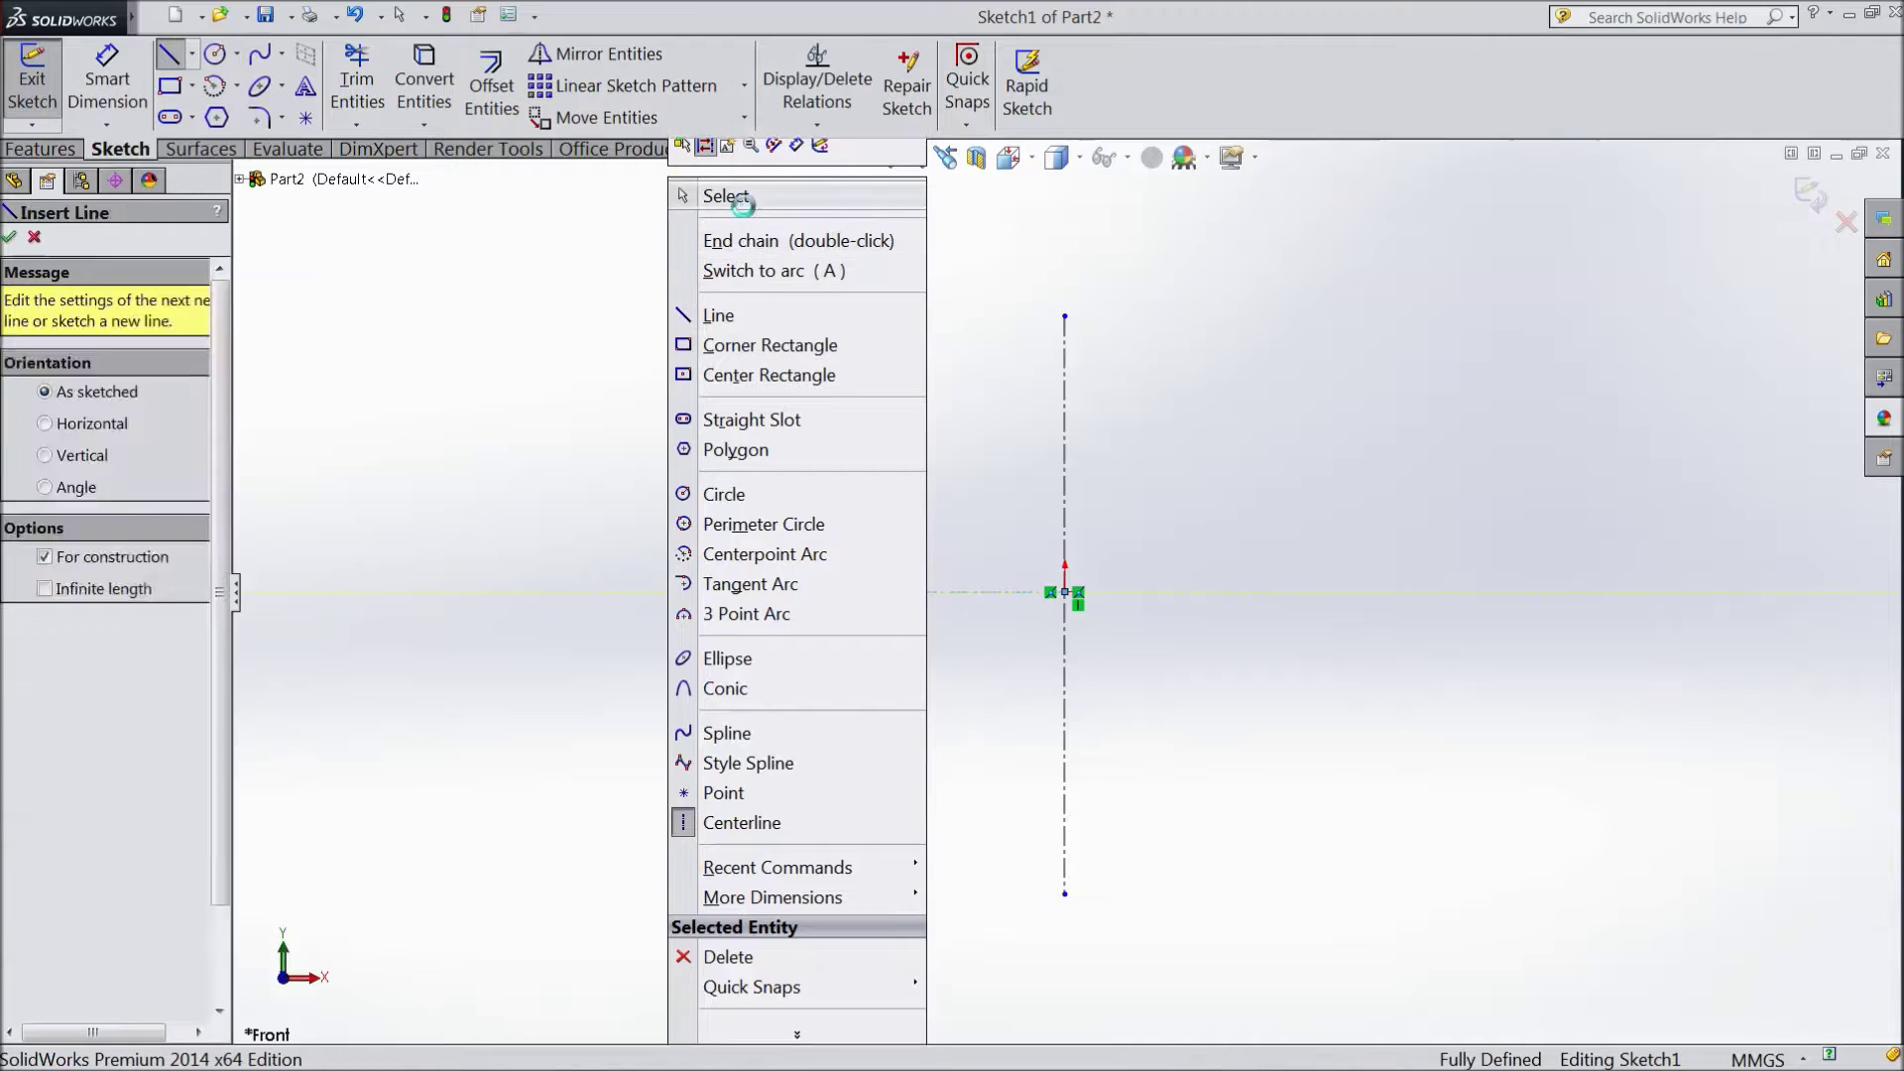
pyautogui.click(722, 194)
pyautogui.scroll(-2, 972, 629)
pyautogui.scroll(-1, 972, 628)
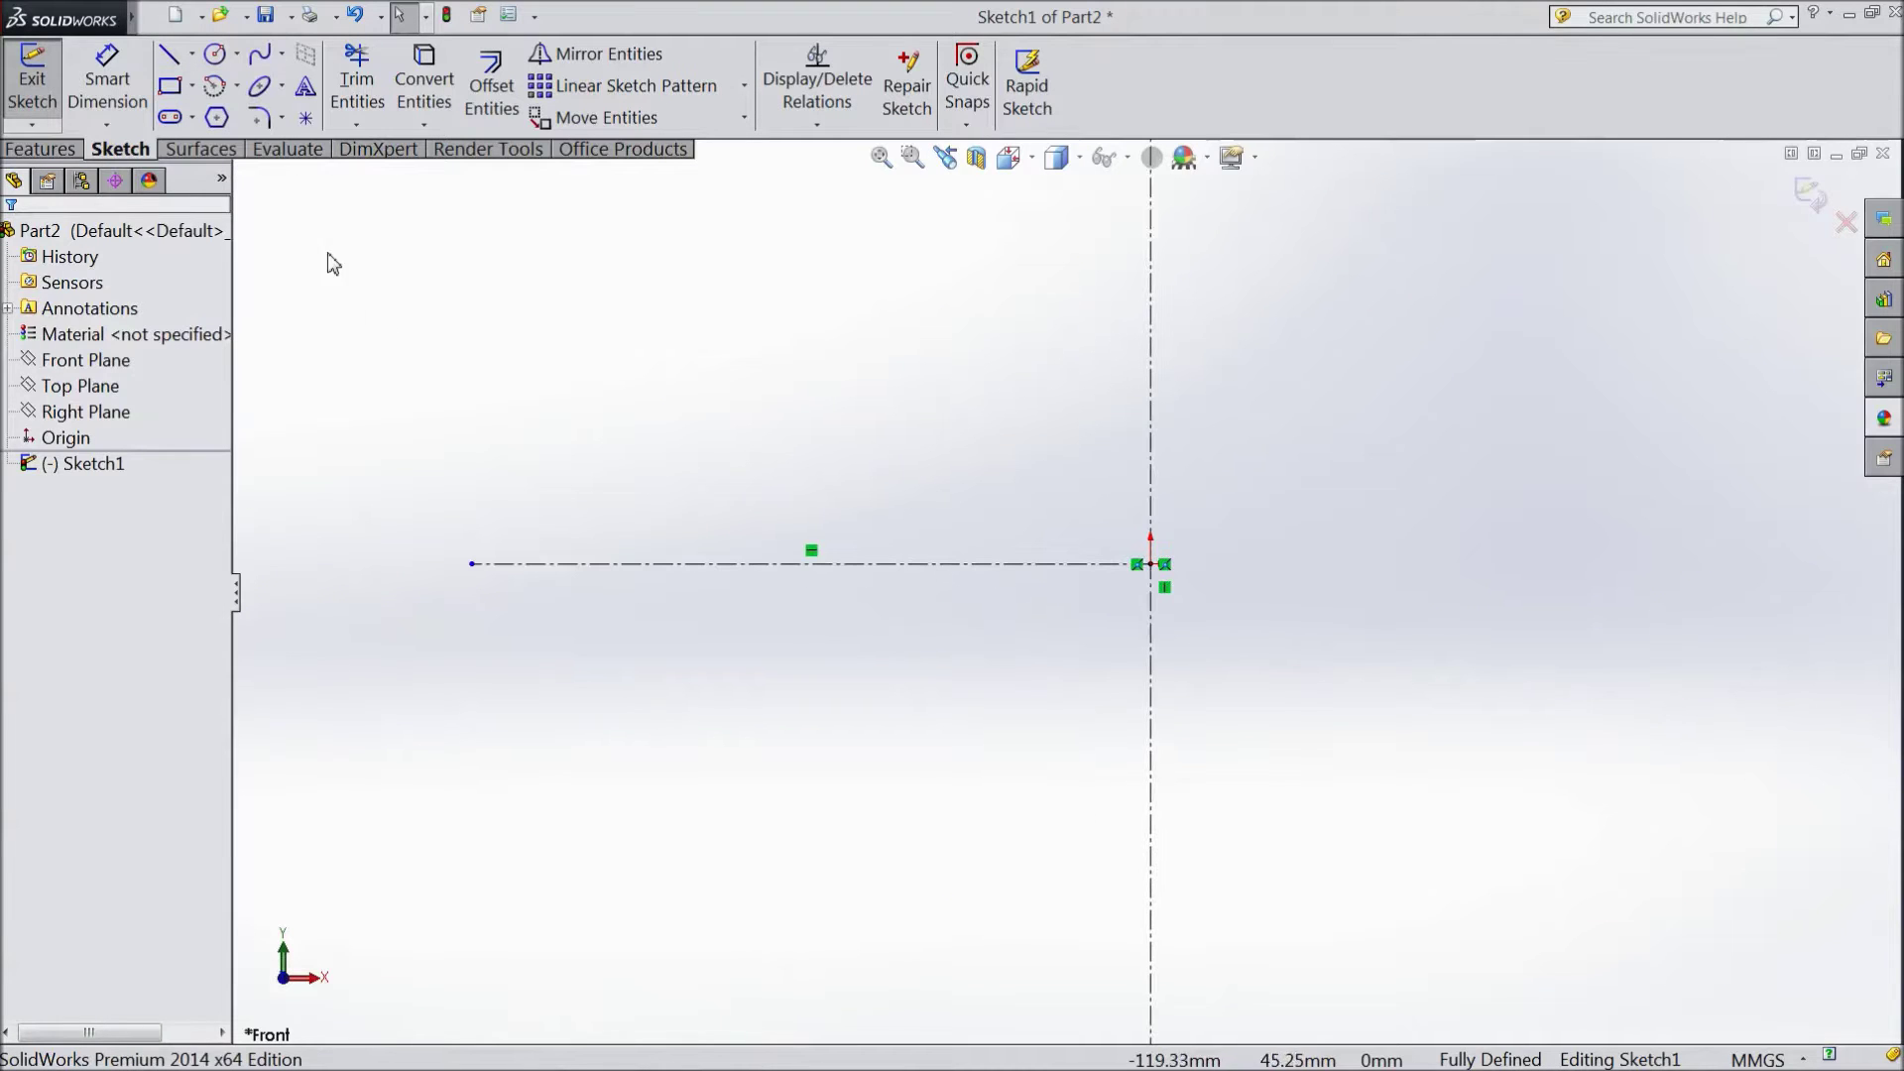
# Sketch two circles, one above and one below the horizontal centreline.
pyautogui.click(216, 55)
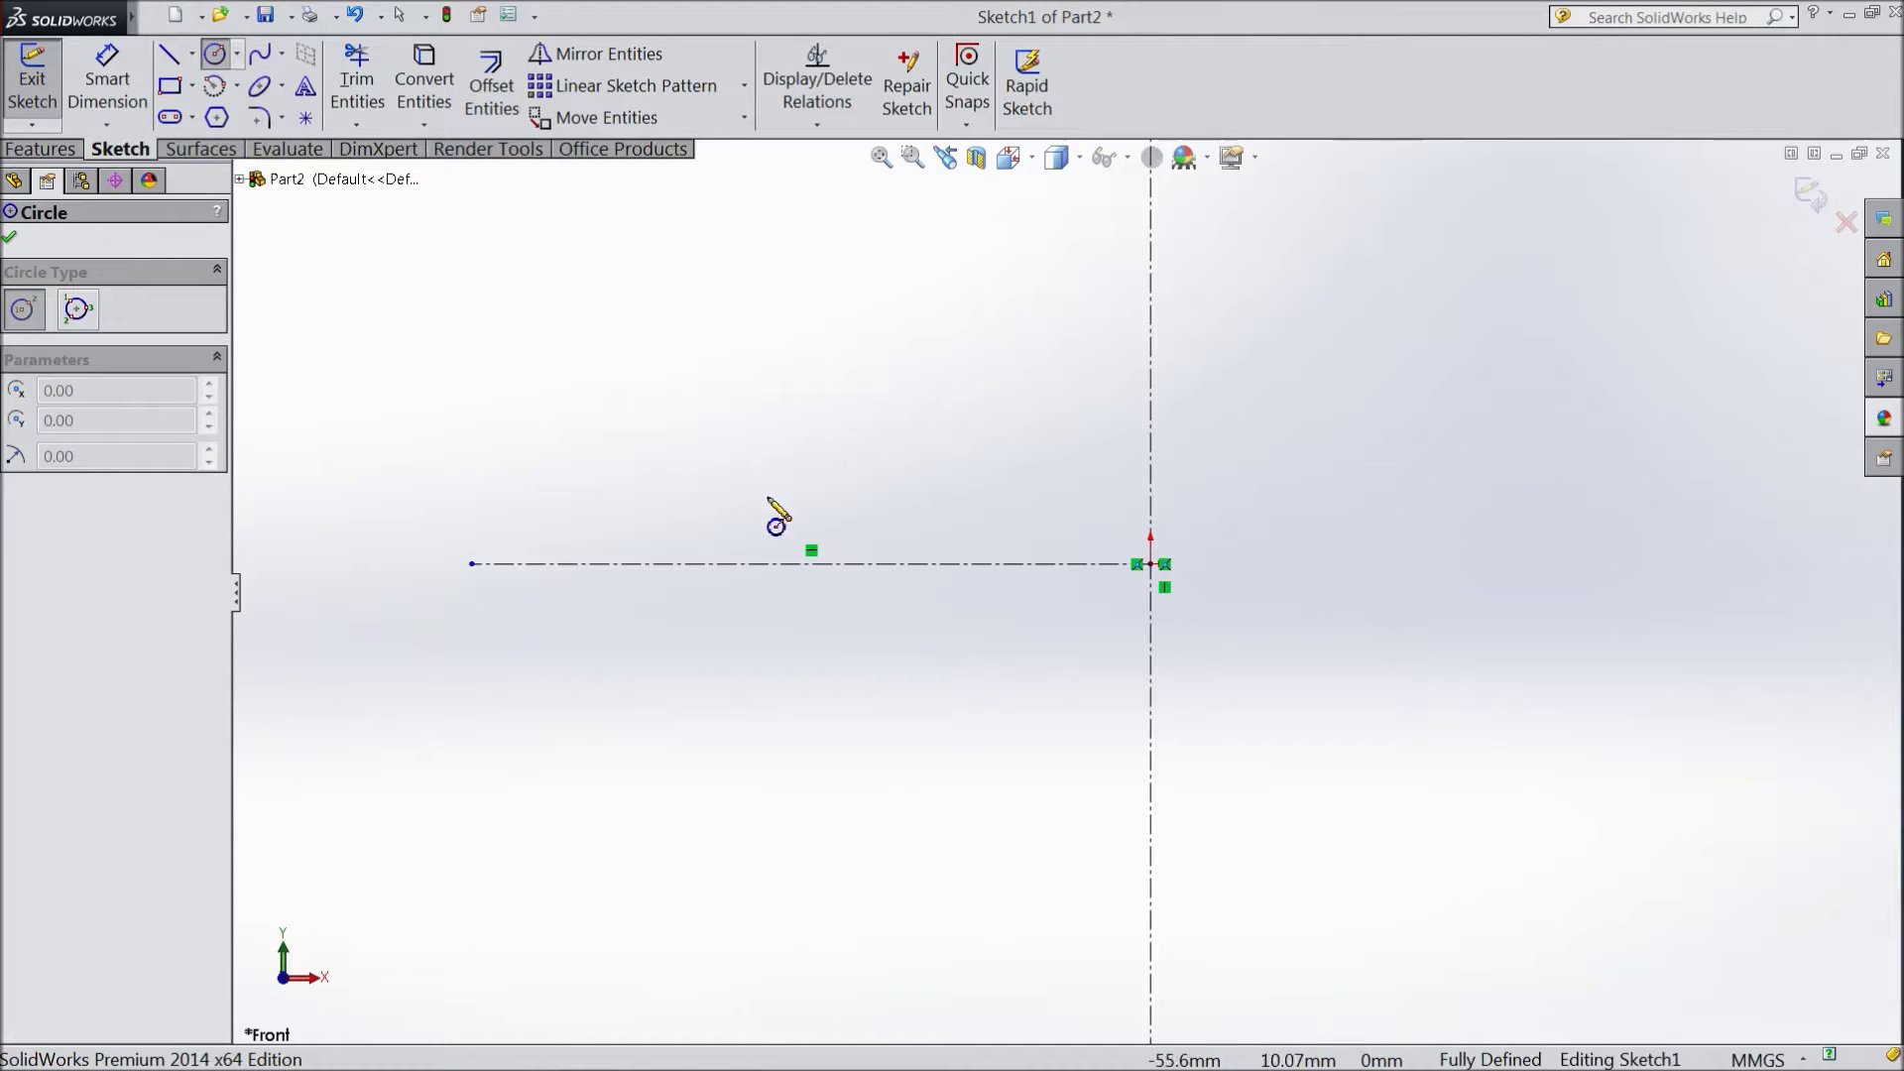
pyautogui.click(678, 488)
pyautogui.click(680, 438)
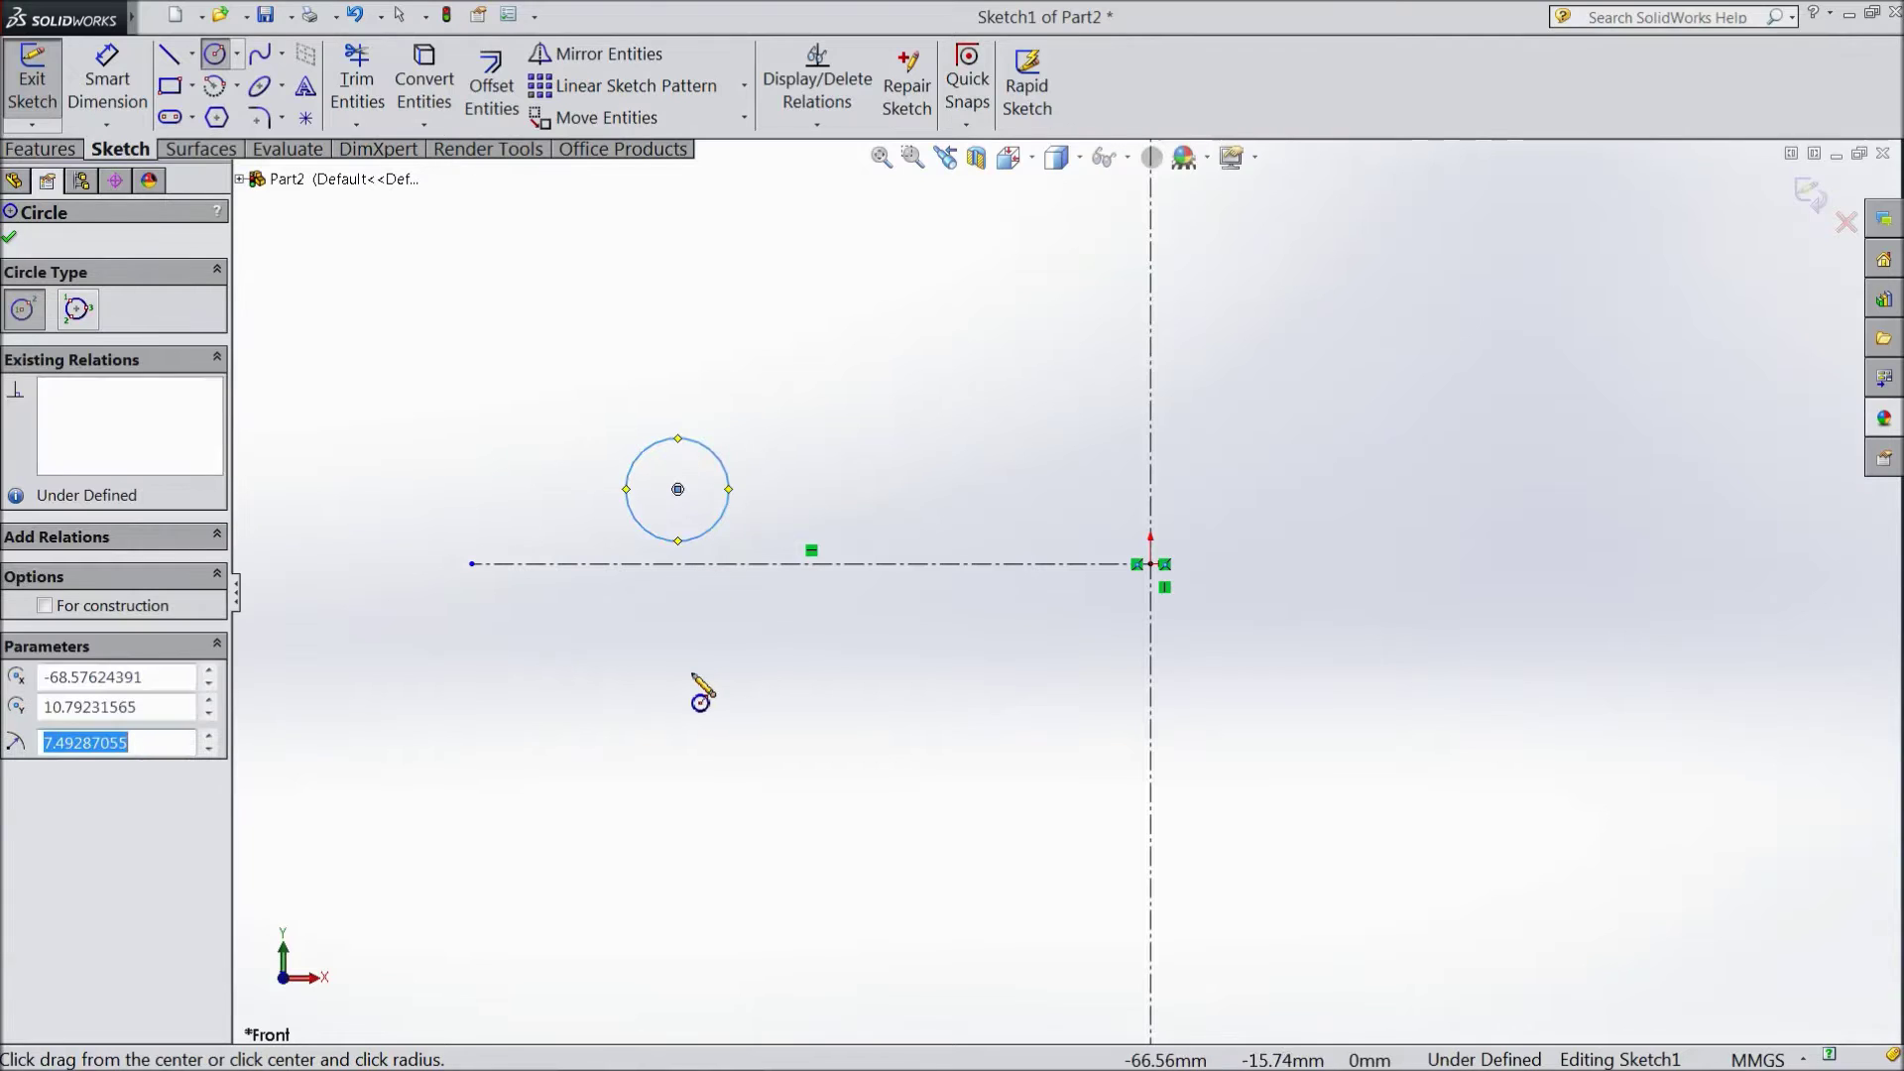
pyautogui.click(679, 651)
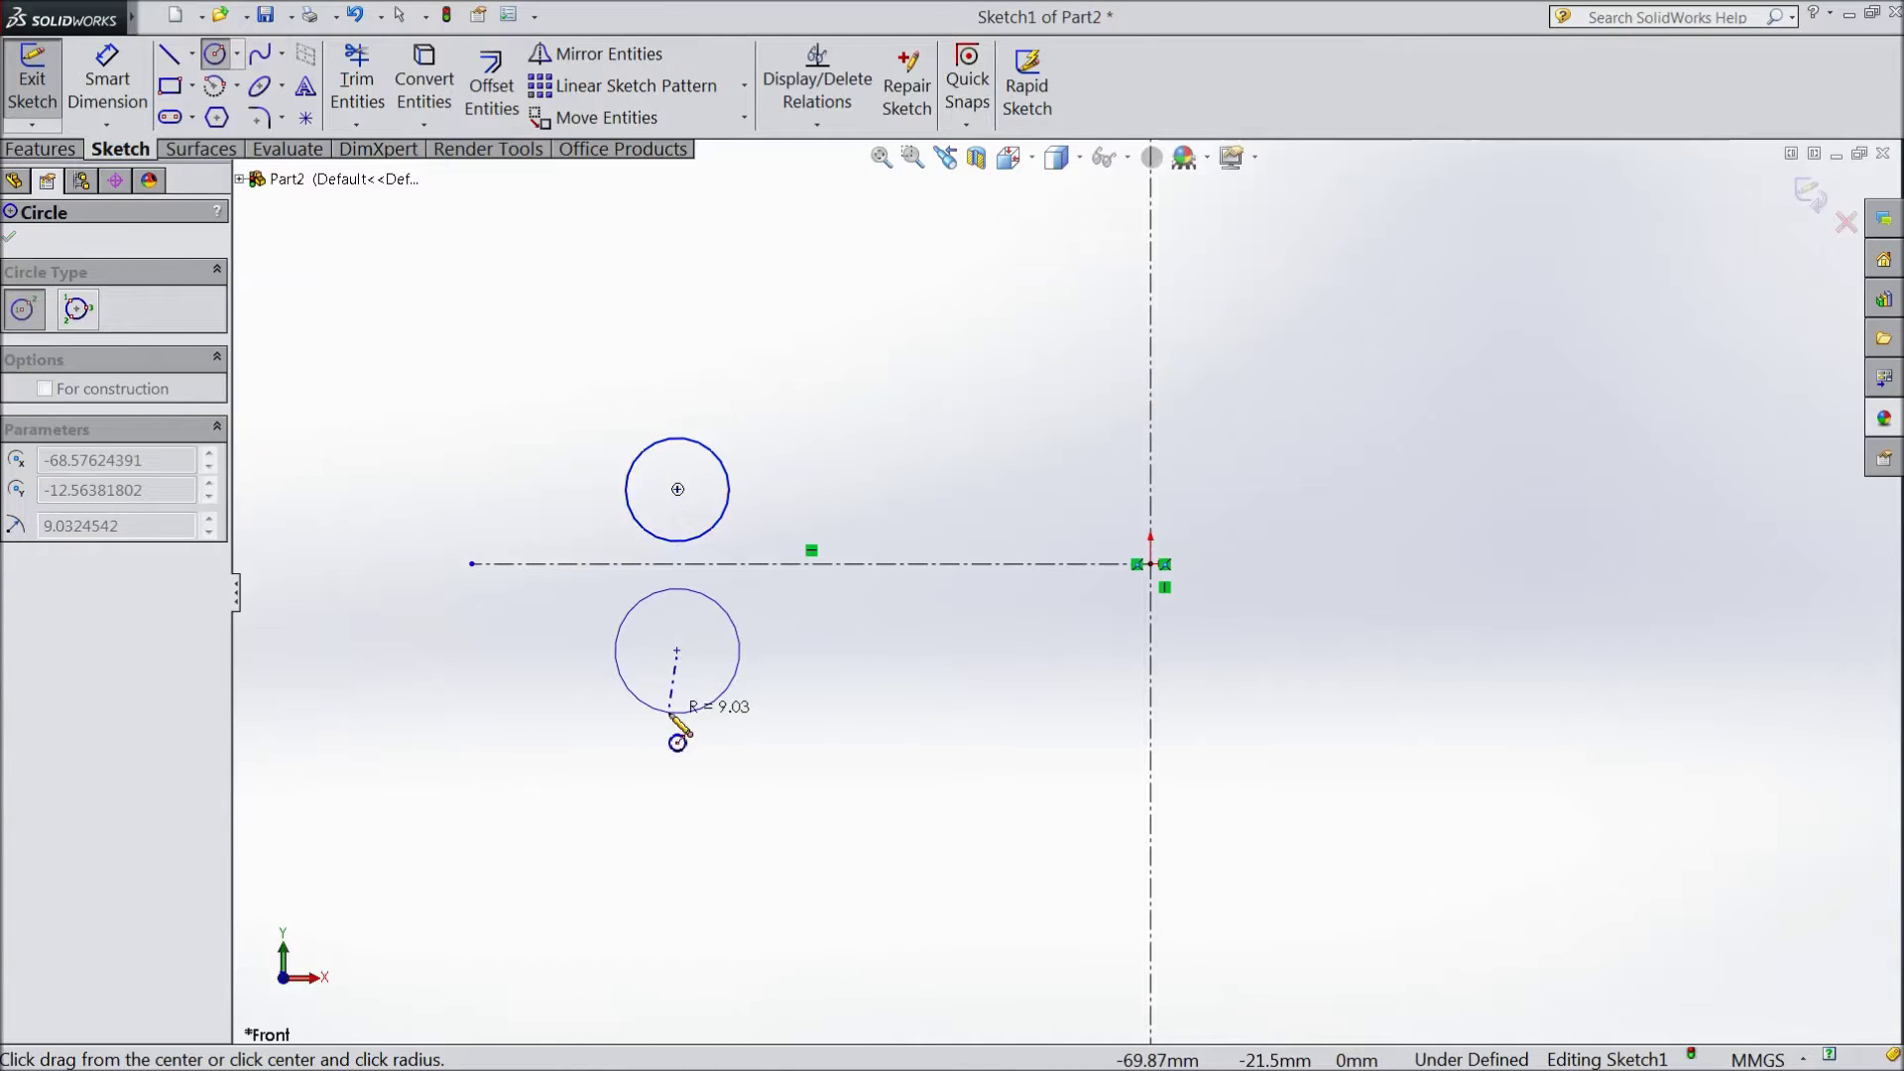
pyautogui.click(690, 713)
pyautogui.rightClick(351, 366)
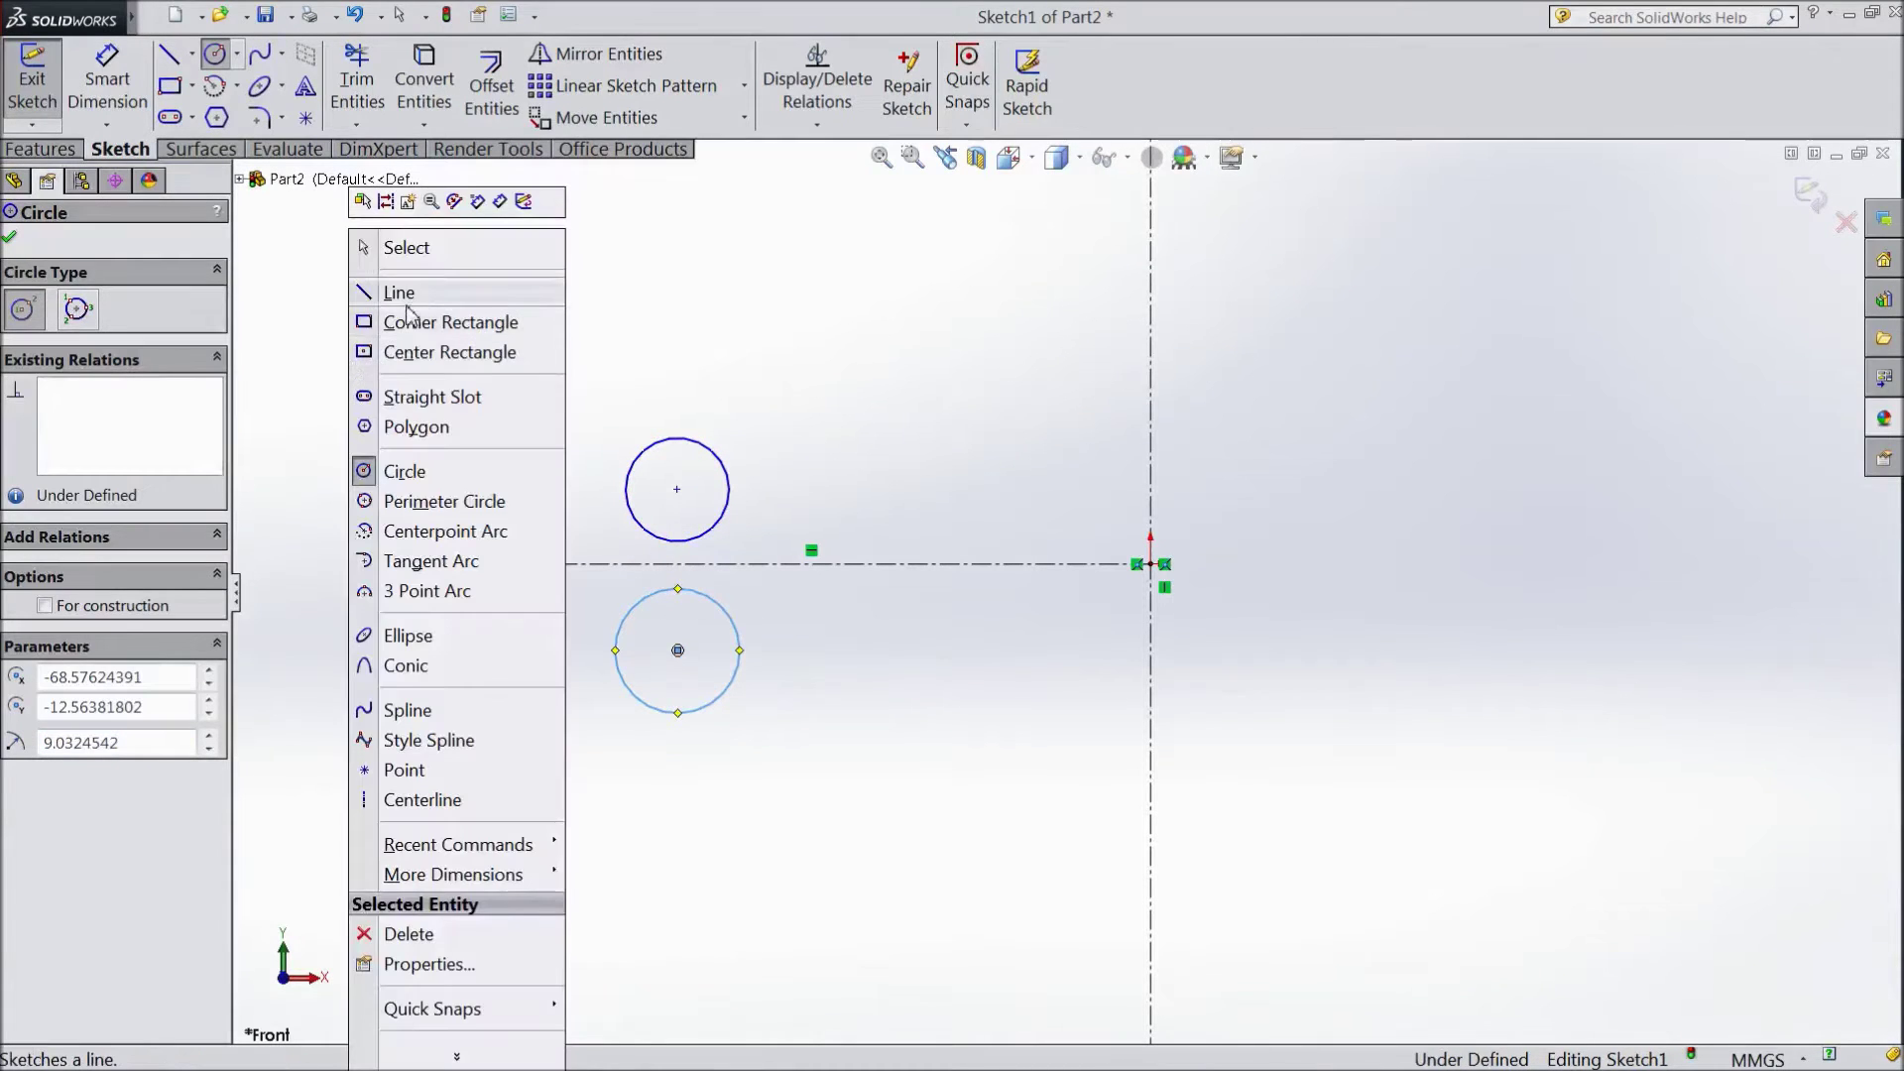
pyautogui.click(406, 247)
pyautogui.scroll(-2, 660, 557)
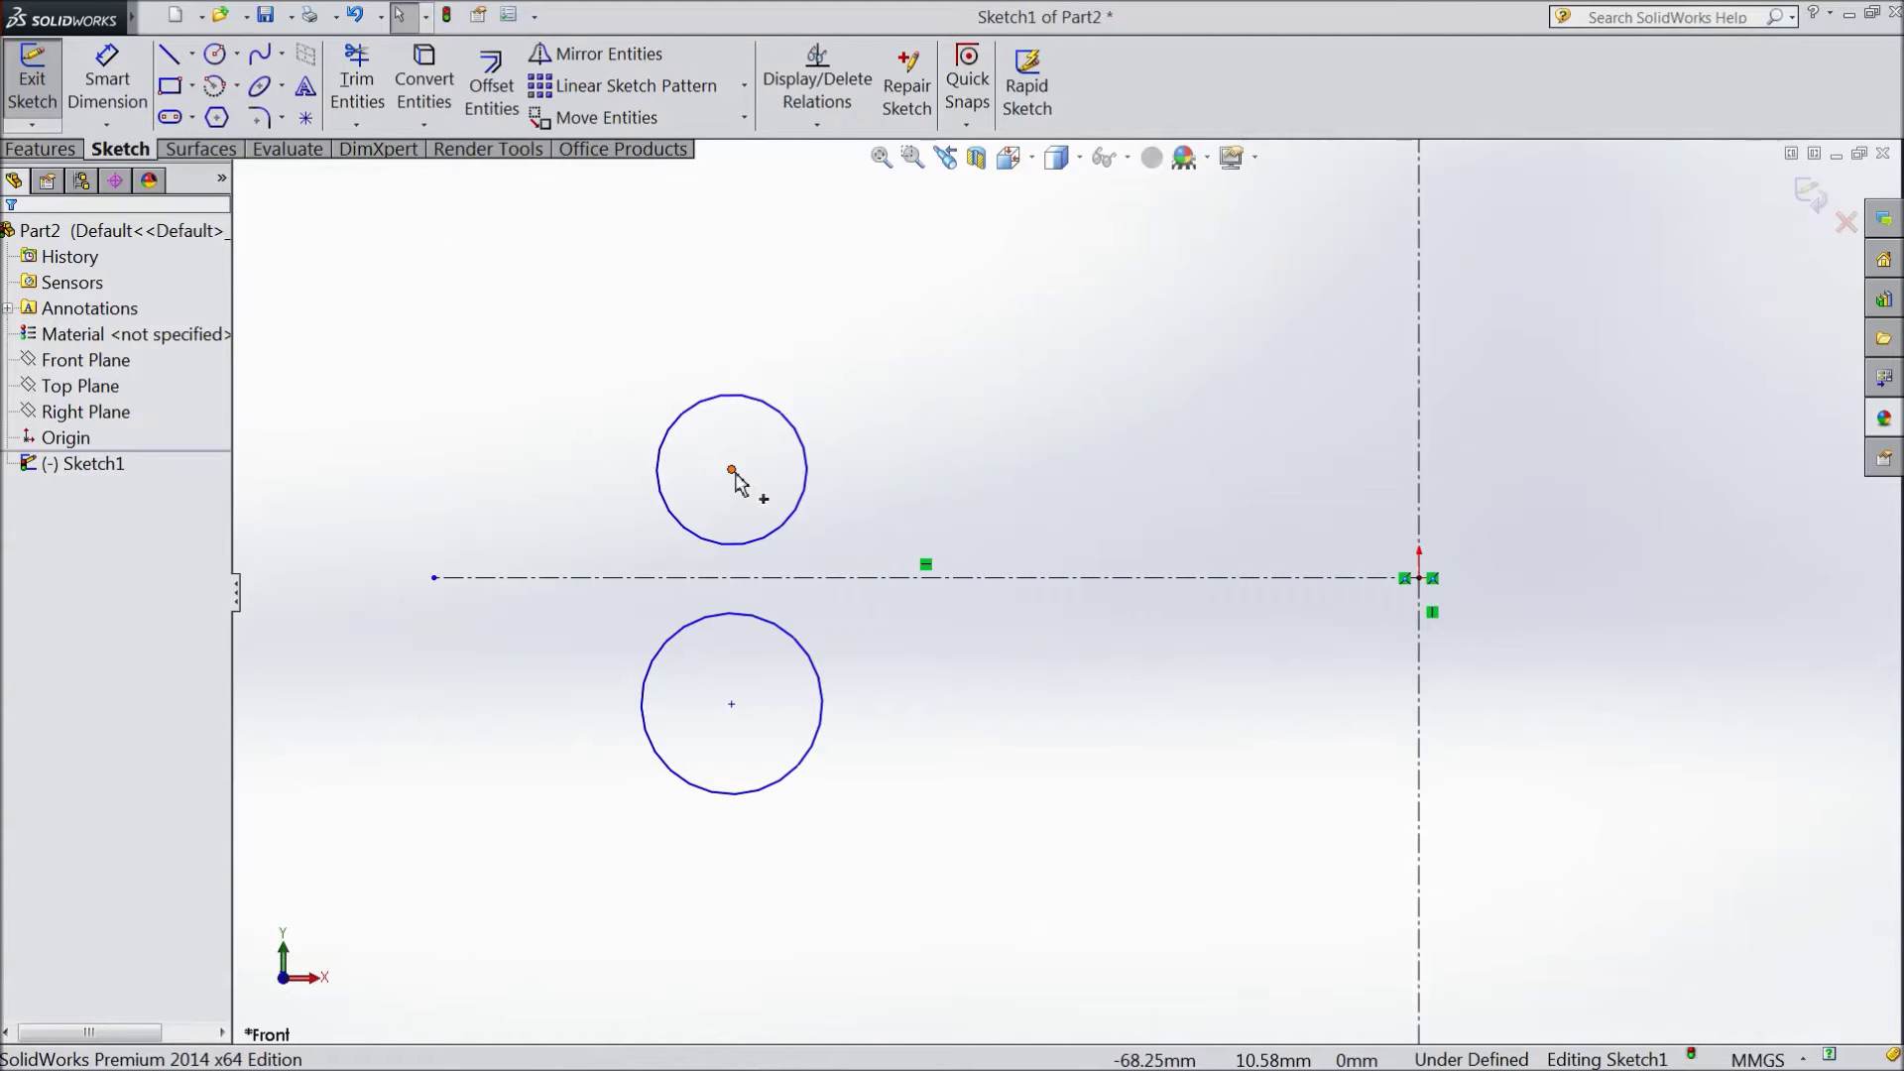
# Select both circle centres and the centreline for a Symmetric relation.
pyautogui.click(731, 471)
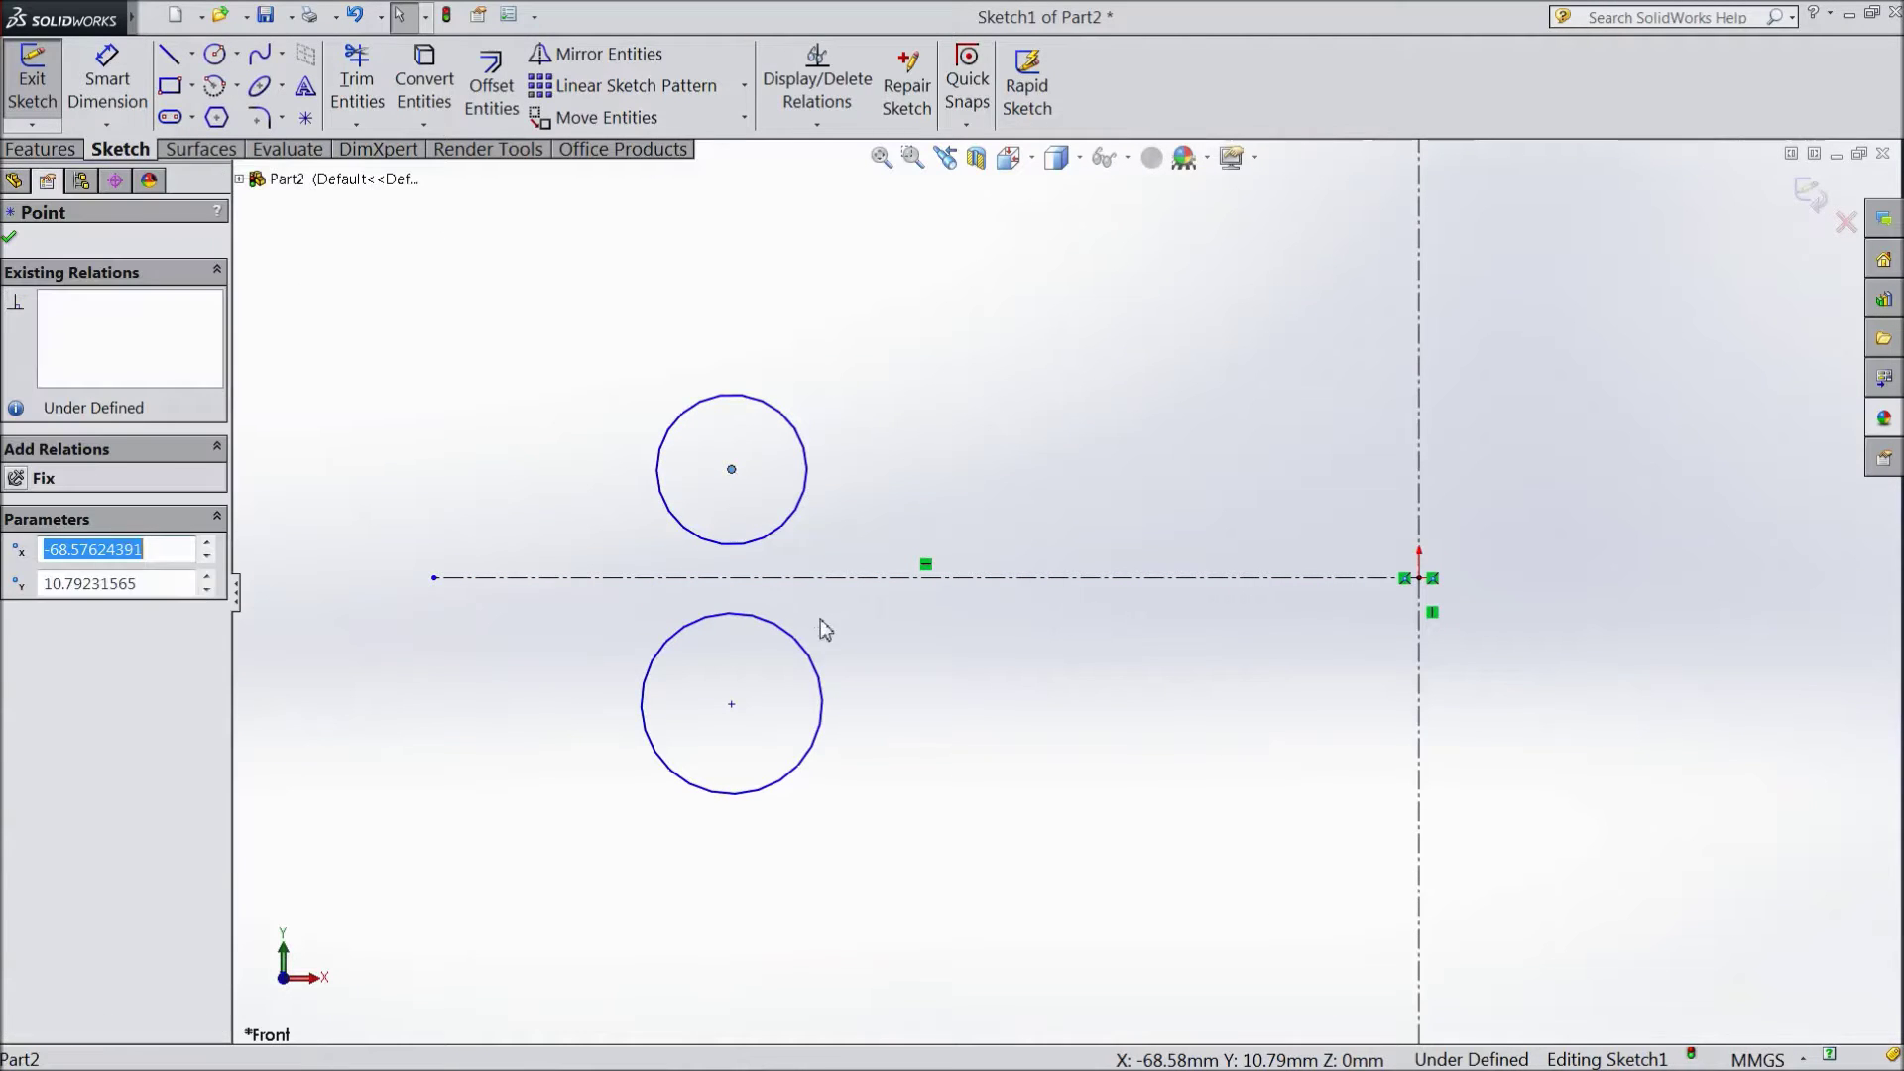
pyautogui.keyDown('ctrl'); pyautogui.click(780, 586); pyautogui.keyUp('ctrl')
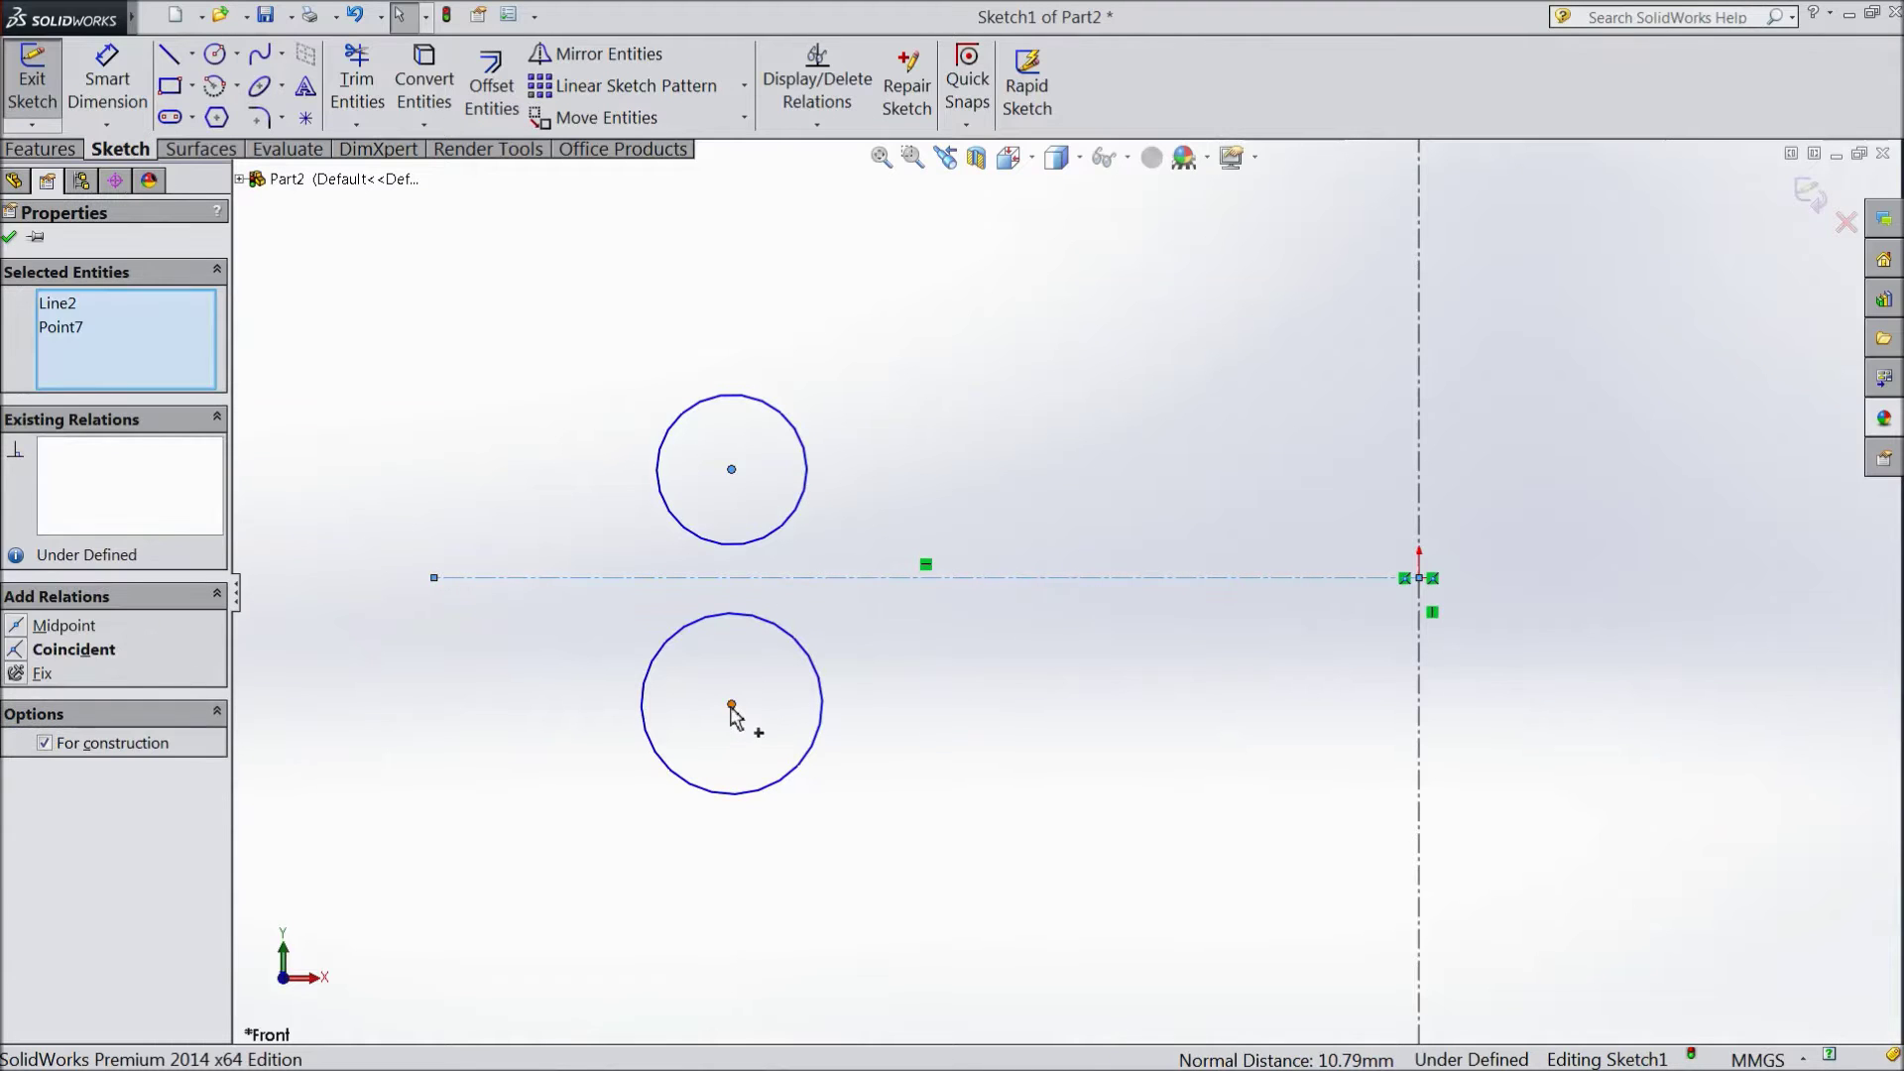
pyautogui.keyDown('ctrl'); pyautogui.click(730, 705); pyautogui.keyUp('ctrl')
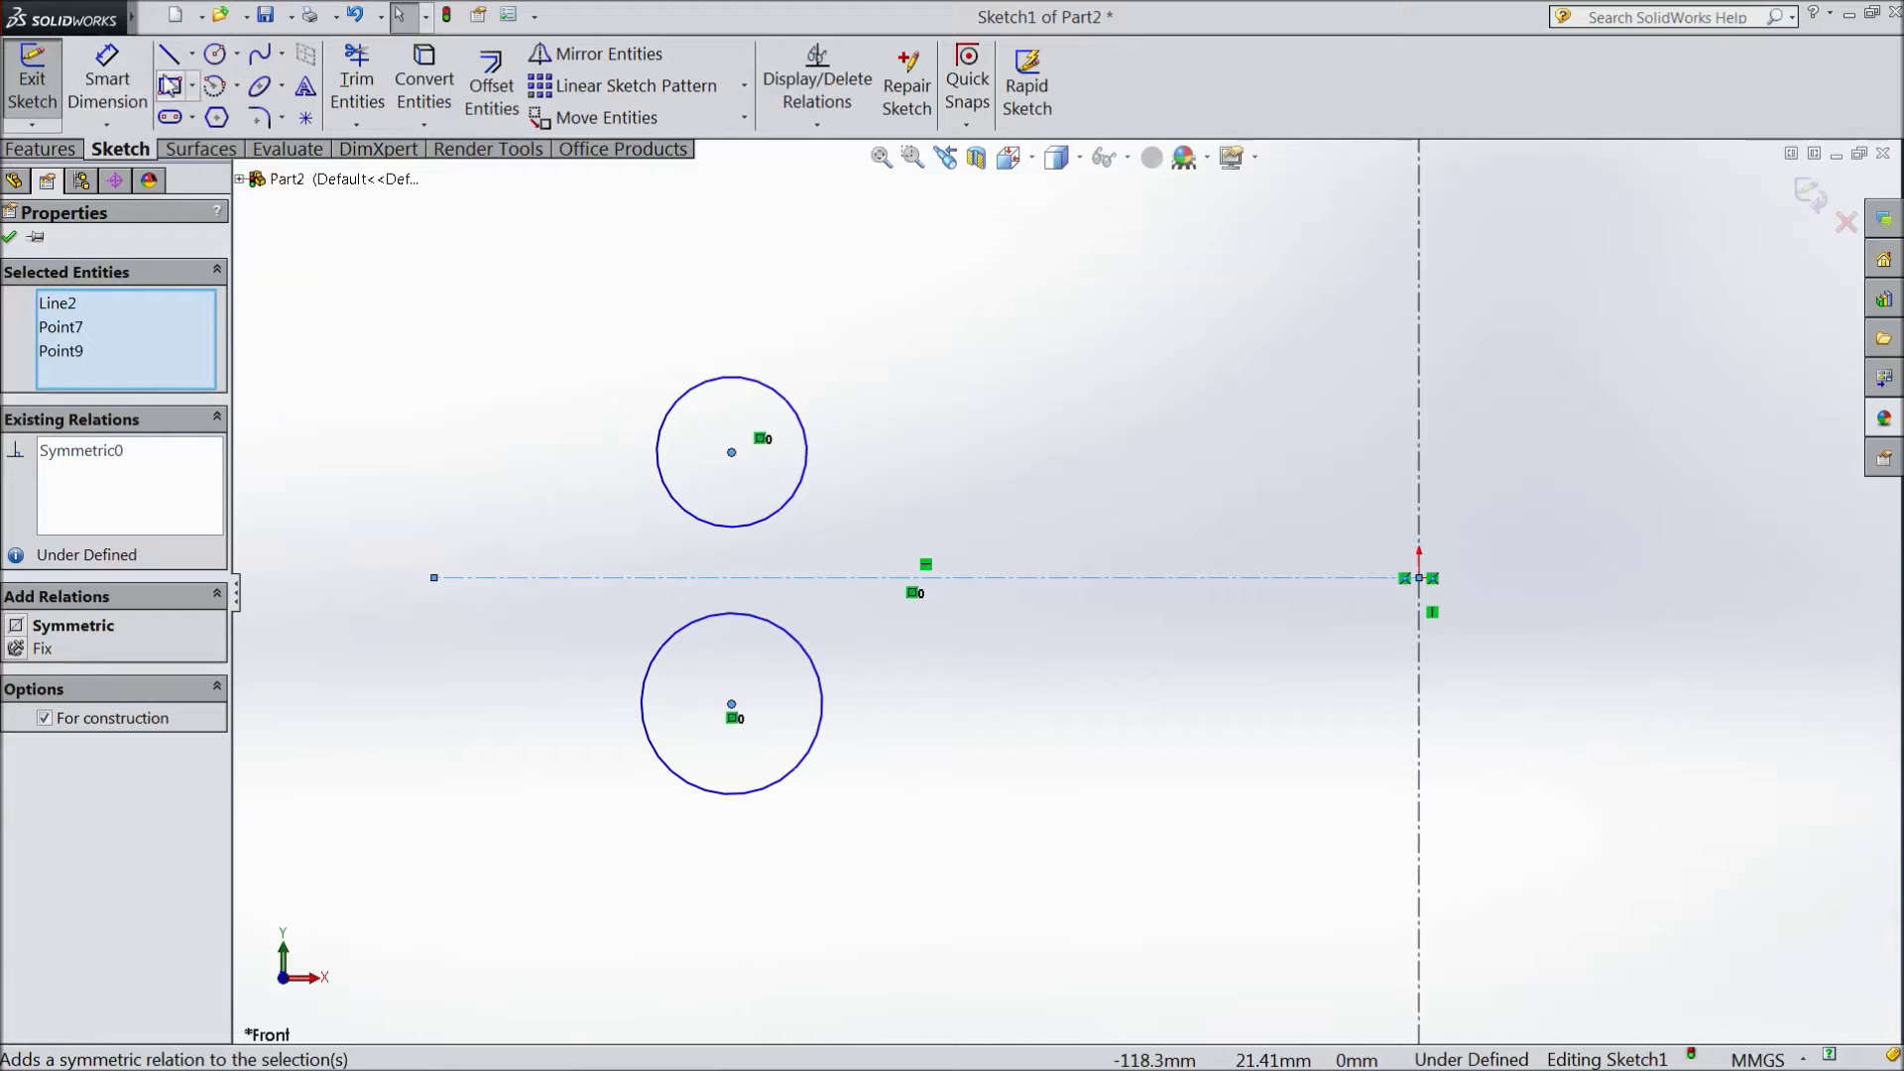
# Dimension both circles to 2 mm diameter with Smart Dimension.
pyautogui.click(105, 82)
pyautogui.click(681, 402)
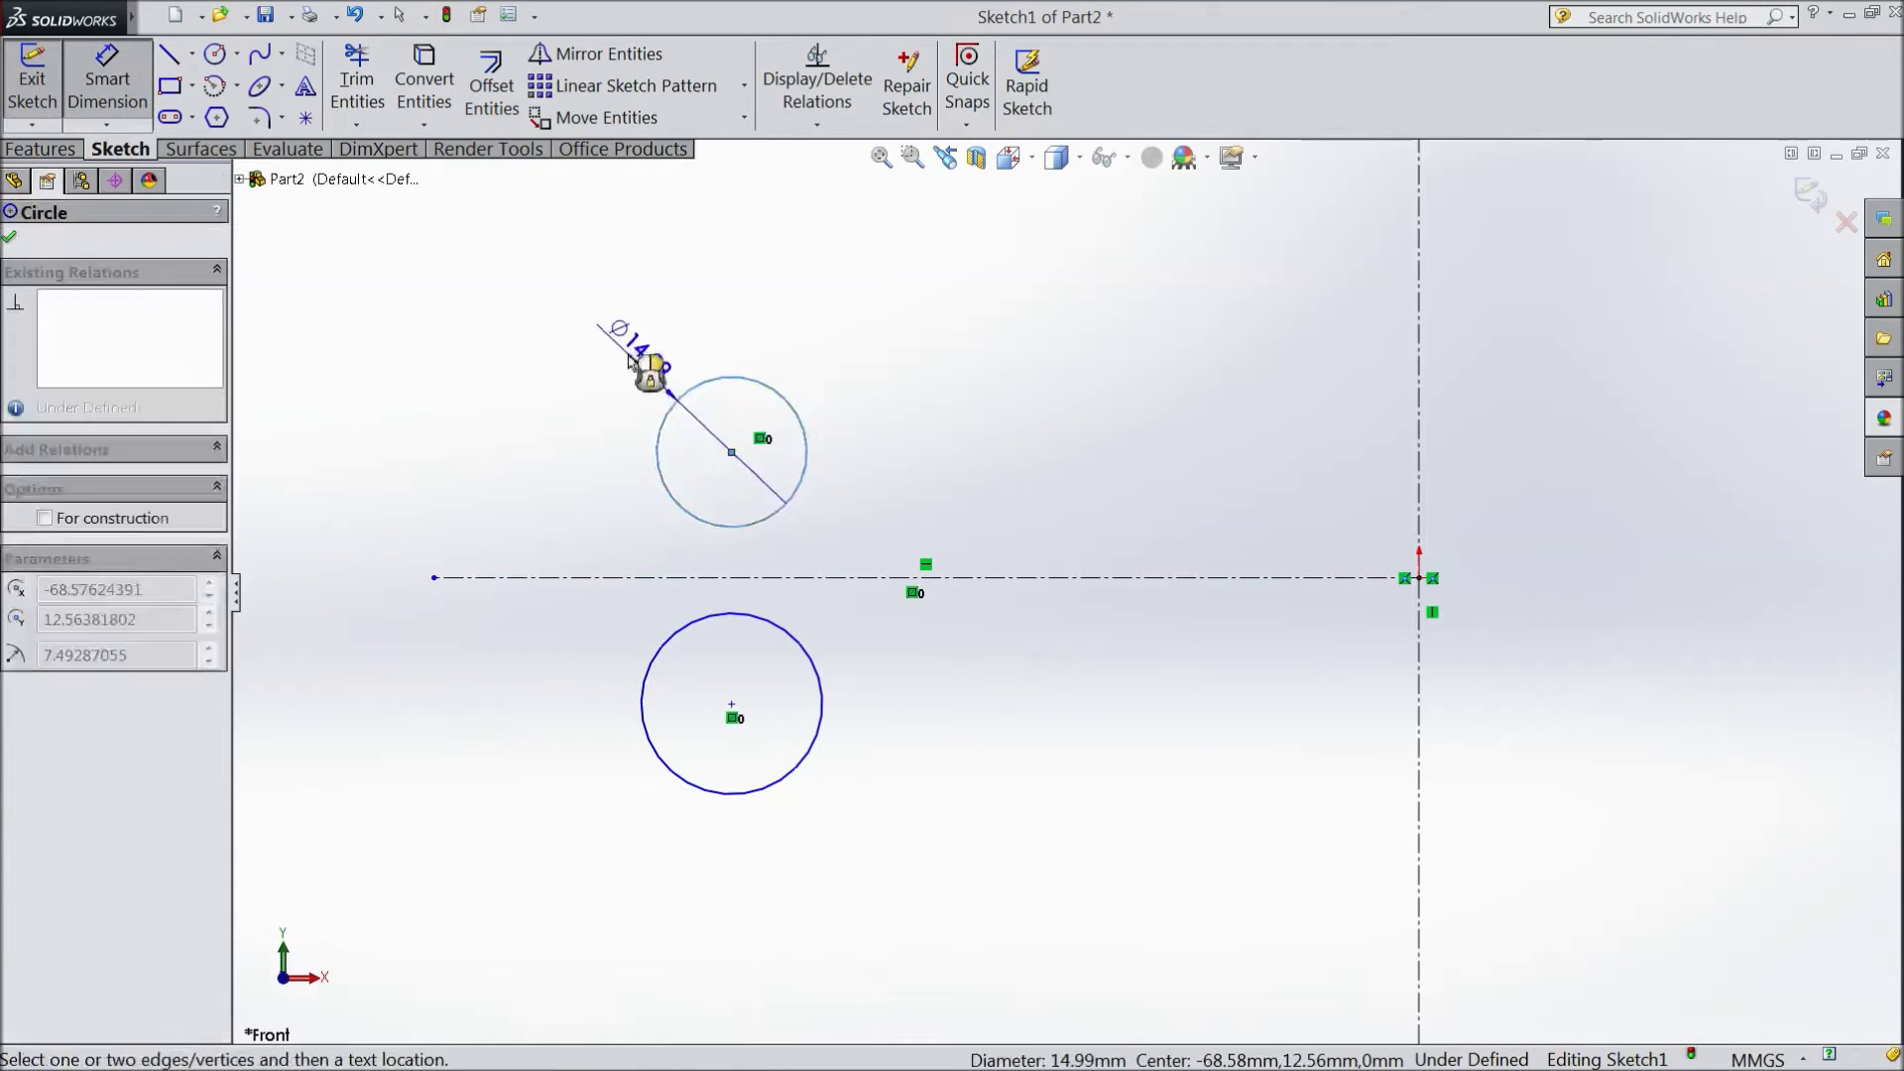
pyautogui.click(607, 339)
pyautogui.write('2')
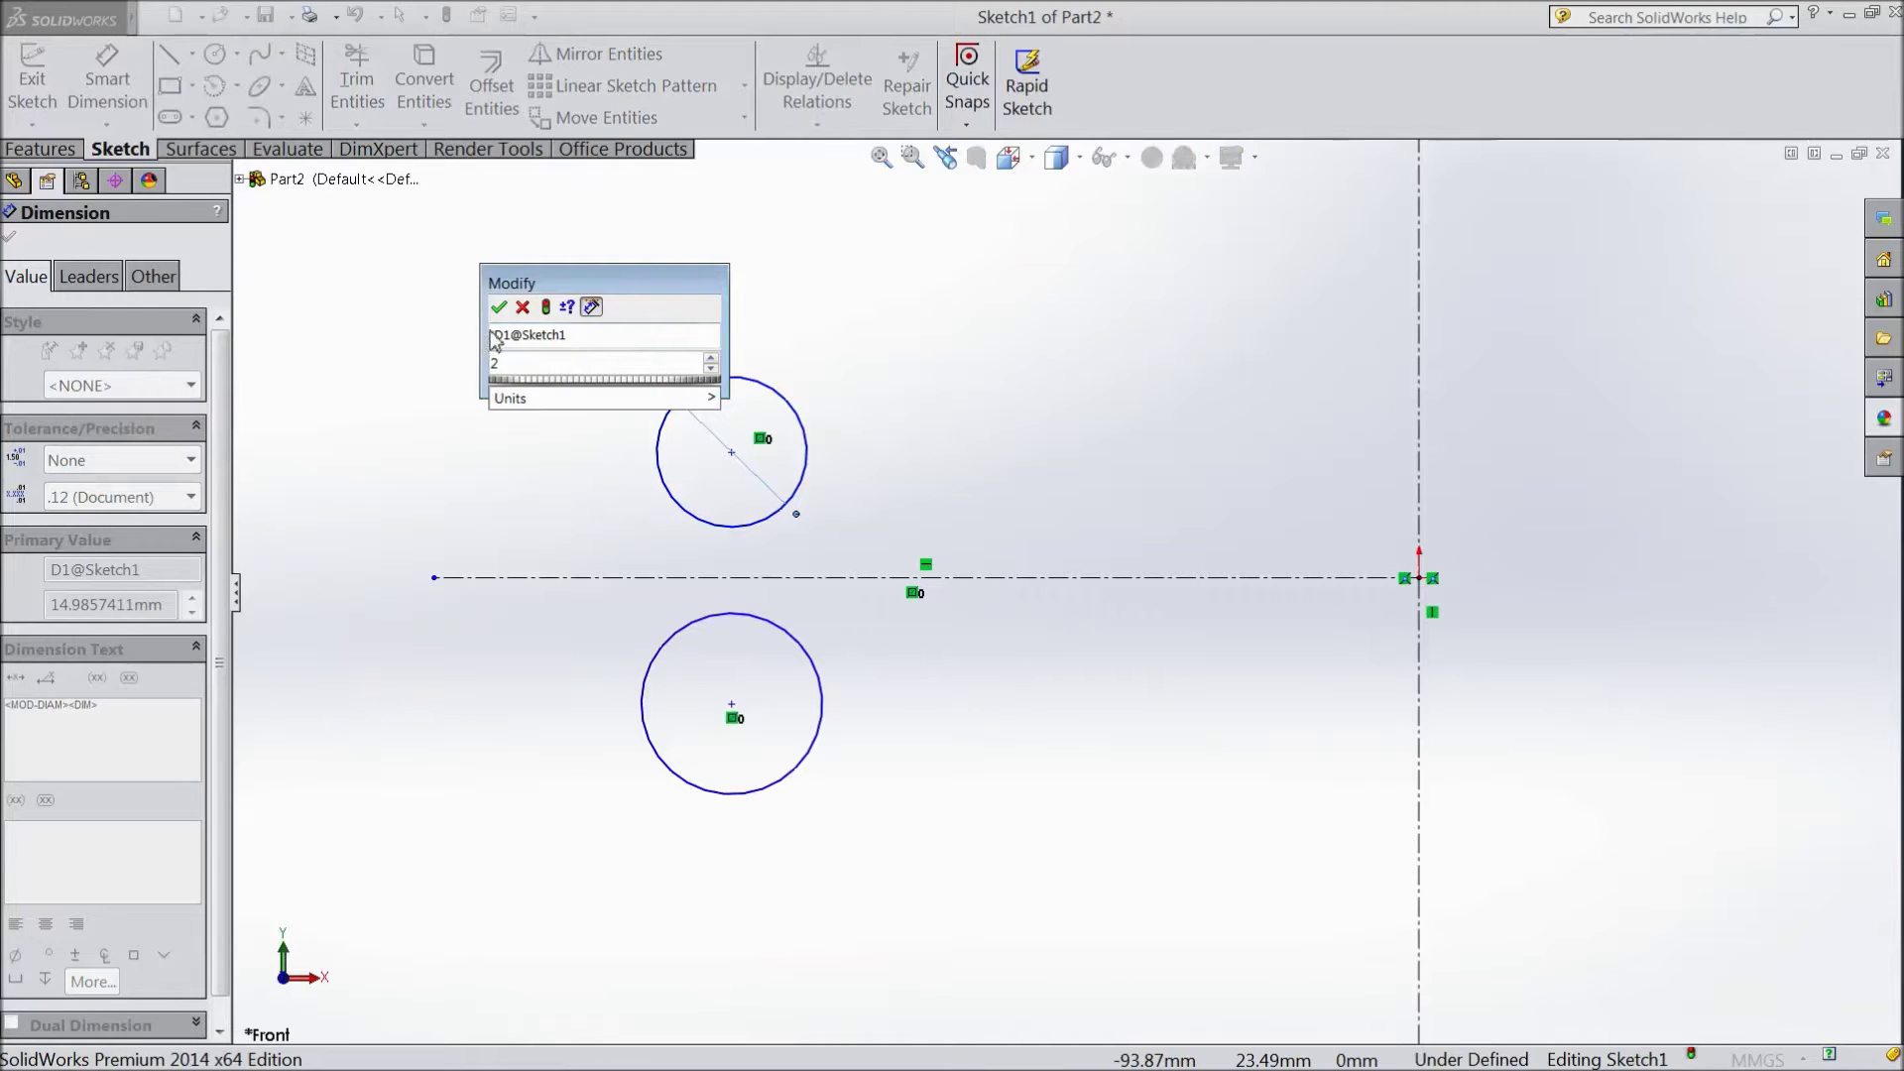
pyautogui.click(502, 310)
pyautogui.click(828, 740)
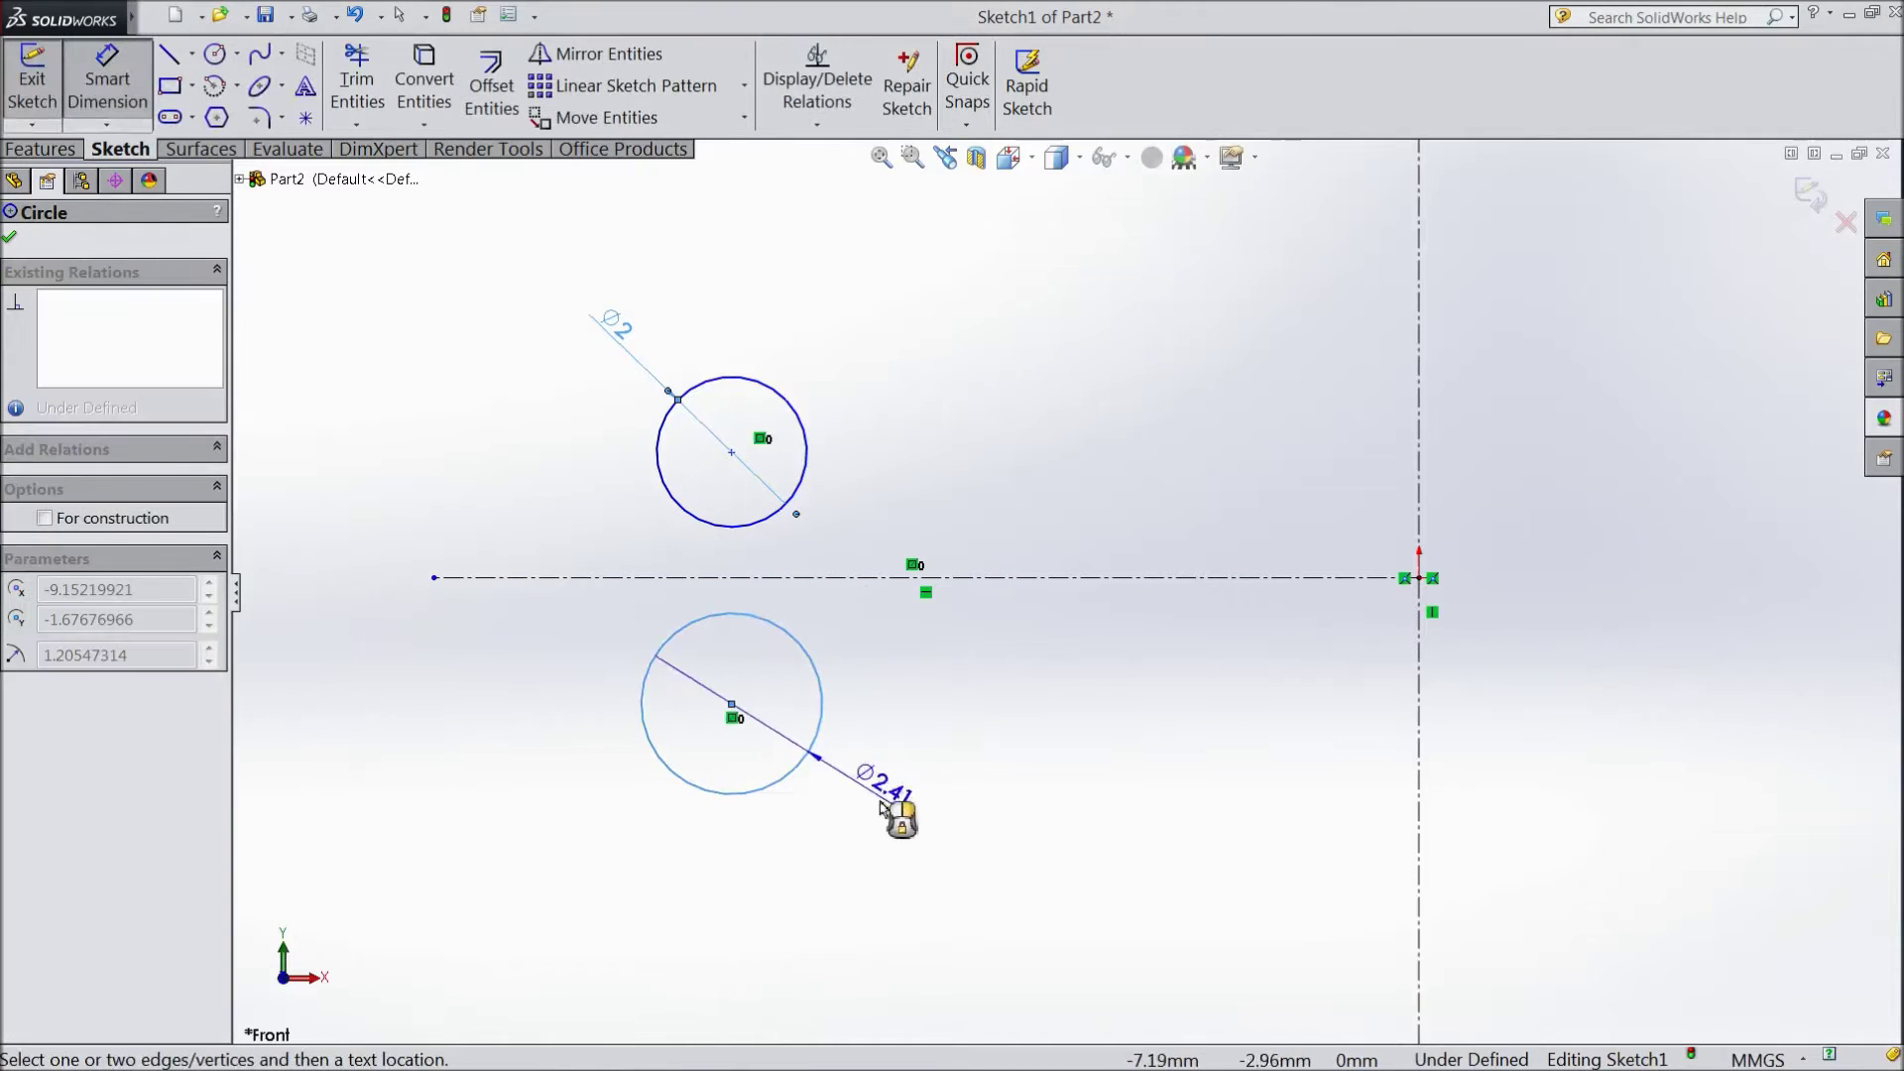
pyautogui.click(889, 819)
pyautogui.write('2')
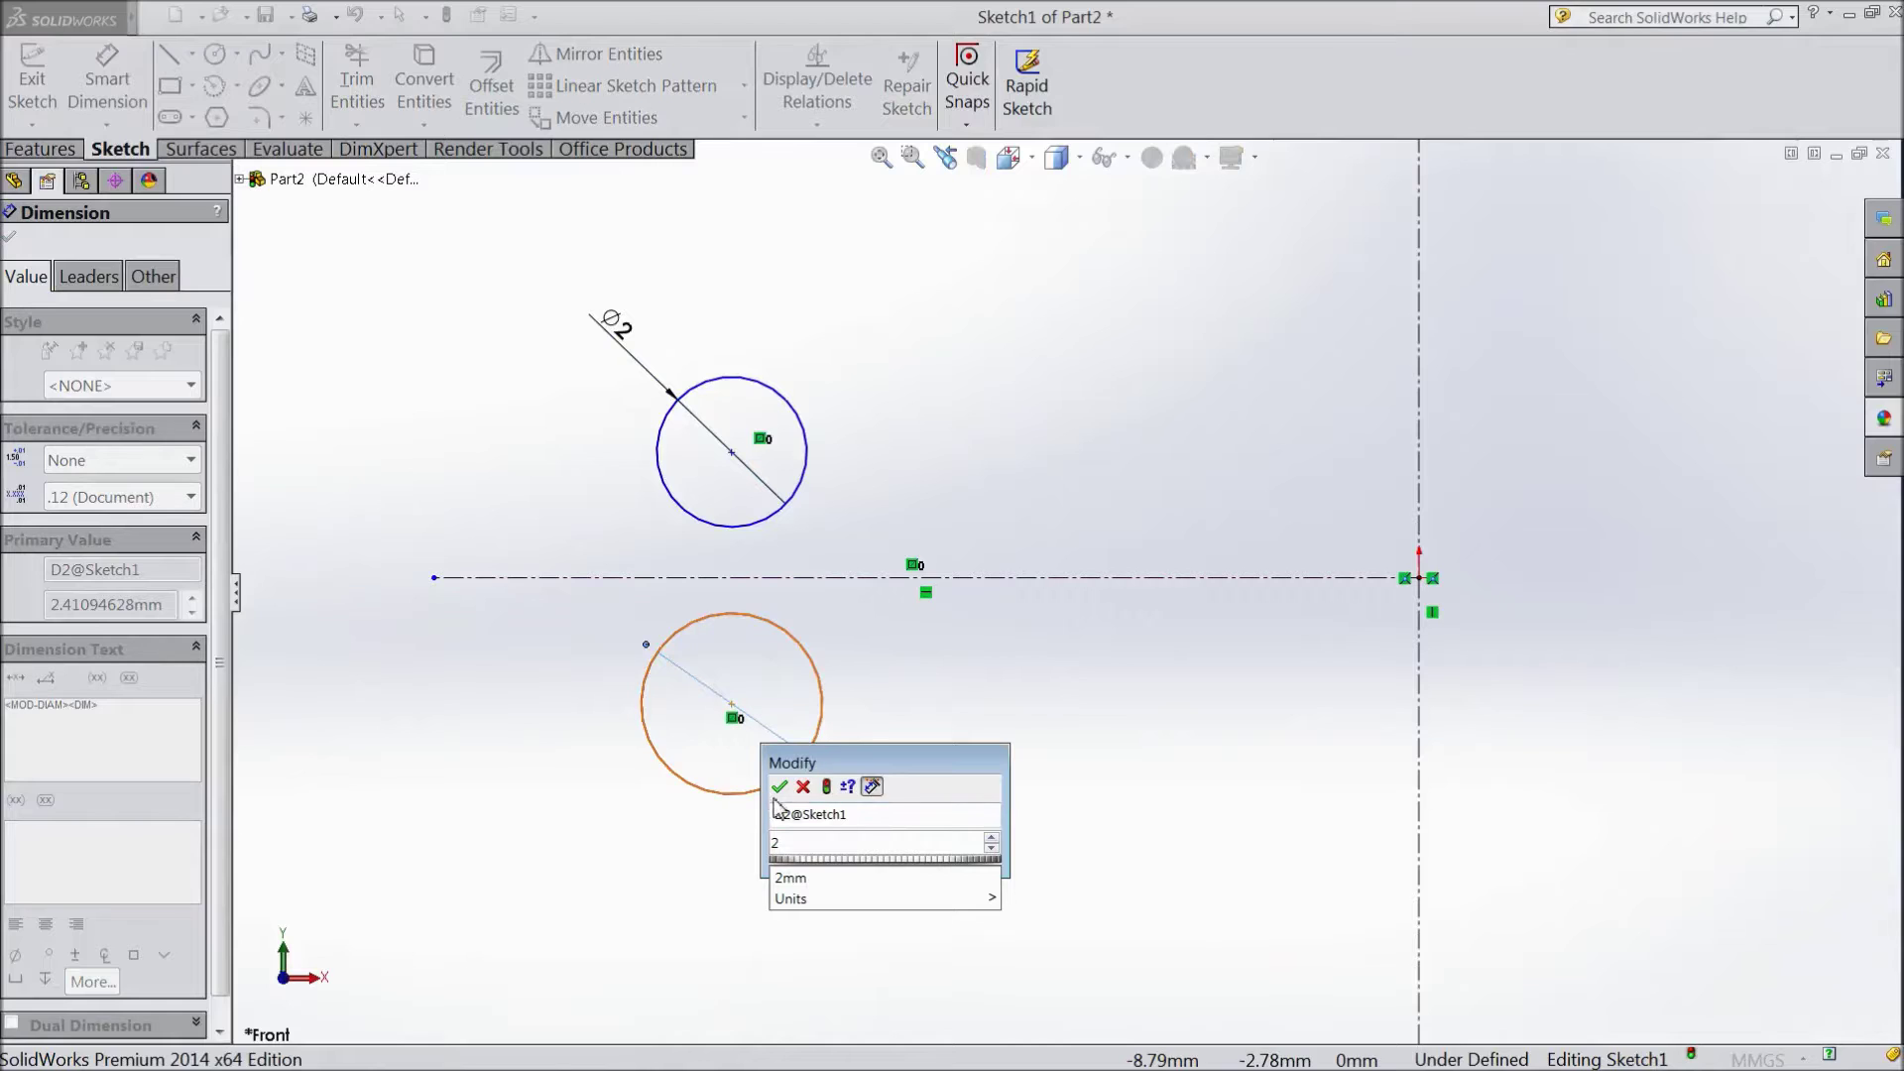
pyautogui.click(781, 788)
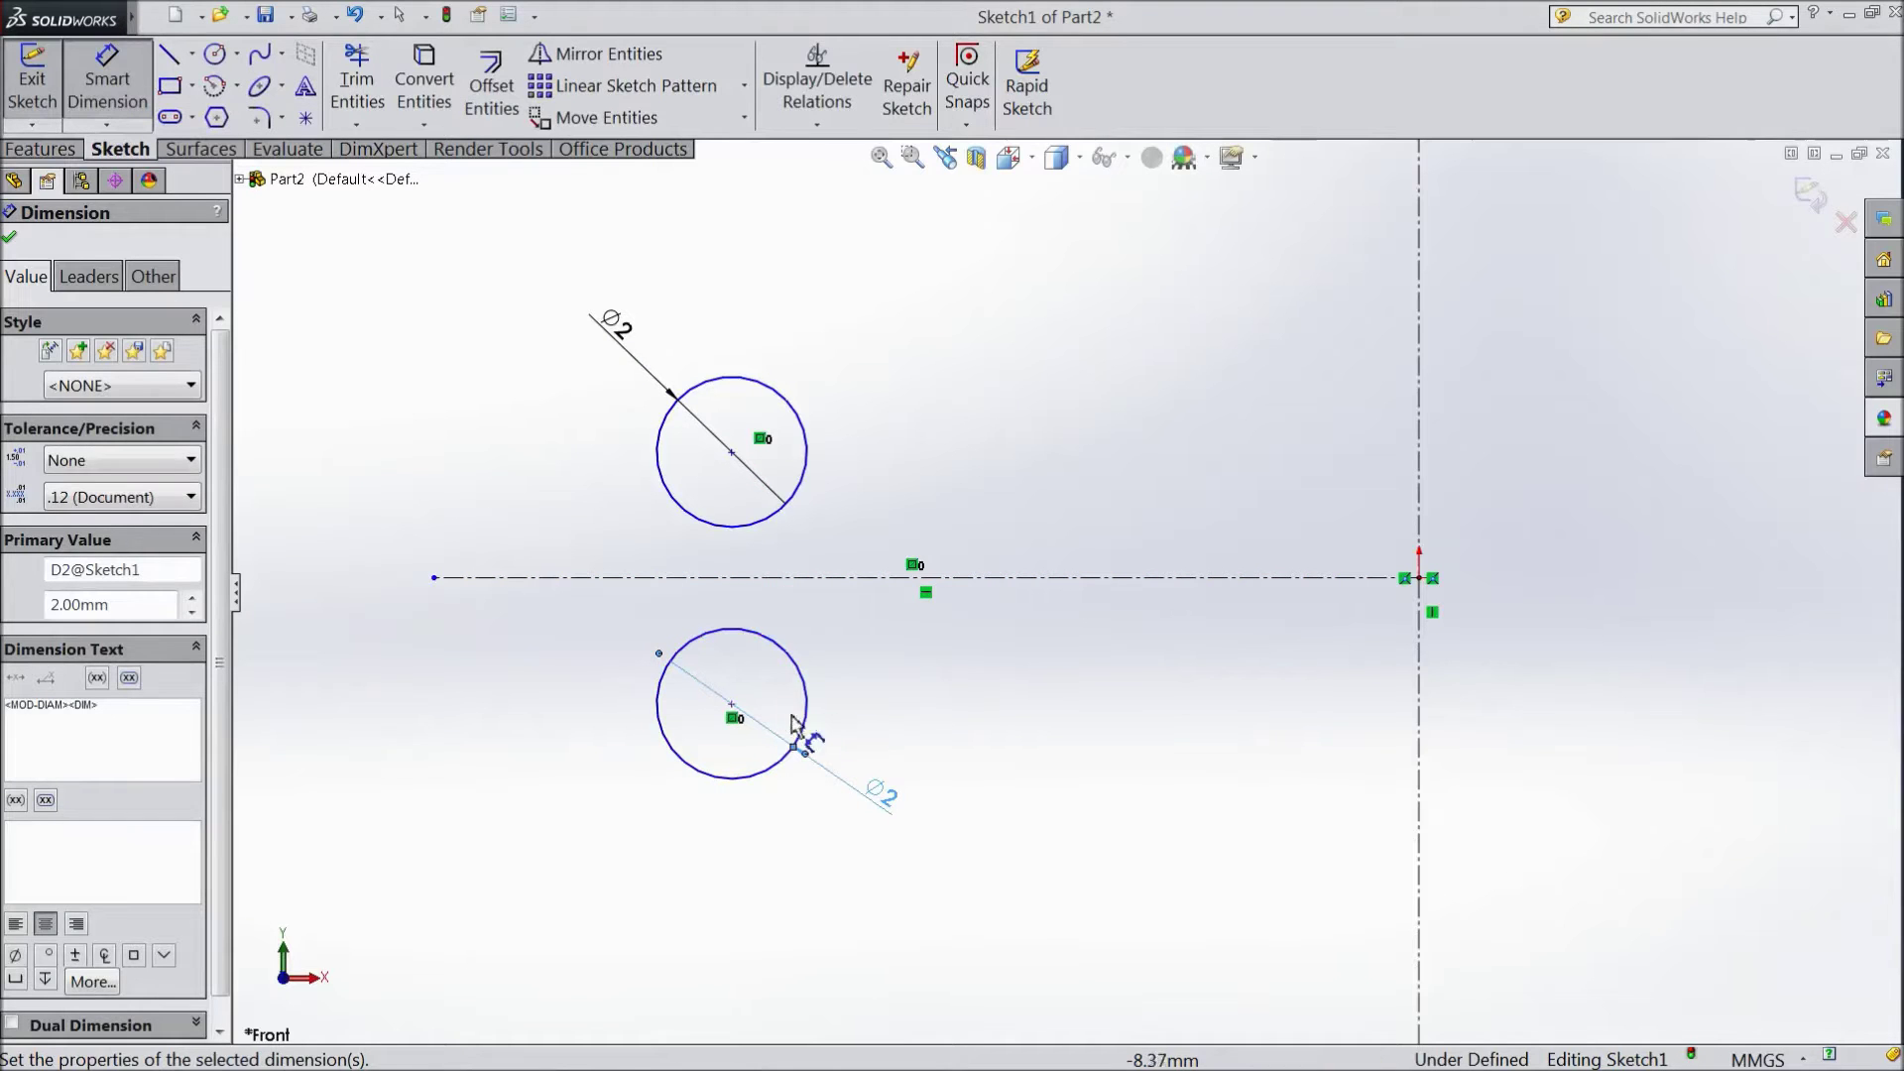
pyautogui.click(8, 239)
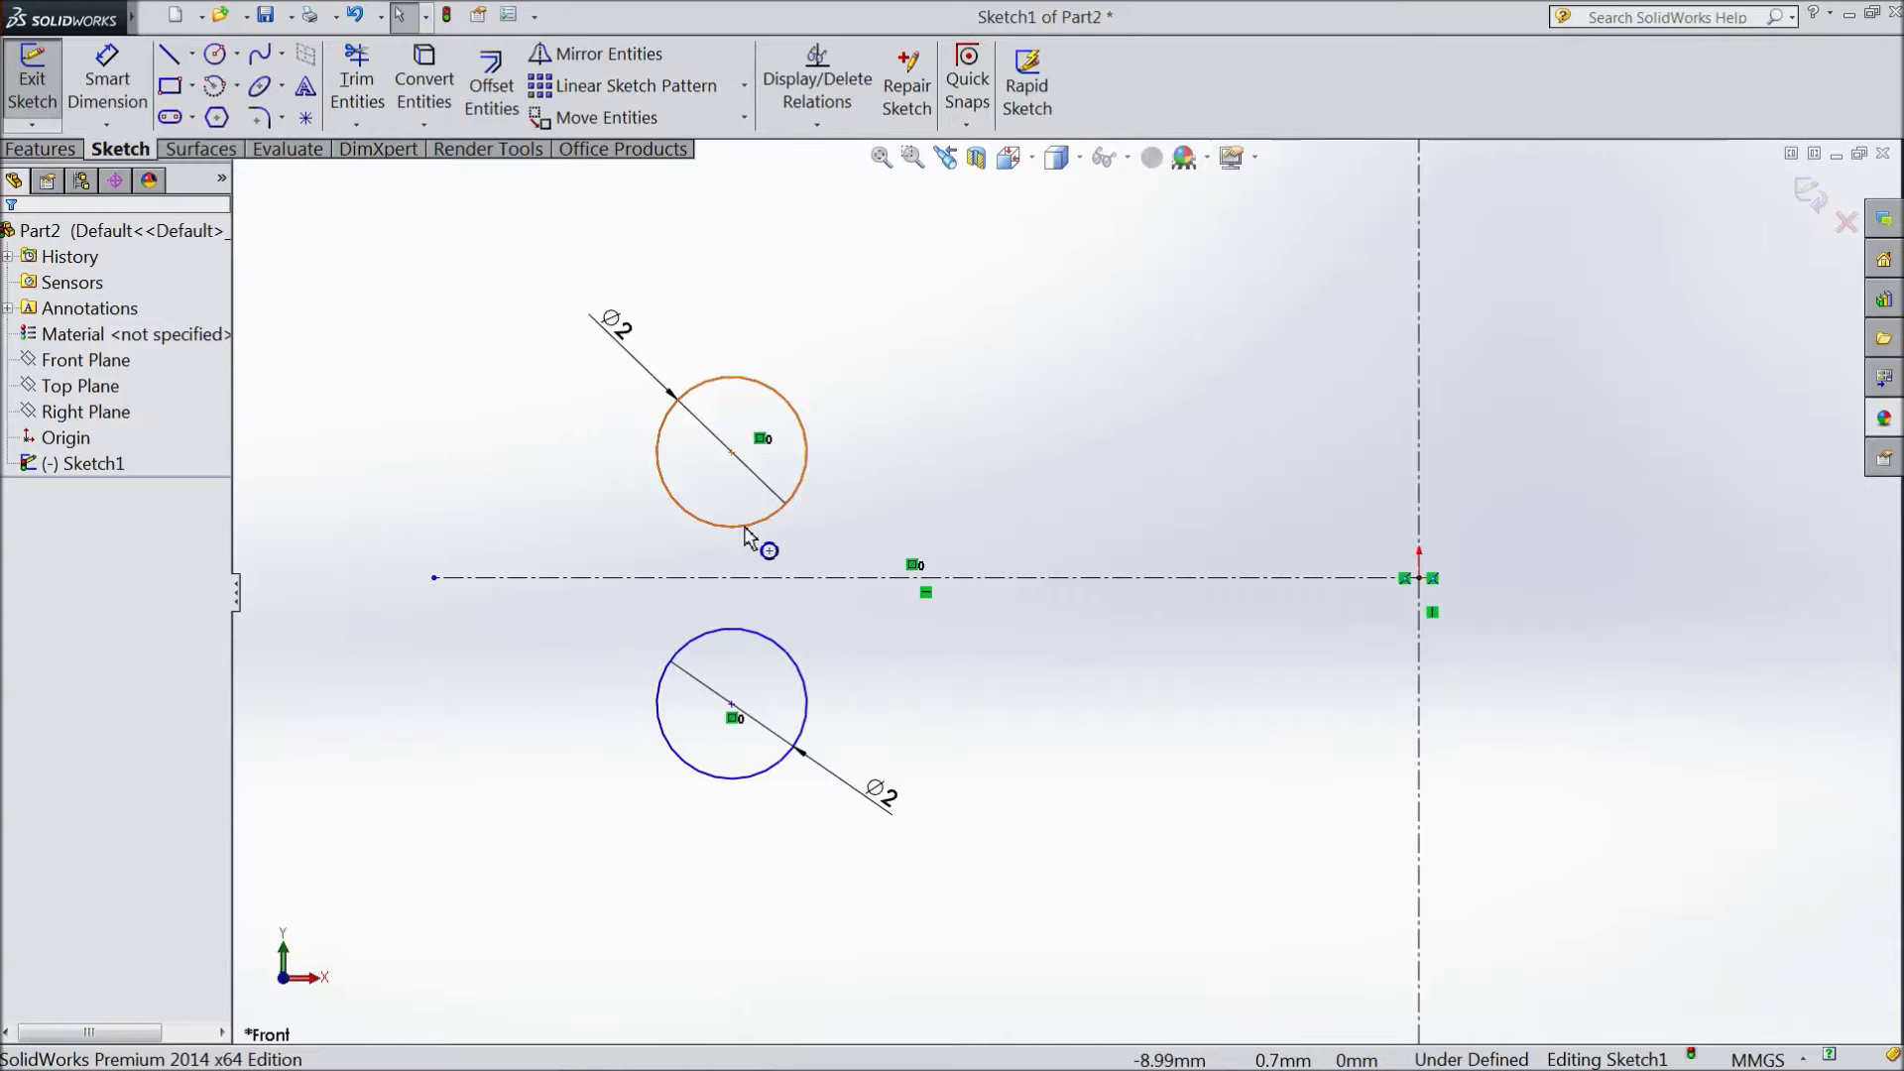
pyautogui.click(731, 454)
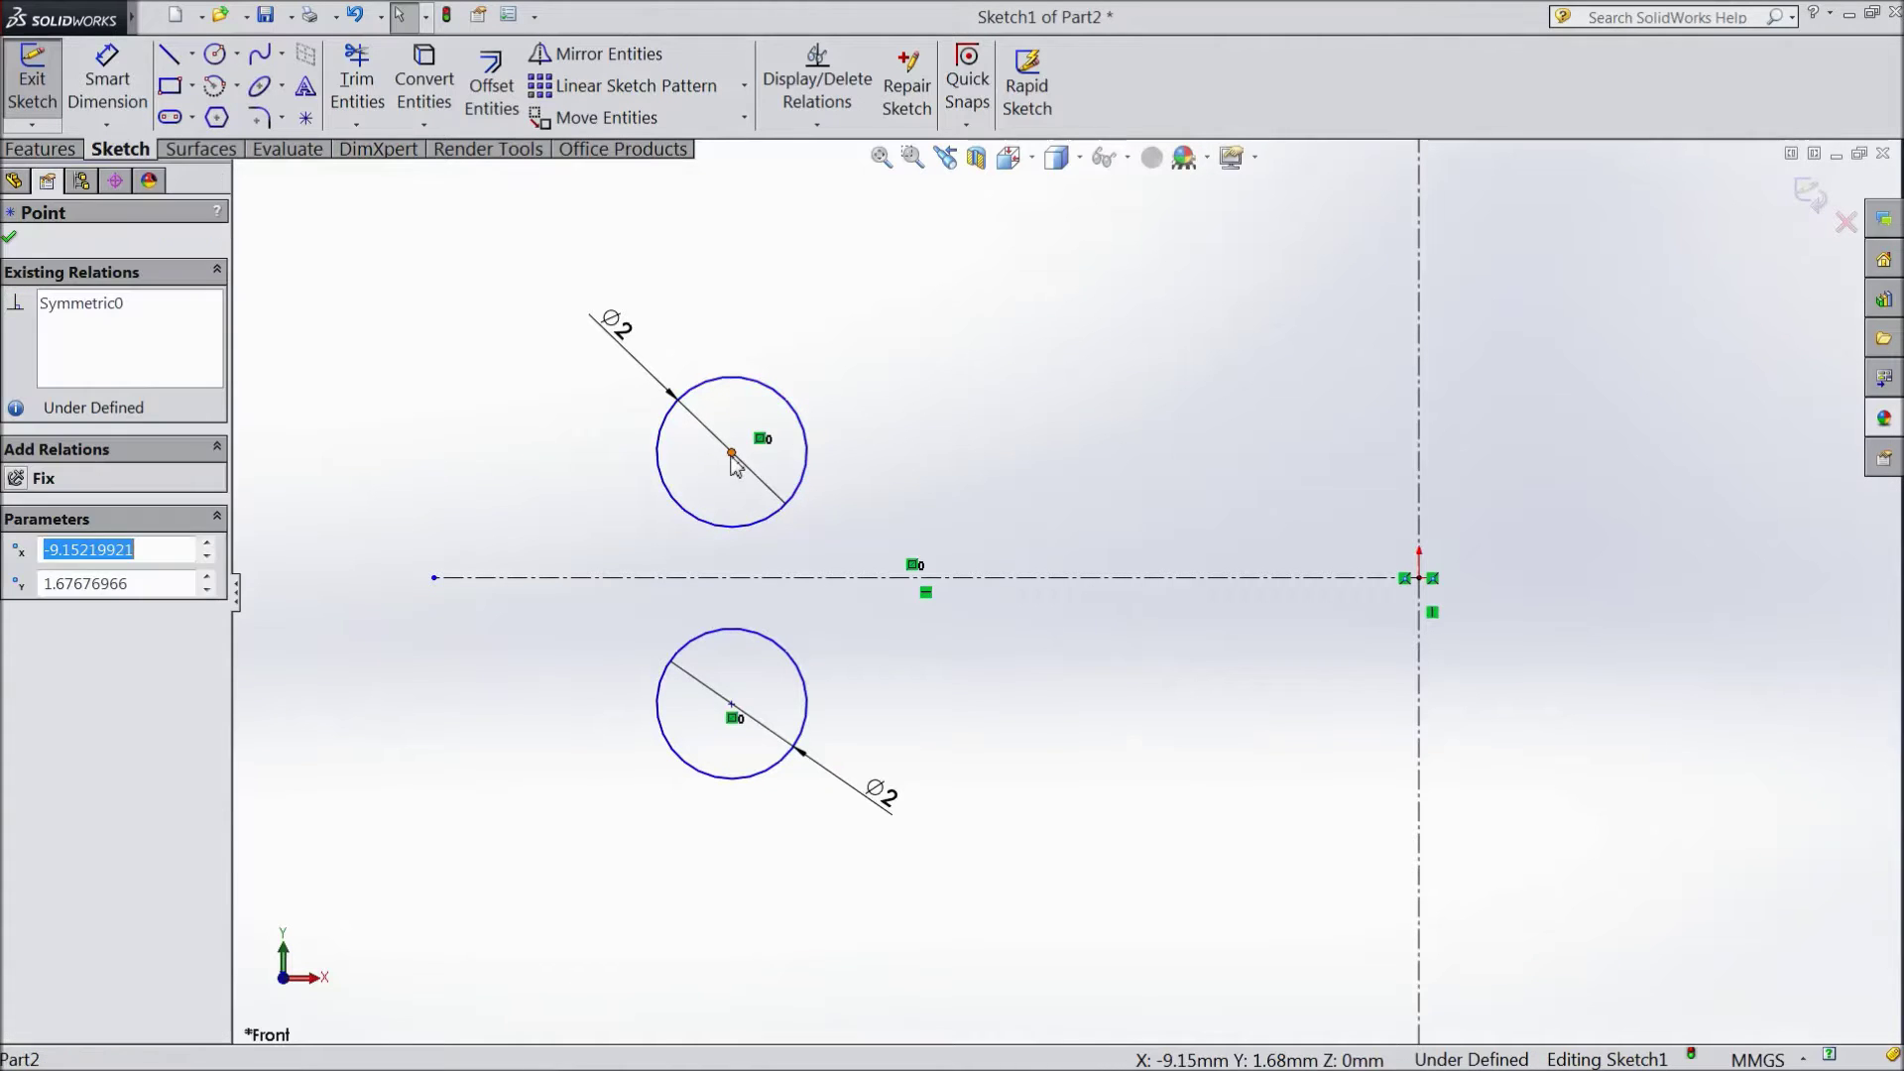
# Align the two circle centres with a Vertical relation.
pyautogui.keyDown('ctrl'); pyautogui.click(732, 711); pyautogui.keyUp('ctrl')
pyautogui.click(808, 637)
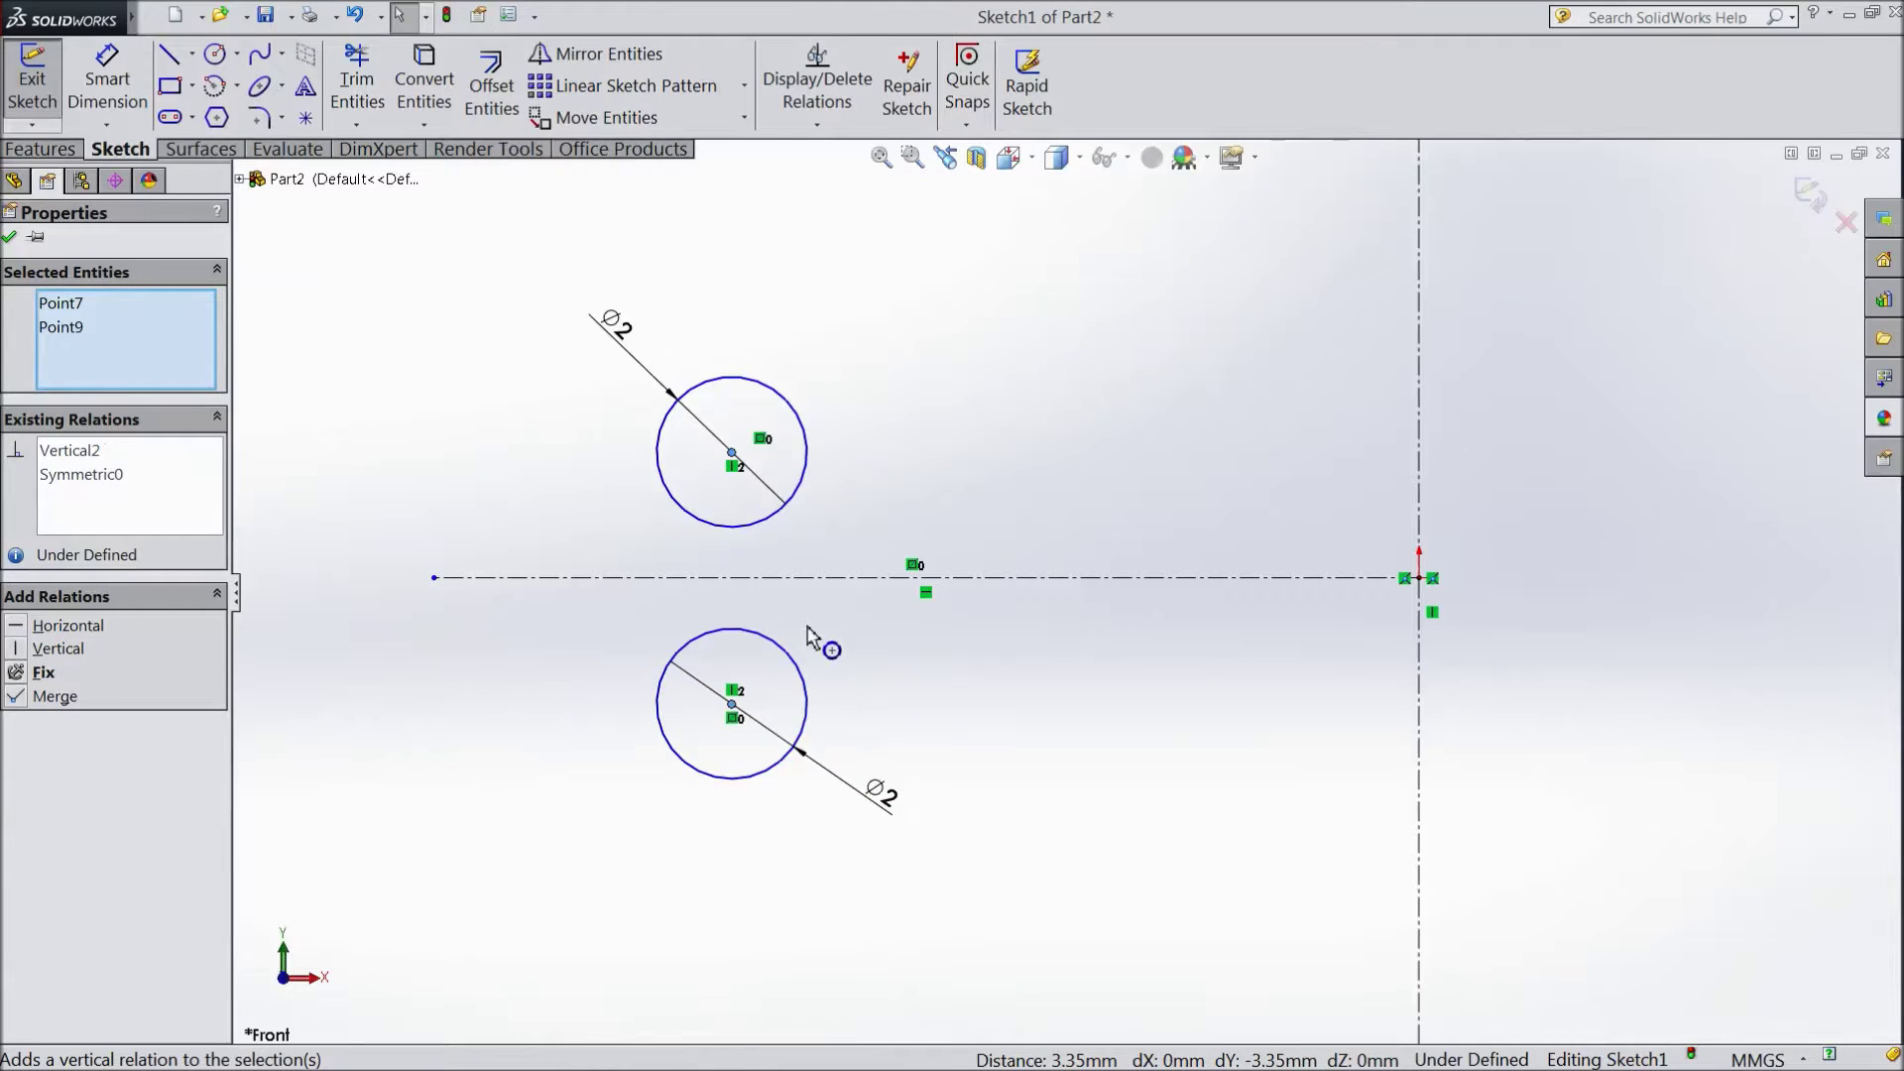
pyautogui.click(11, 238)
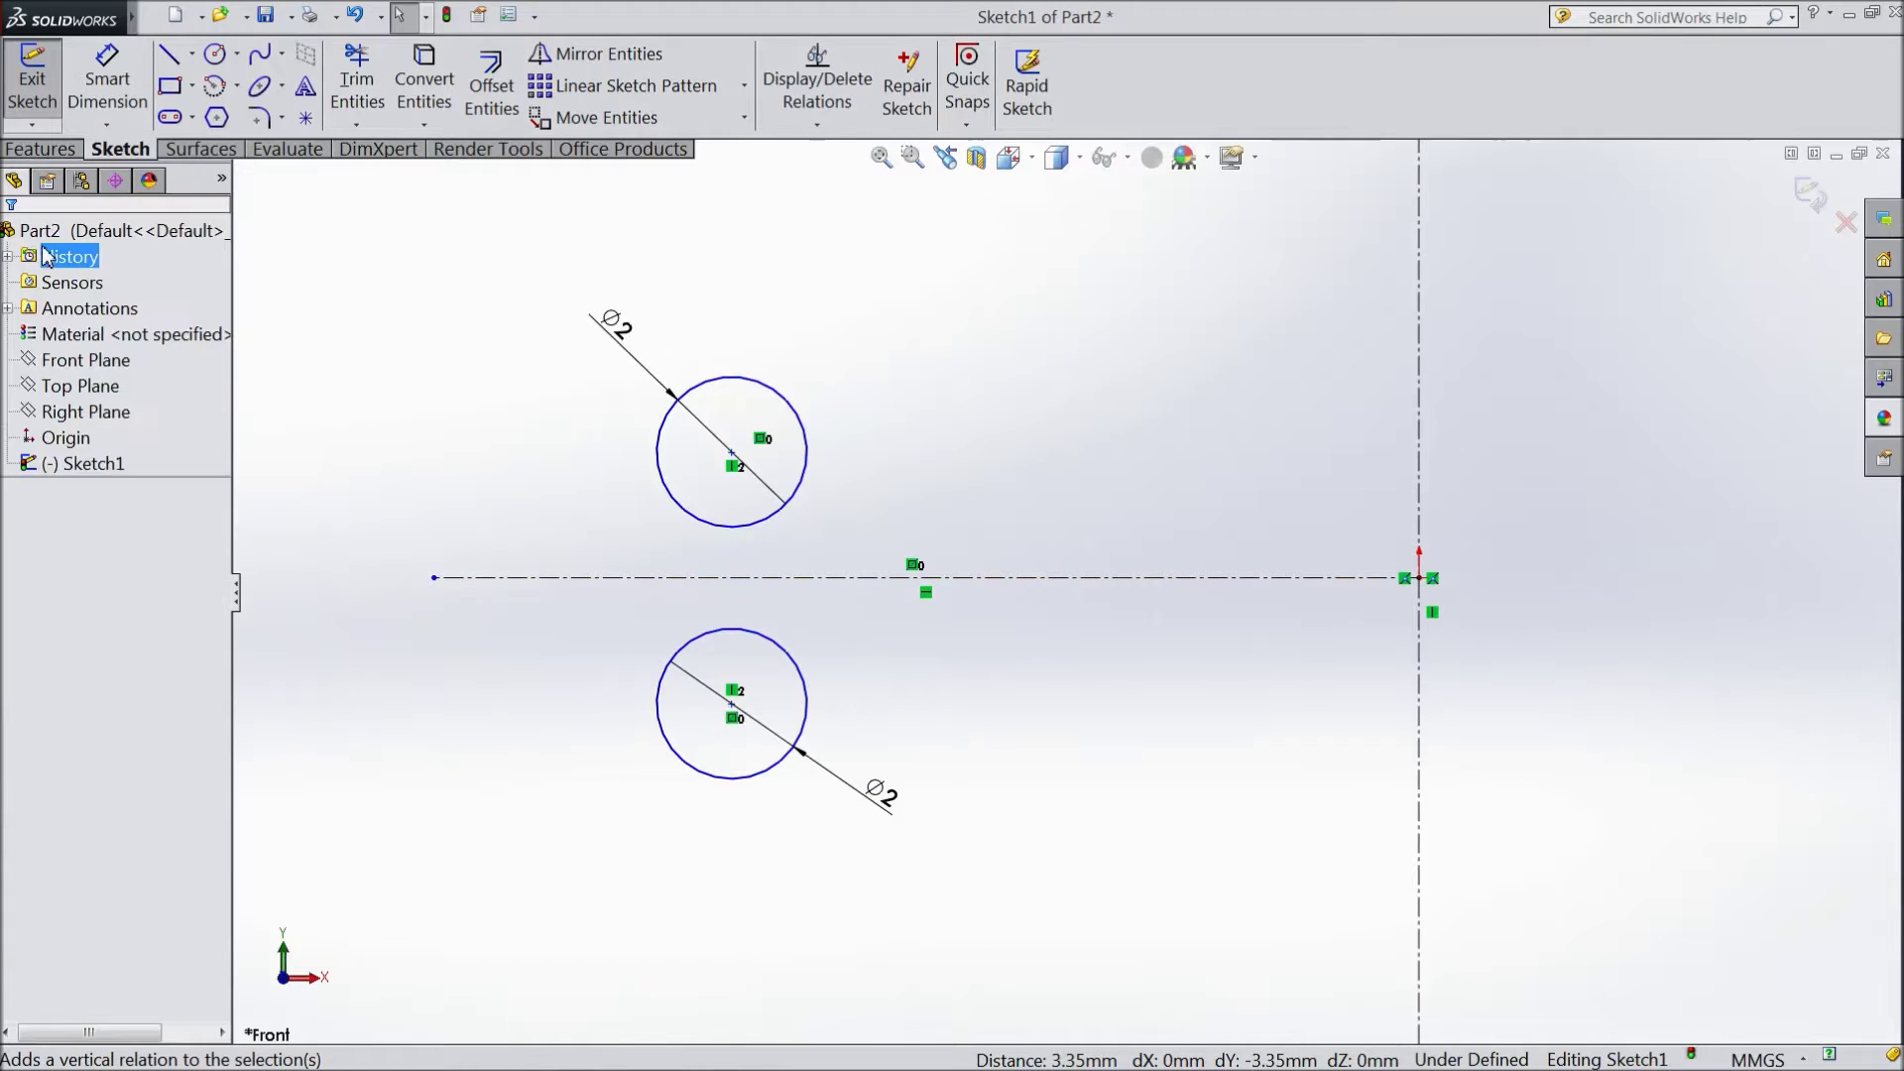
# Dimension the lower circle 16 mm from the vertical centreline and the circles 2.01 mm apart.
pyautogui.click(107, 81)
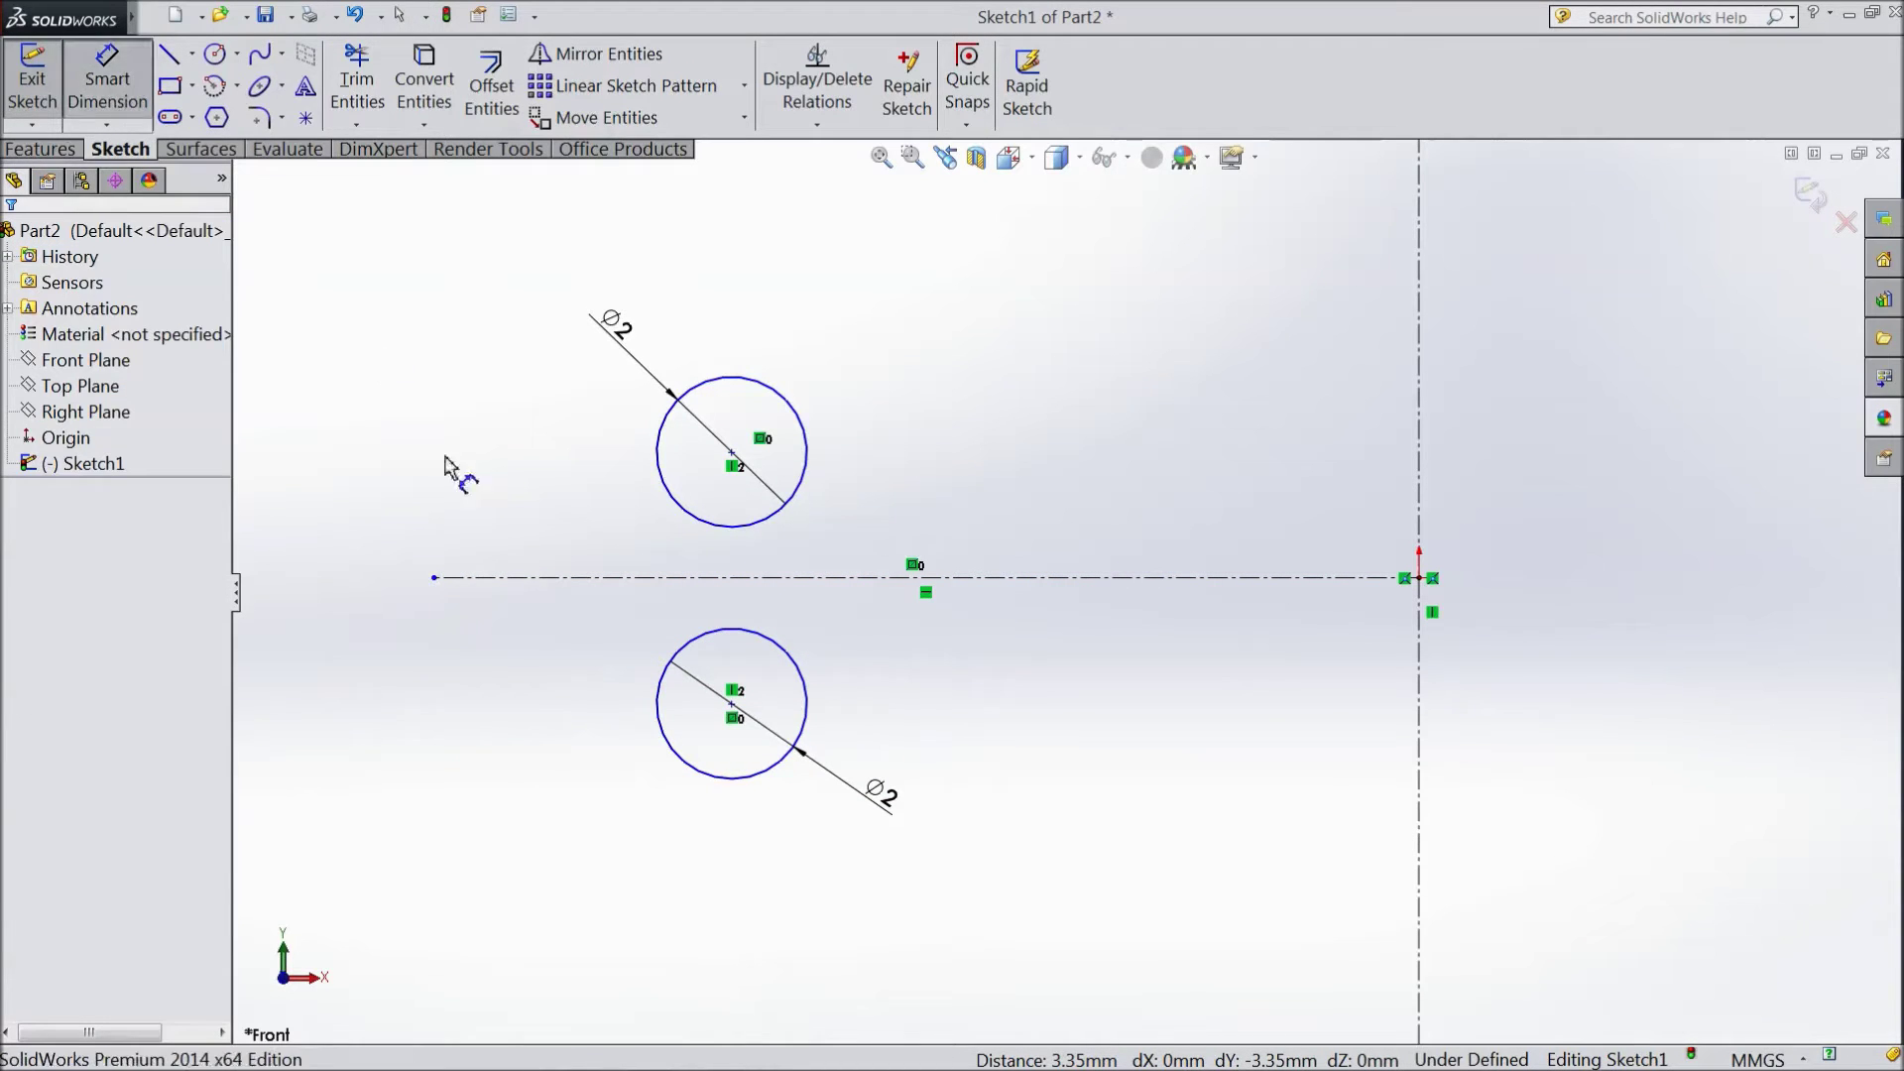
pyautogui.click(765, 773)
pyautogui.click(1421, 782)
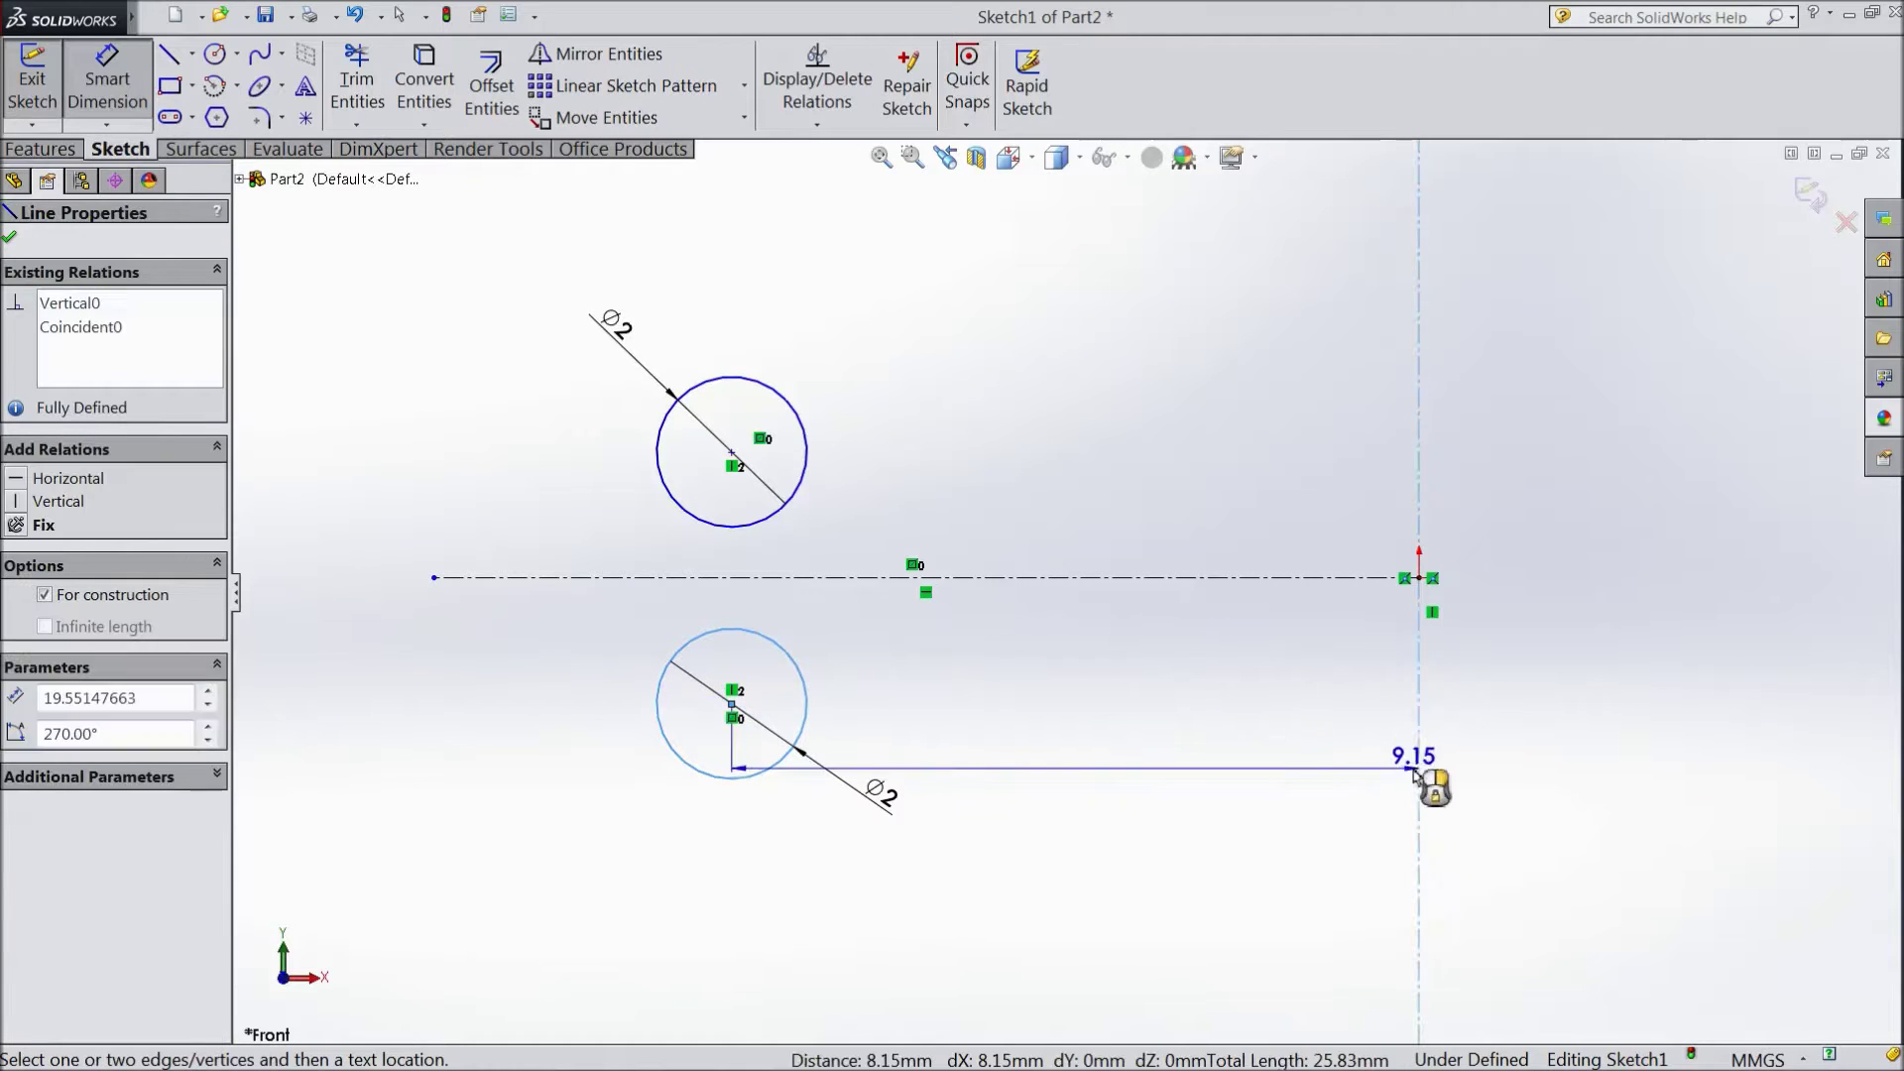
pyautogui.click(1079, 686)
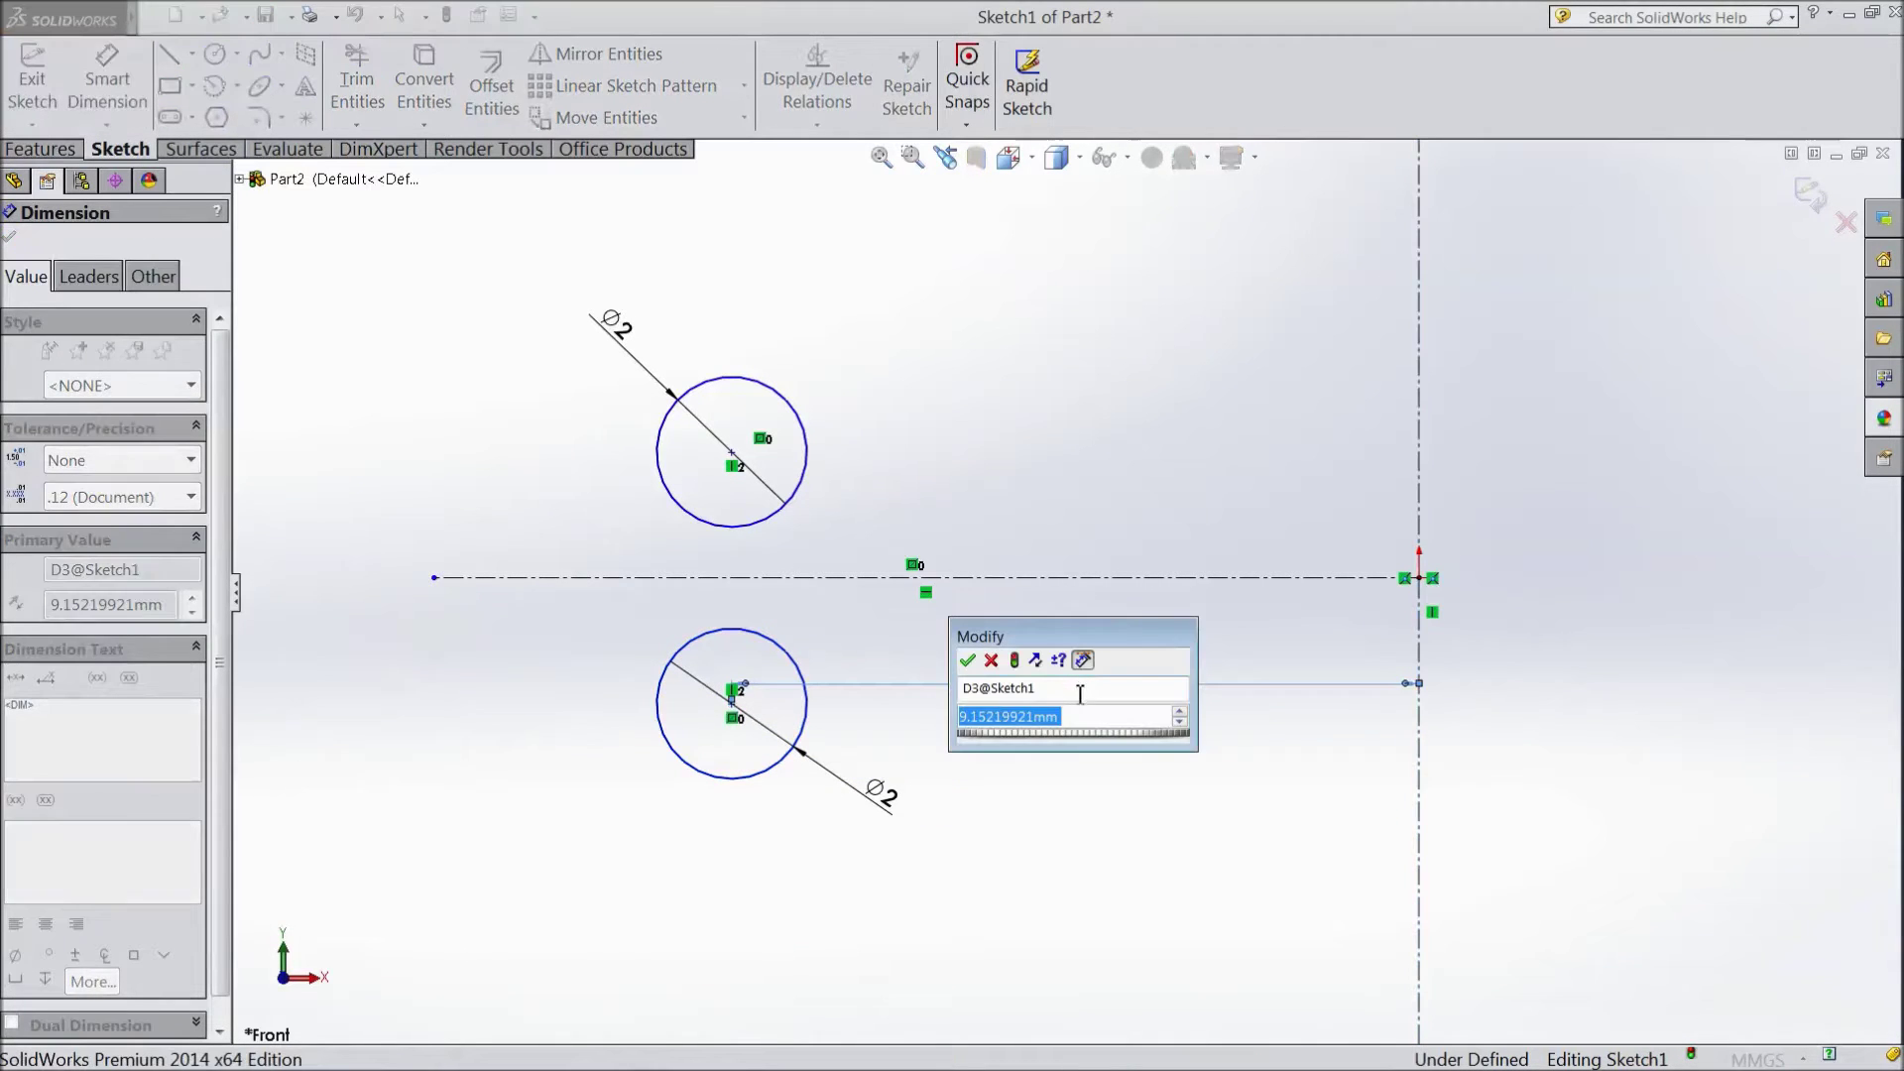
pyautogui.write('16')
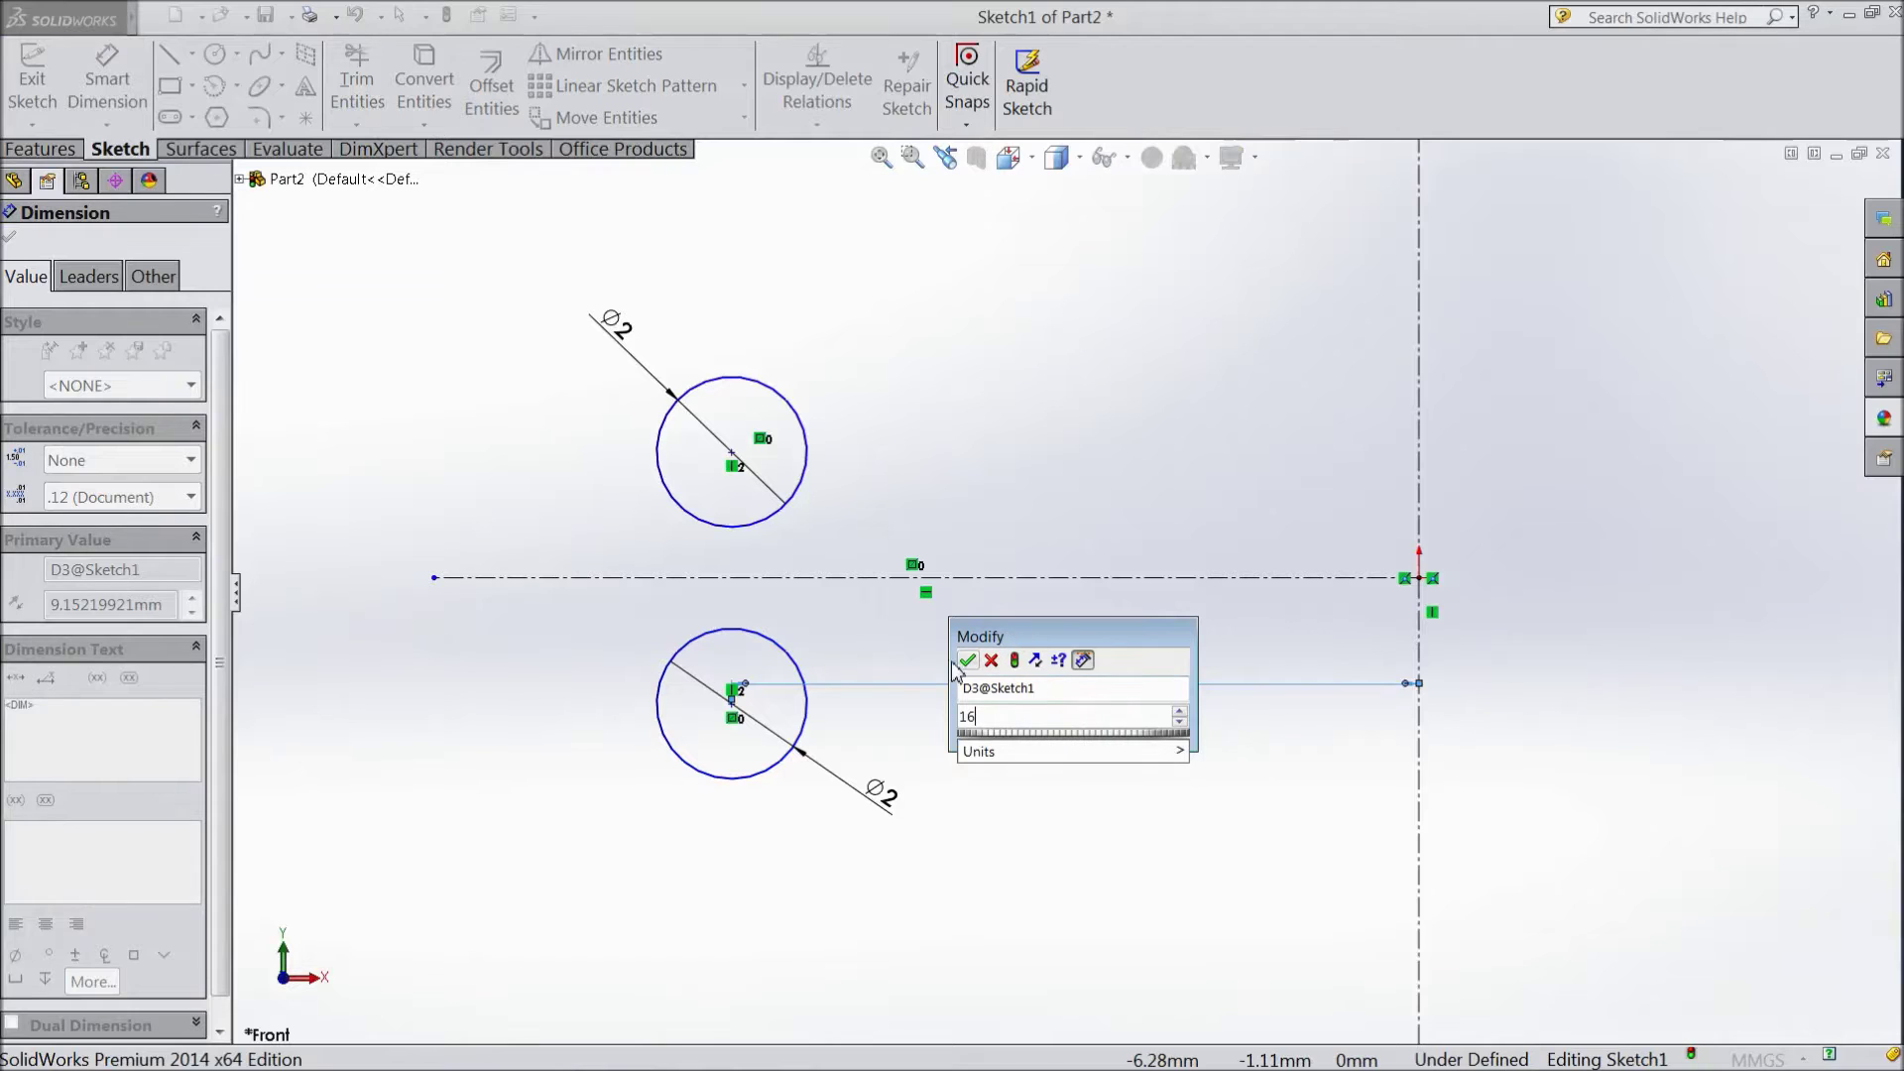
pyautogui.press('Return')
pyautogui.scroll(2, 959, 700)
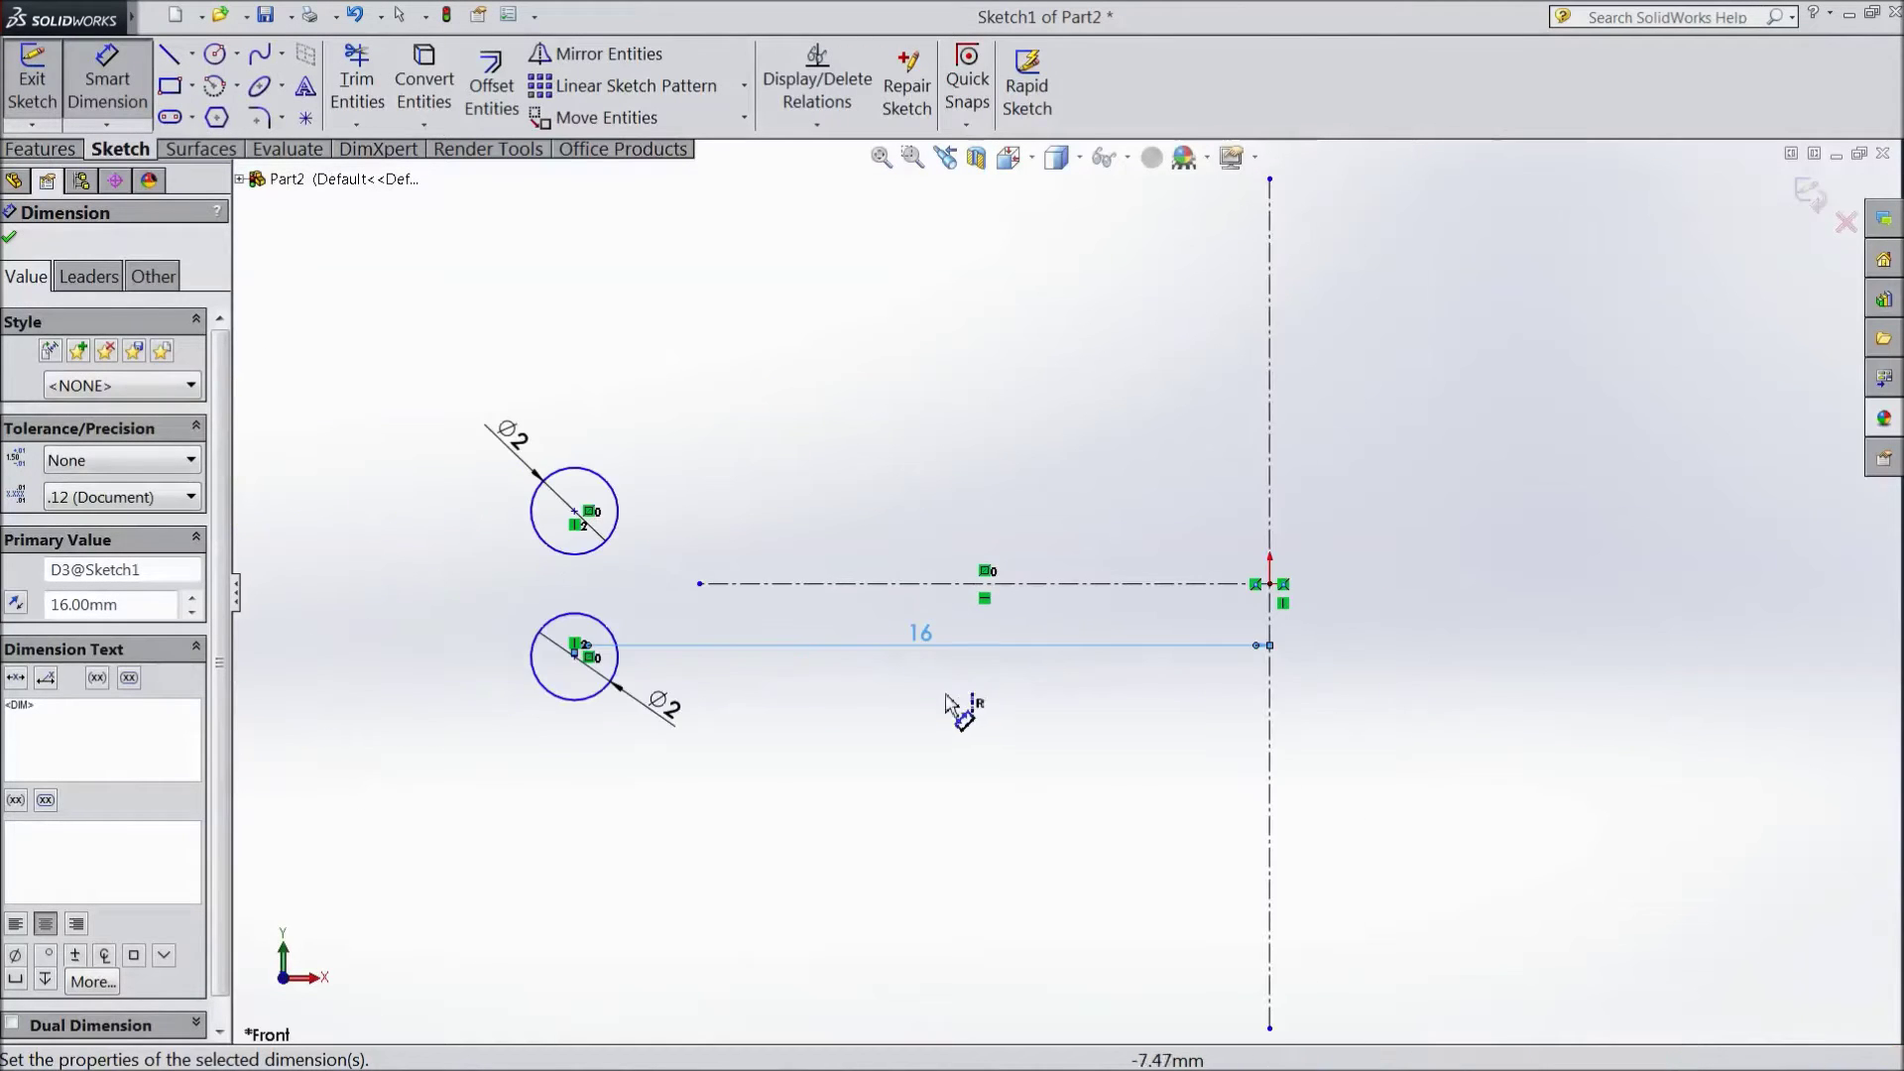
pyautogui.scroll(-2, 532, 586)
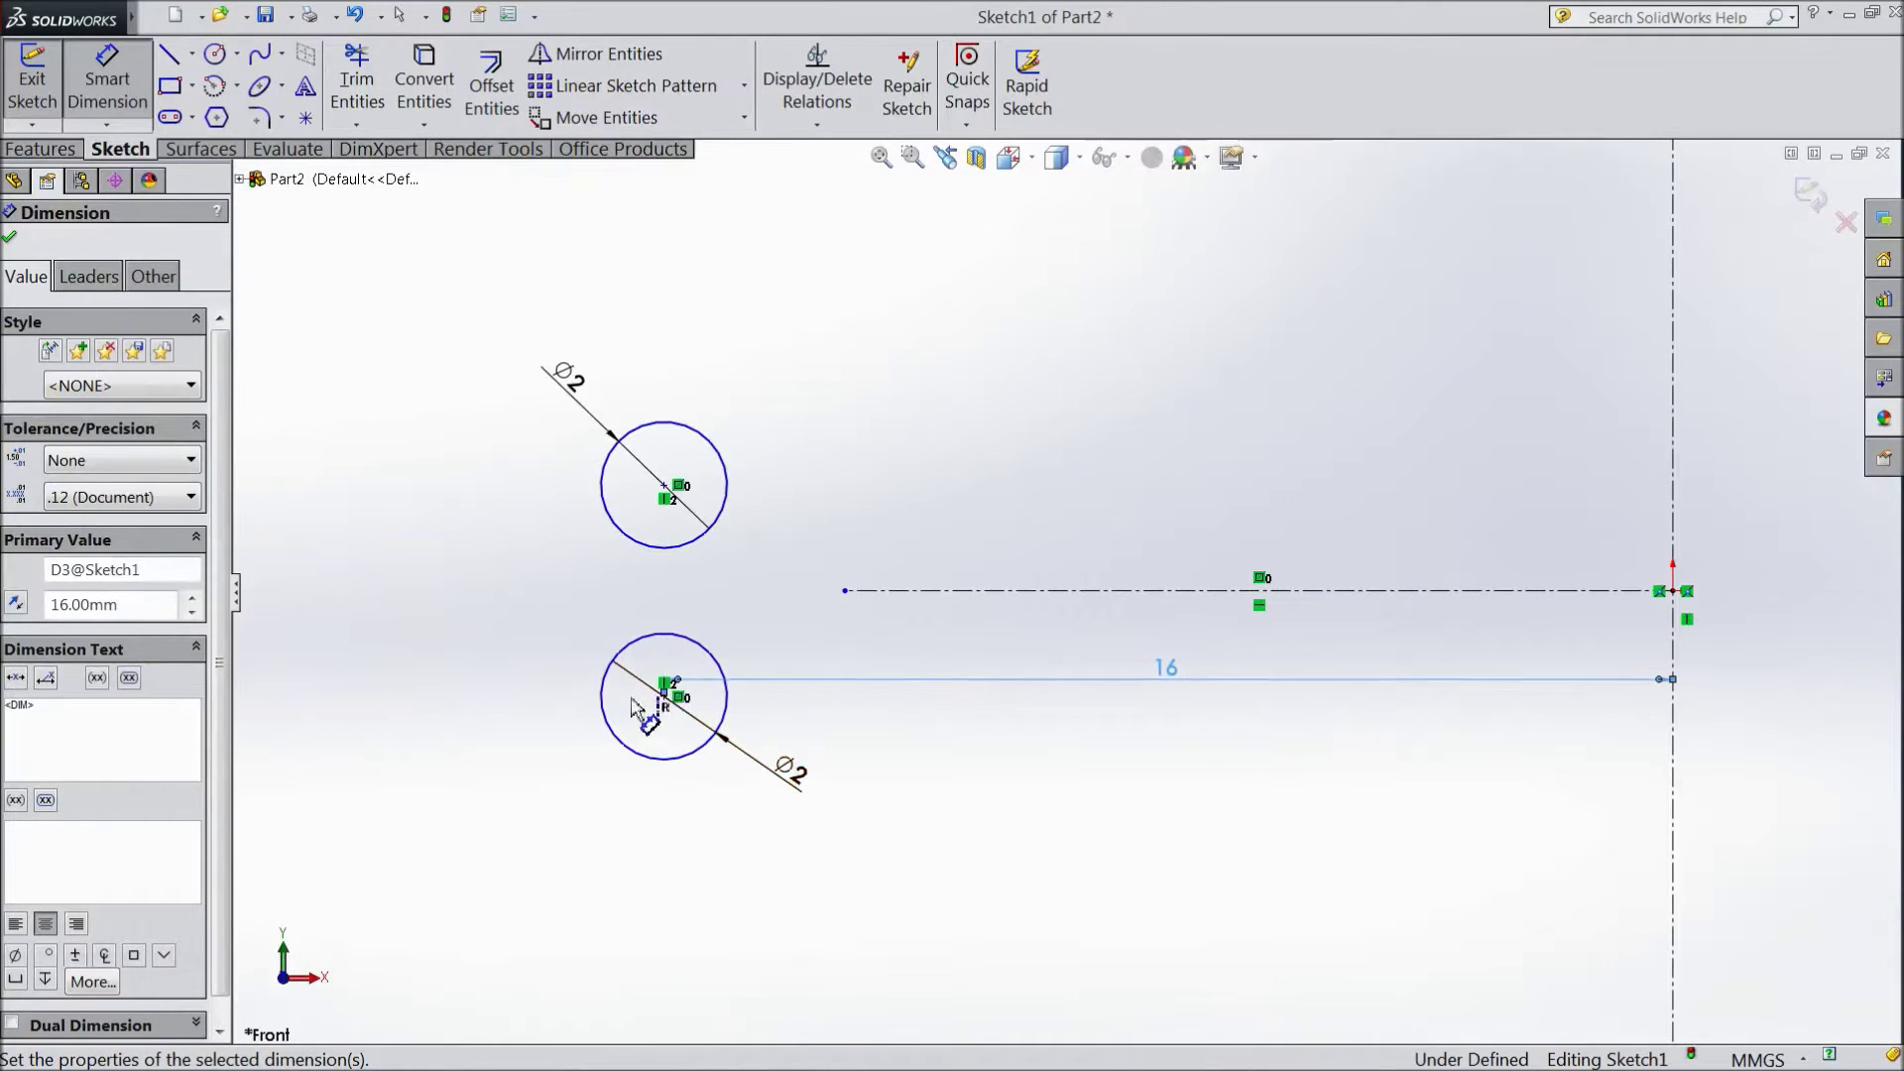
pyautogui.click(611, 724)
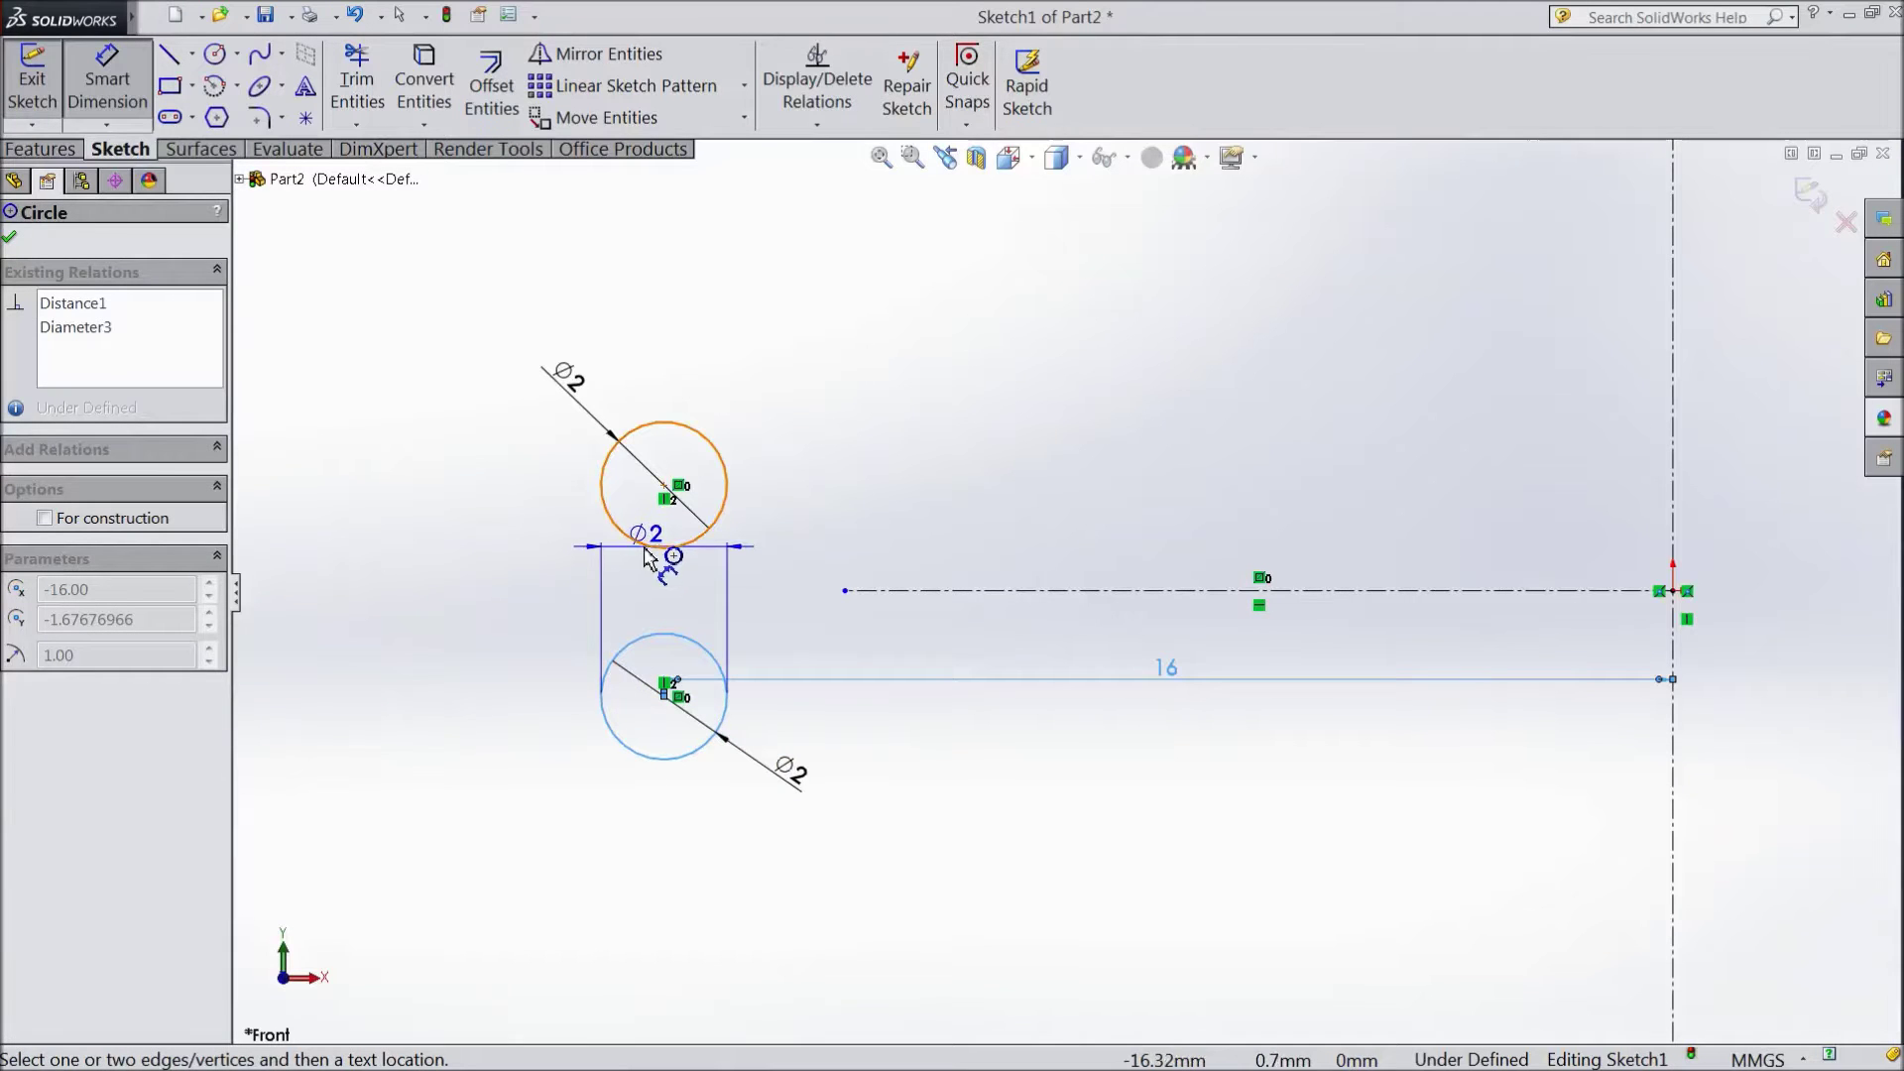
pyautogui.click(647, 558)
pyautogui.click(524, 587)
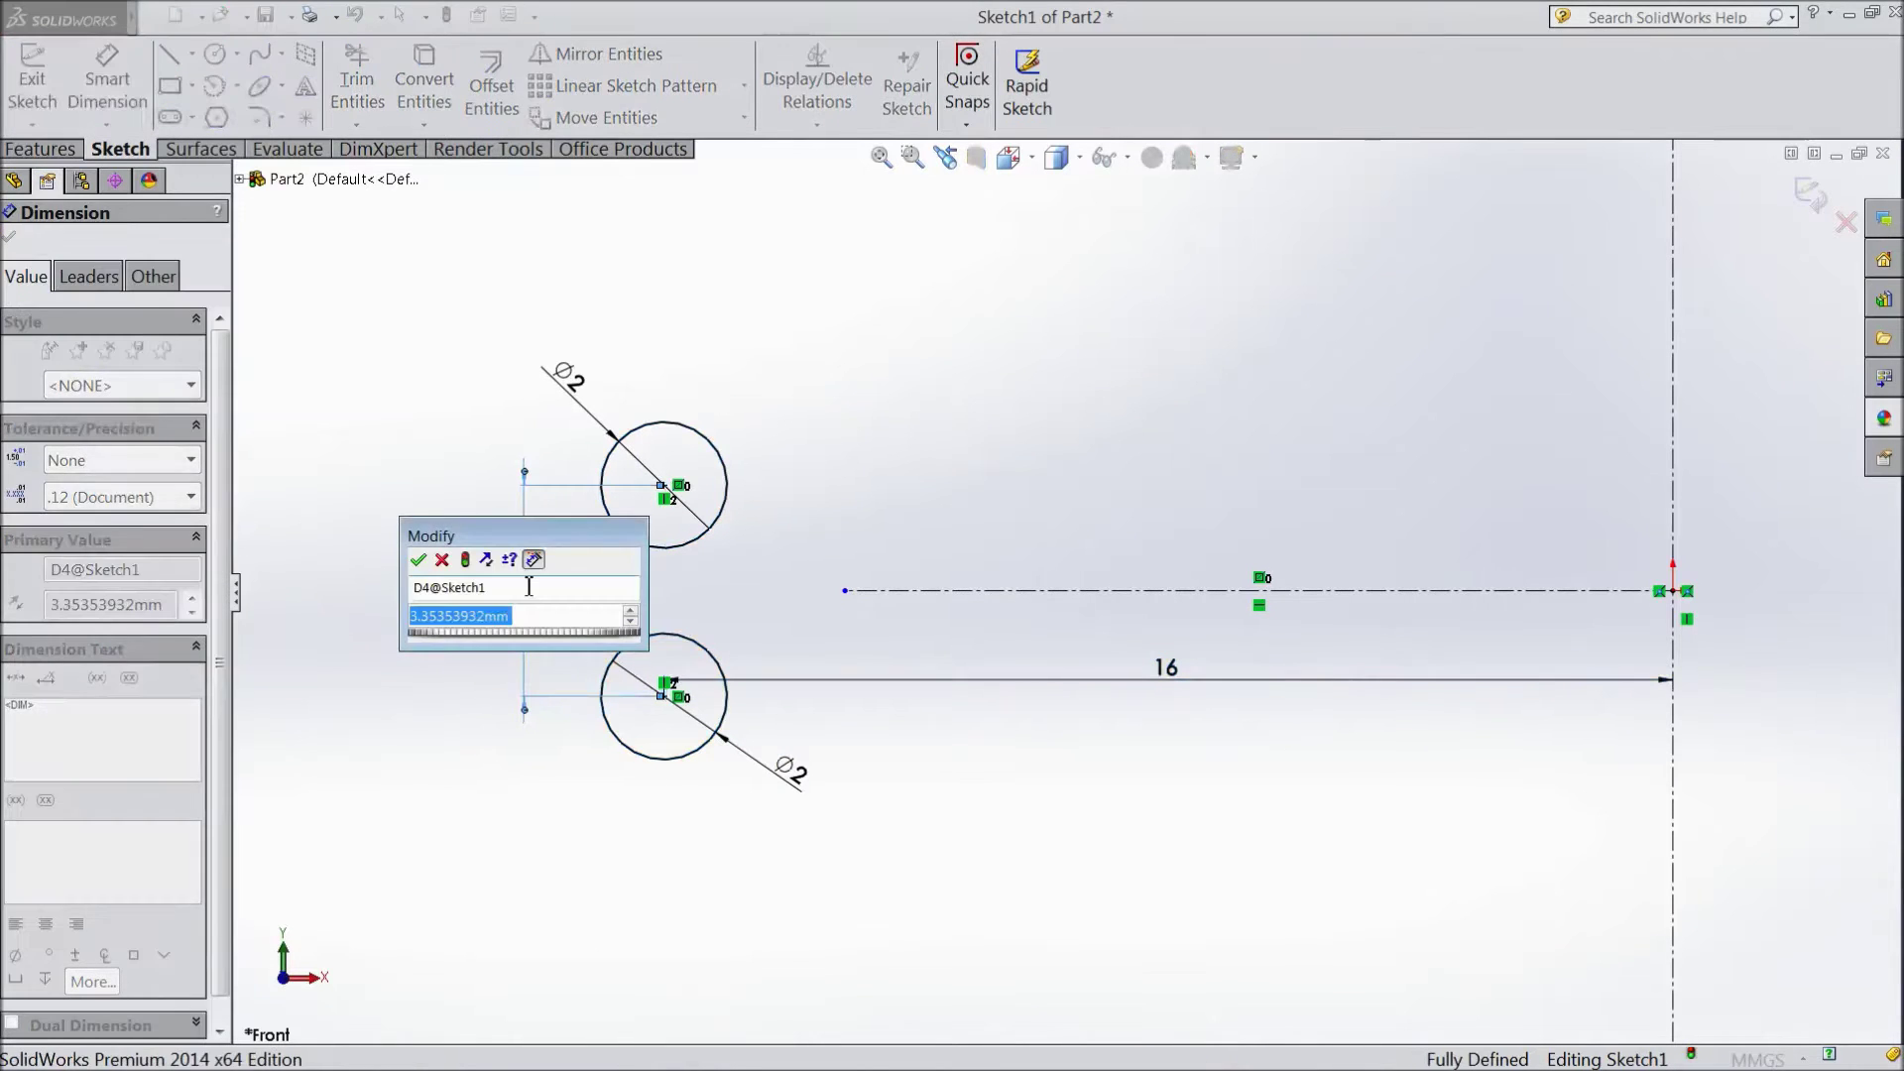
pyautogui.write('2.01')
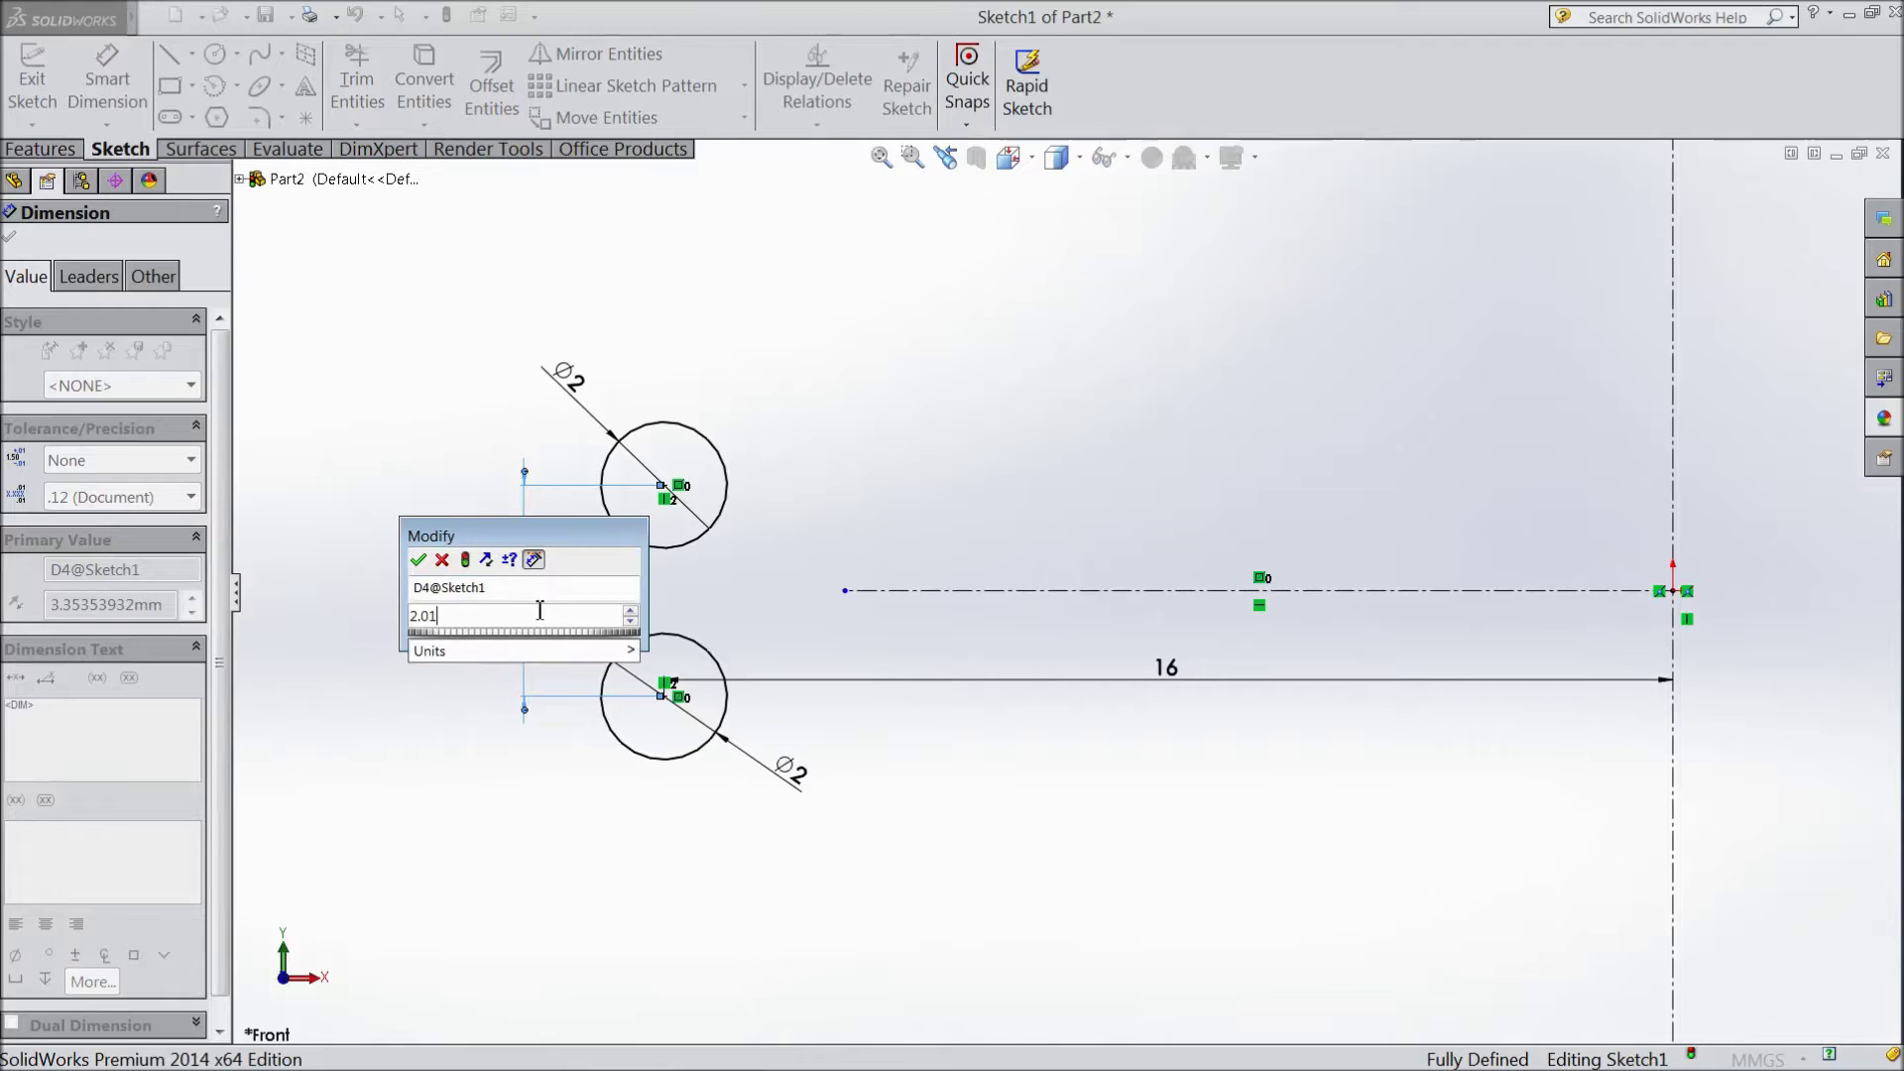
pyautogui.click(420, 562)
pyautogui.scroll(1, 1072, 596)
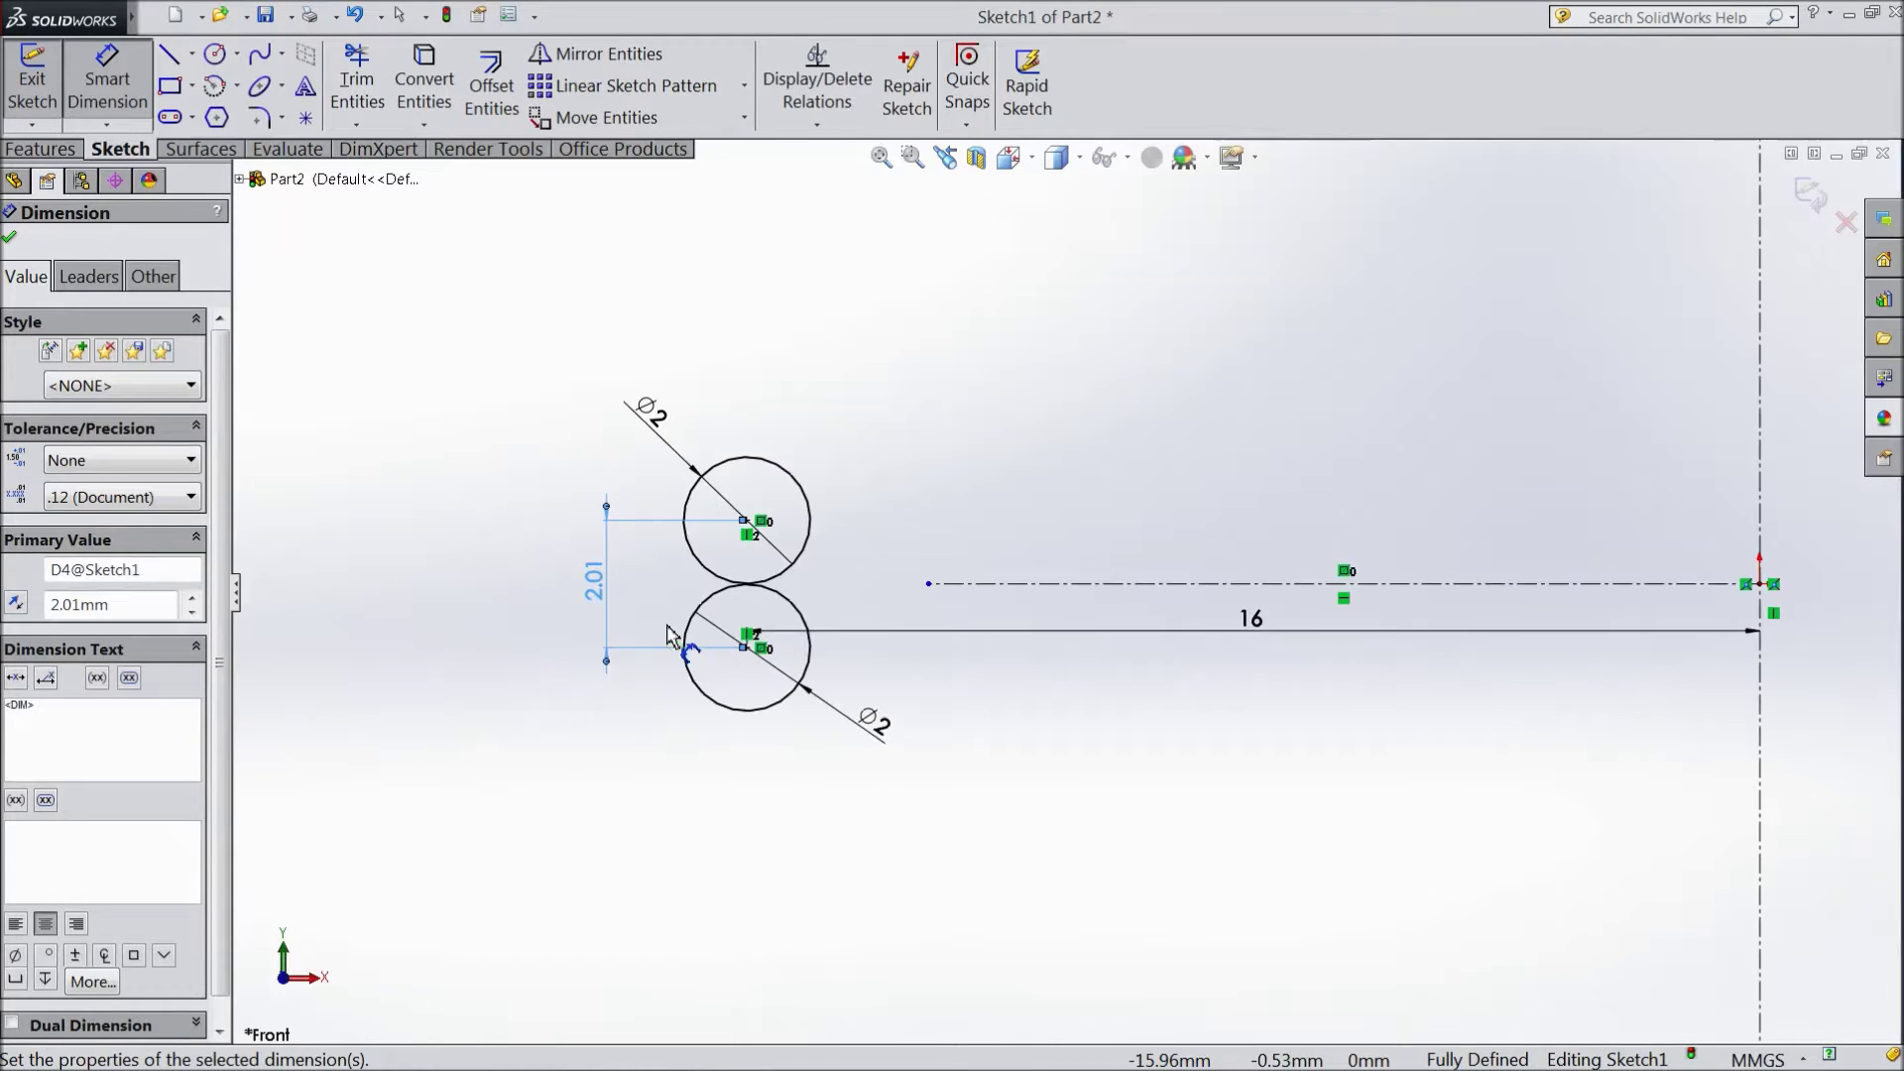
pyautogui.scroll(1, 1072, 595)
# Set up a 360° Revolved Boss using the vertical centreline Line1 as the axis.
pyautogui.click(11, 156)
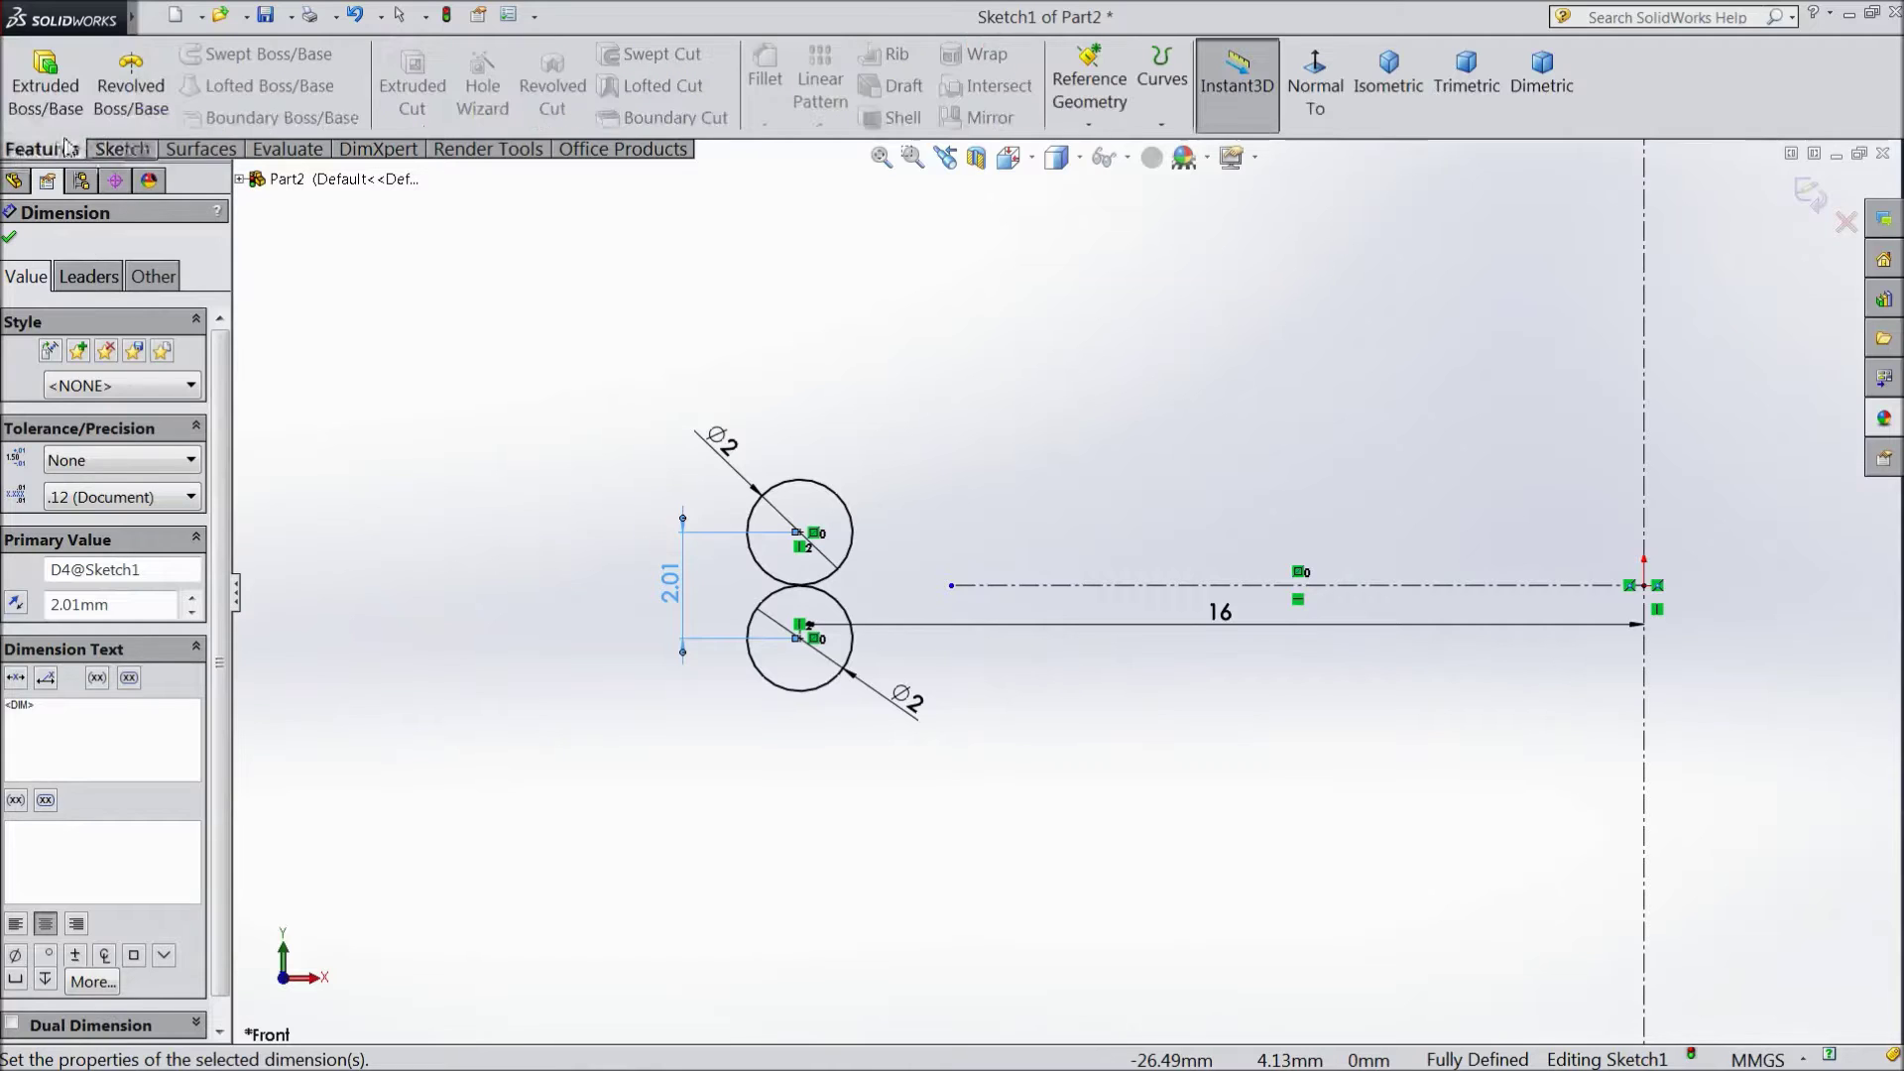
pyautogui.click(127, 108)
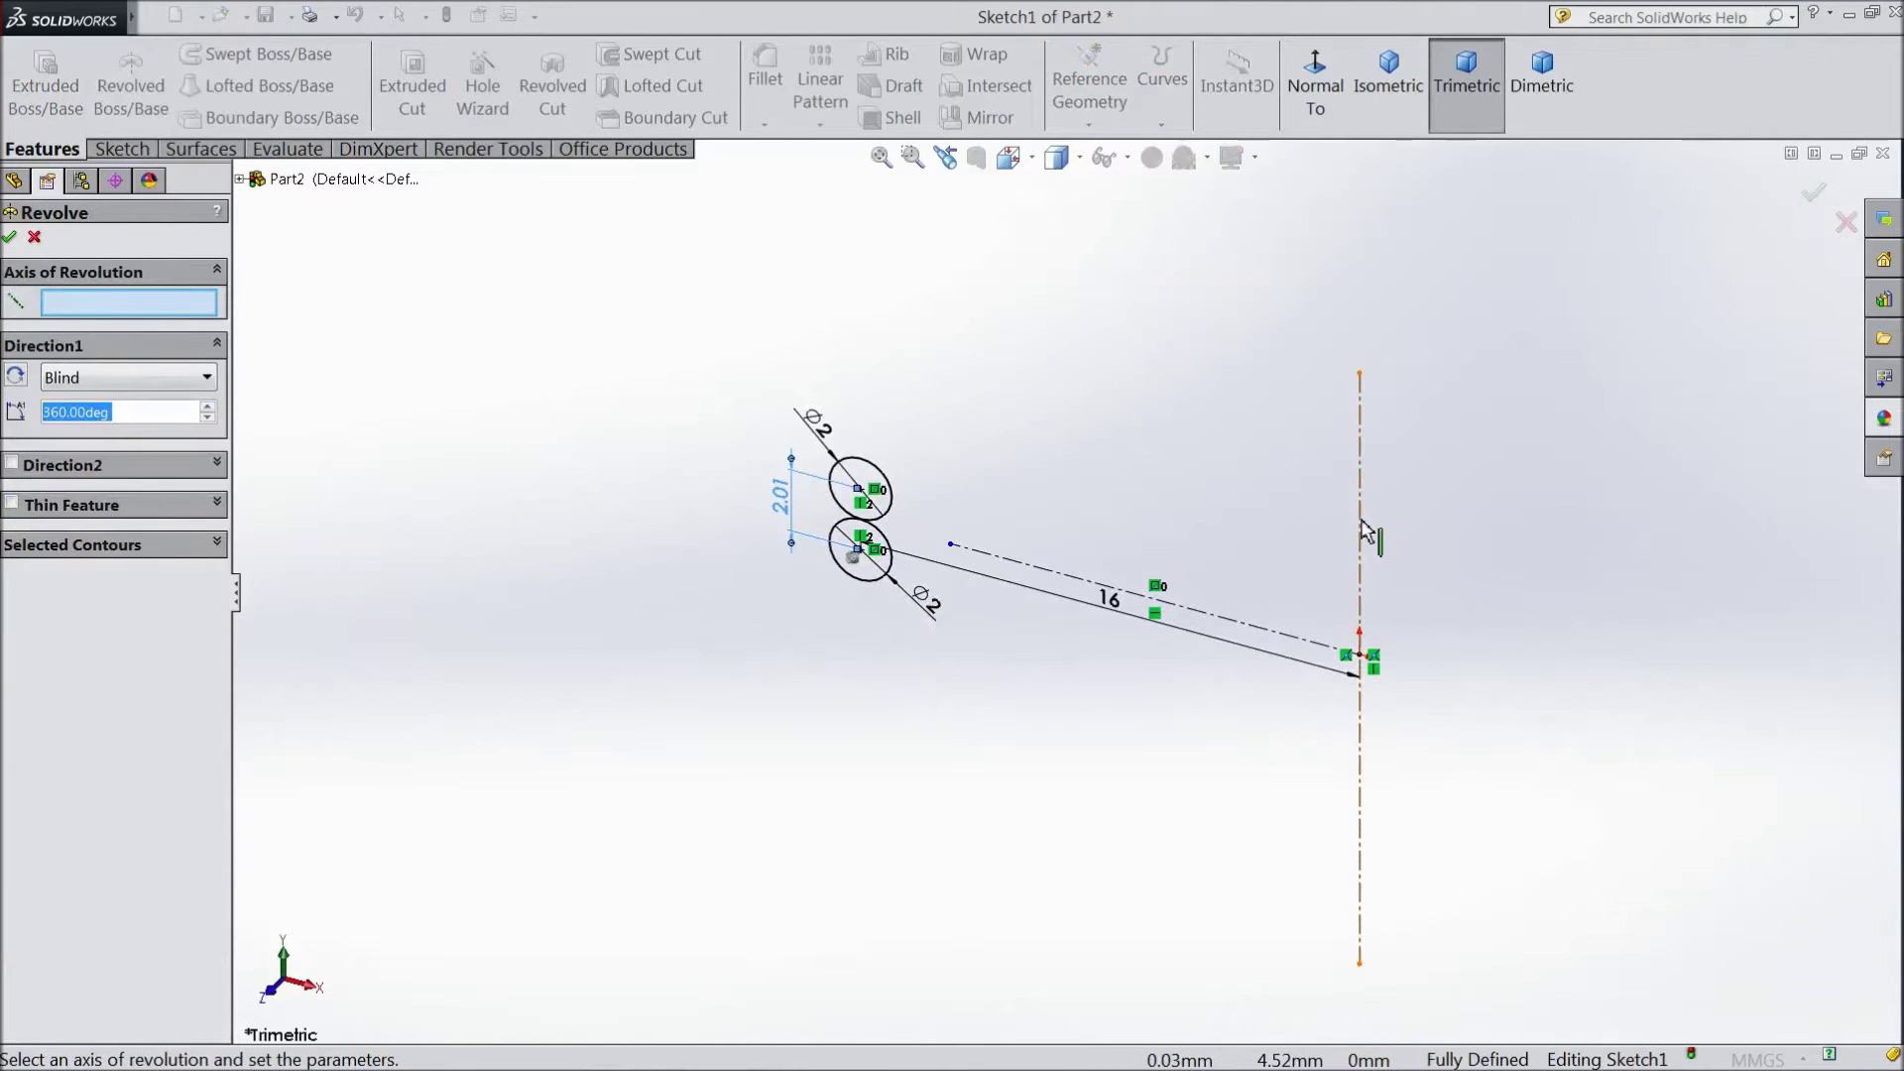
pyautogui.click(1361, 534)
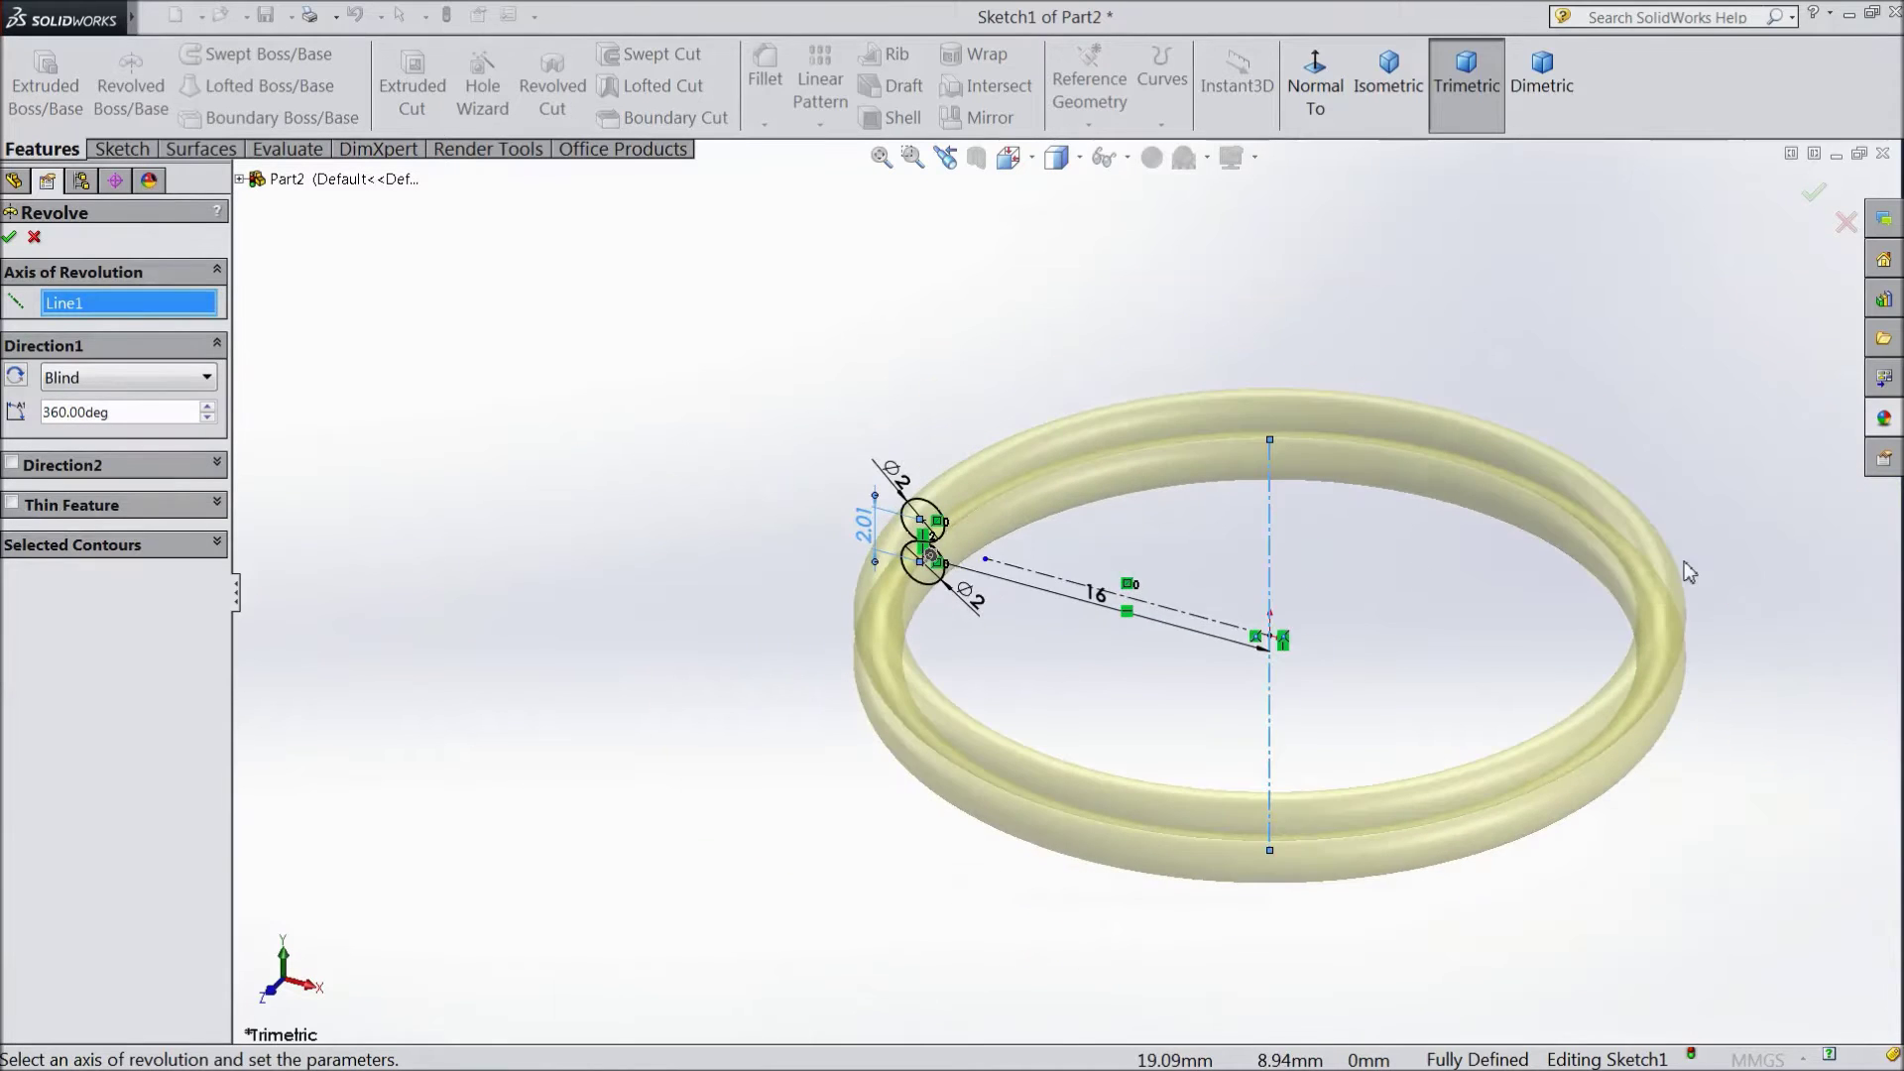
pyautogui.press('f')
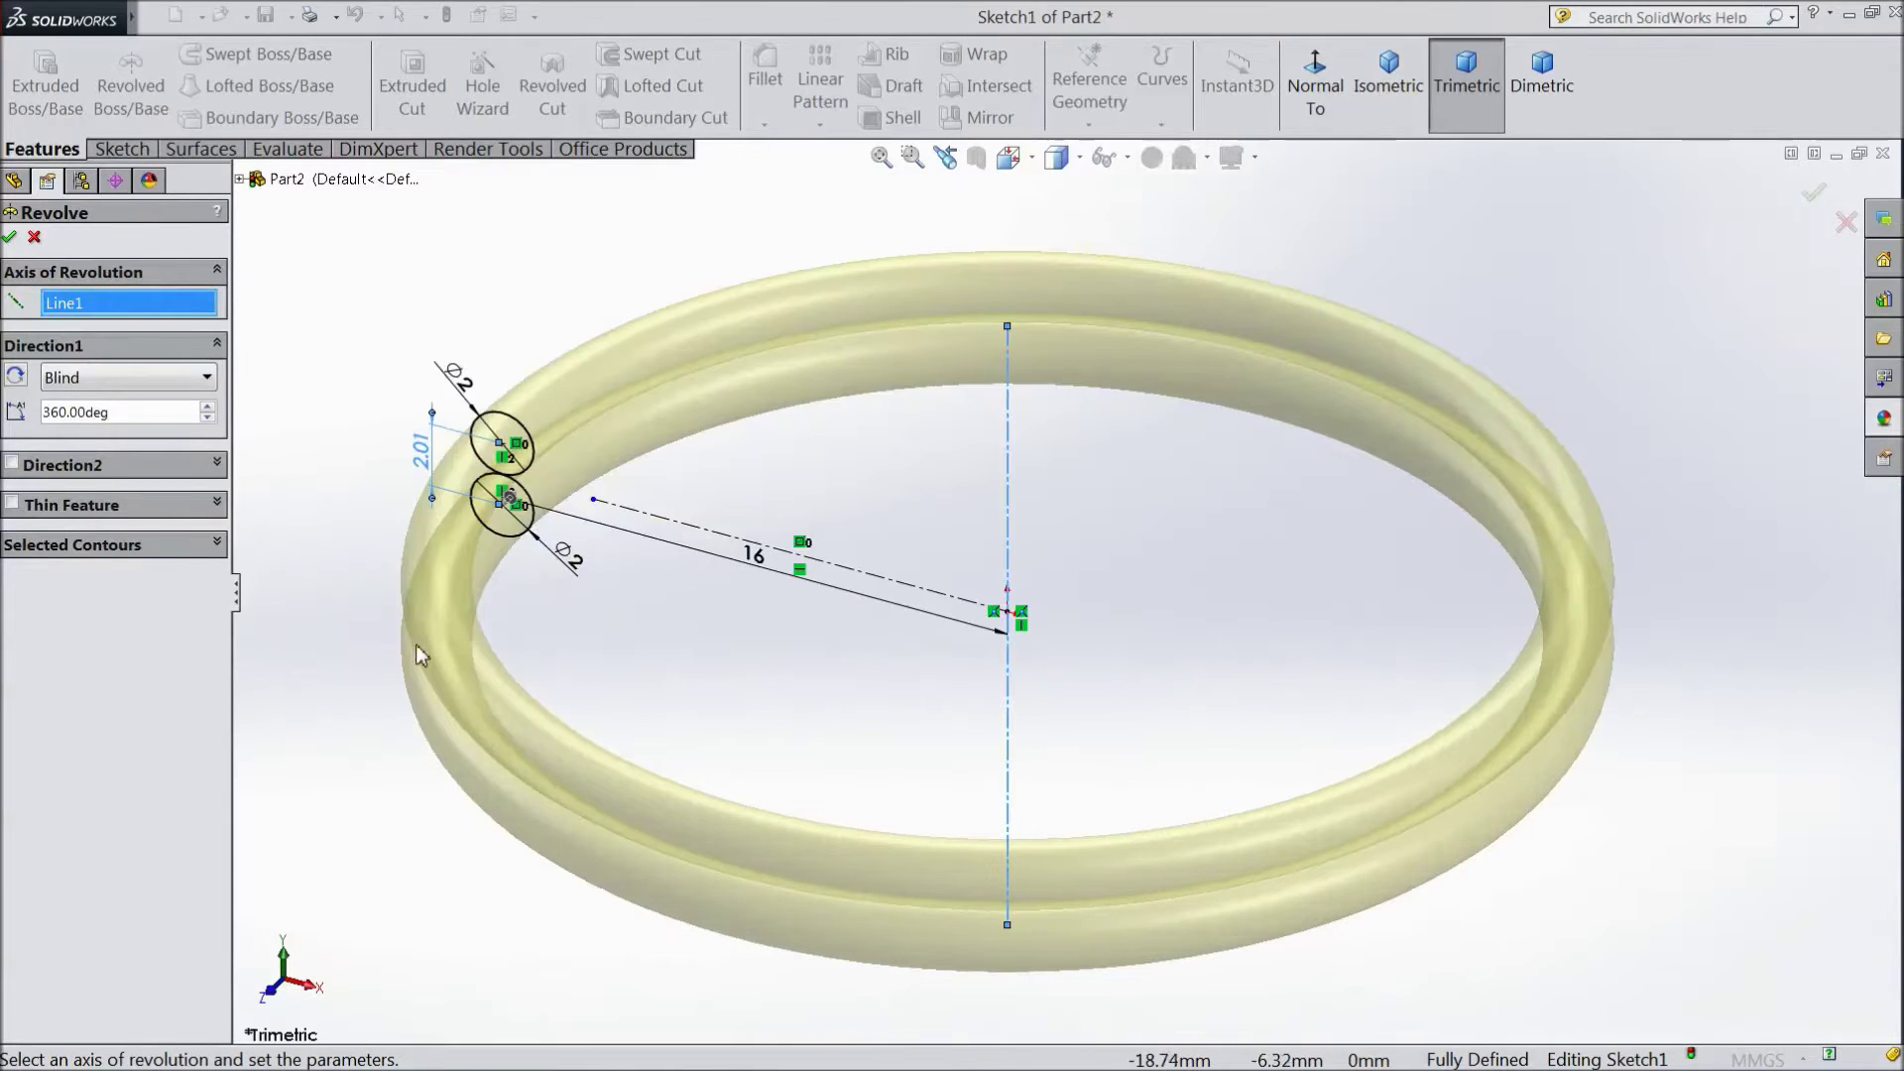
# Accept the revolve to create the double ring and apply the Plain White scene.
pyautogui.click(11, 238)
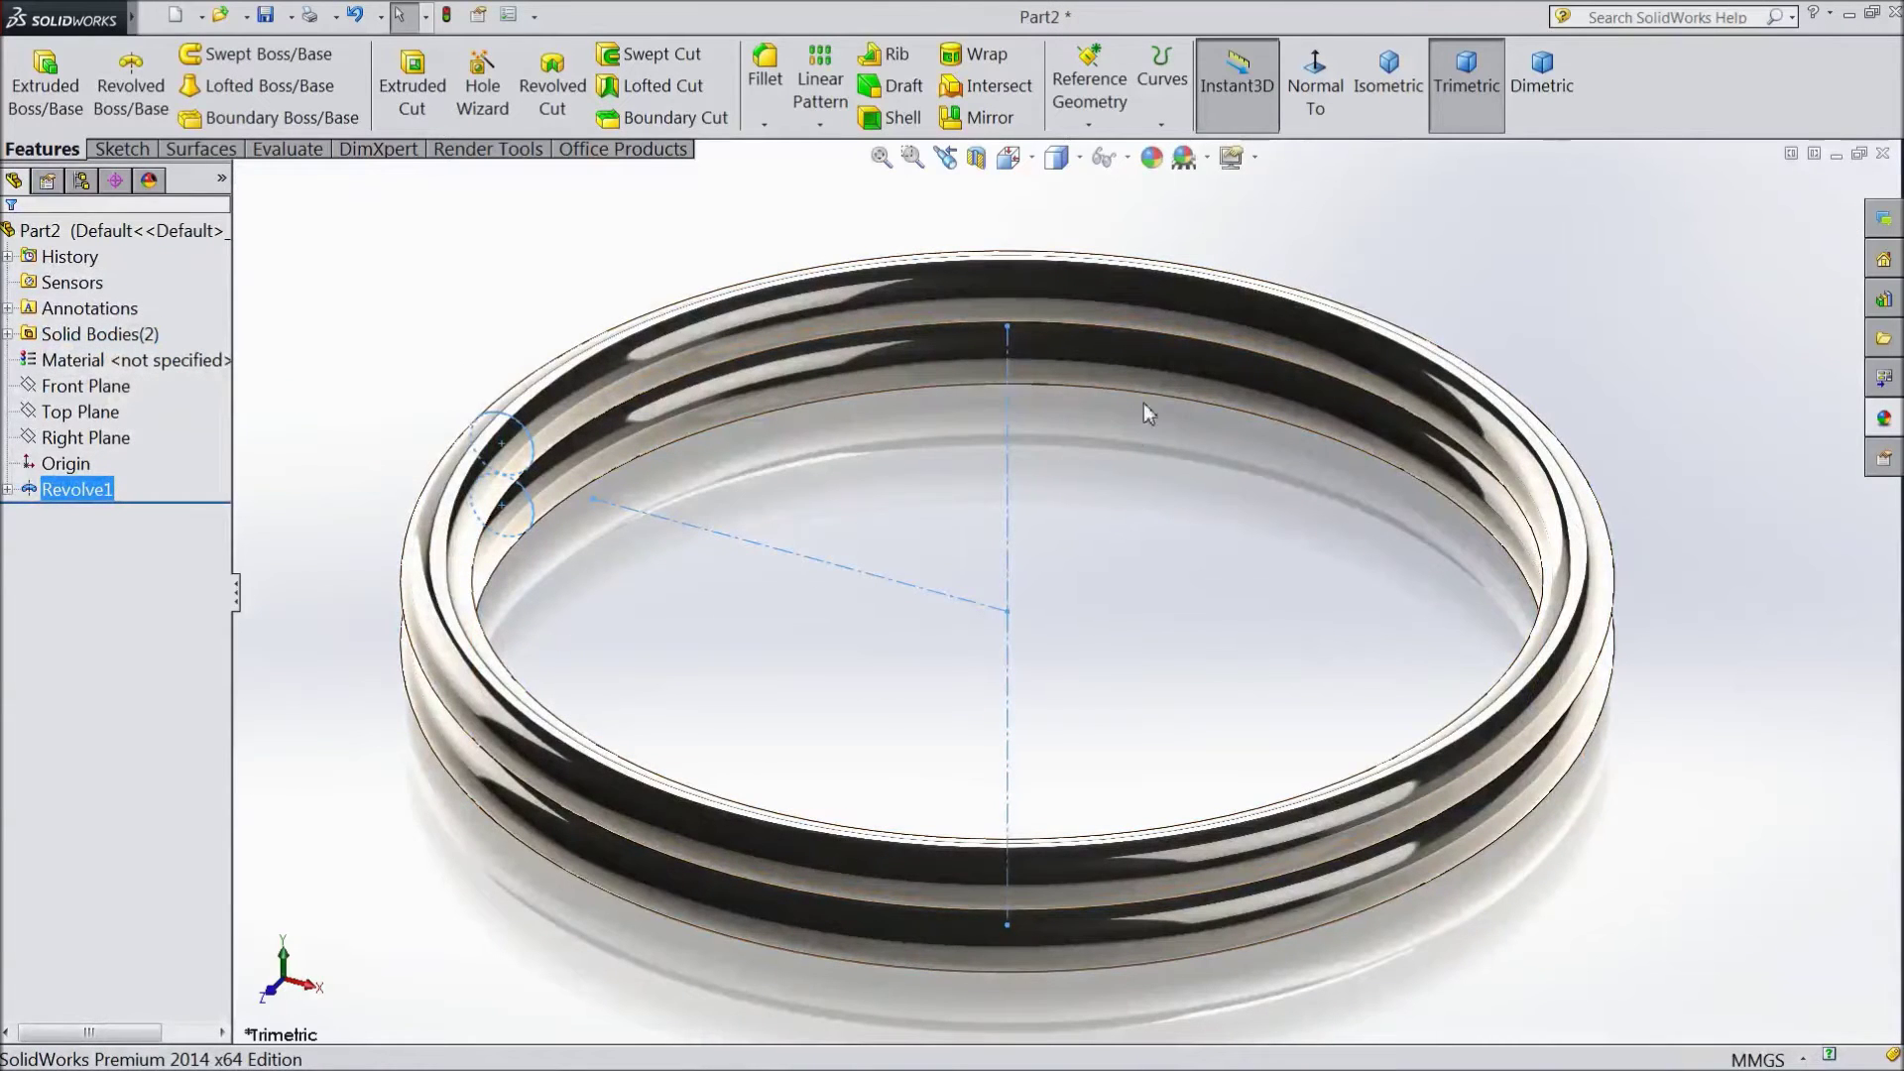
pyautogui.click(1208, 159)
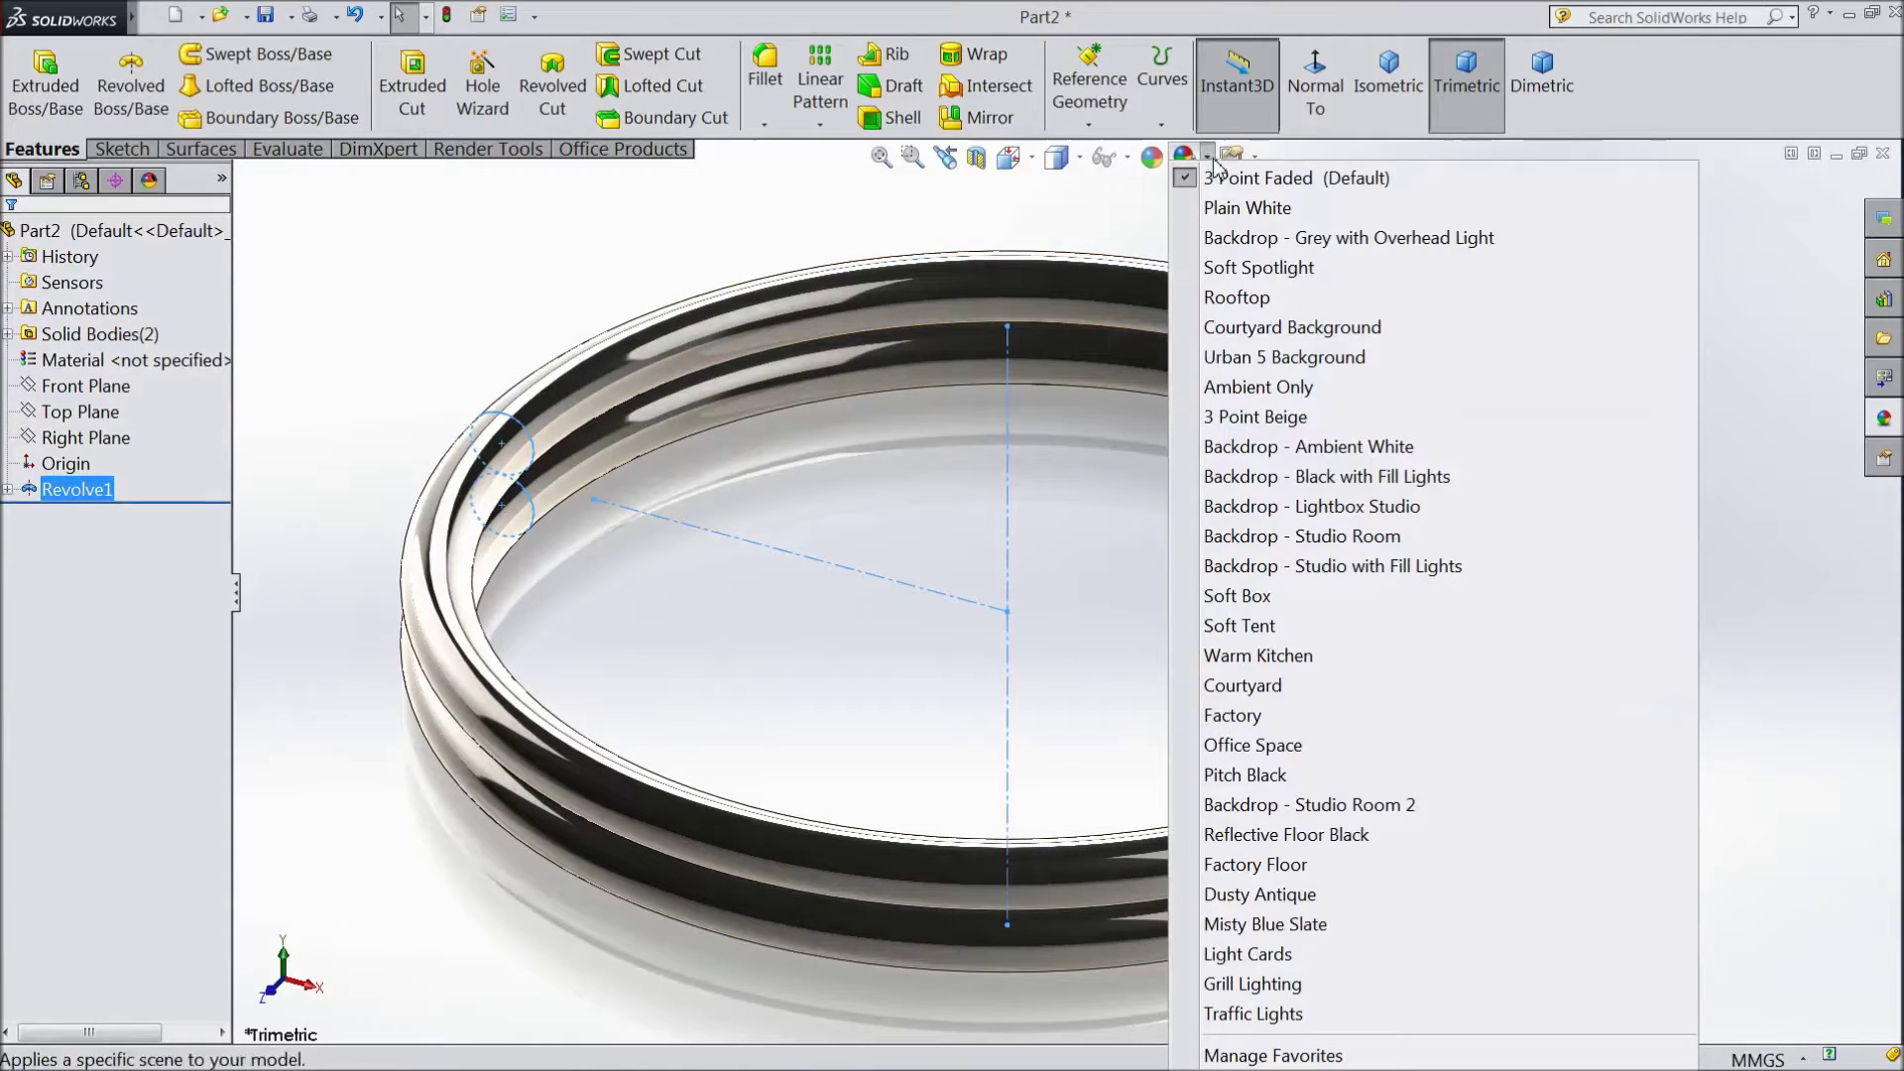
pyautogui.click(1247, 209)
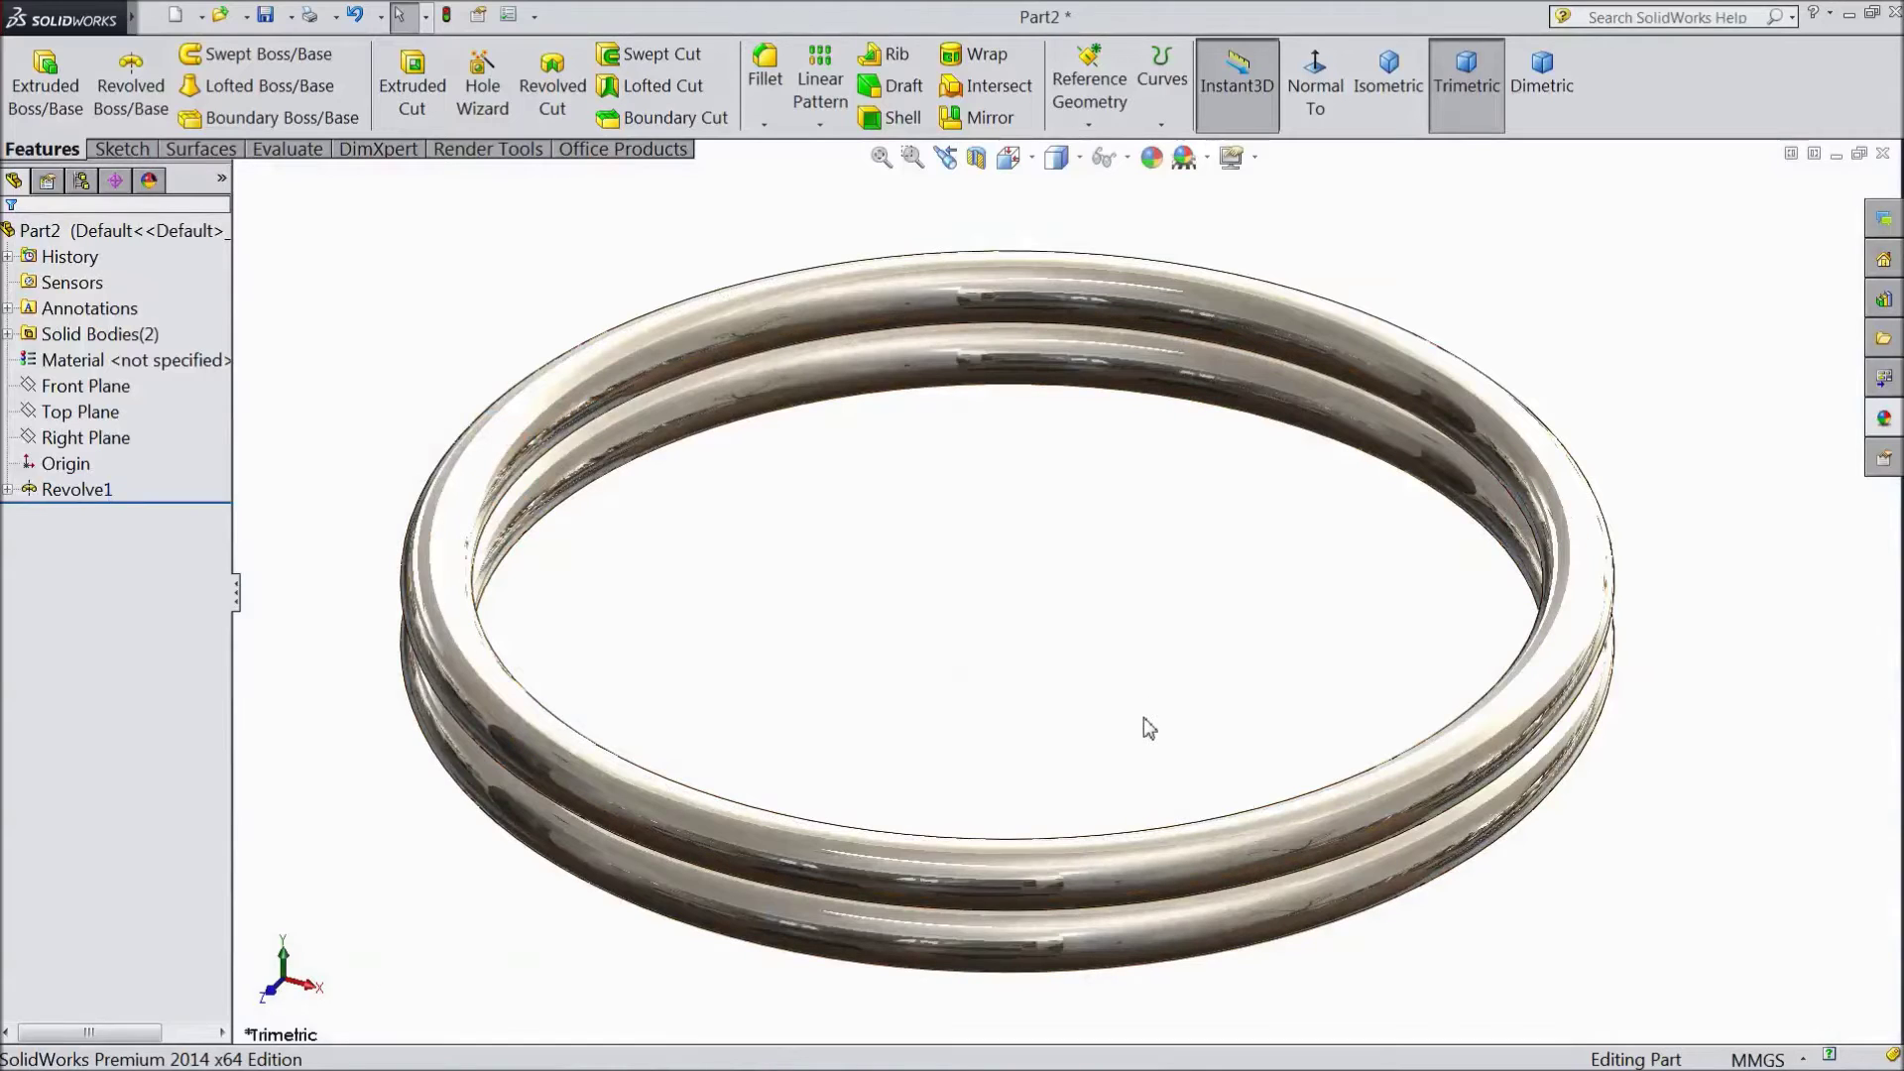
pyautogui.moveTo(1144, 717); pyautogui.dragTo(1135, 714, button='middle')
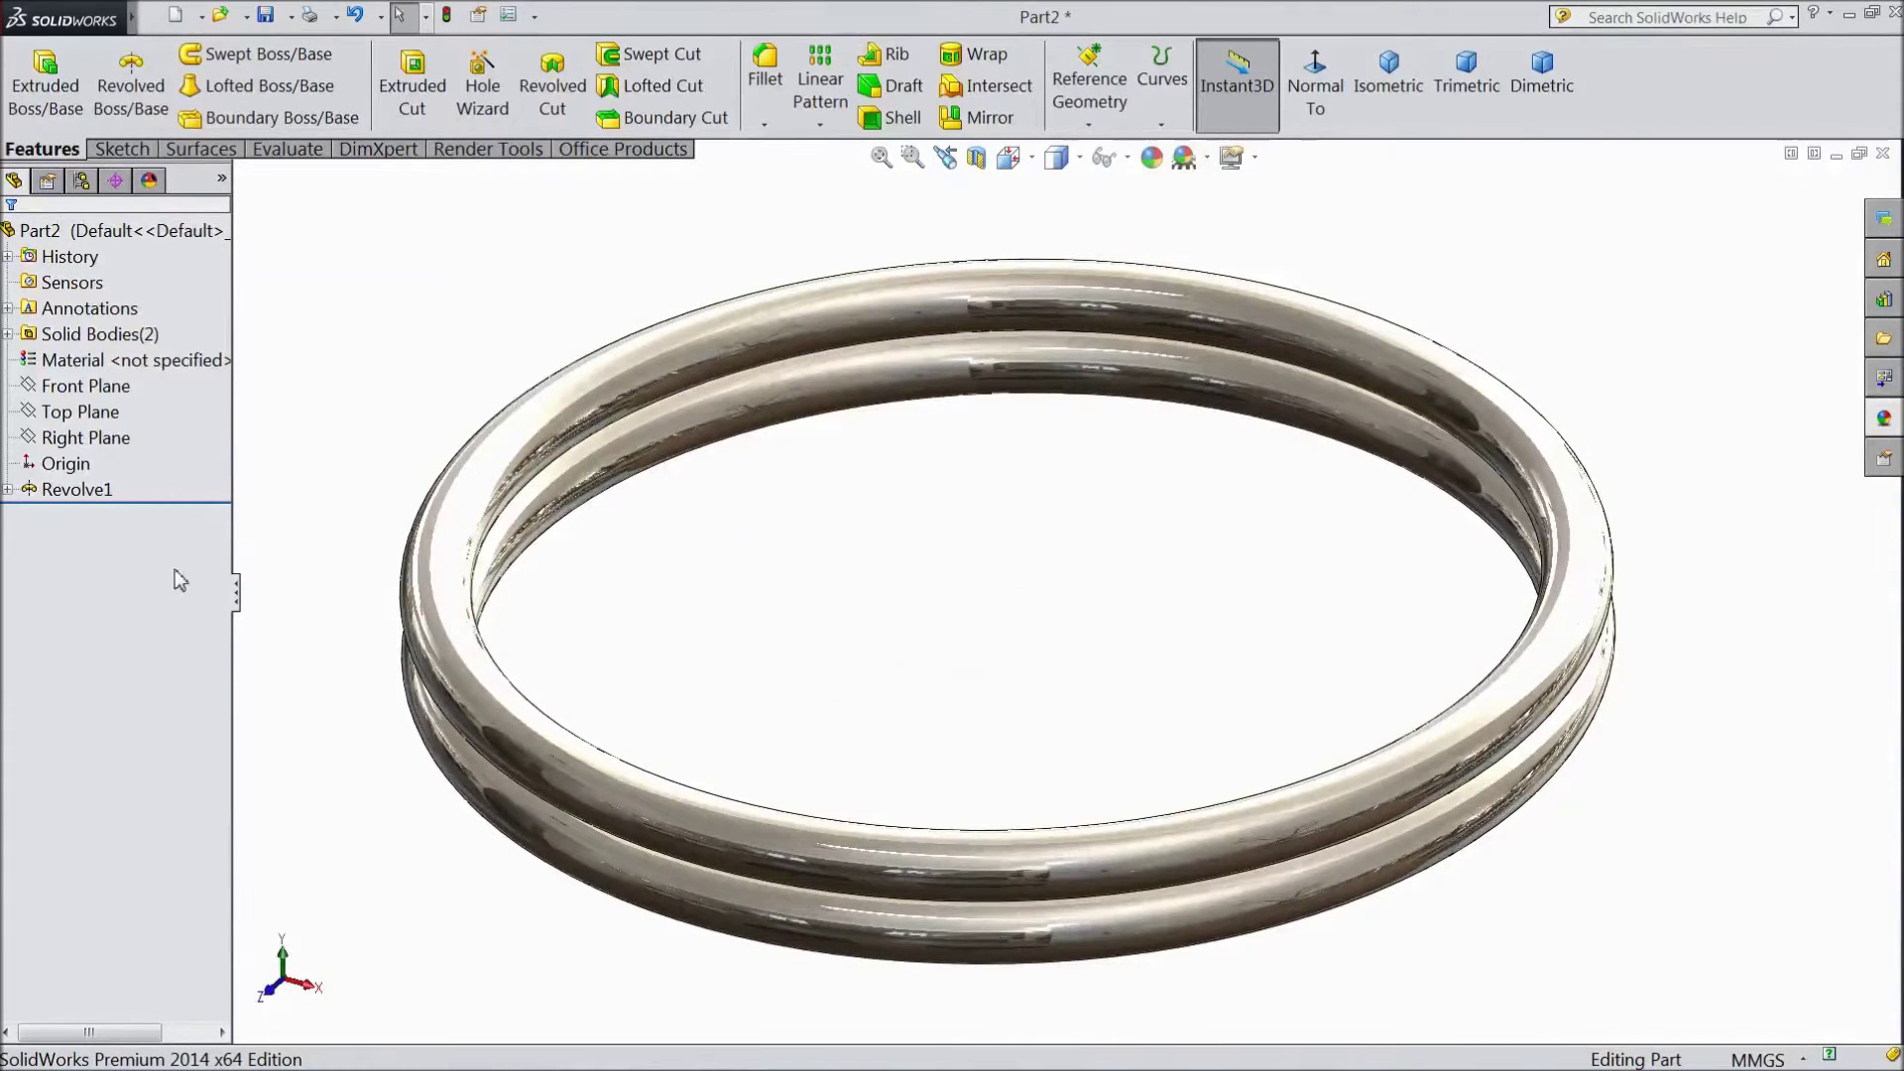
pyautogui.click(77, 413)
# Start a sketch on the Top Plane viewed normal to it.
pyautogui.click(64, 414)
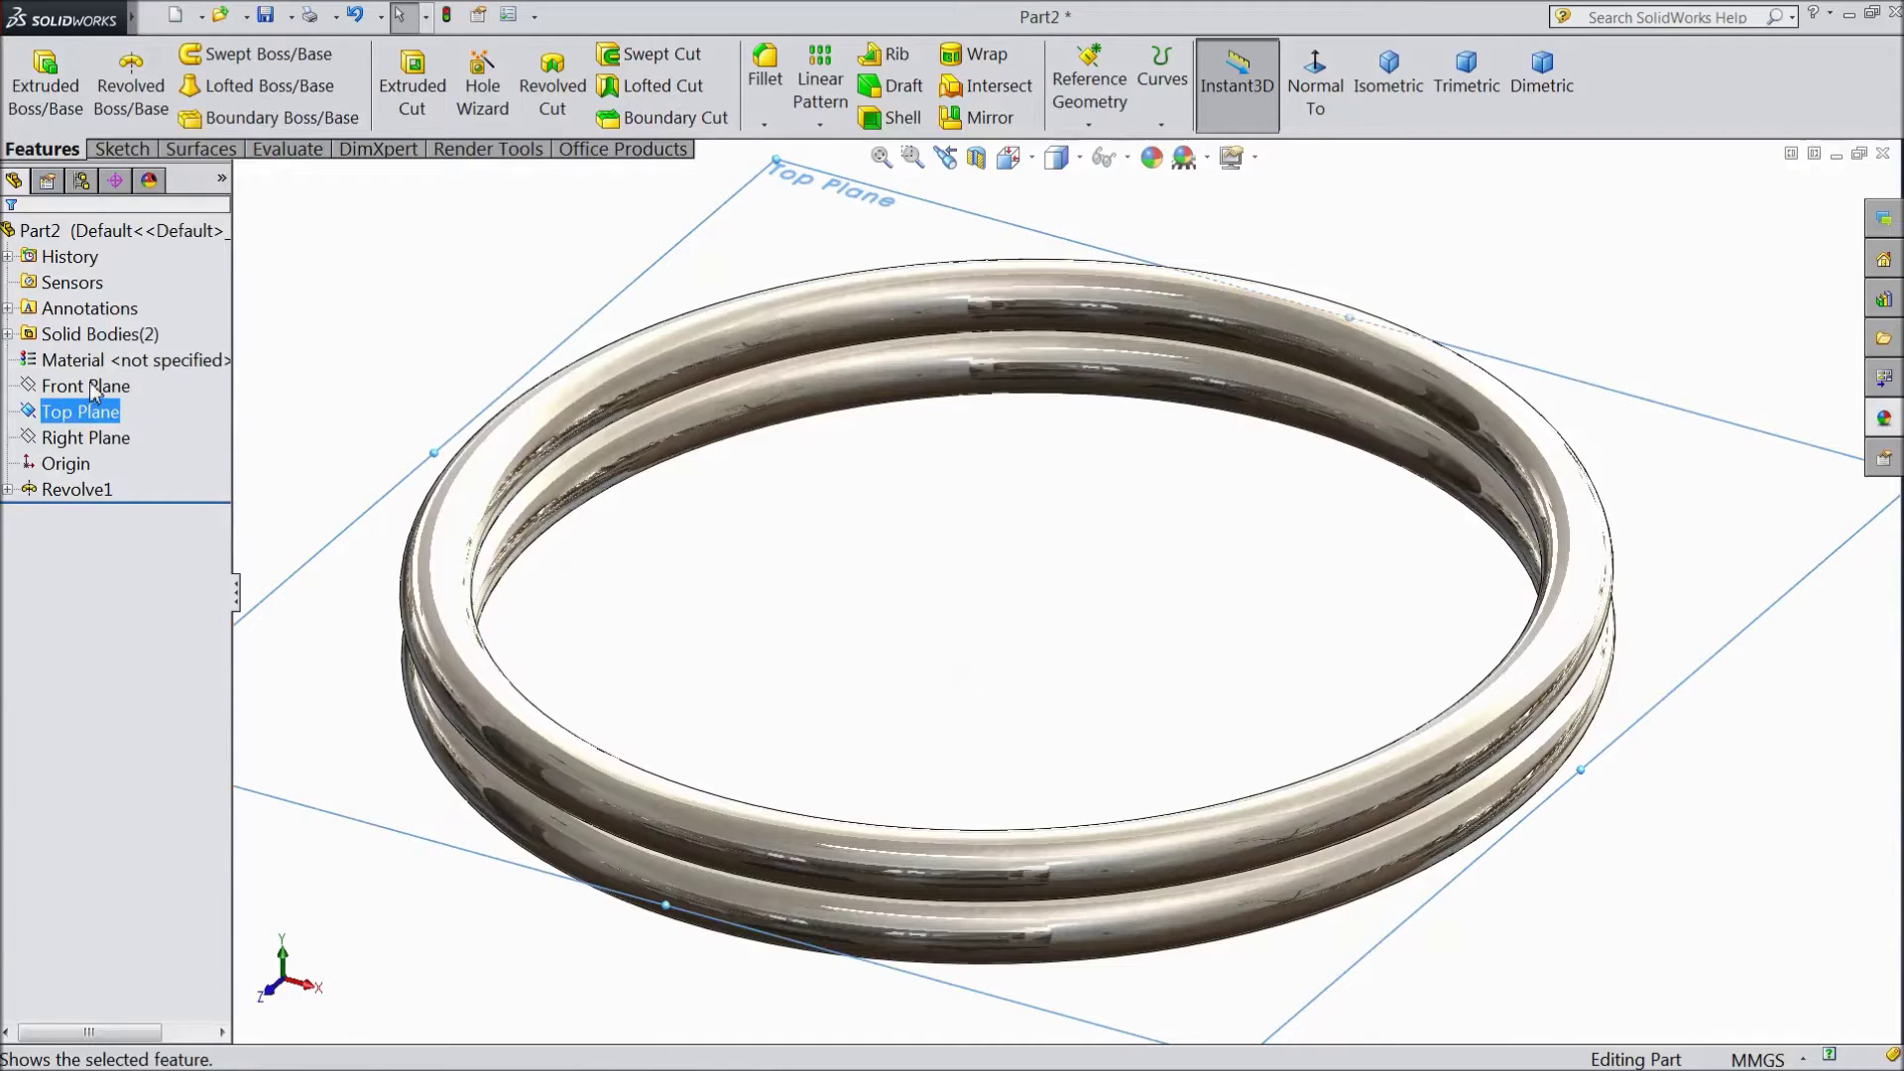
pyautogui.click(81, 391)
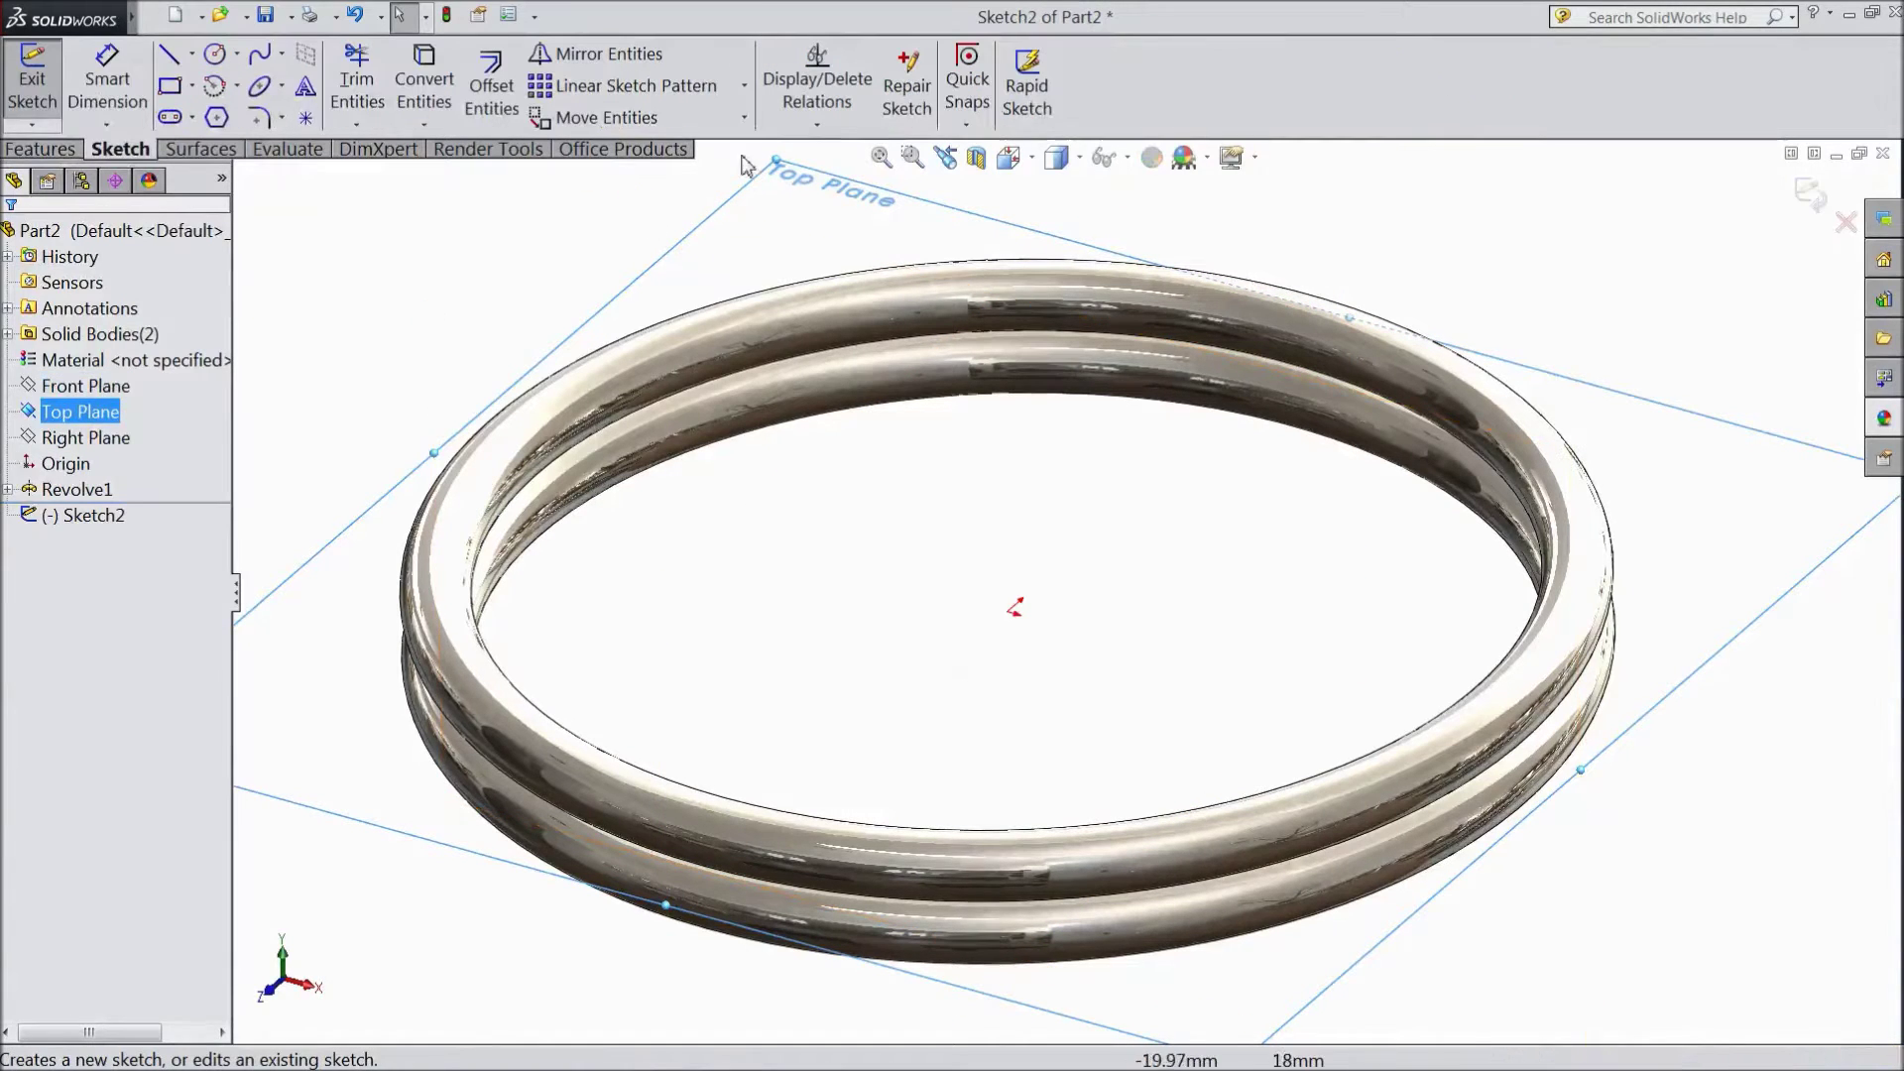
pyautogui.click(41, 150)
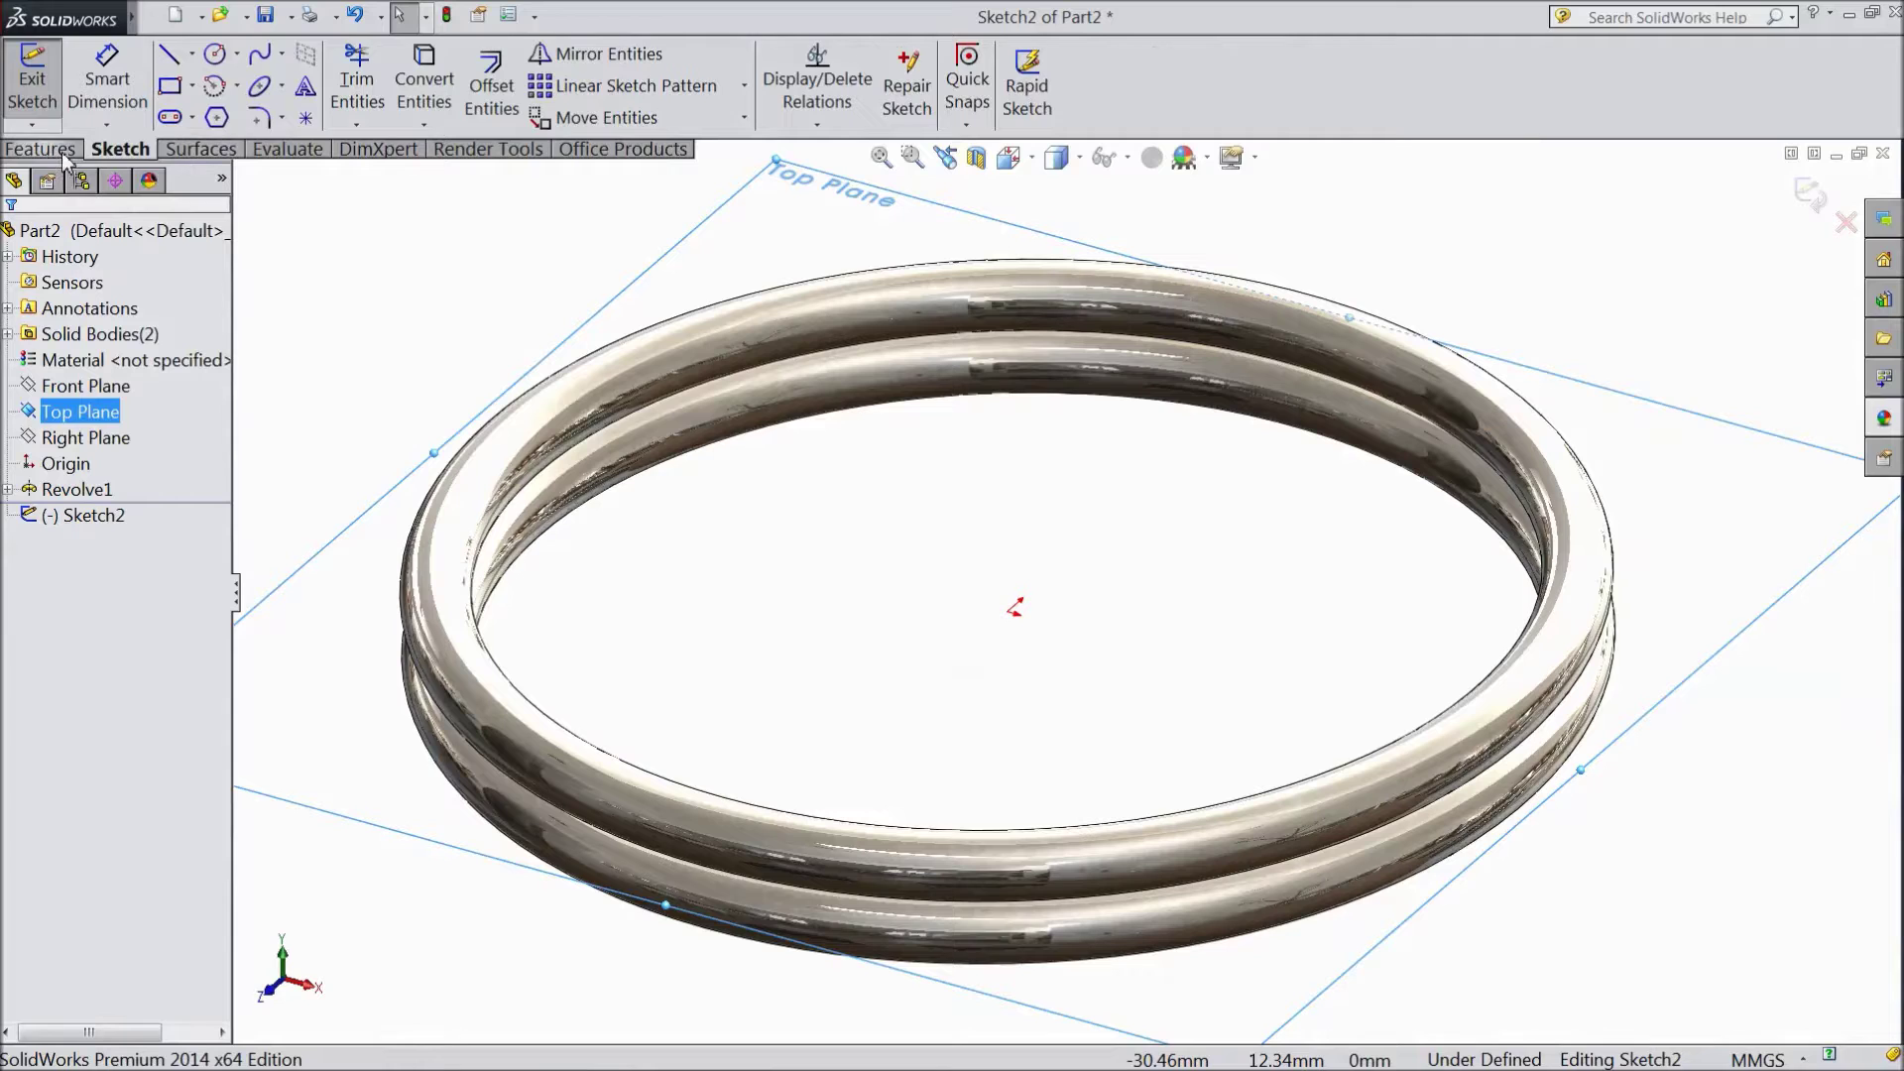
pyautogui.click(1316, 82)
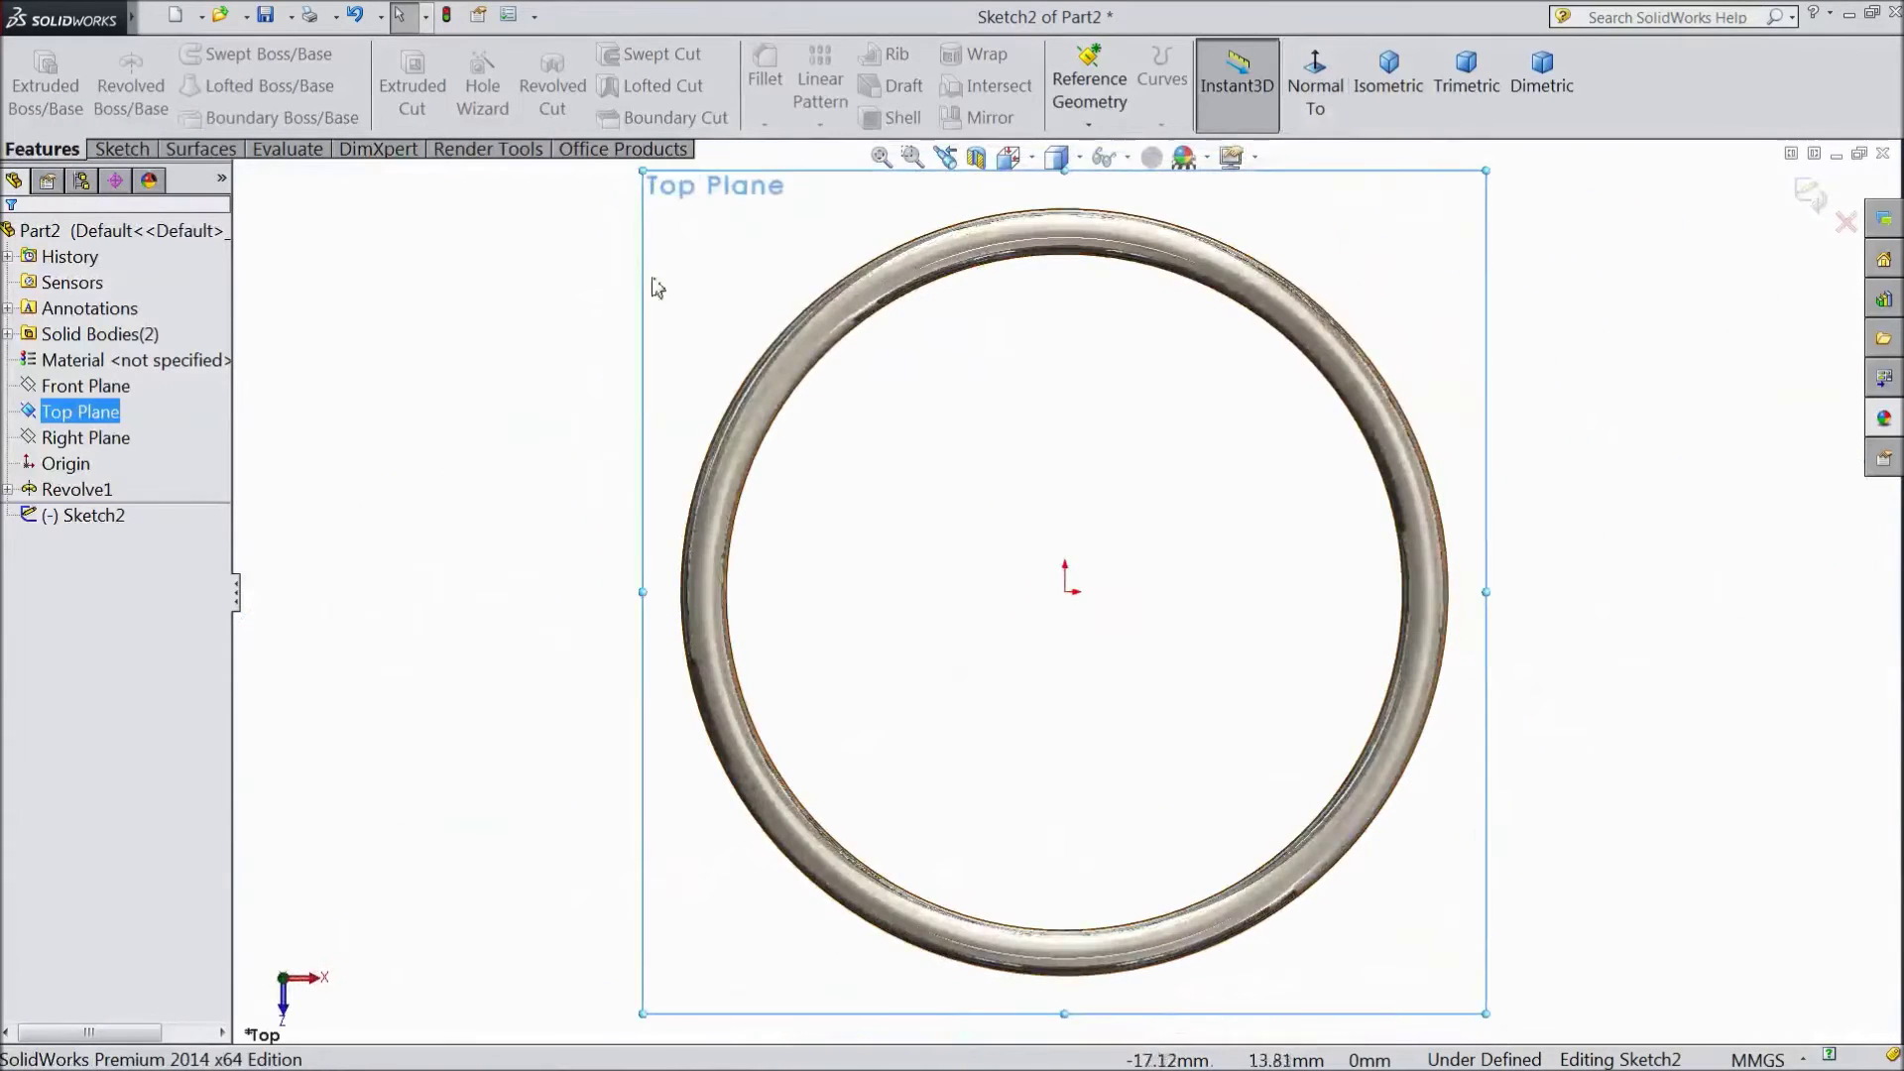
pyautogui.click(123, 150)
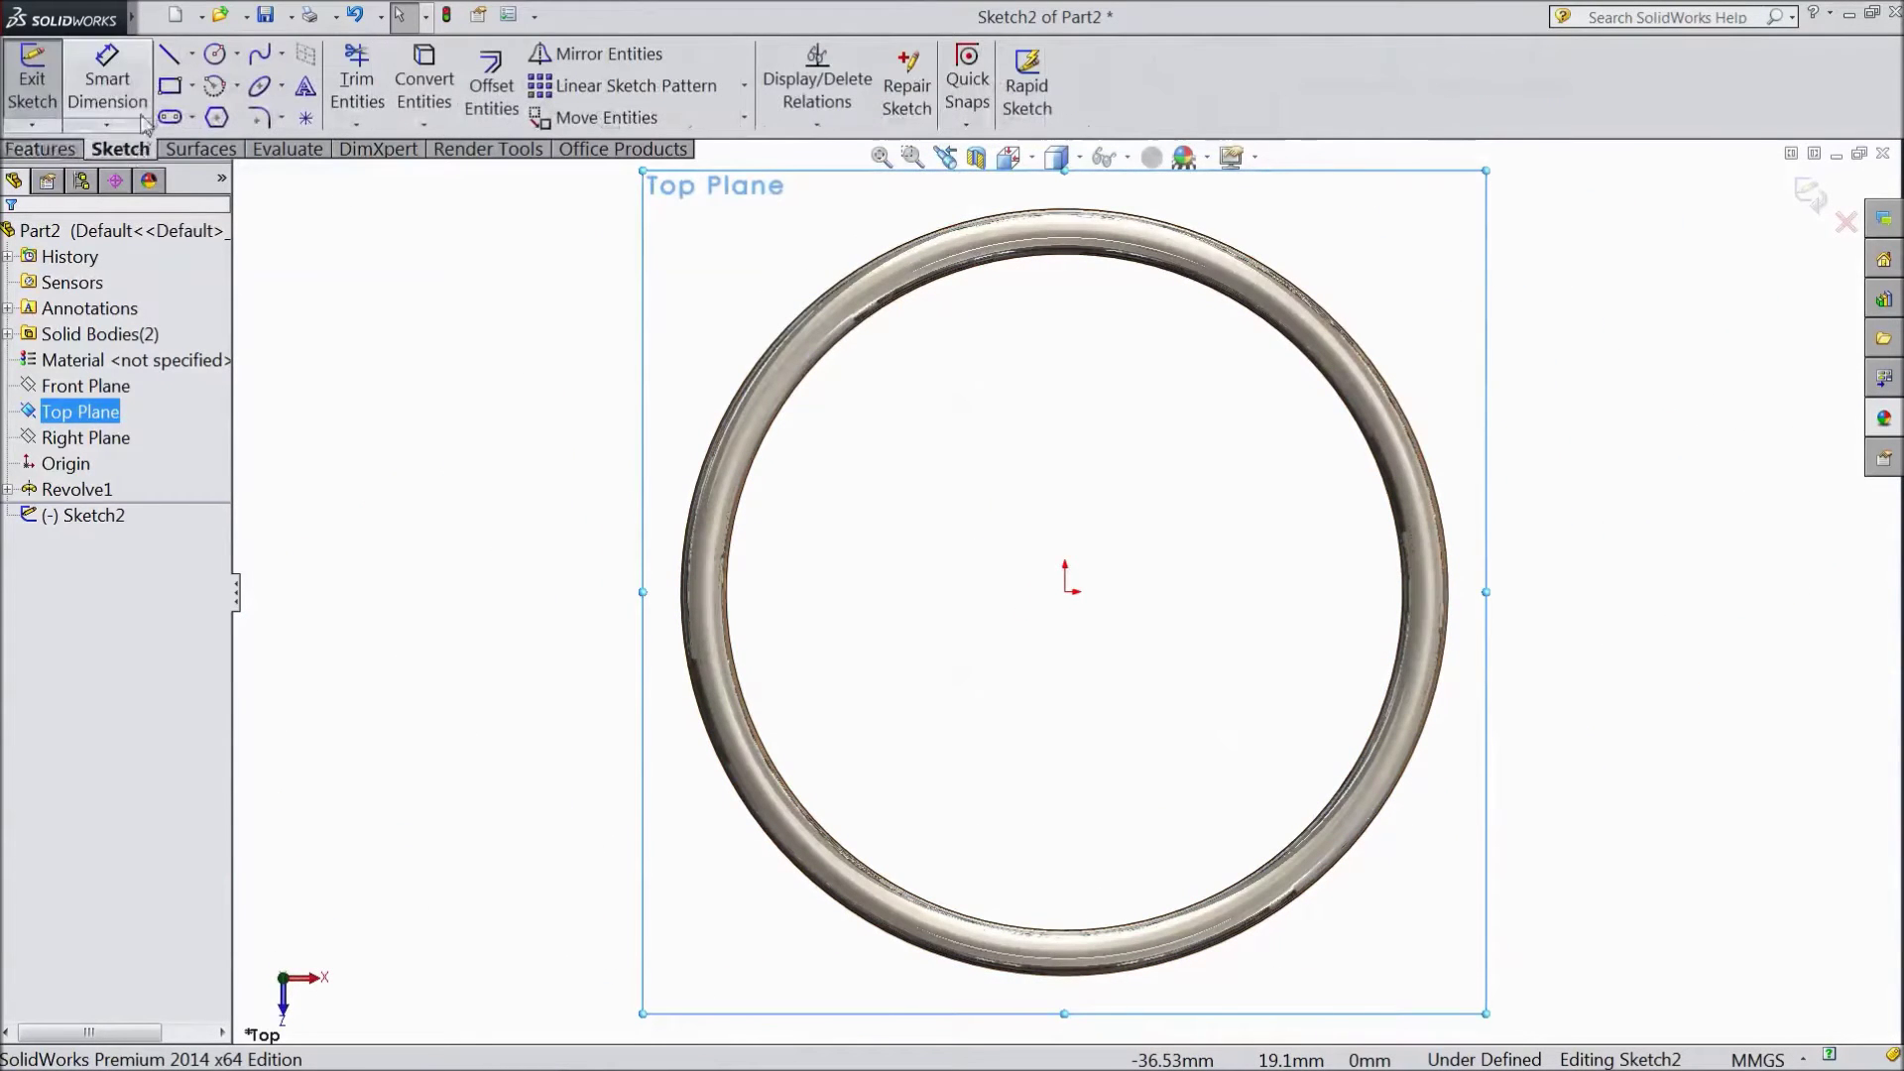
# Draw a closed triangle with its apex at the origin and its base below the ring.
pyautogui.click(170, 53)
pyautogui.scroll(-1, 1157, 792)
pyautogui.scroll(-2, 1118, 850)
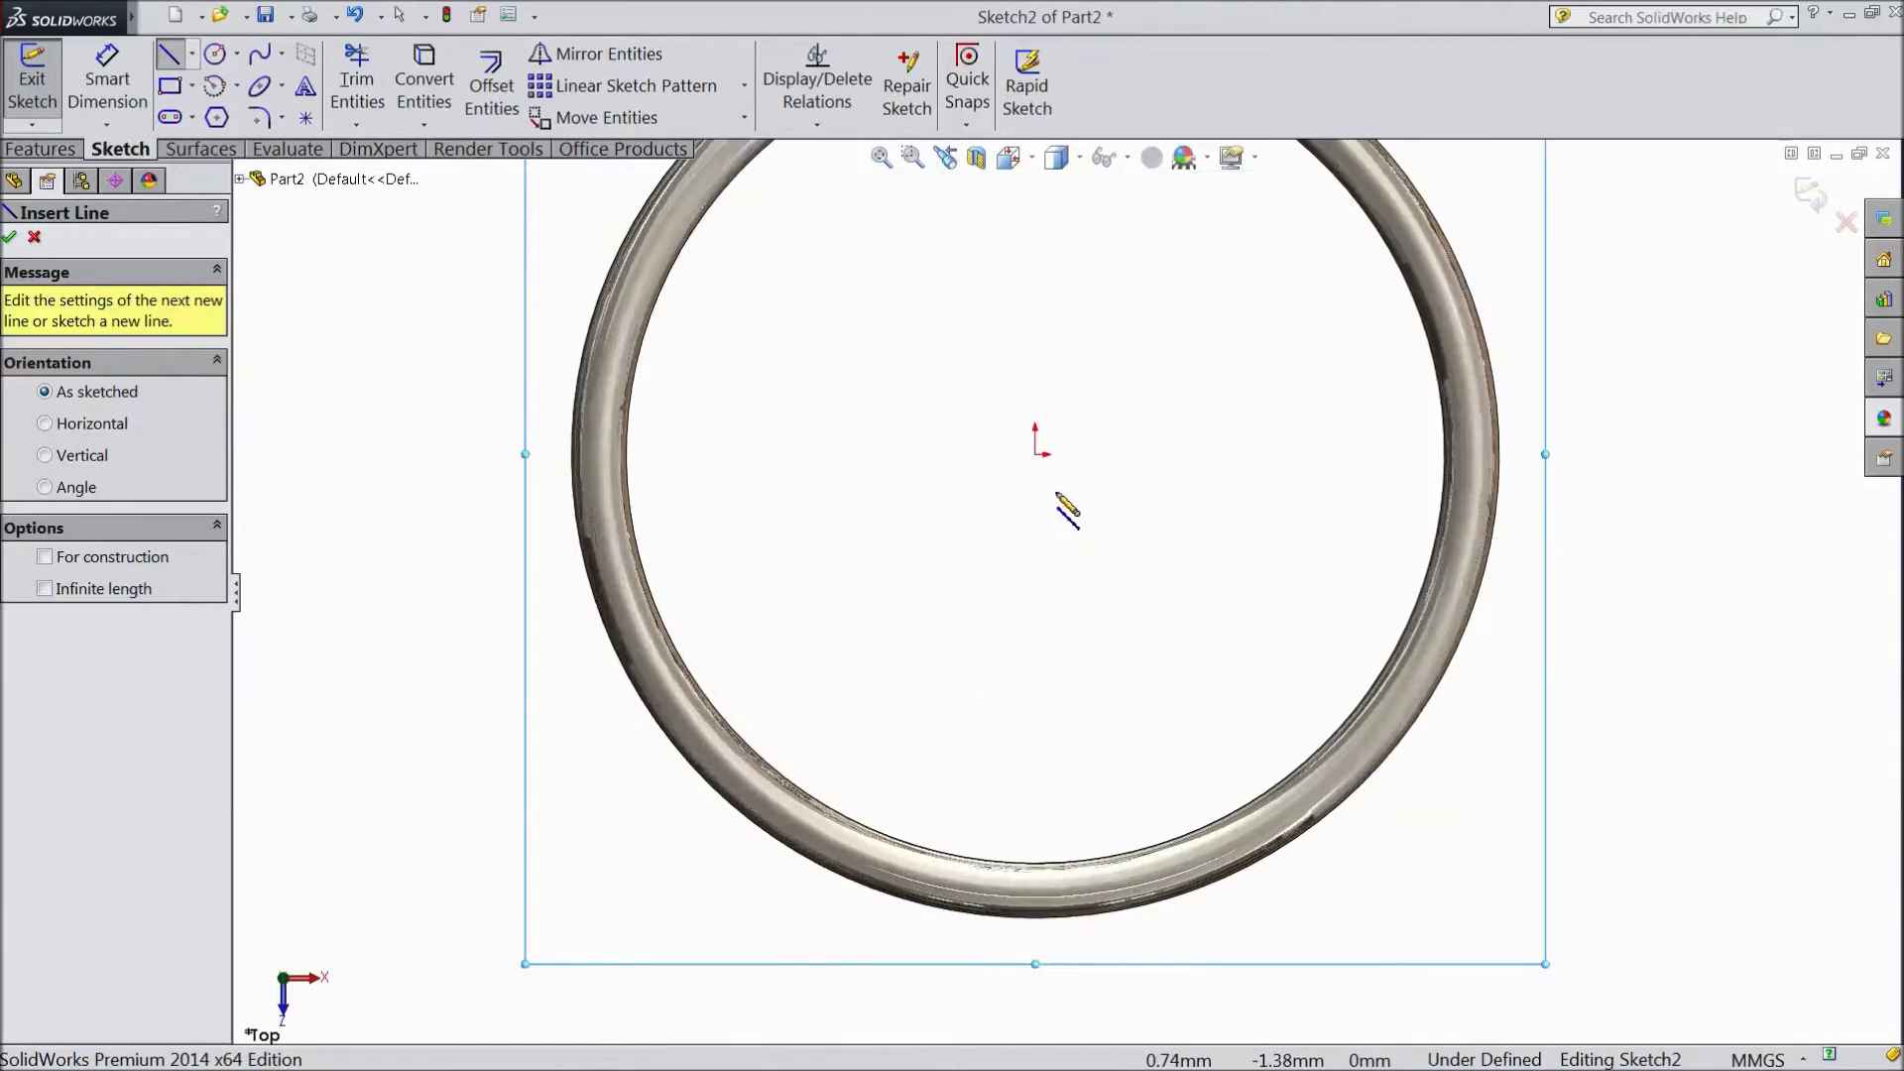
pyautogui.click(1038, 456)
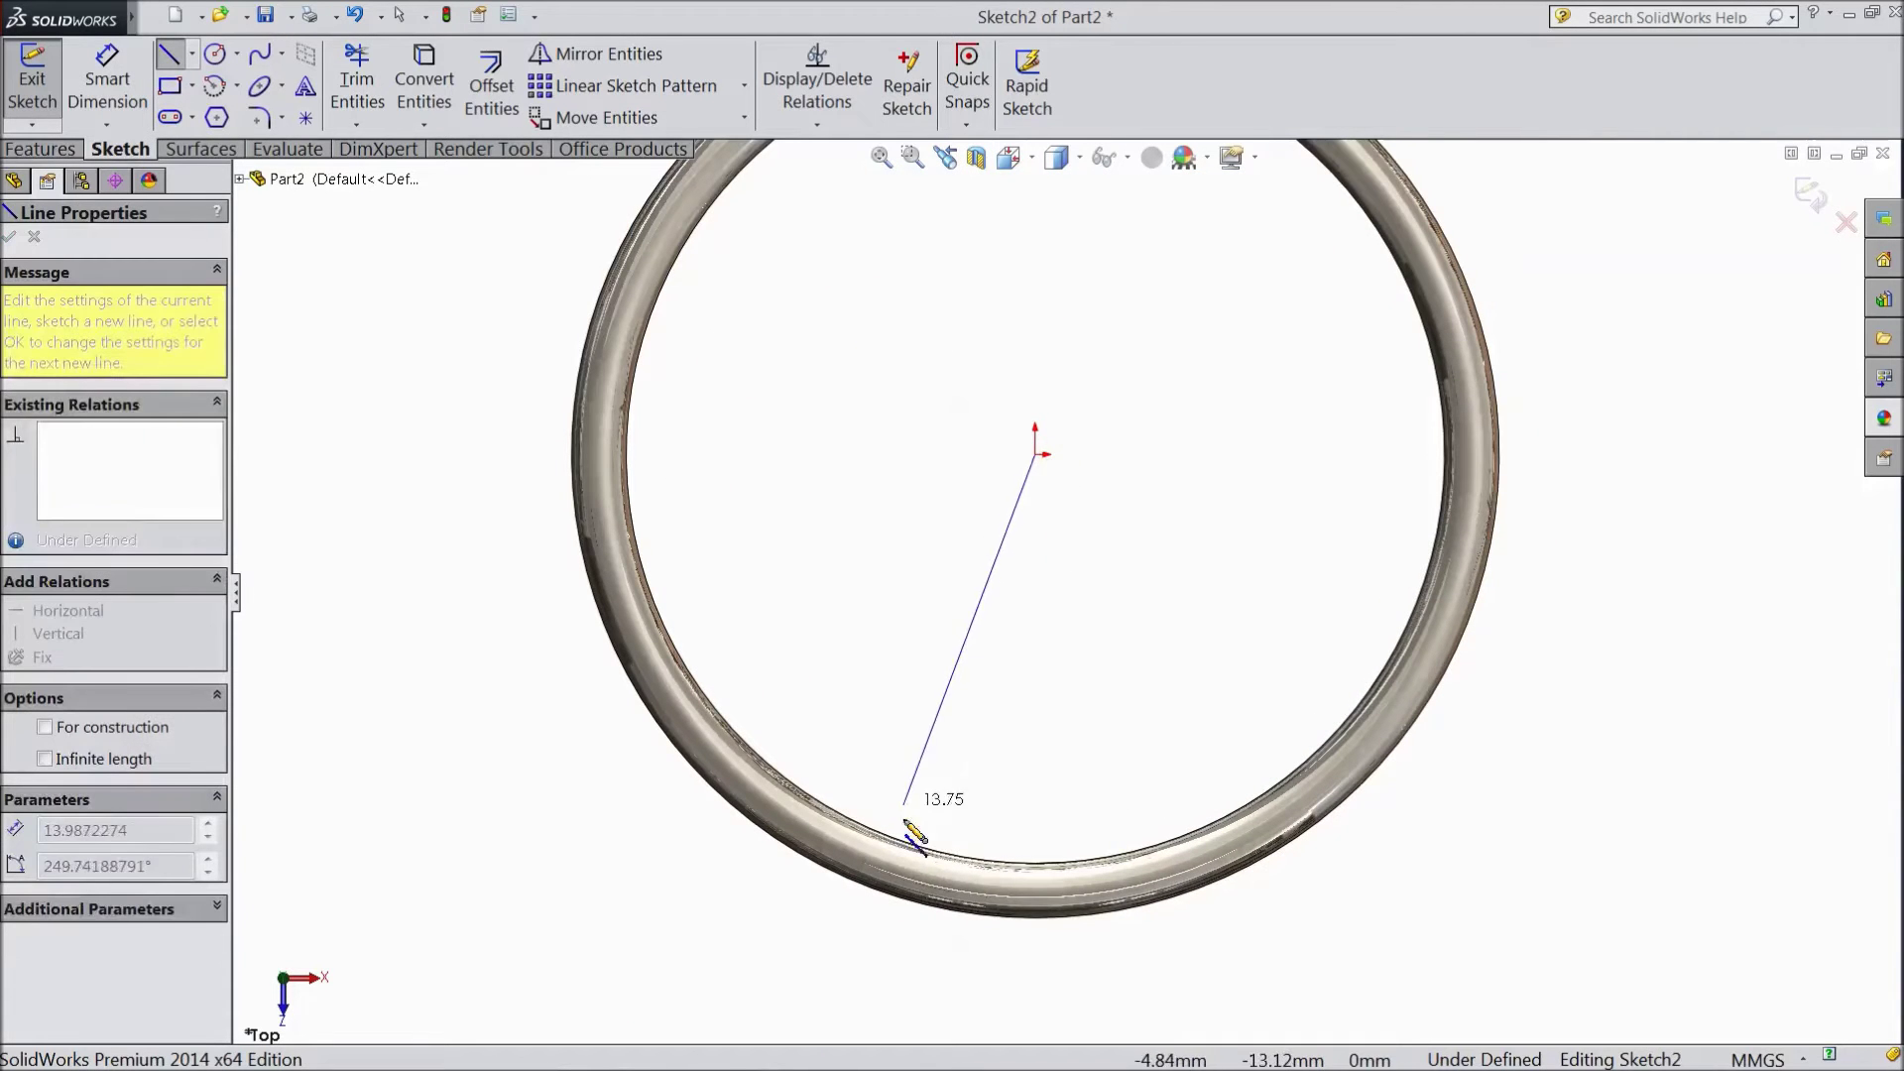
pyautogui.click(847, 975)
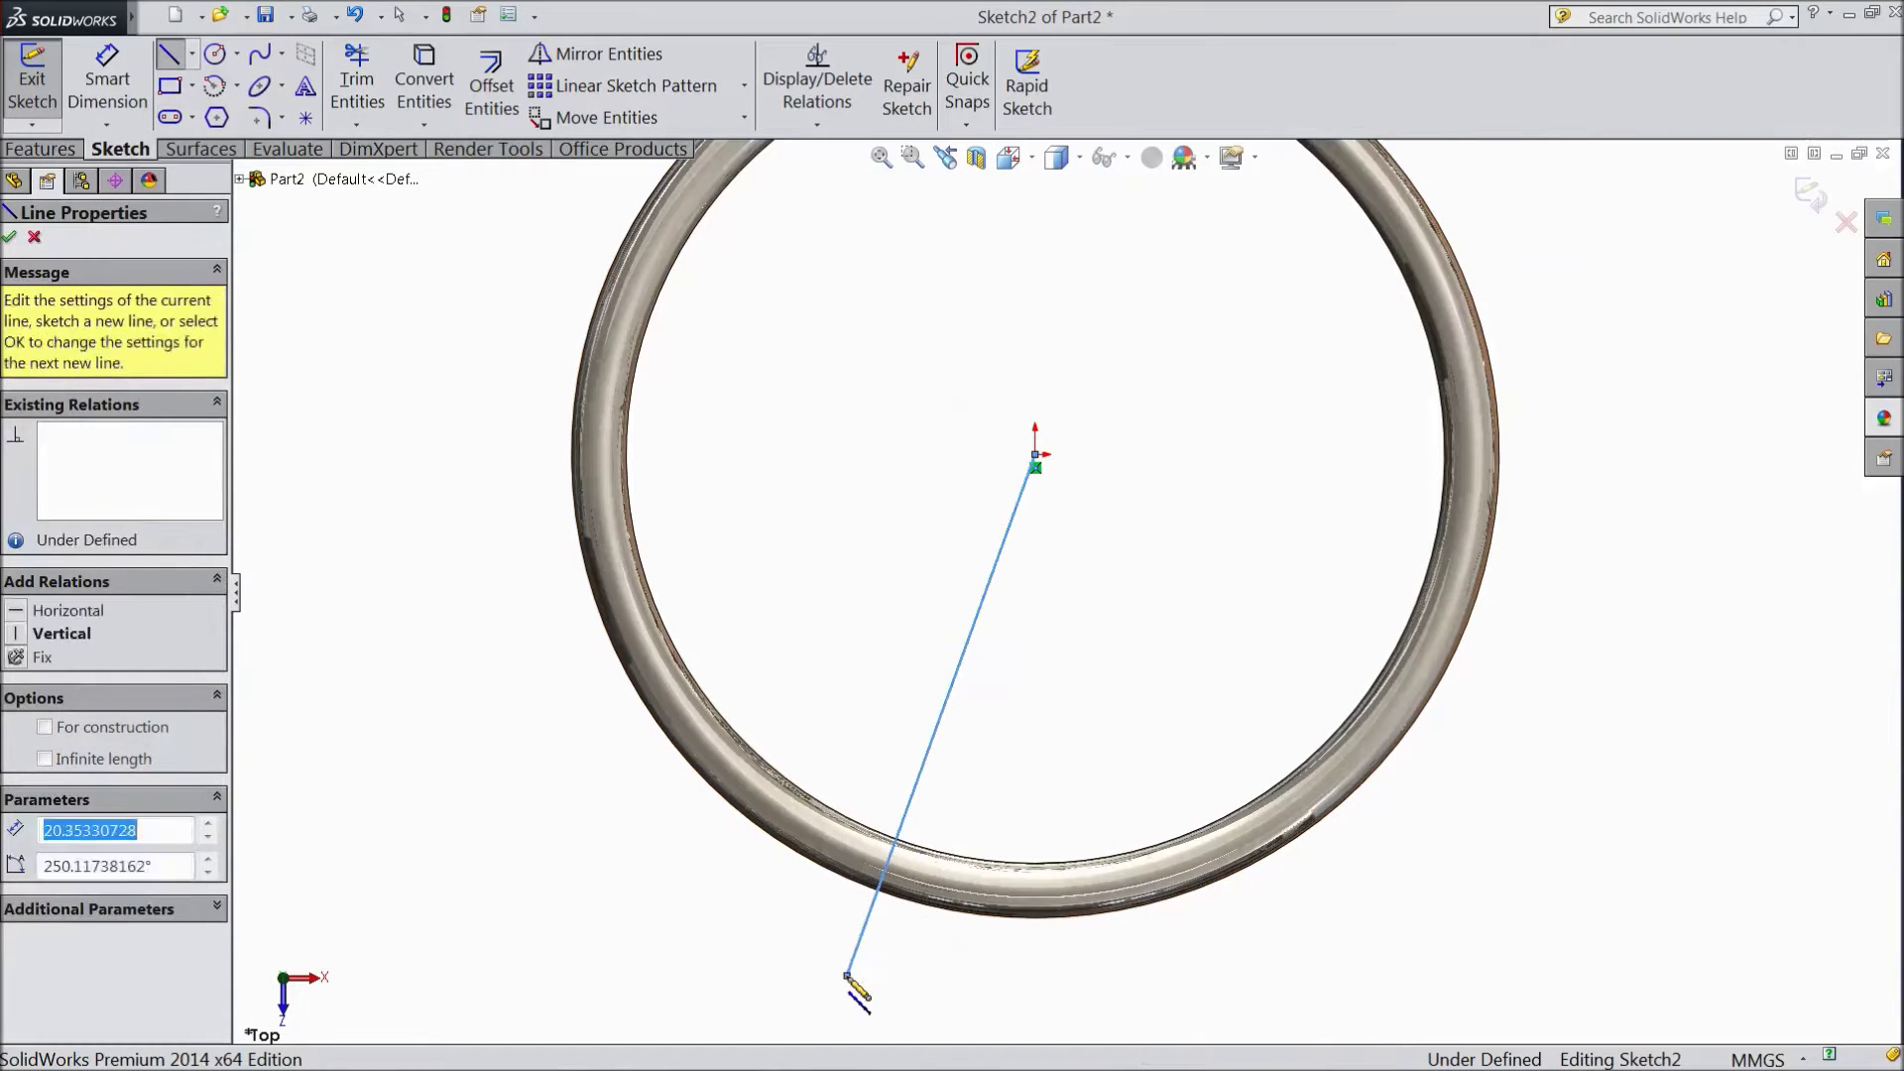
pyautogui.click(1168, 974)
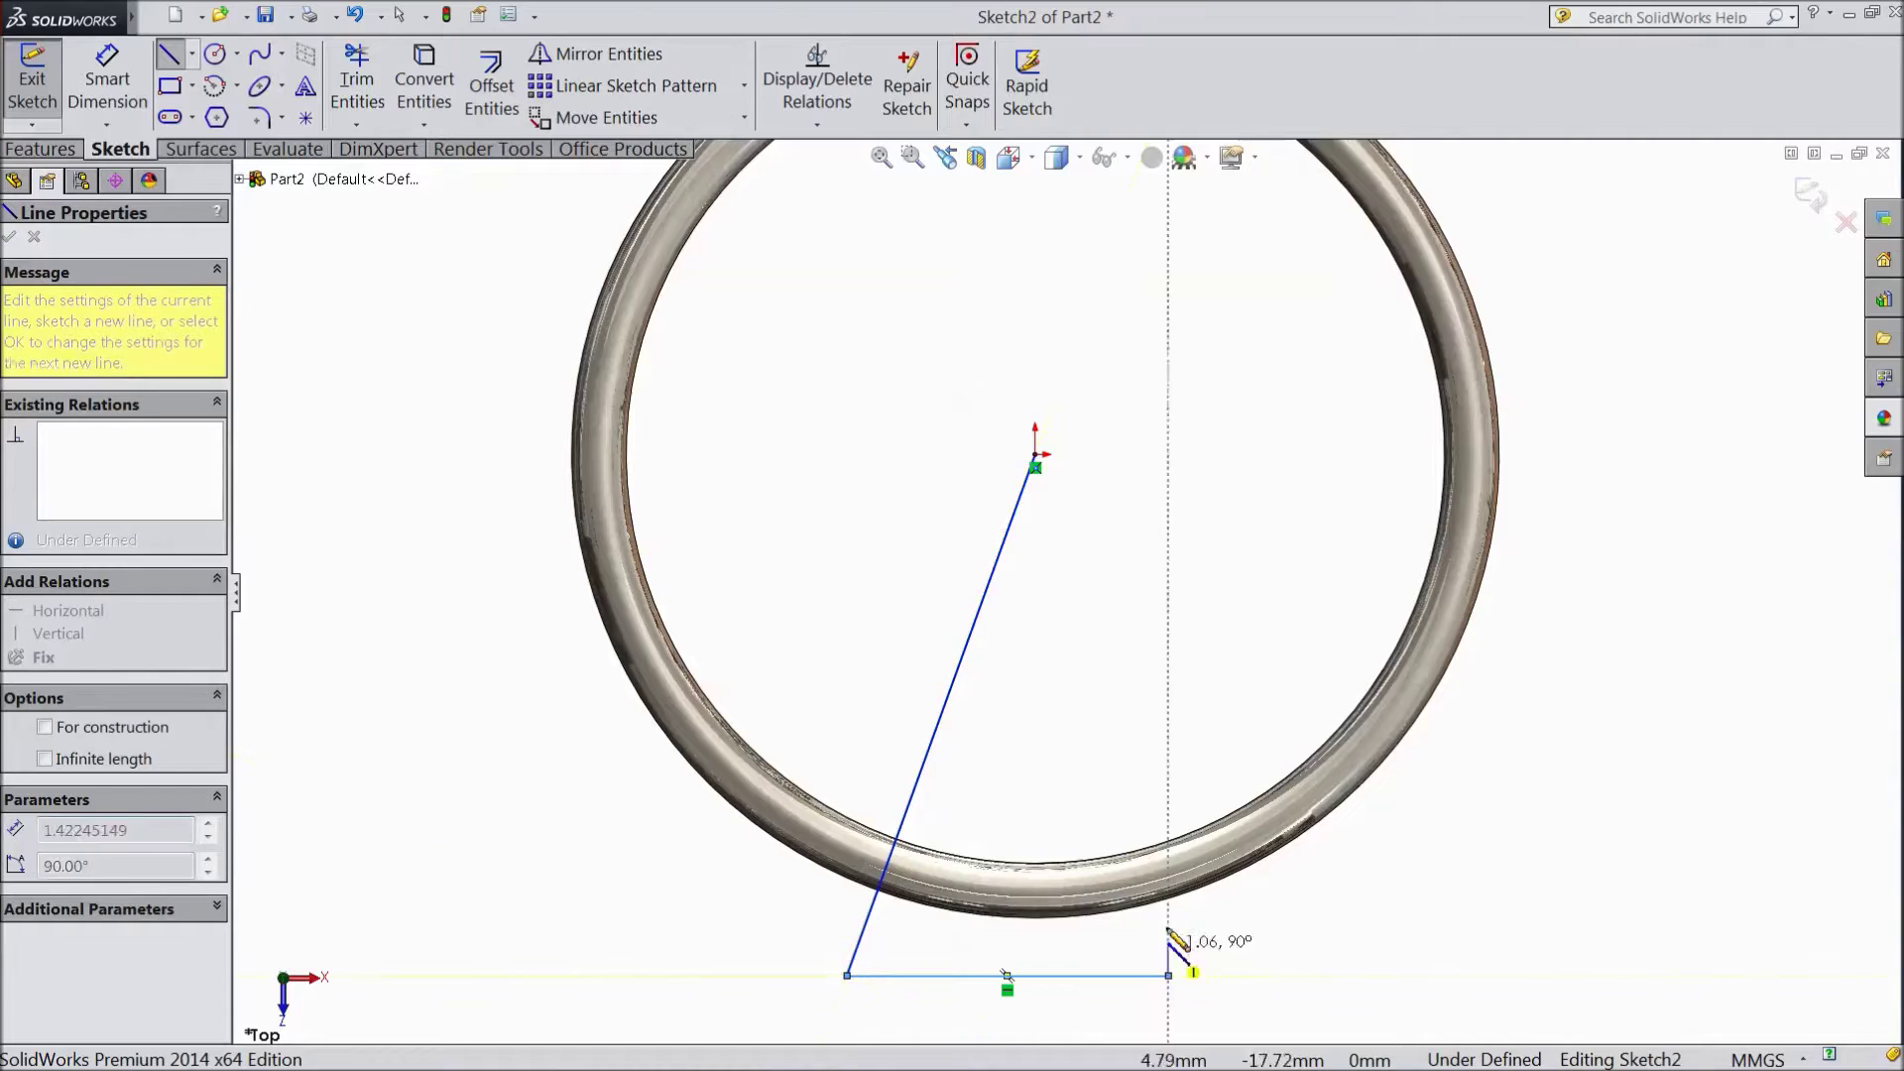
pyautogui.click(1037, 464)
pyautogui.rightClick(1548, 629)
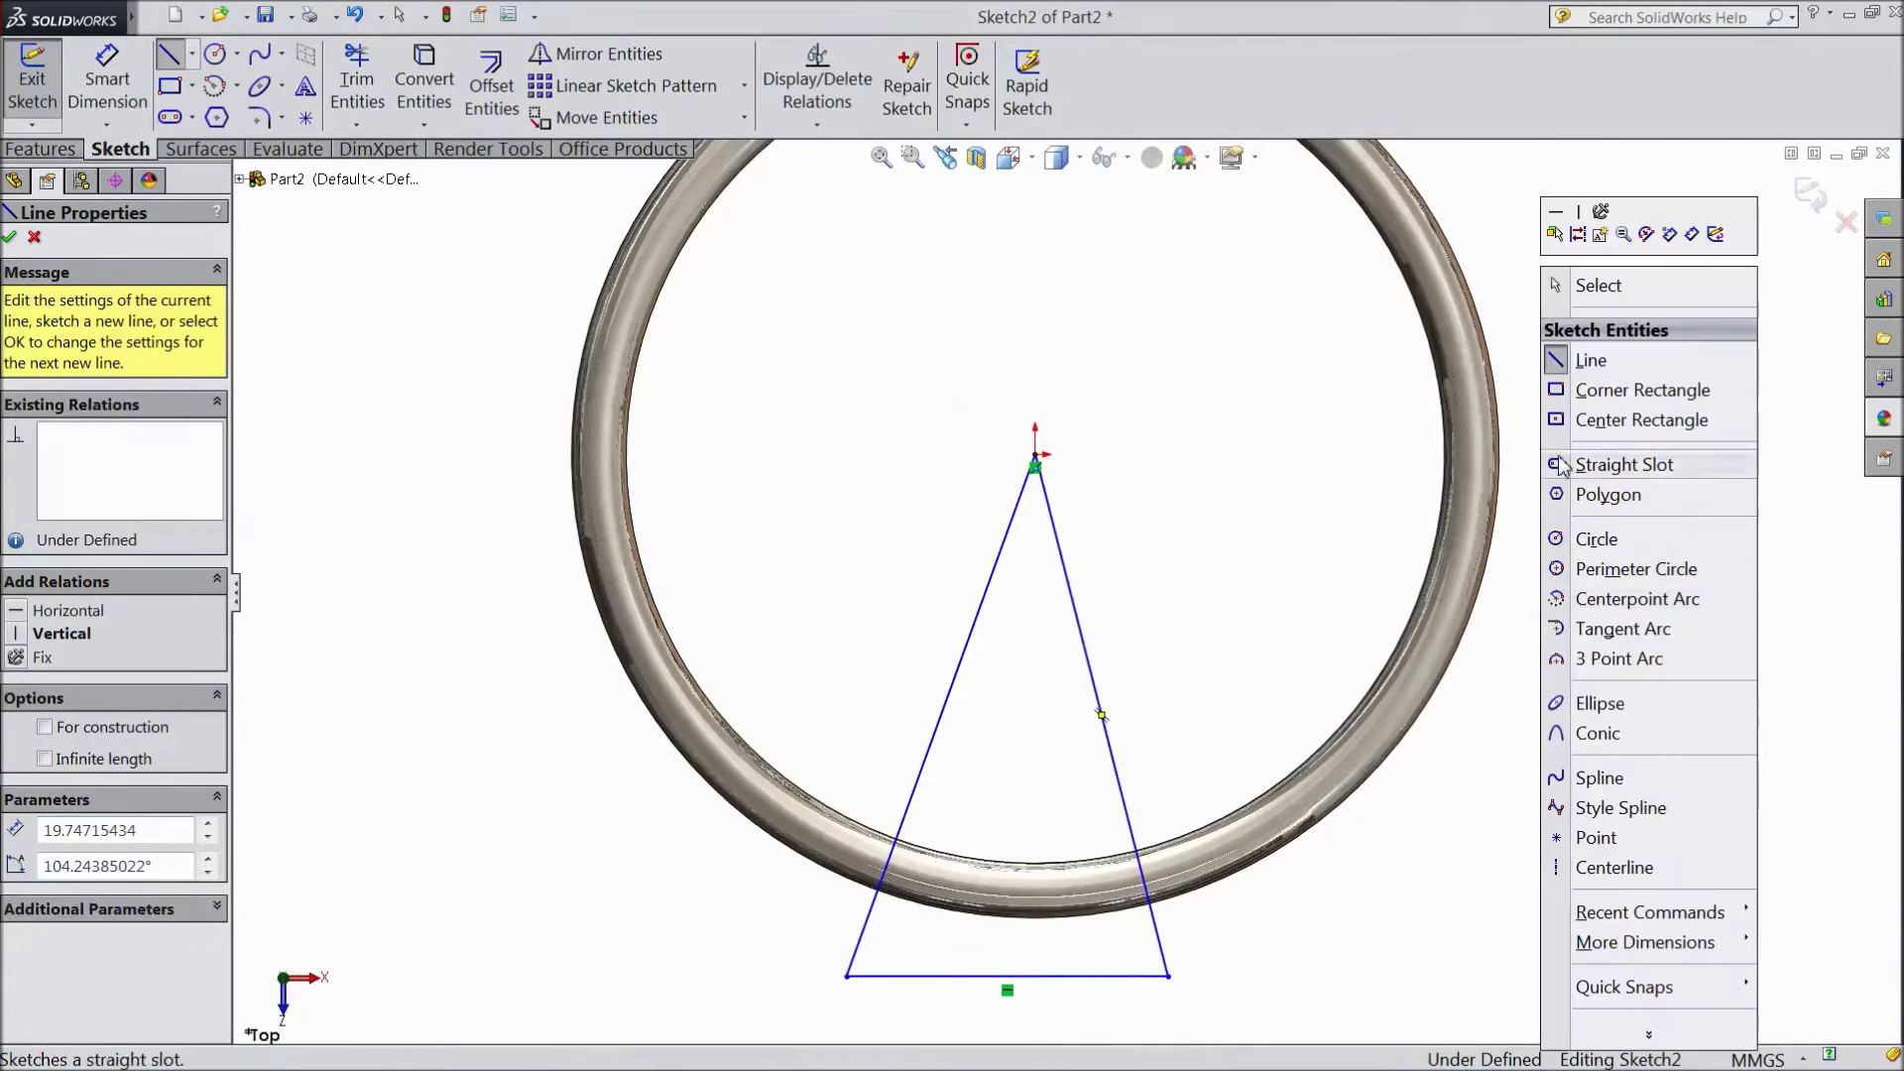
pyautogui.click(1599, 286)
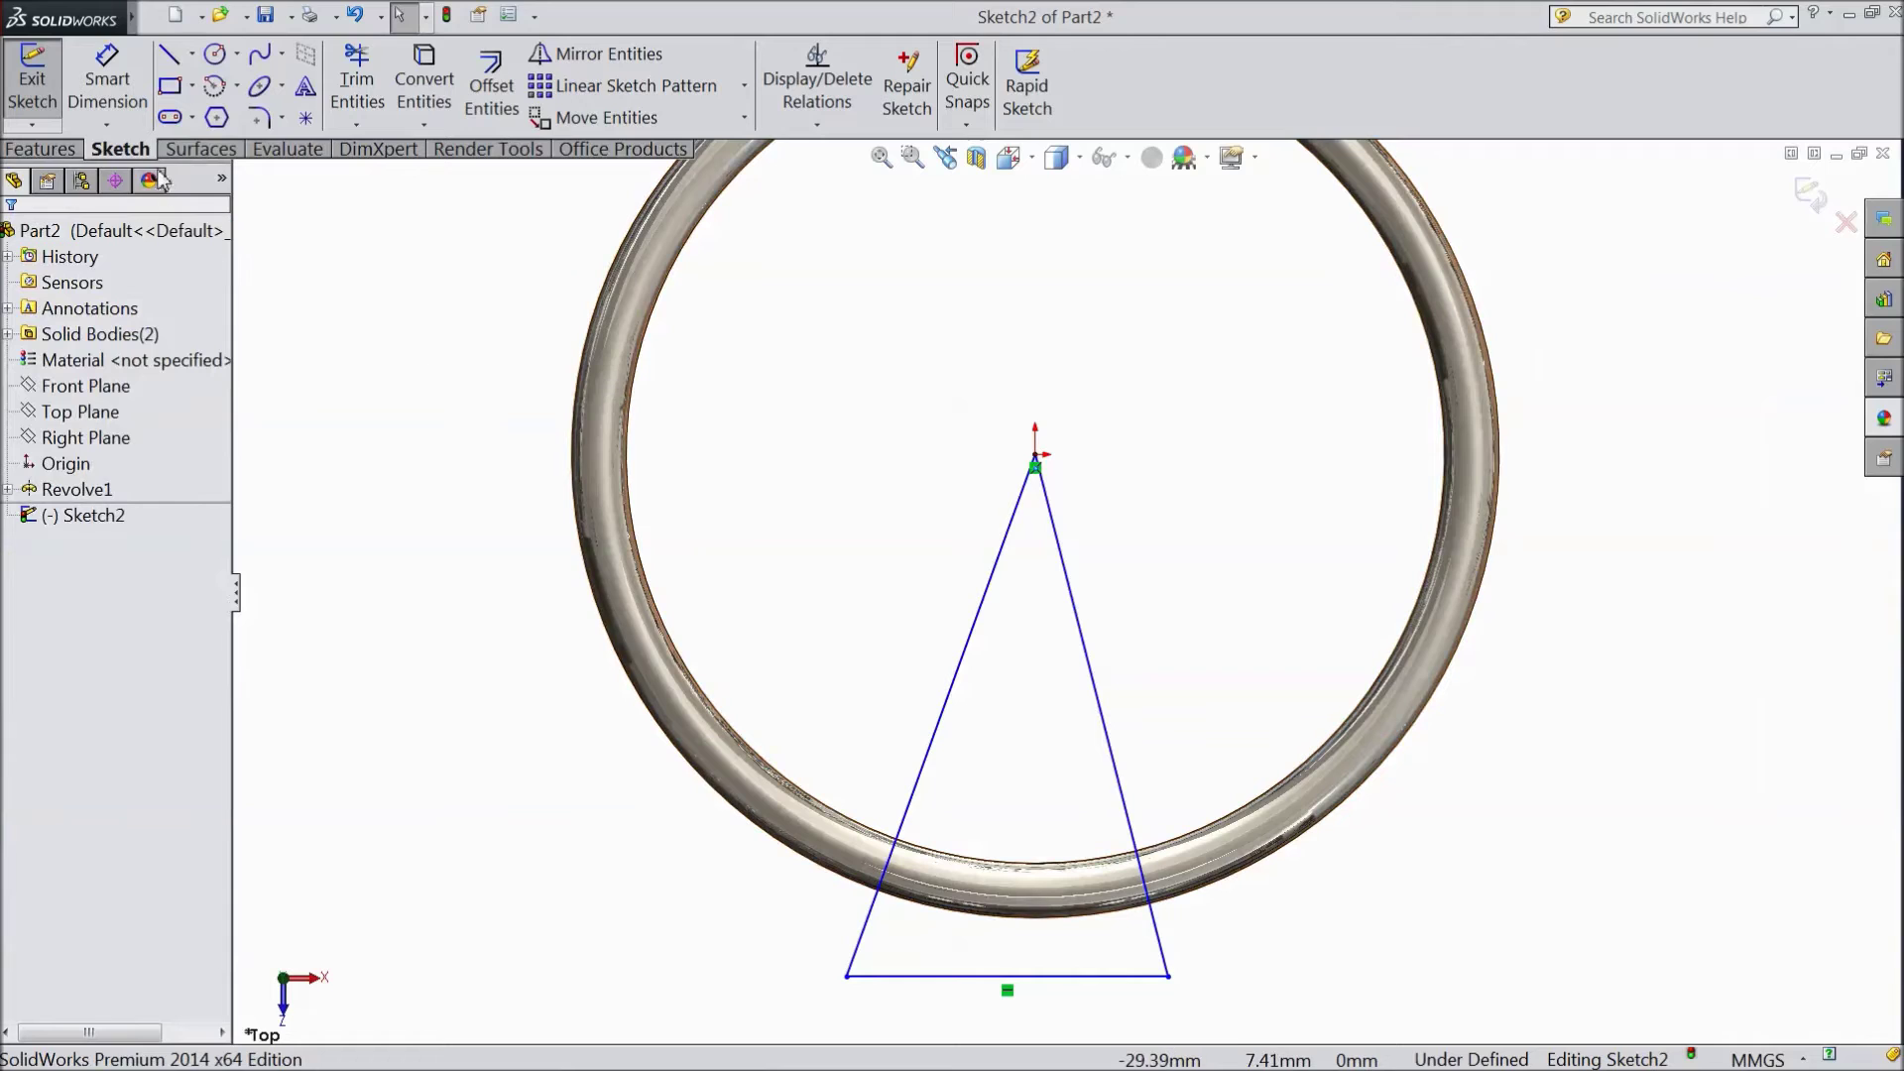
# Draw a vertical centreline from the triangle's apex down past its base.
pyautogui.click(192, 54)
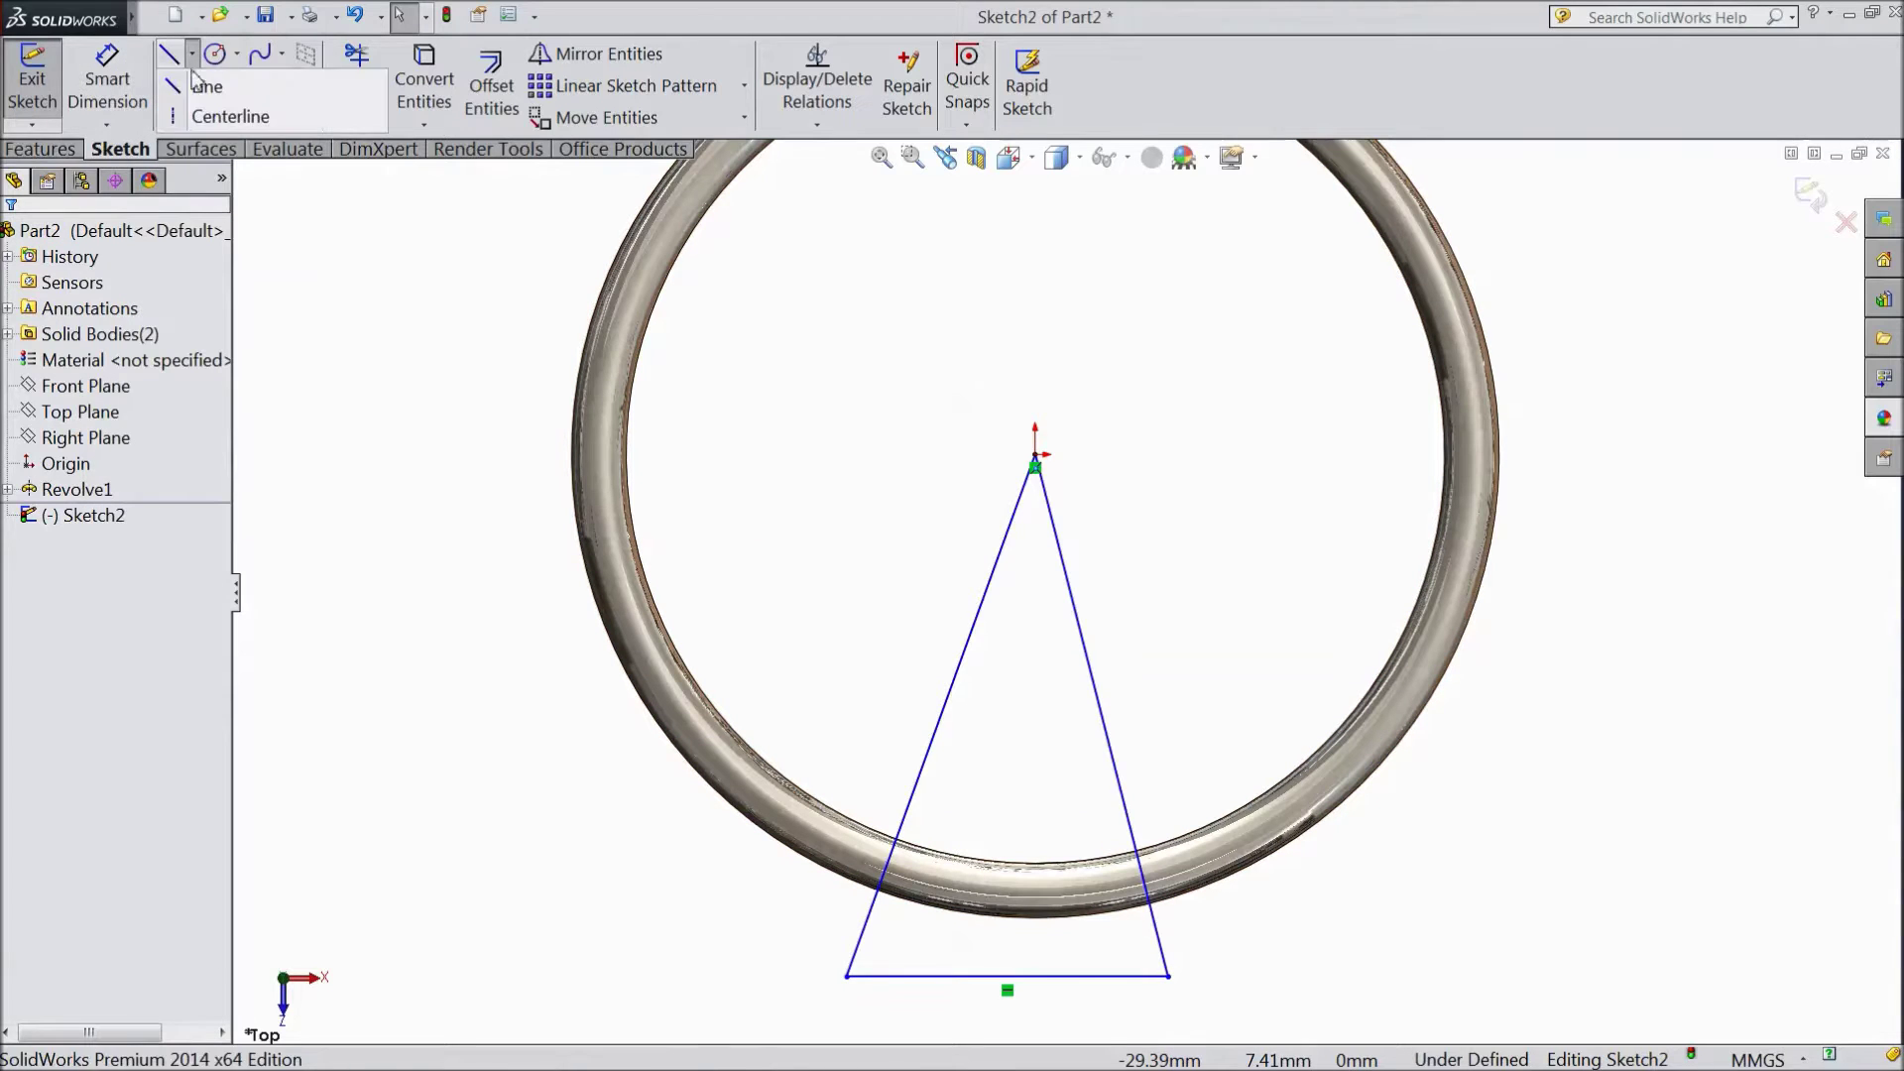
pyautogui.click(208, 114)
pyautogui.scroll(-1, 1042, 484)
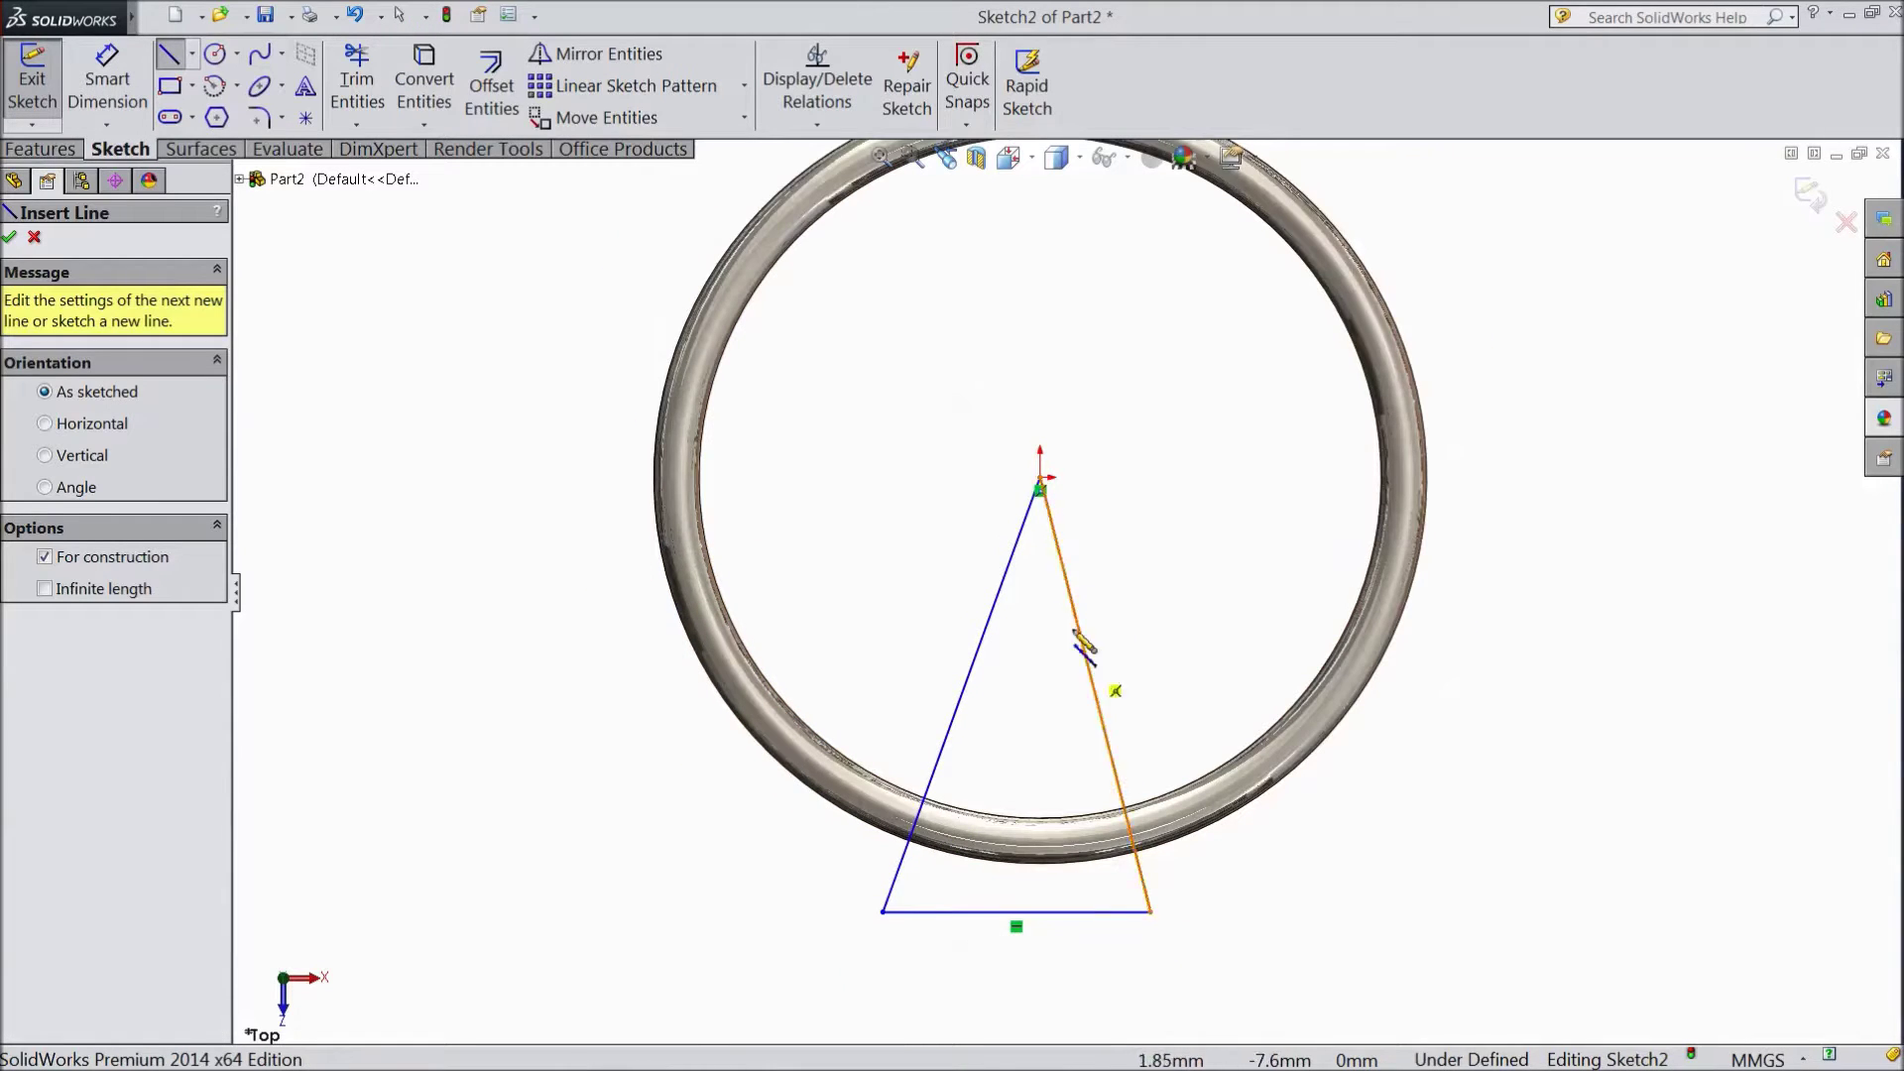
pyautogui.click(1039, 489)
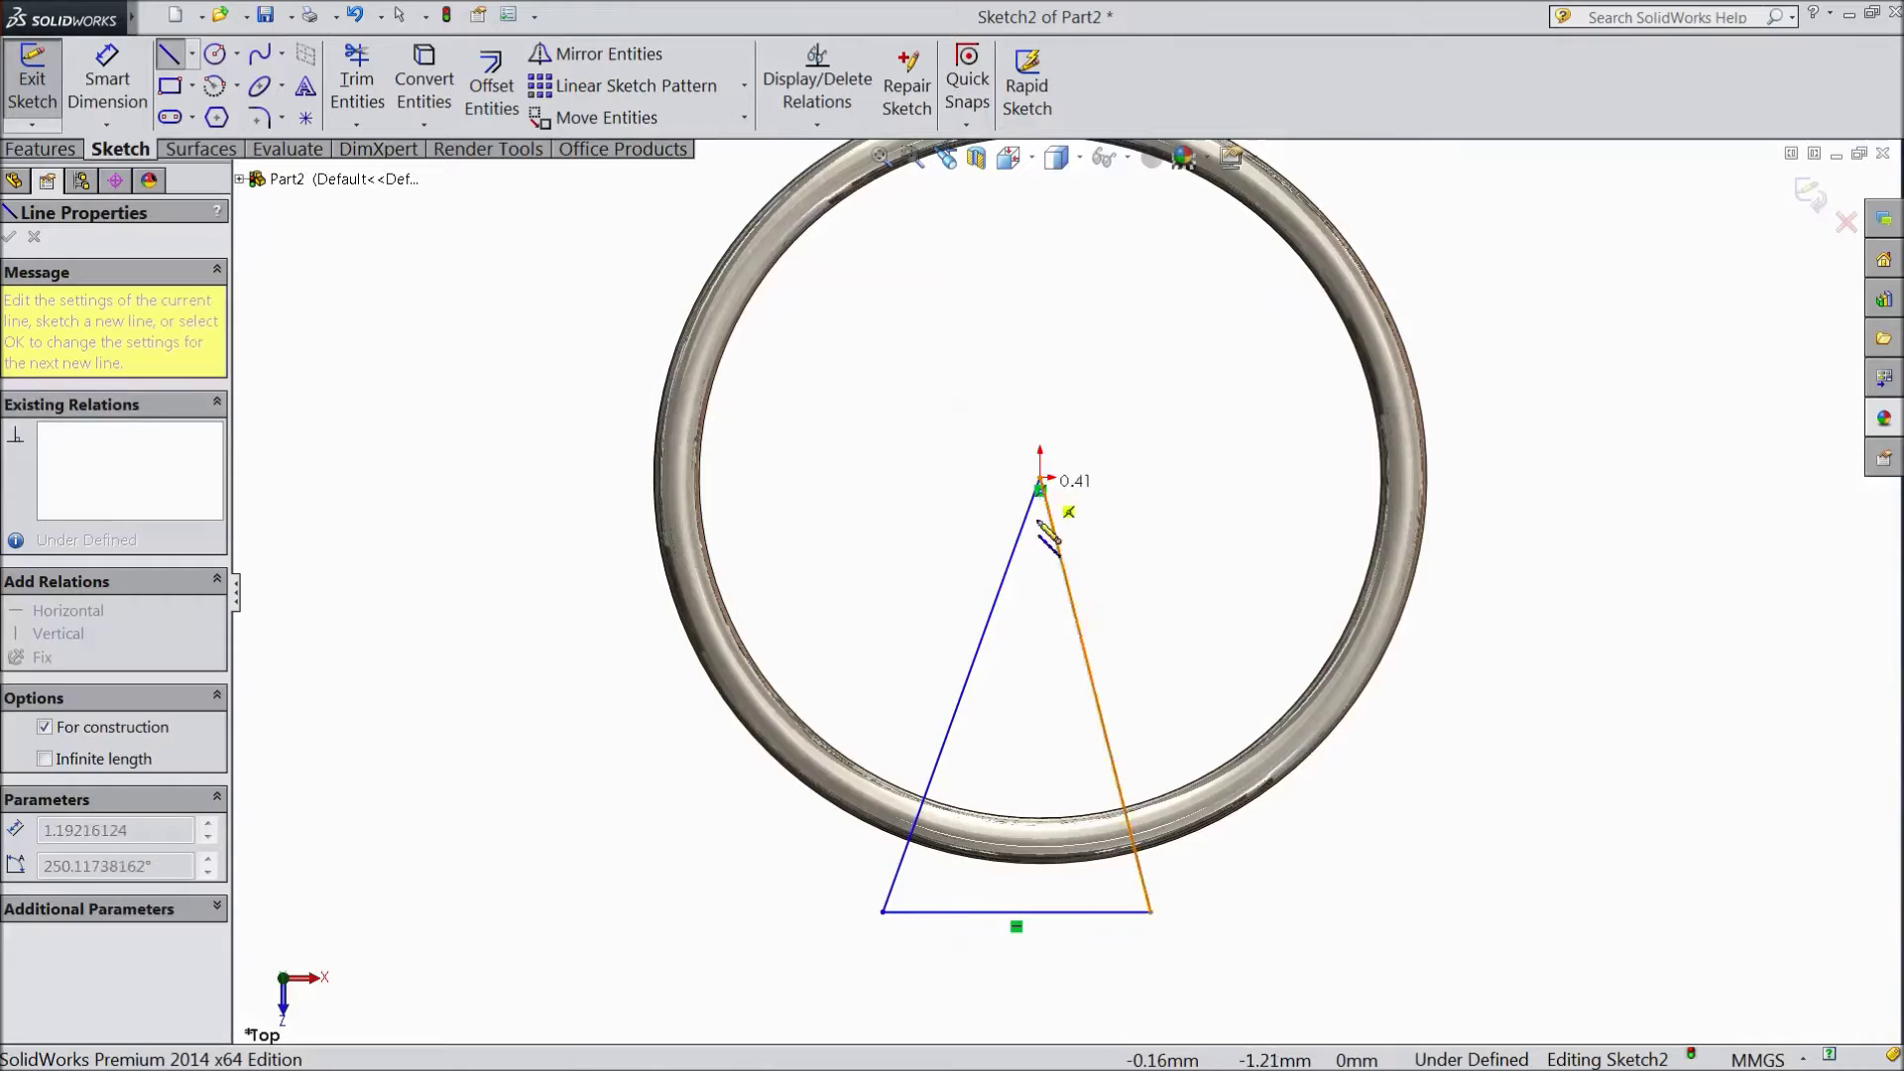
pyautogui.click(1039, 979)
pyautogui.rightClick(1306, 843)
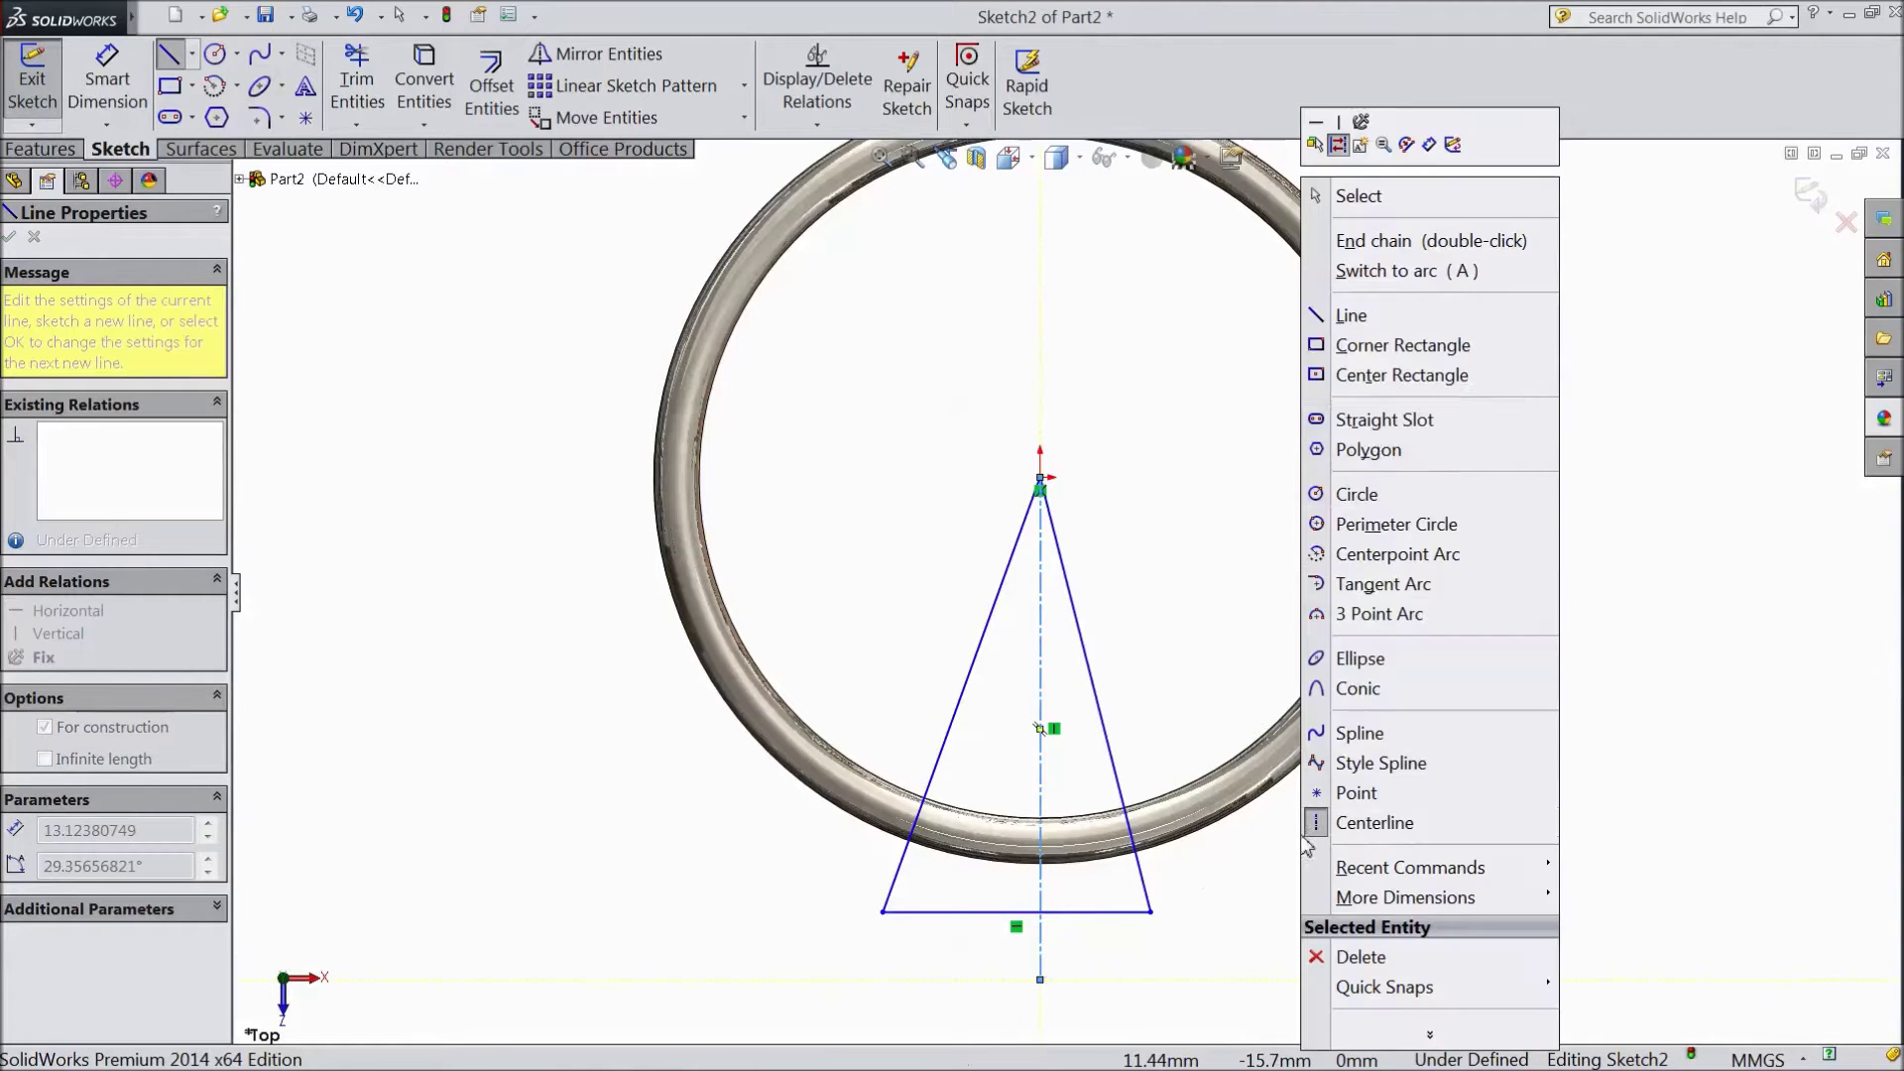
pyautogui.click(1358, 194)
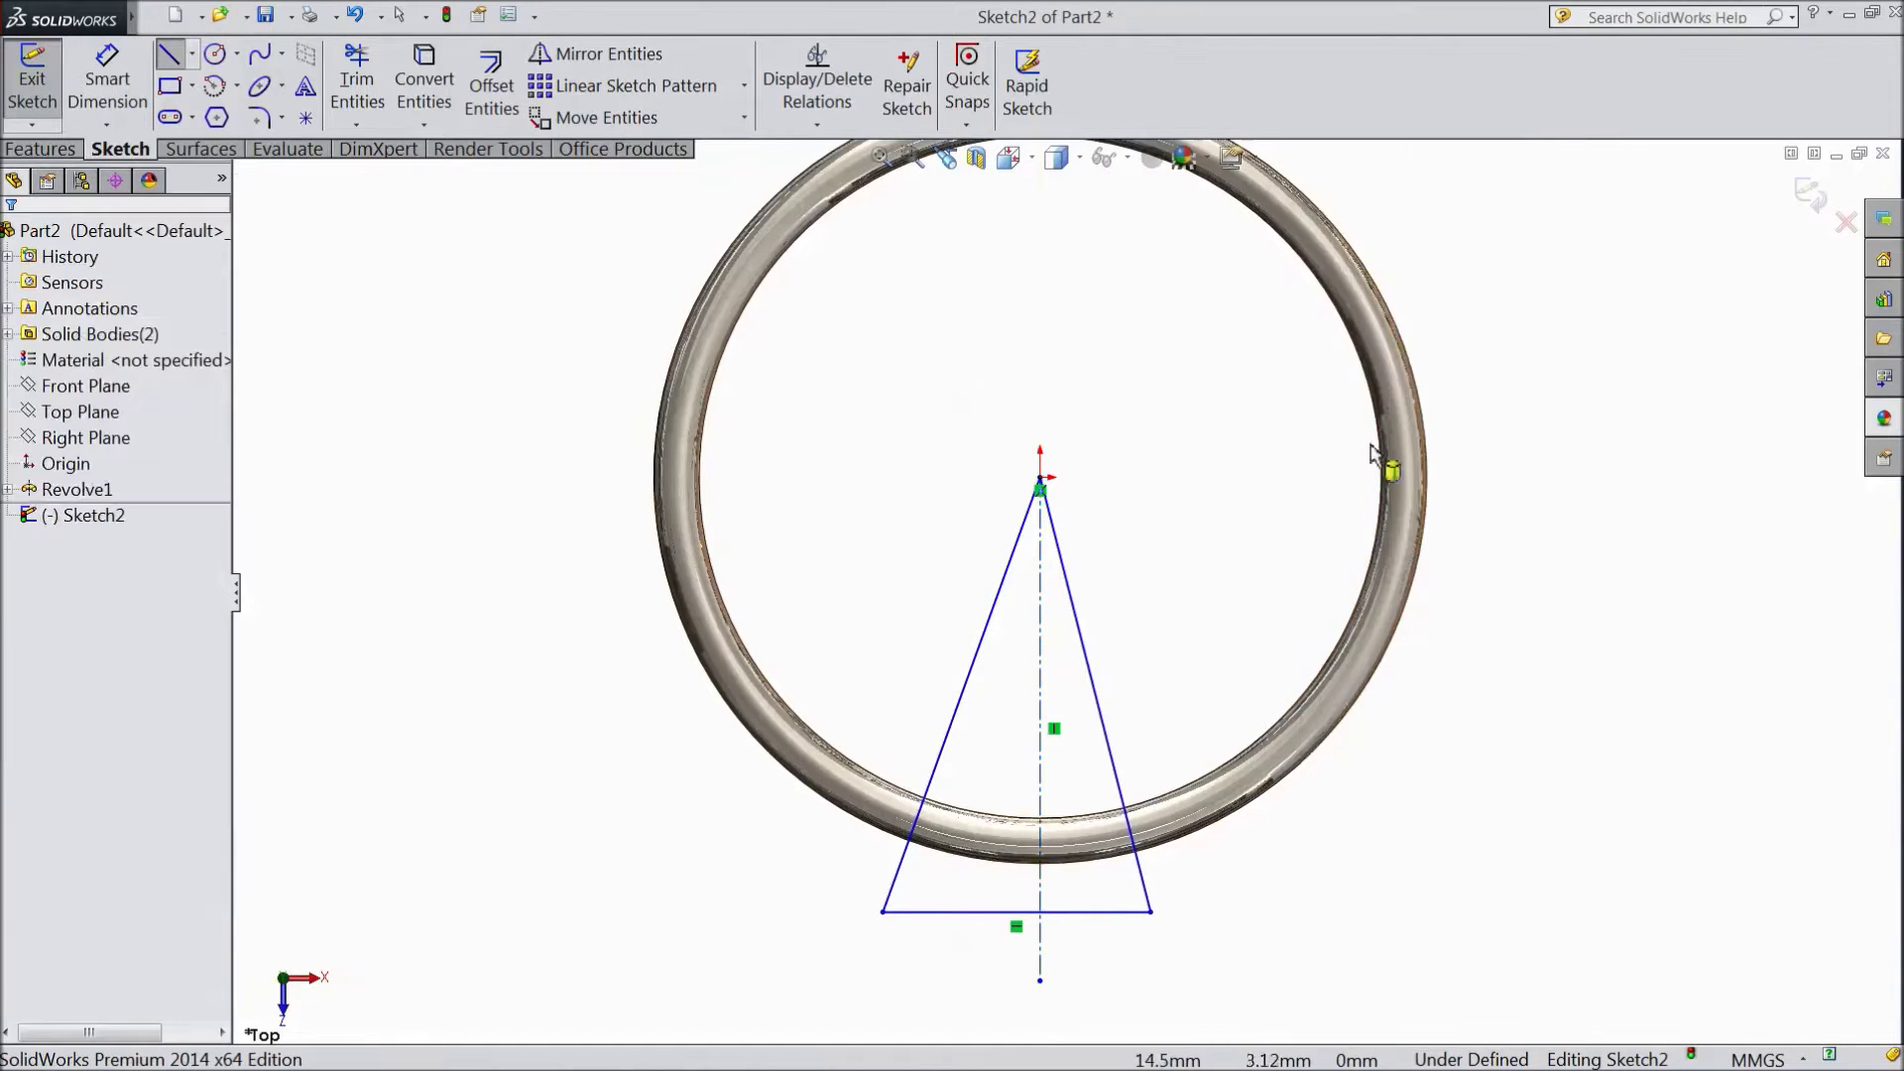
# Make the triangle's sides symmetric about the centreline and its base tangent to the ring edge.
pyautogui.click(1108, 745)
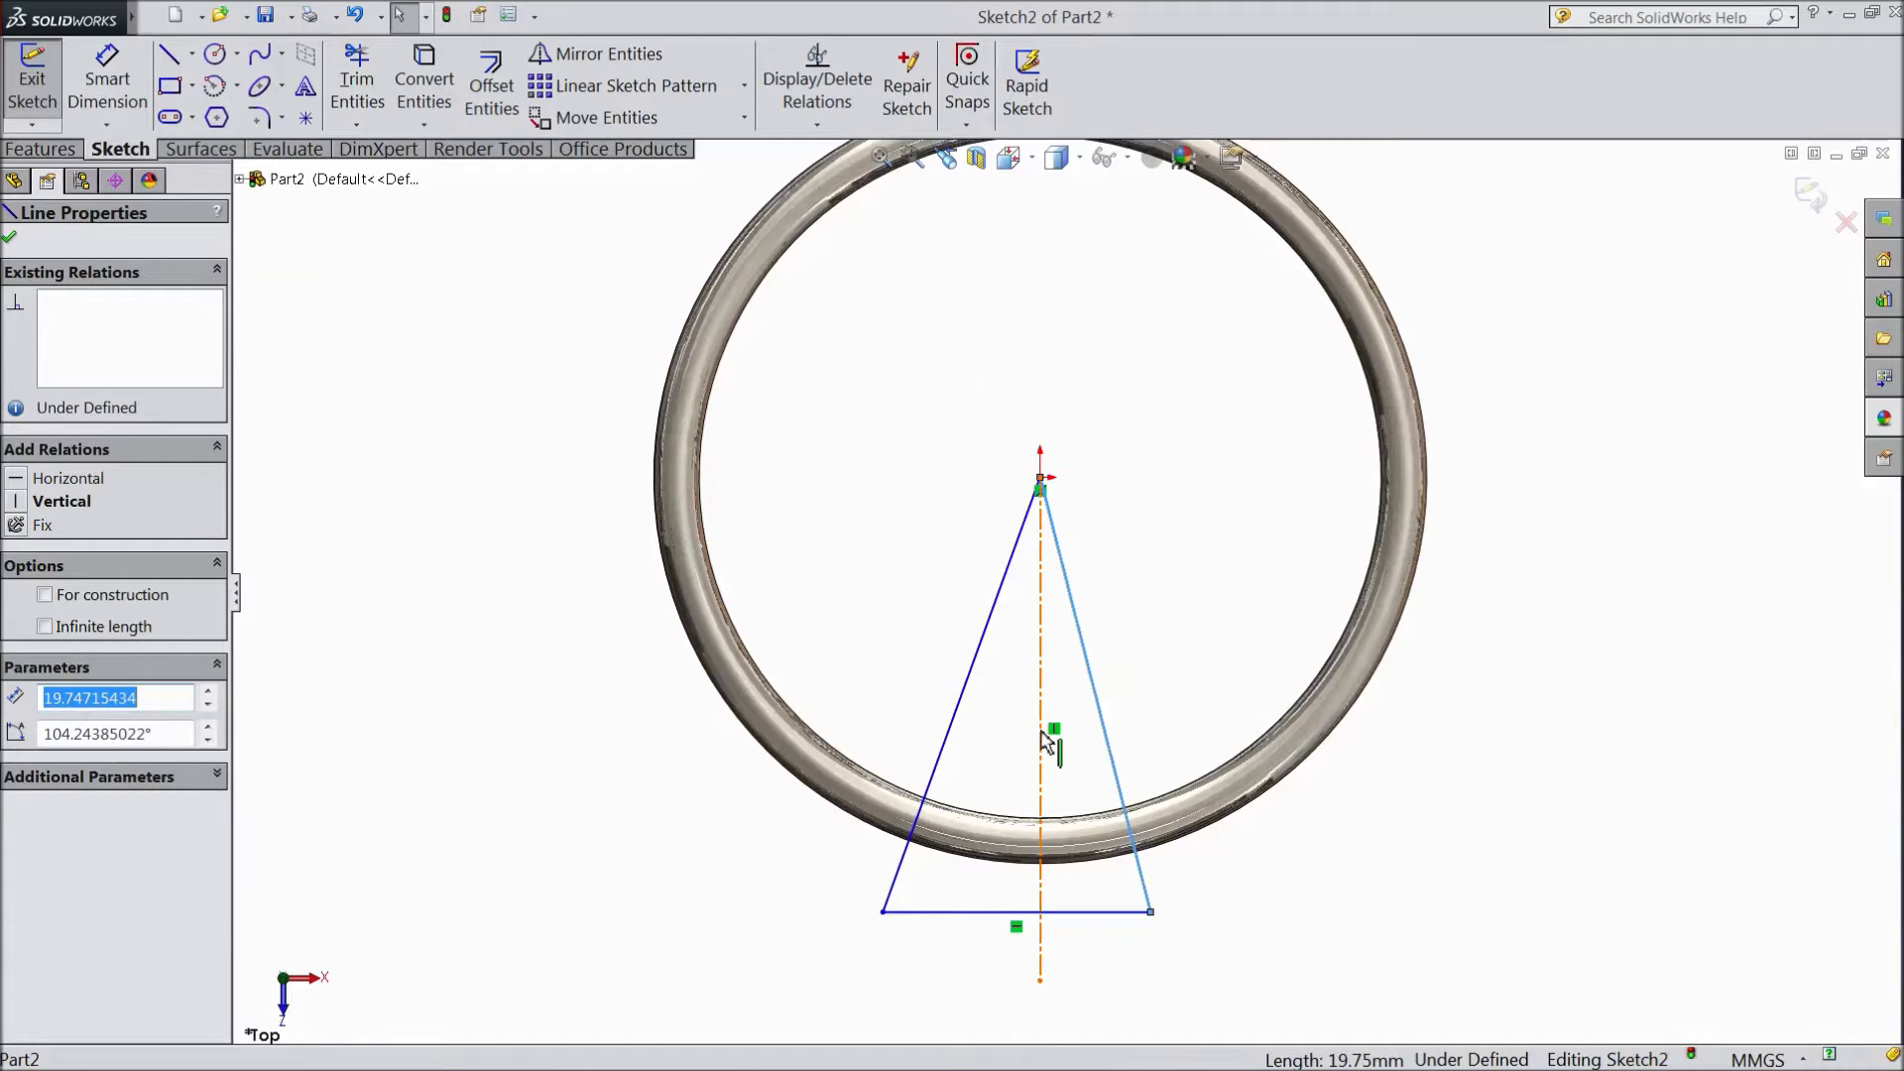
pyautogui.keyDown('ctrl'); pyautogui.click(1039, 741); pyautogui.keyUp('ctrl')
pyautogui.keyDown('ctrl'); pyautogui.click(959, 734); pyautogui.keyUp('ctrl')
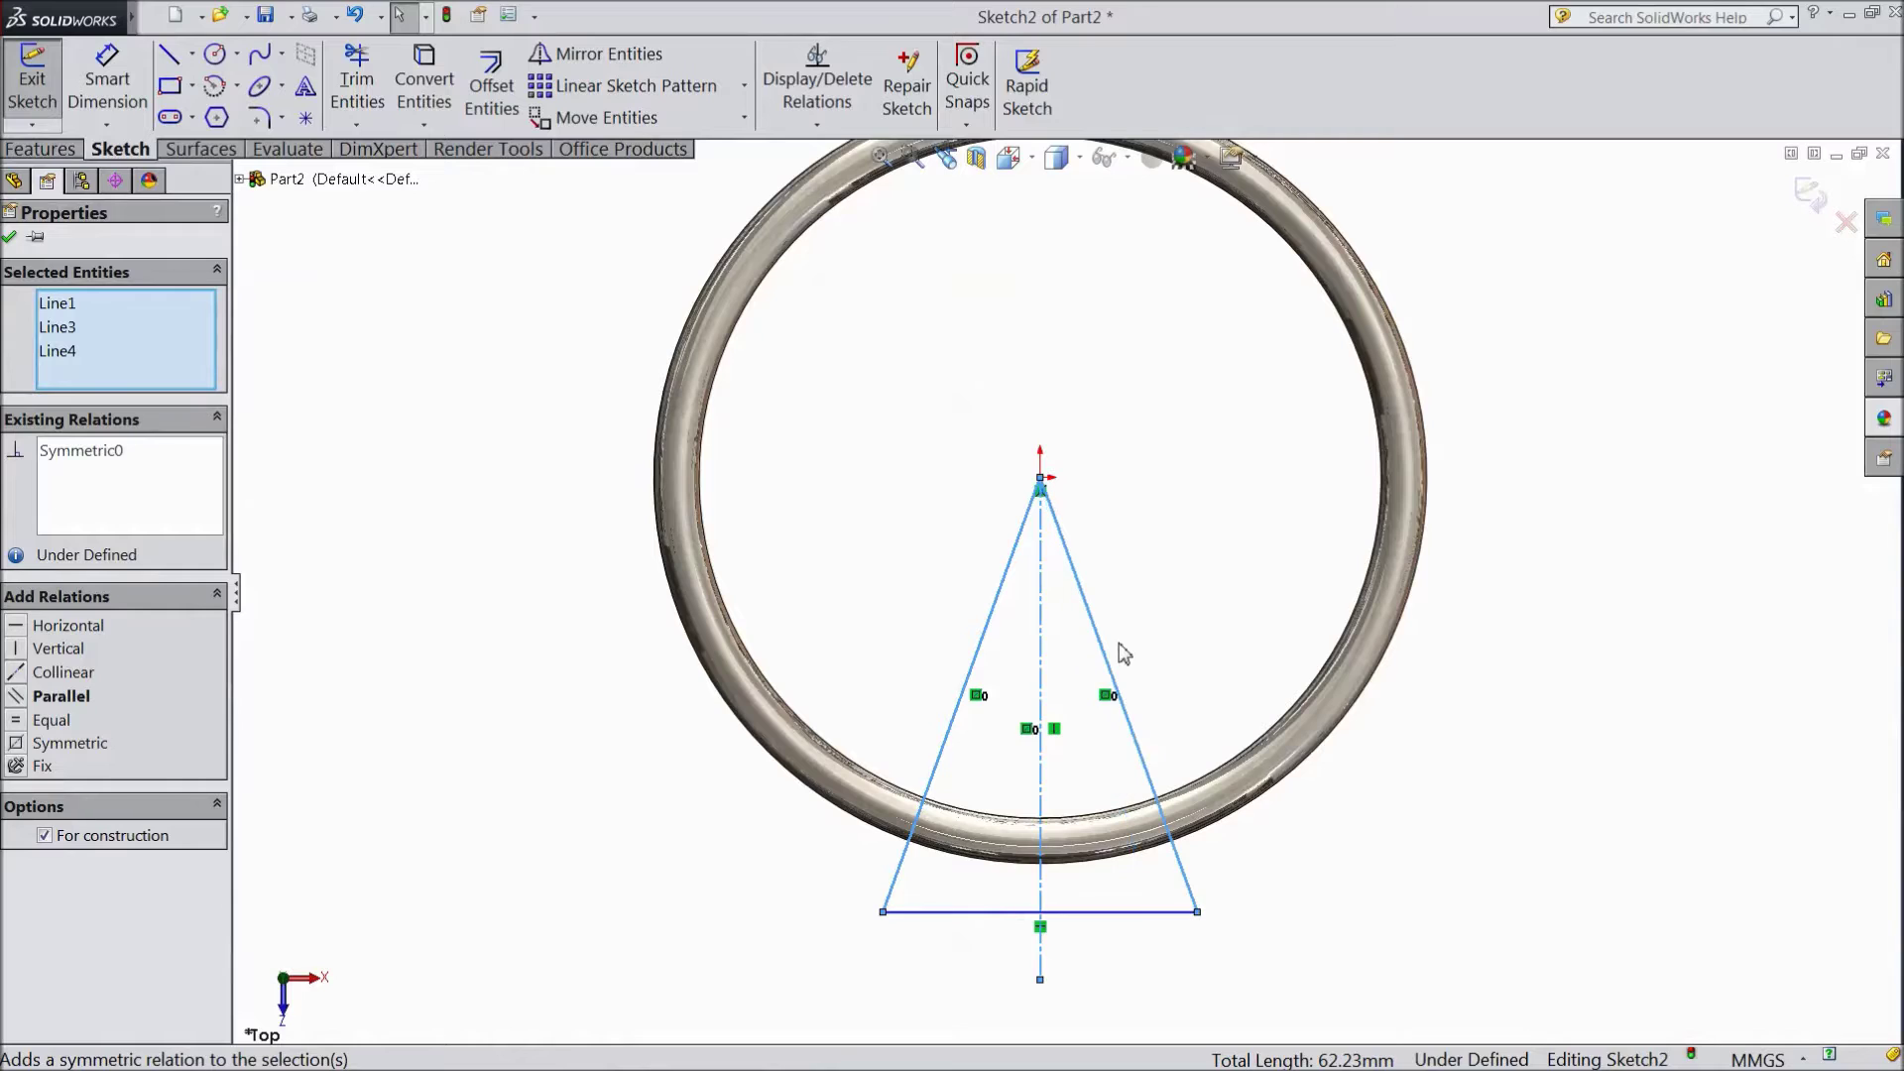
pyautogui.click(11, 240)
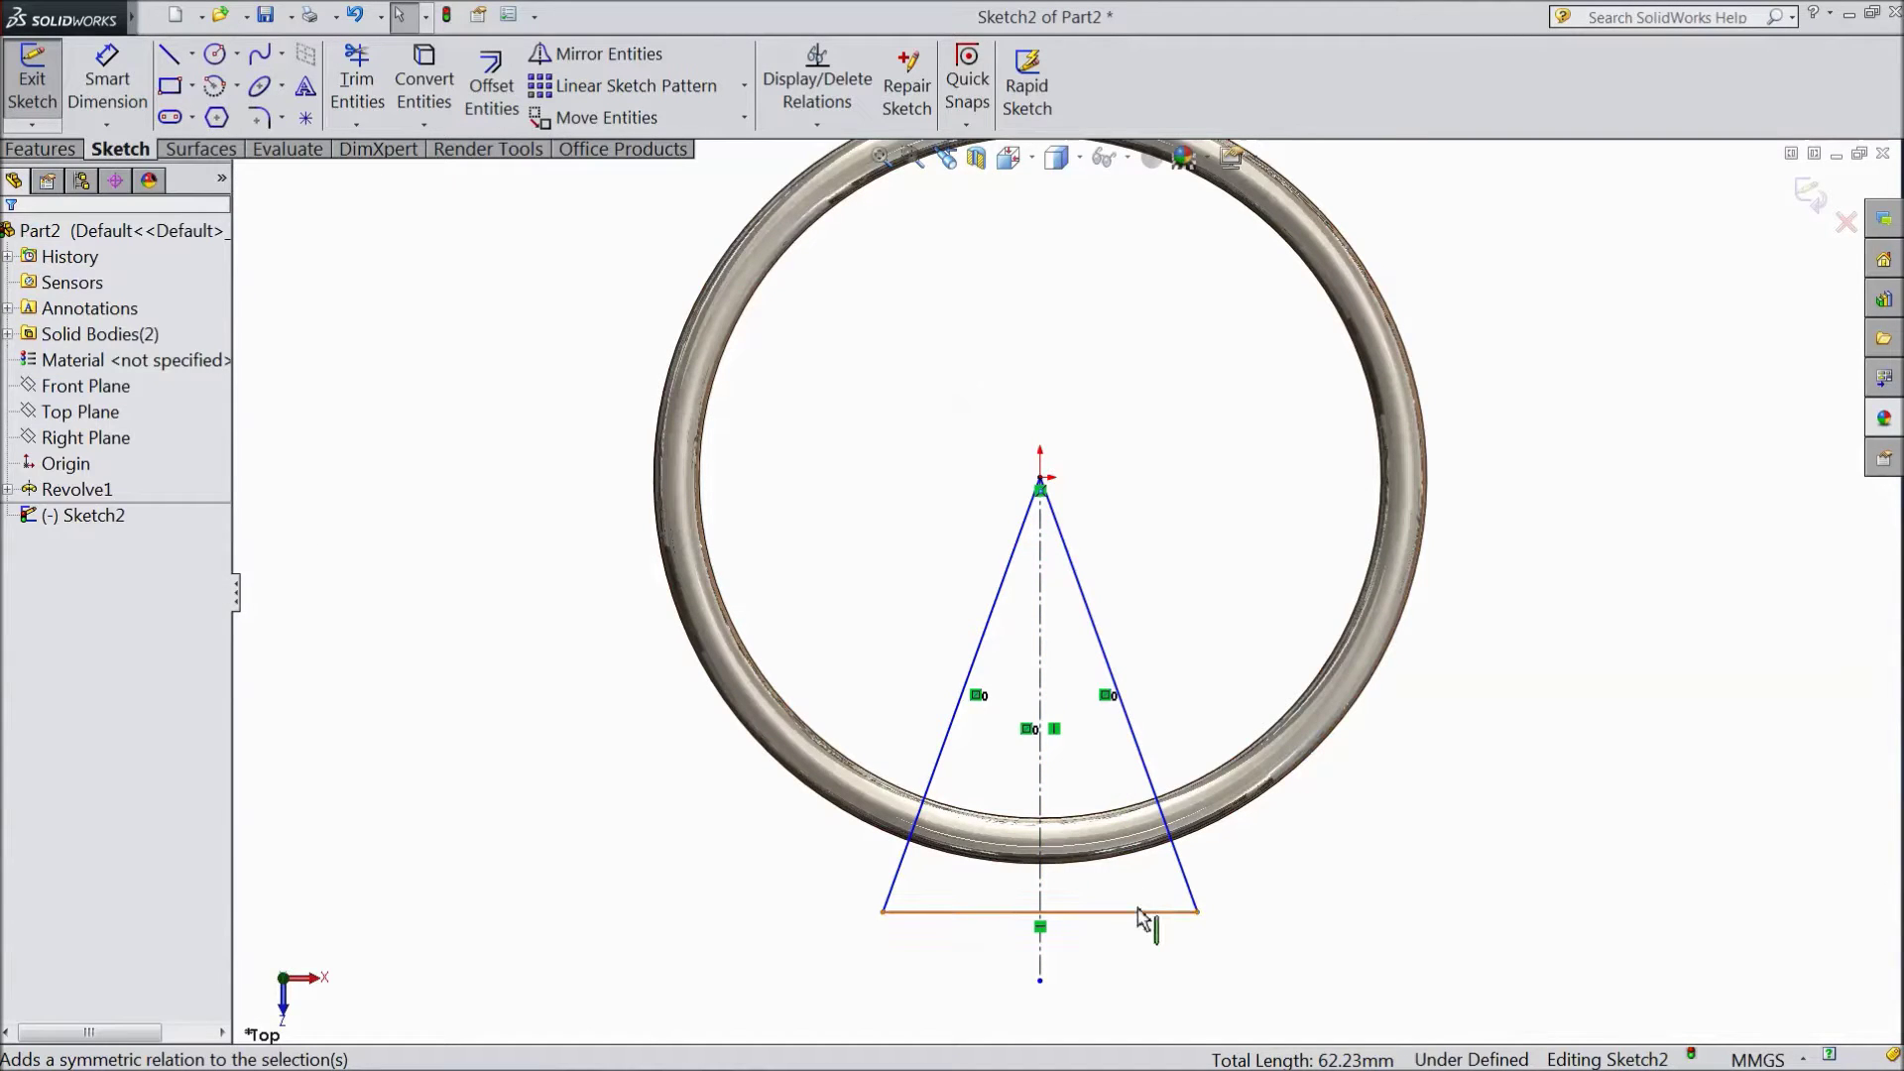
pyautogui.click(1129, 911)
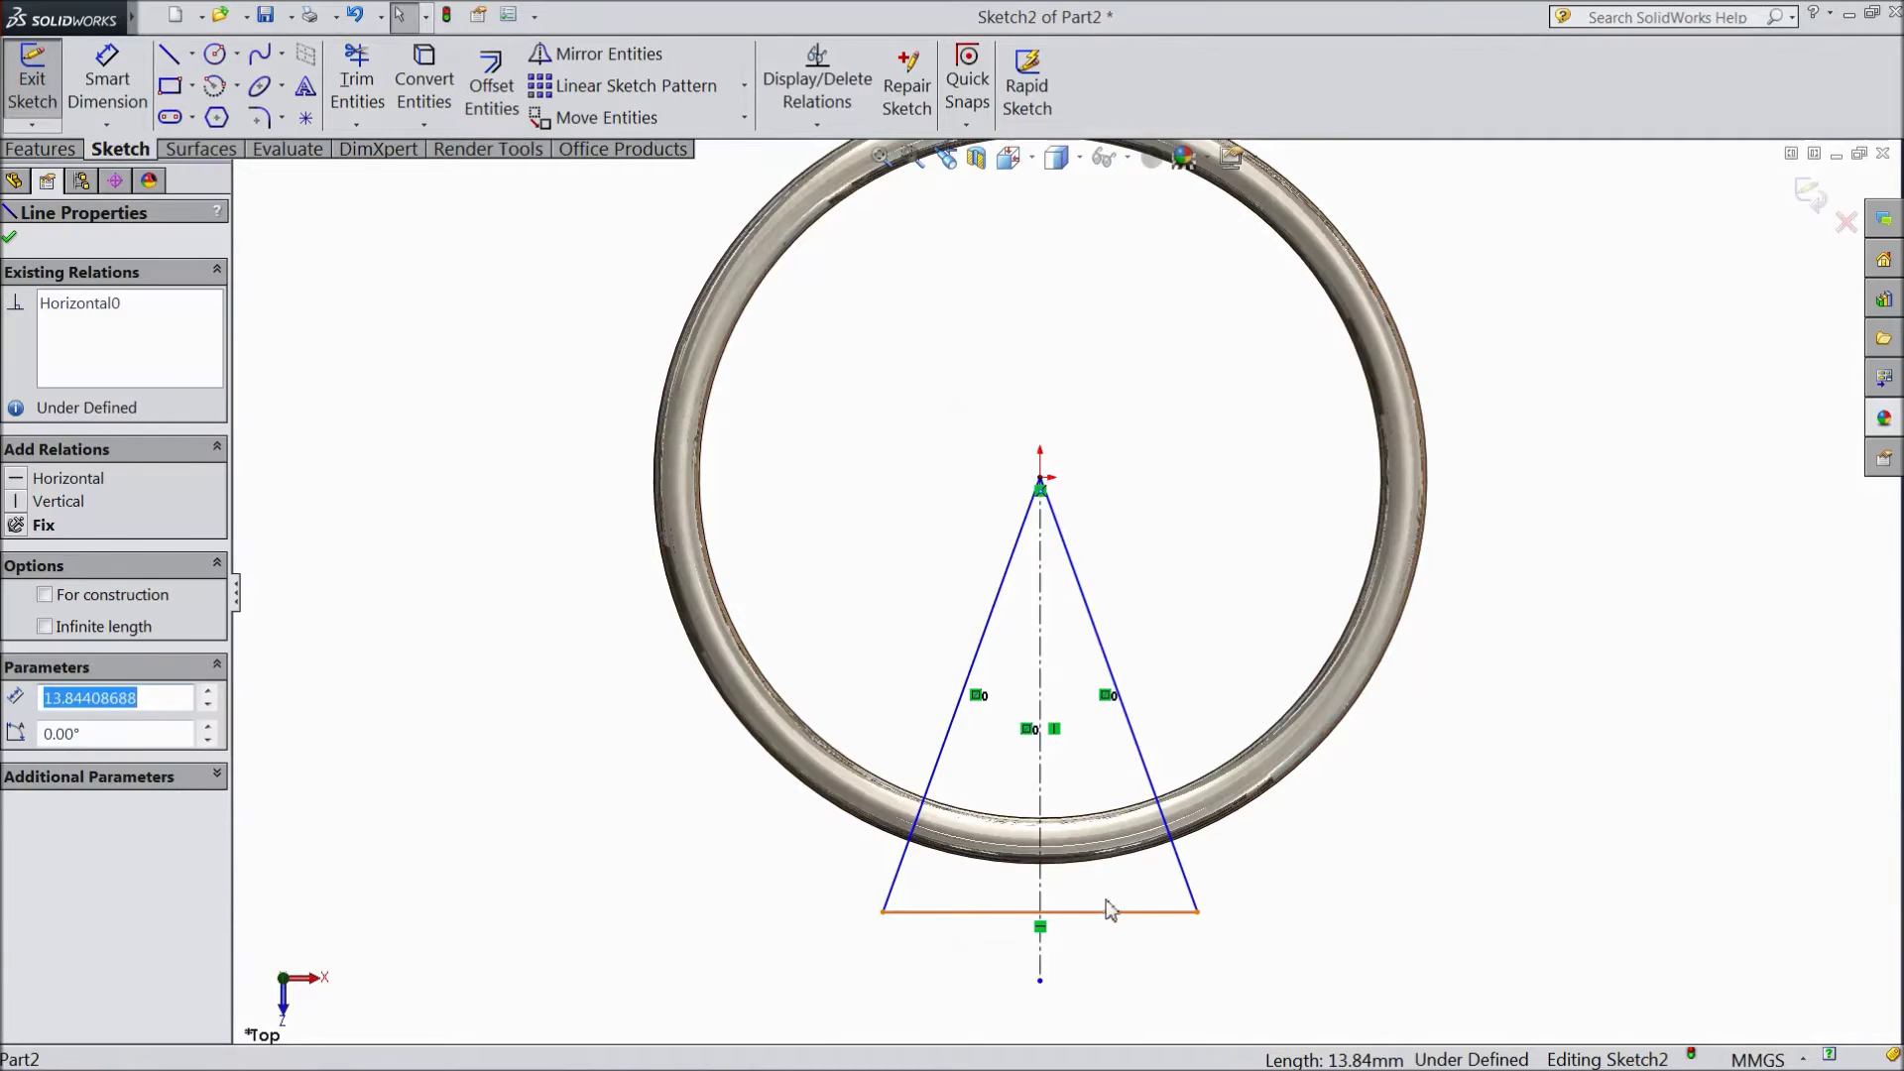
pyautogui.keyDown('ctrl'); pyautogui.click(1097, 875); pyautogui.keyUp('ctrl')
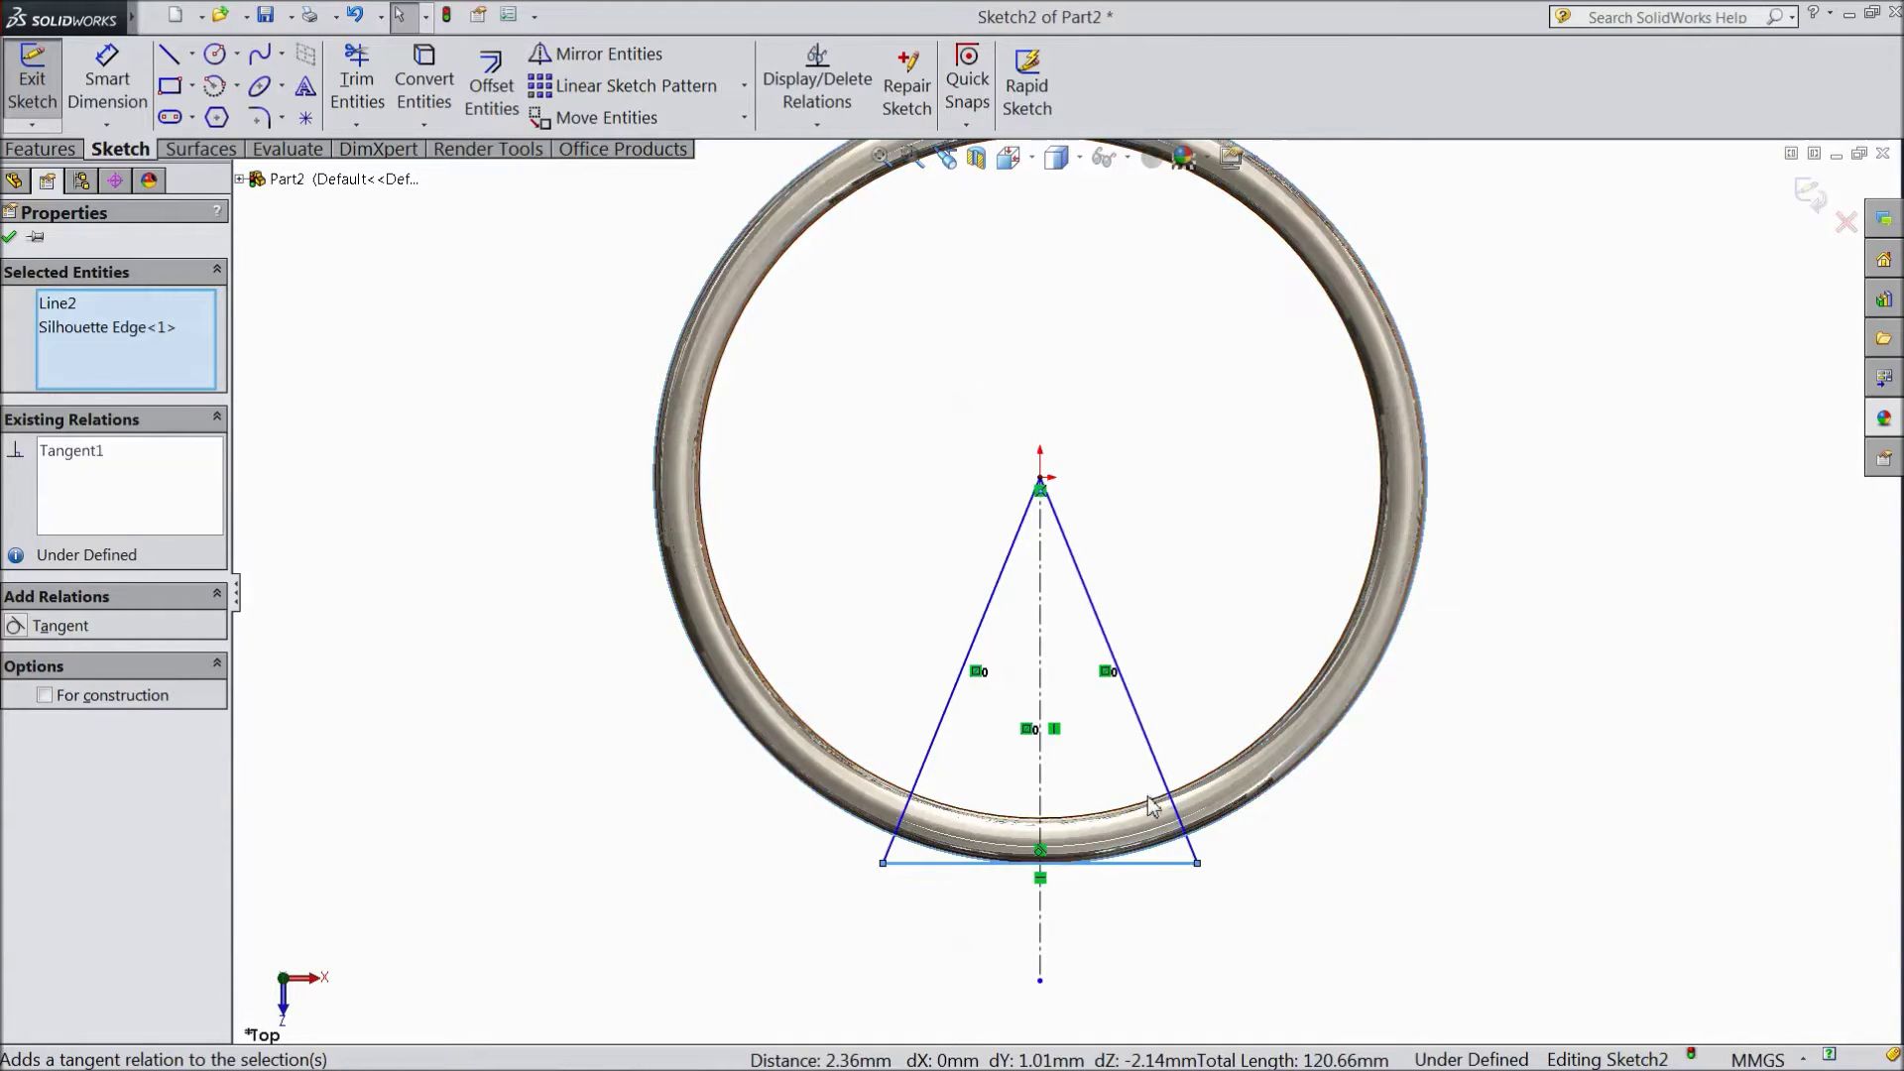
# Dimension the triangle's base to 9 mm, fully defining the sketch.
pyautogui.click(108, 82)
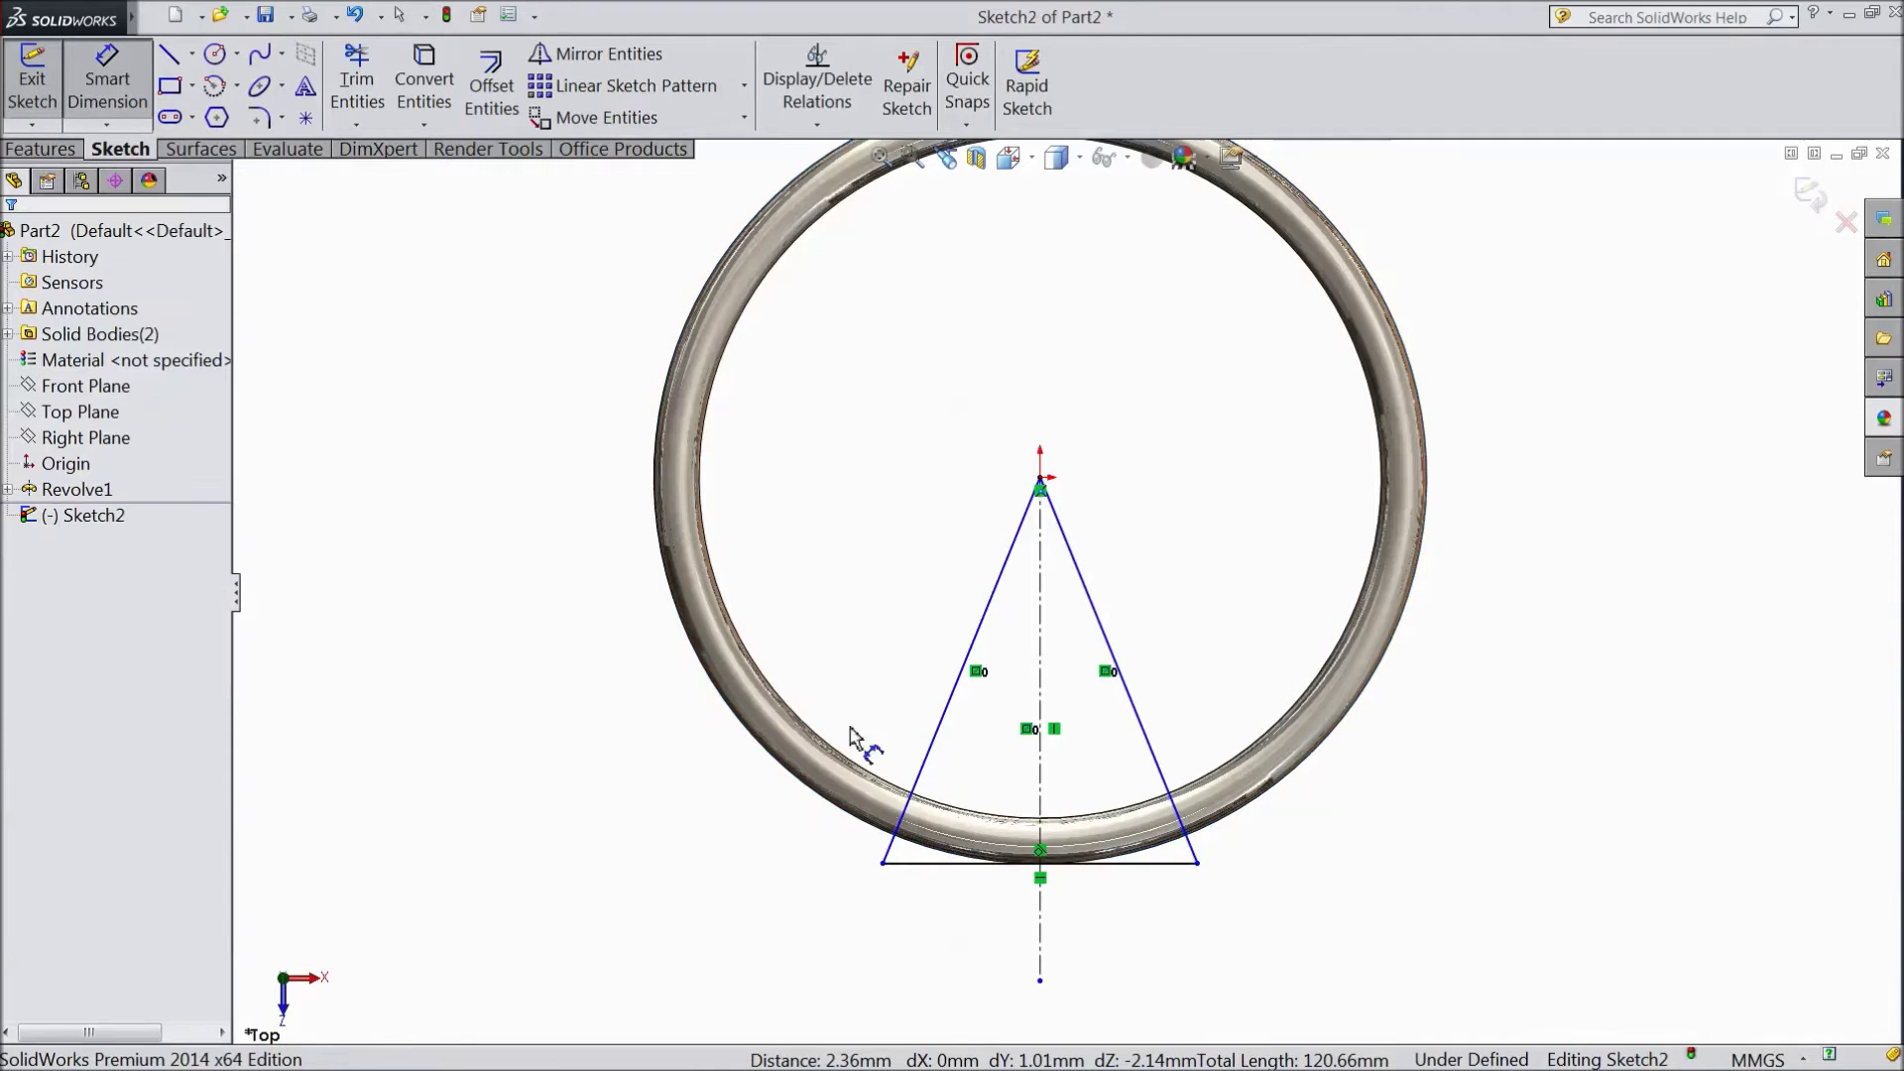
pyautogui.click(1158, 878)
pyautogui.click(1109, 923)
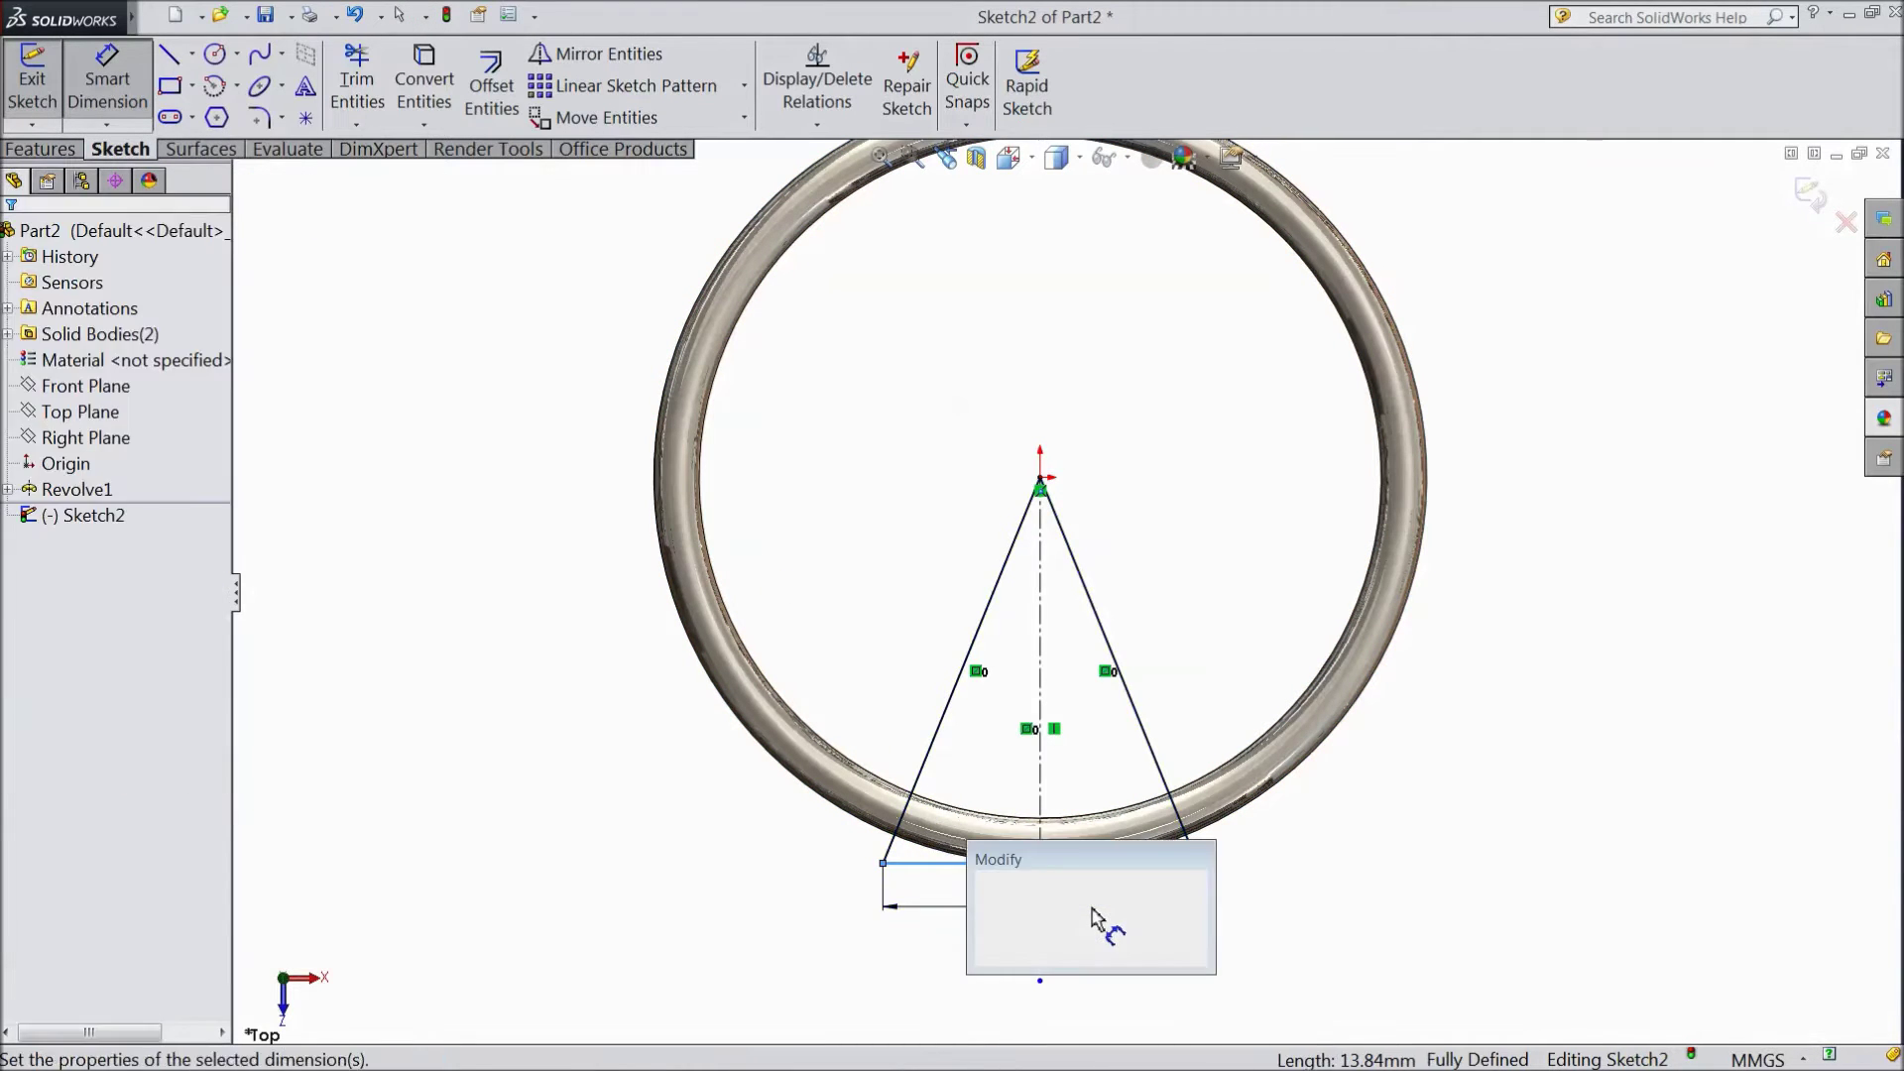
pyautogui.write('9')
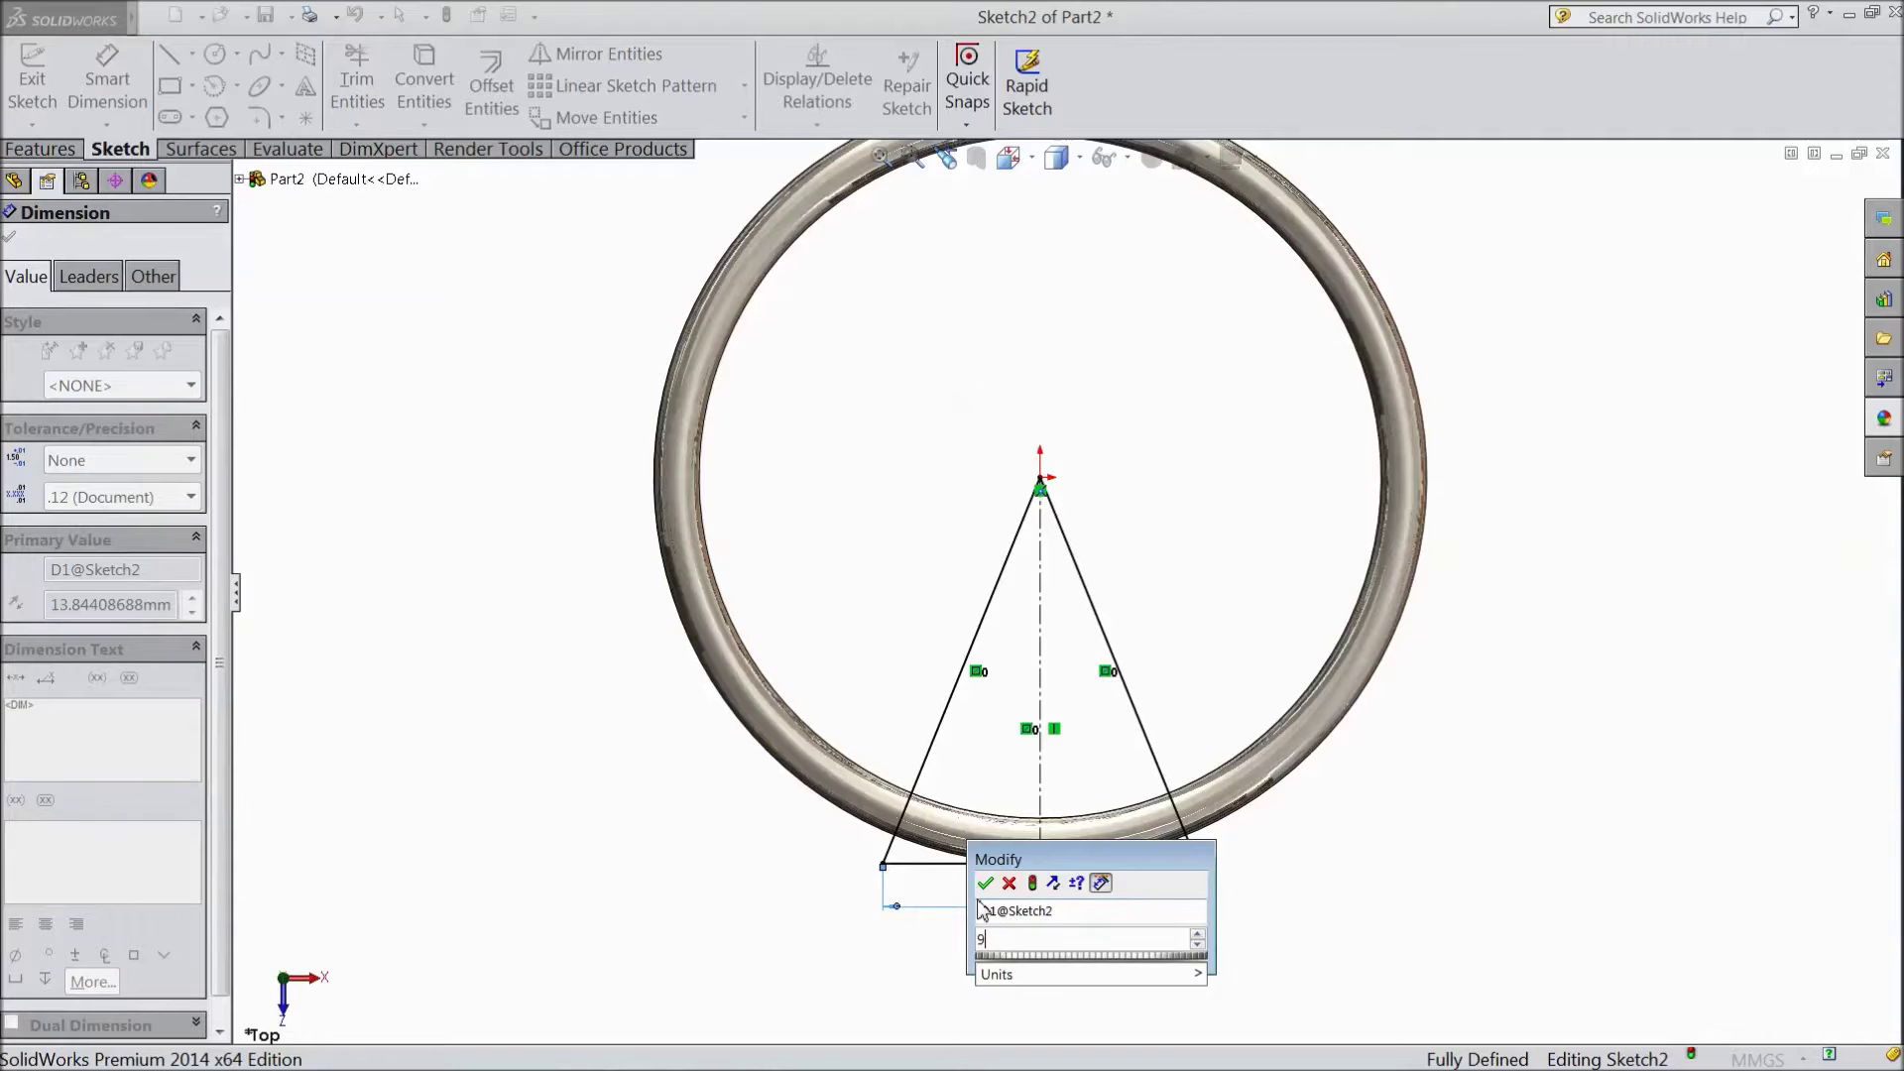
pyautogui.press('Return')
pyautogui.scroll(-2, 1007, 677)
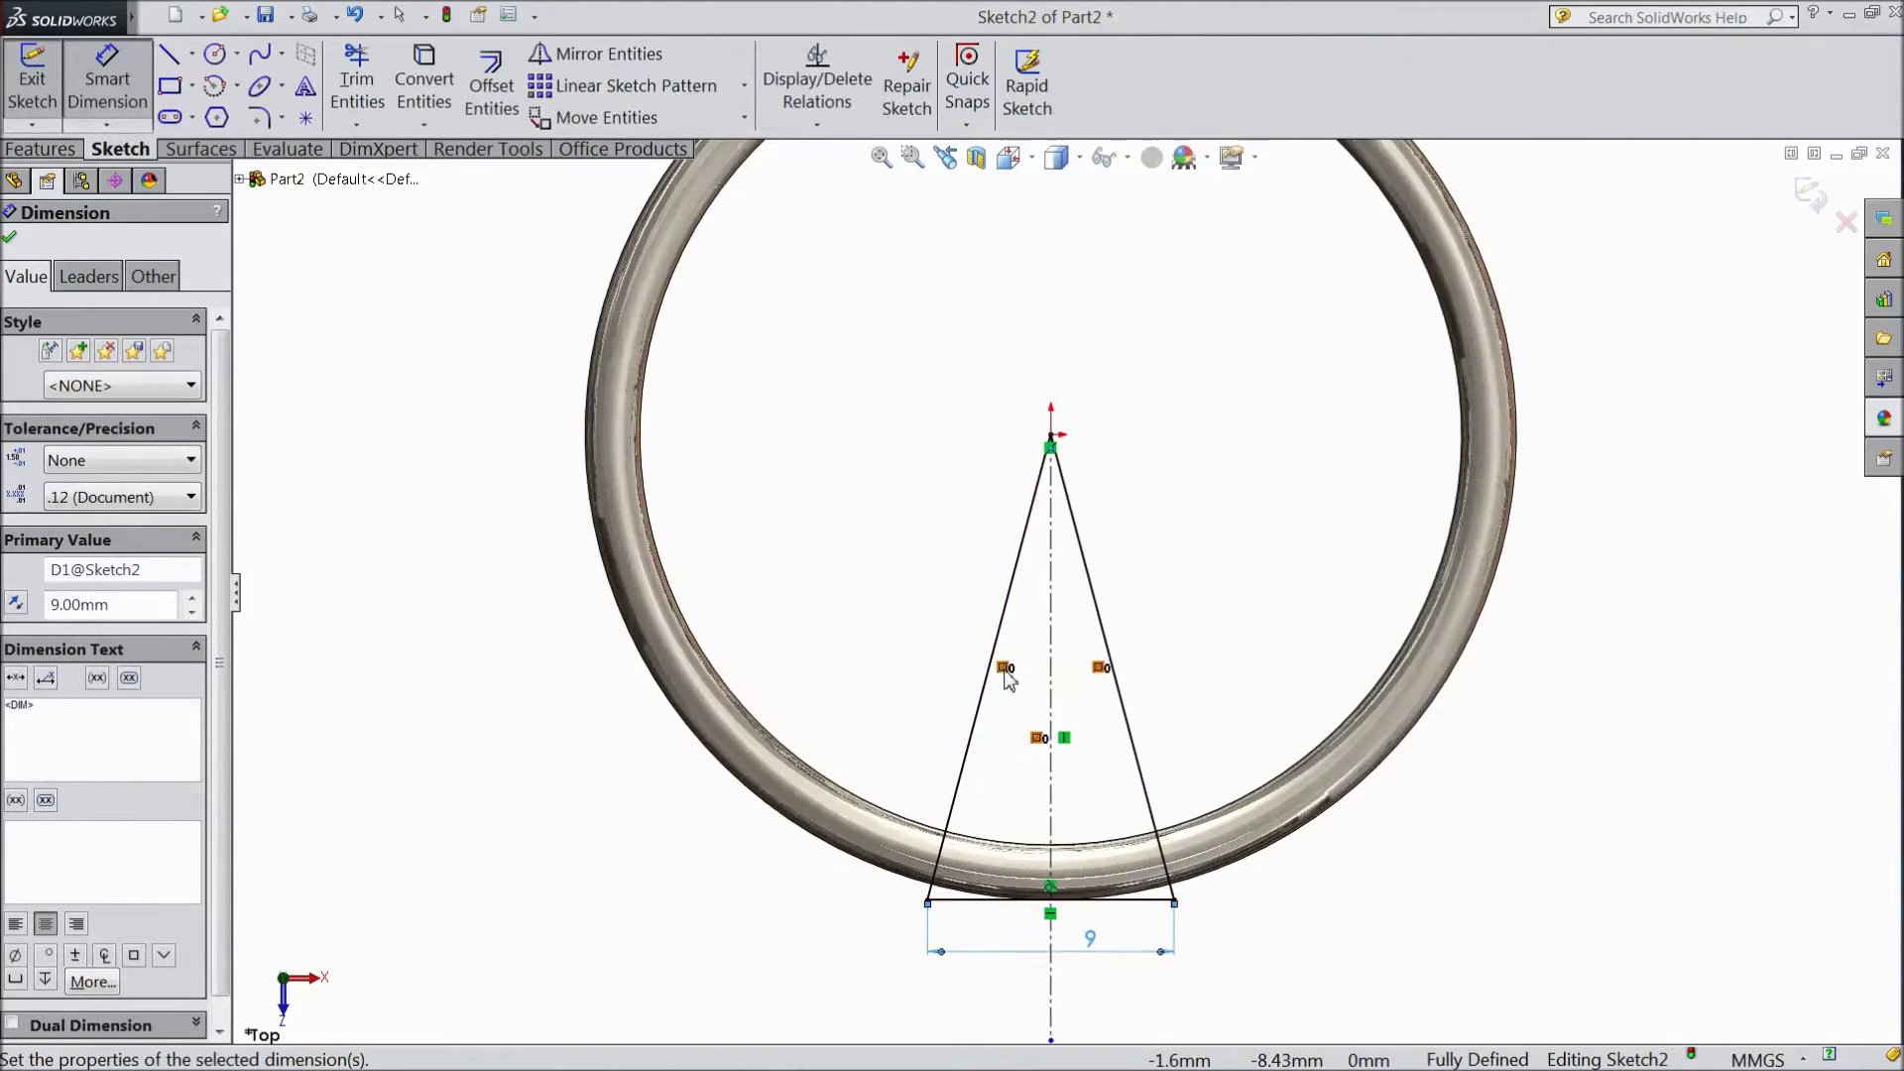
pyautogui.click(40, 149)
# Cut the triangle through the ring with a Mid Plane Extruded Cut, splitting the ring at the bottom.
pyautogui.click(411, 85)
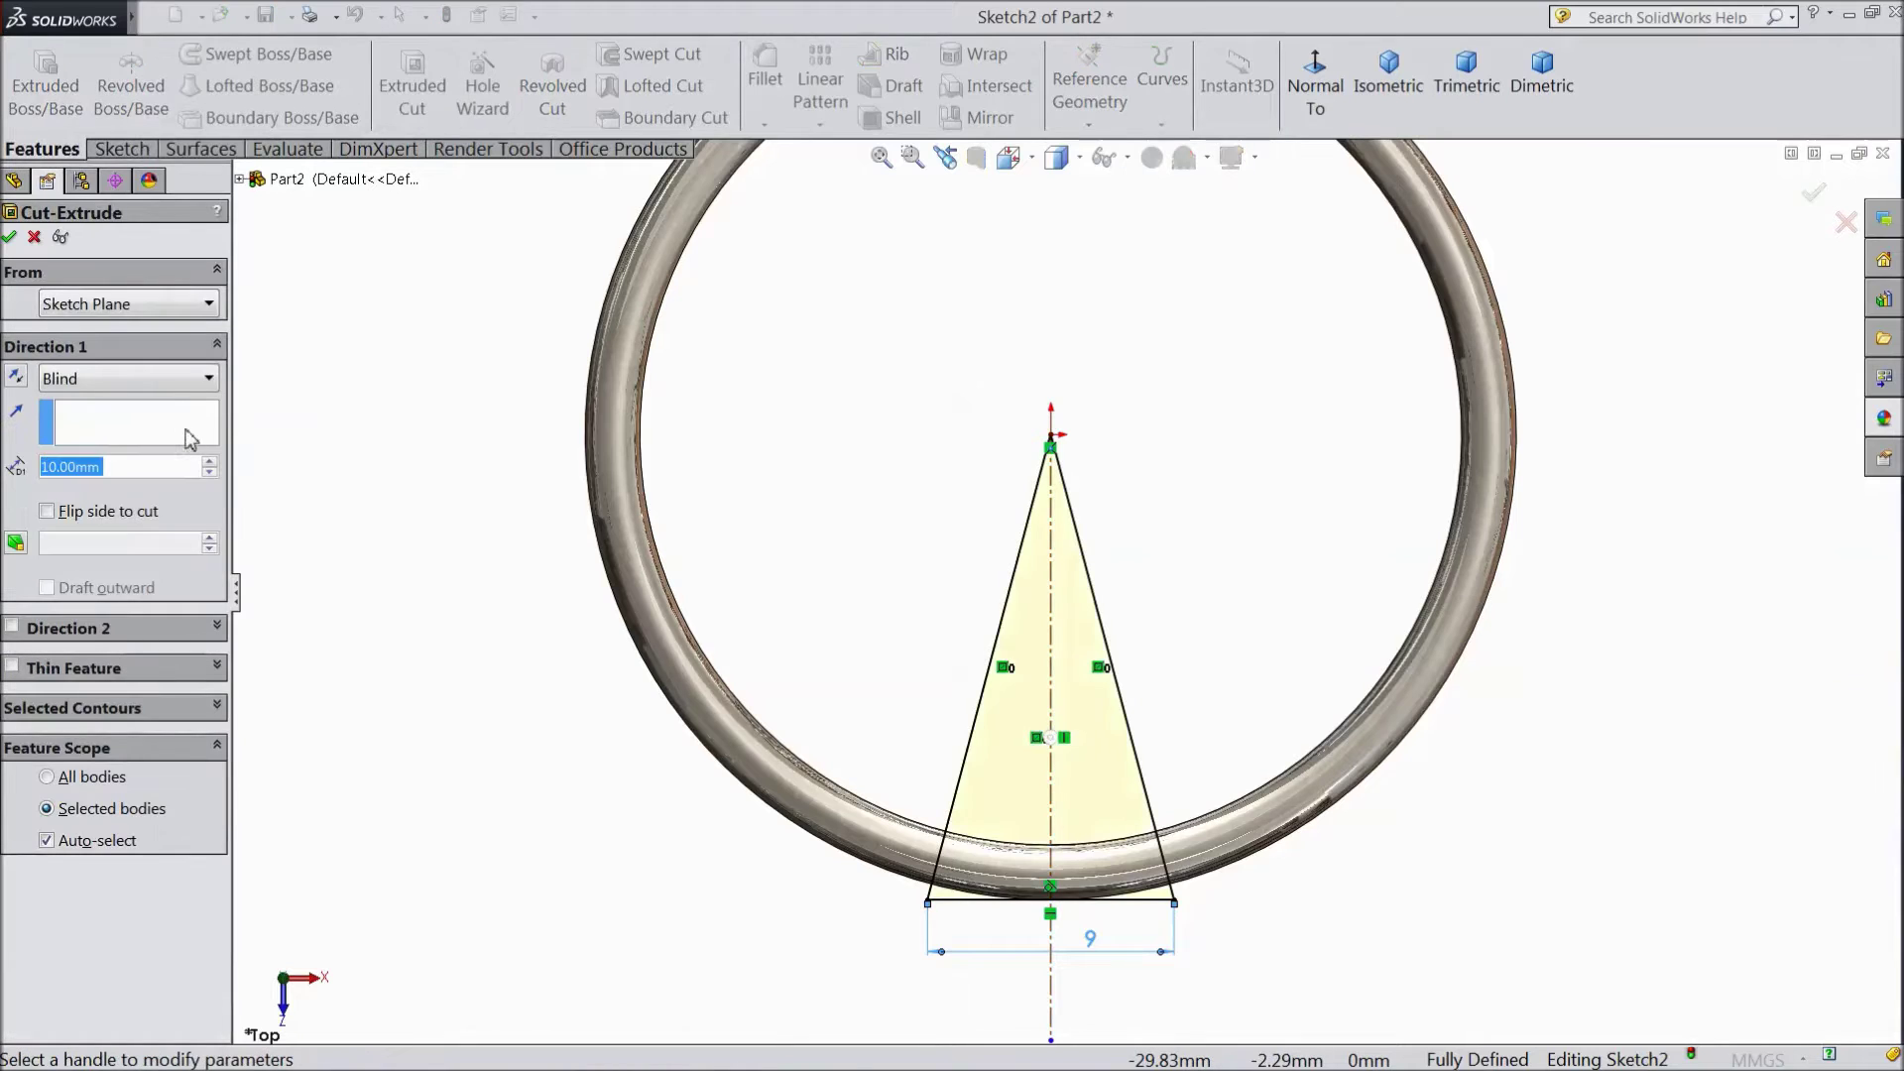
pyautogui.click(158, 379)
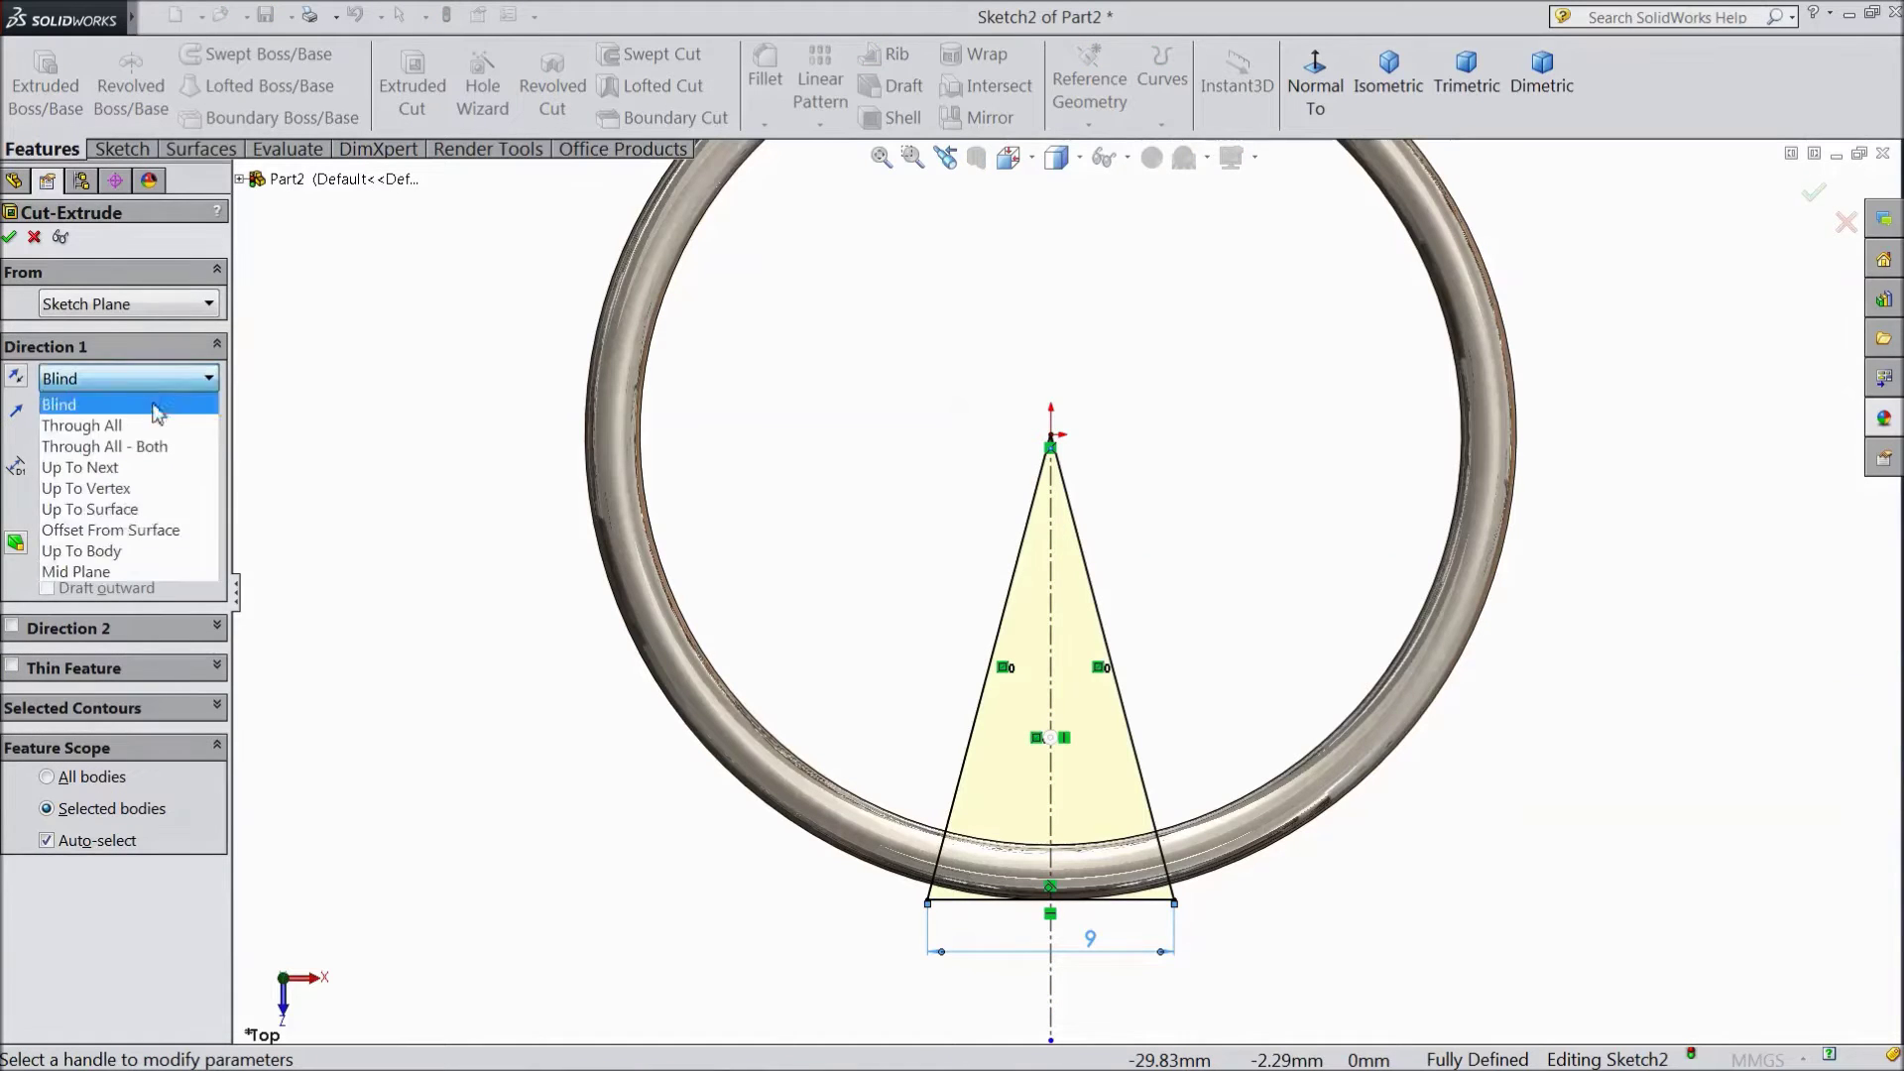
pyautogui.click(122, 572)
pyautogui.moveTo(506, 866)
pyautogui.mouseDown(button='middle')
pyautogui.moveTo(467, 842)
pyautogui.moveTo(437, 897)
pyautogui.mouseUp(button='middle')
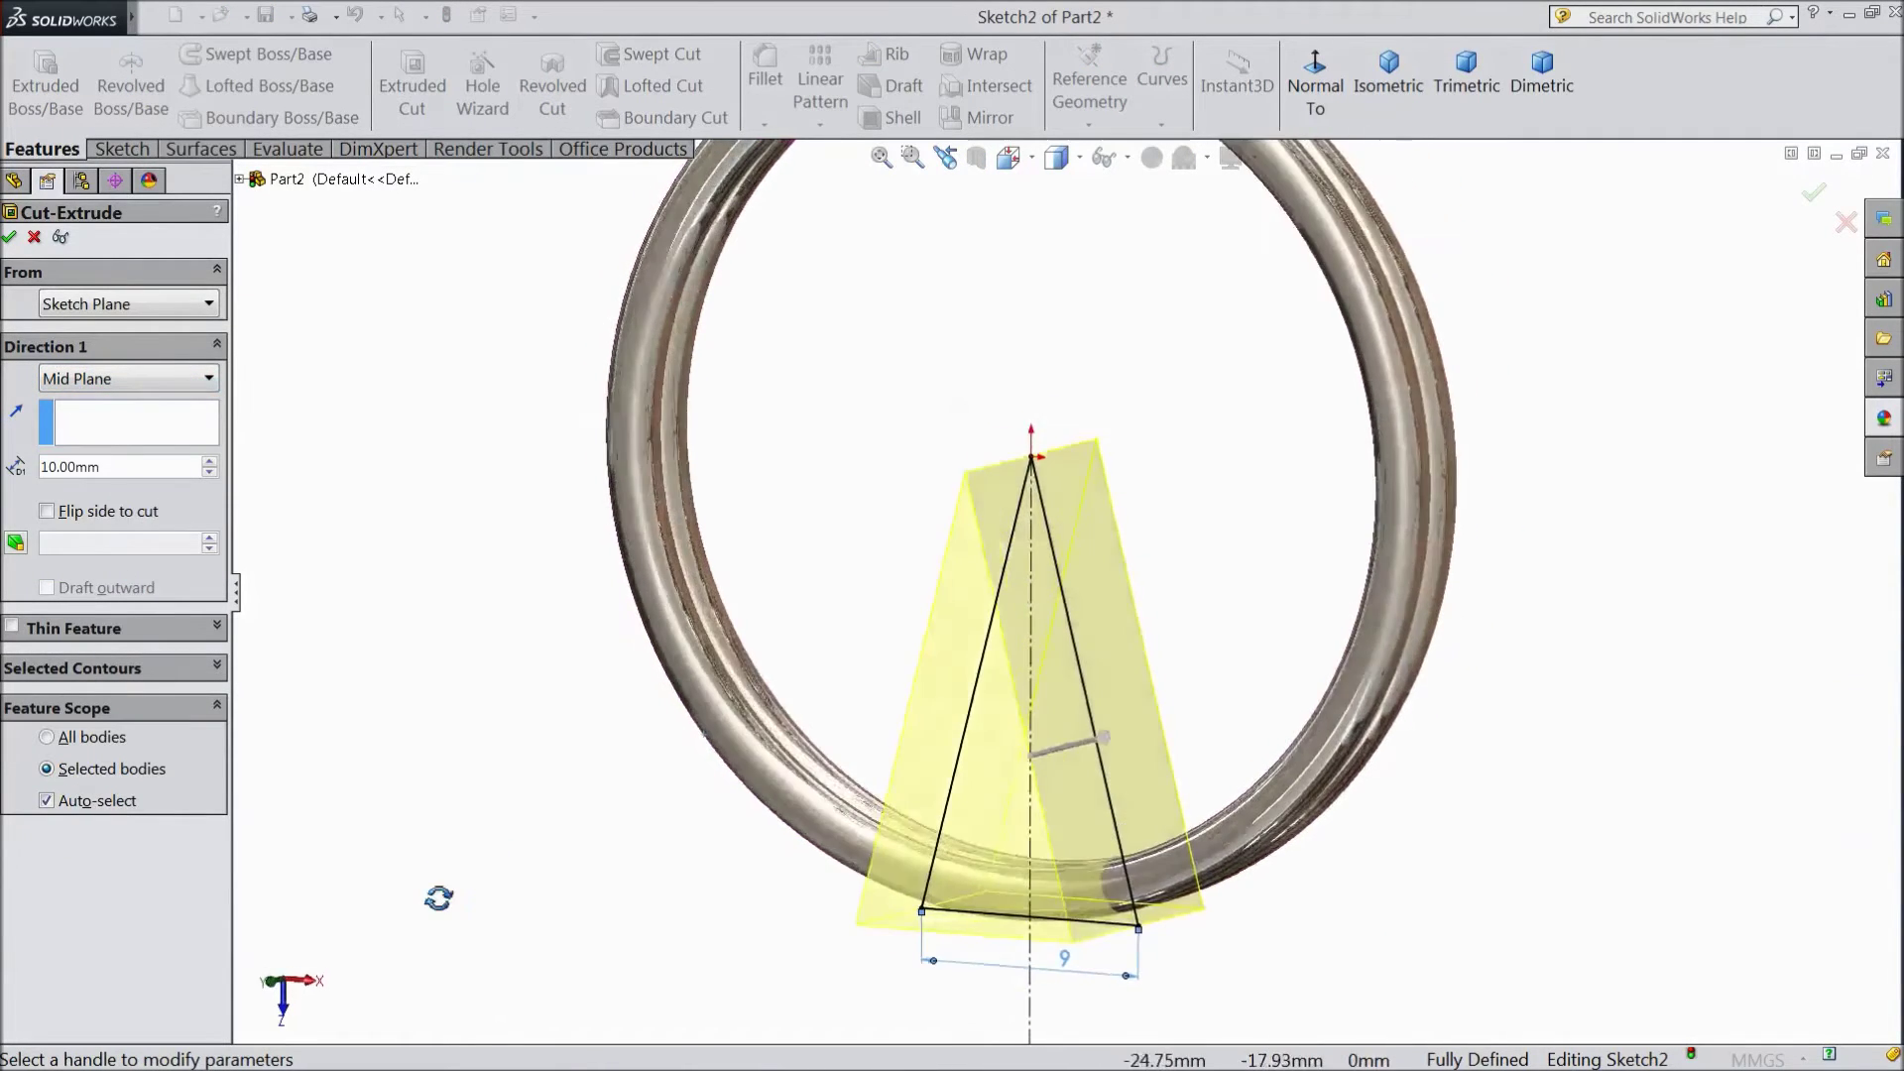
pyautogui.click(12, 239)
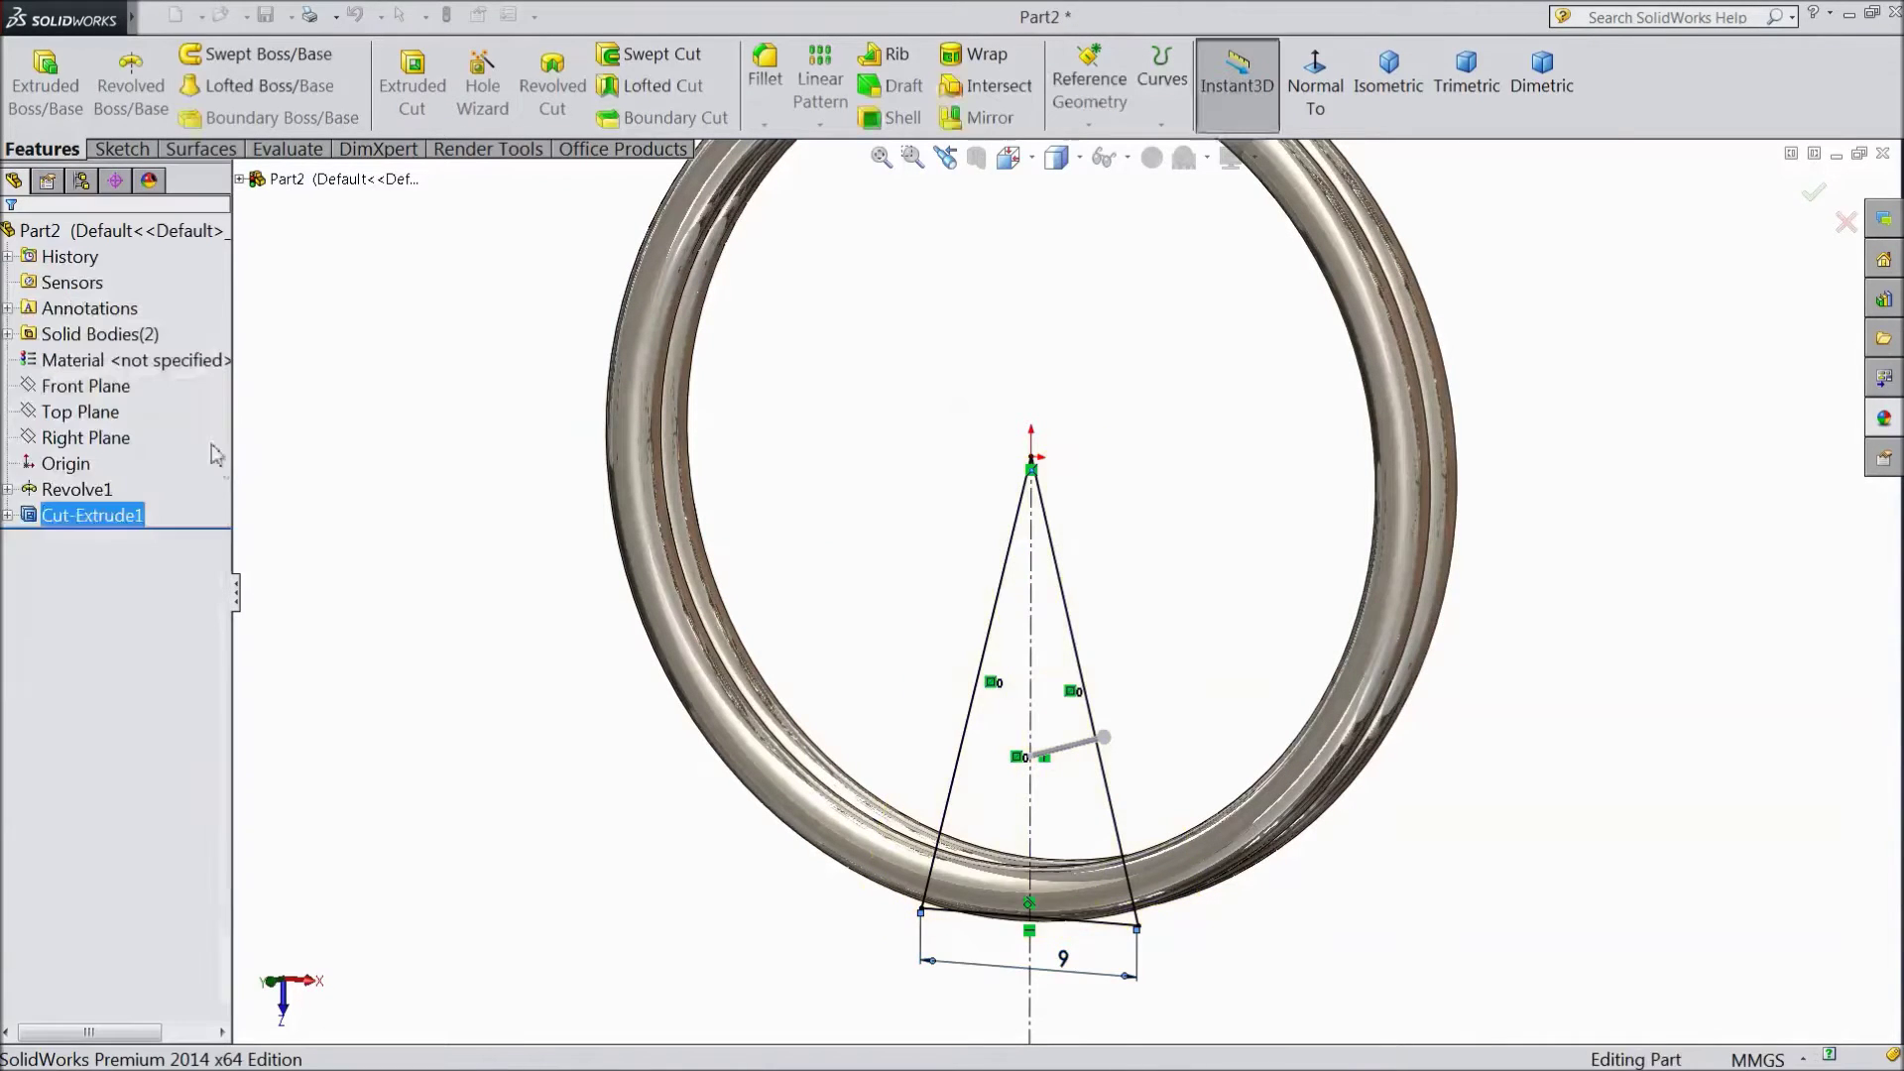
pyautogui.click(580, 893)
pyautogui.moveTo(581, 864)
pyautogui.mouseDown(button='middle')
pyautogui.moveTo(661, 580)
pyautogui.moveTo(540, 620)
pyautogui.moveTo(654, 604)
pyautogui.moveTo(717, 741)
pyautogui.mouseUp(button='middle')
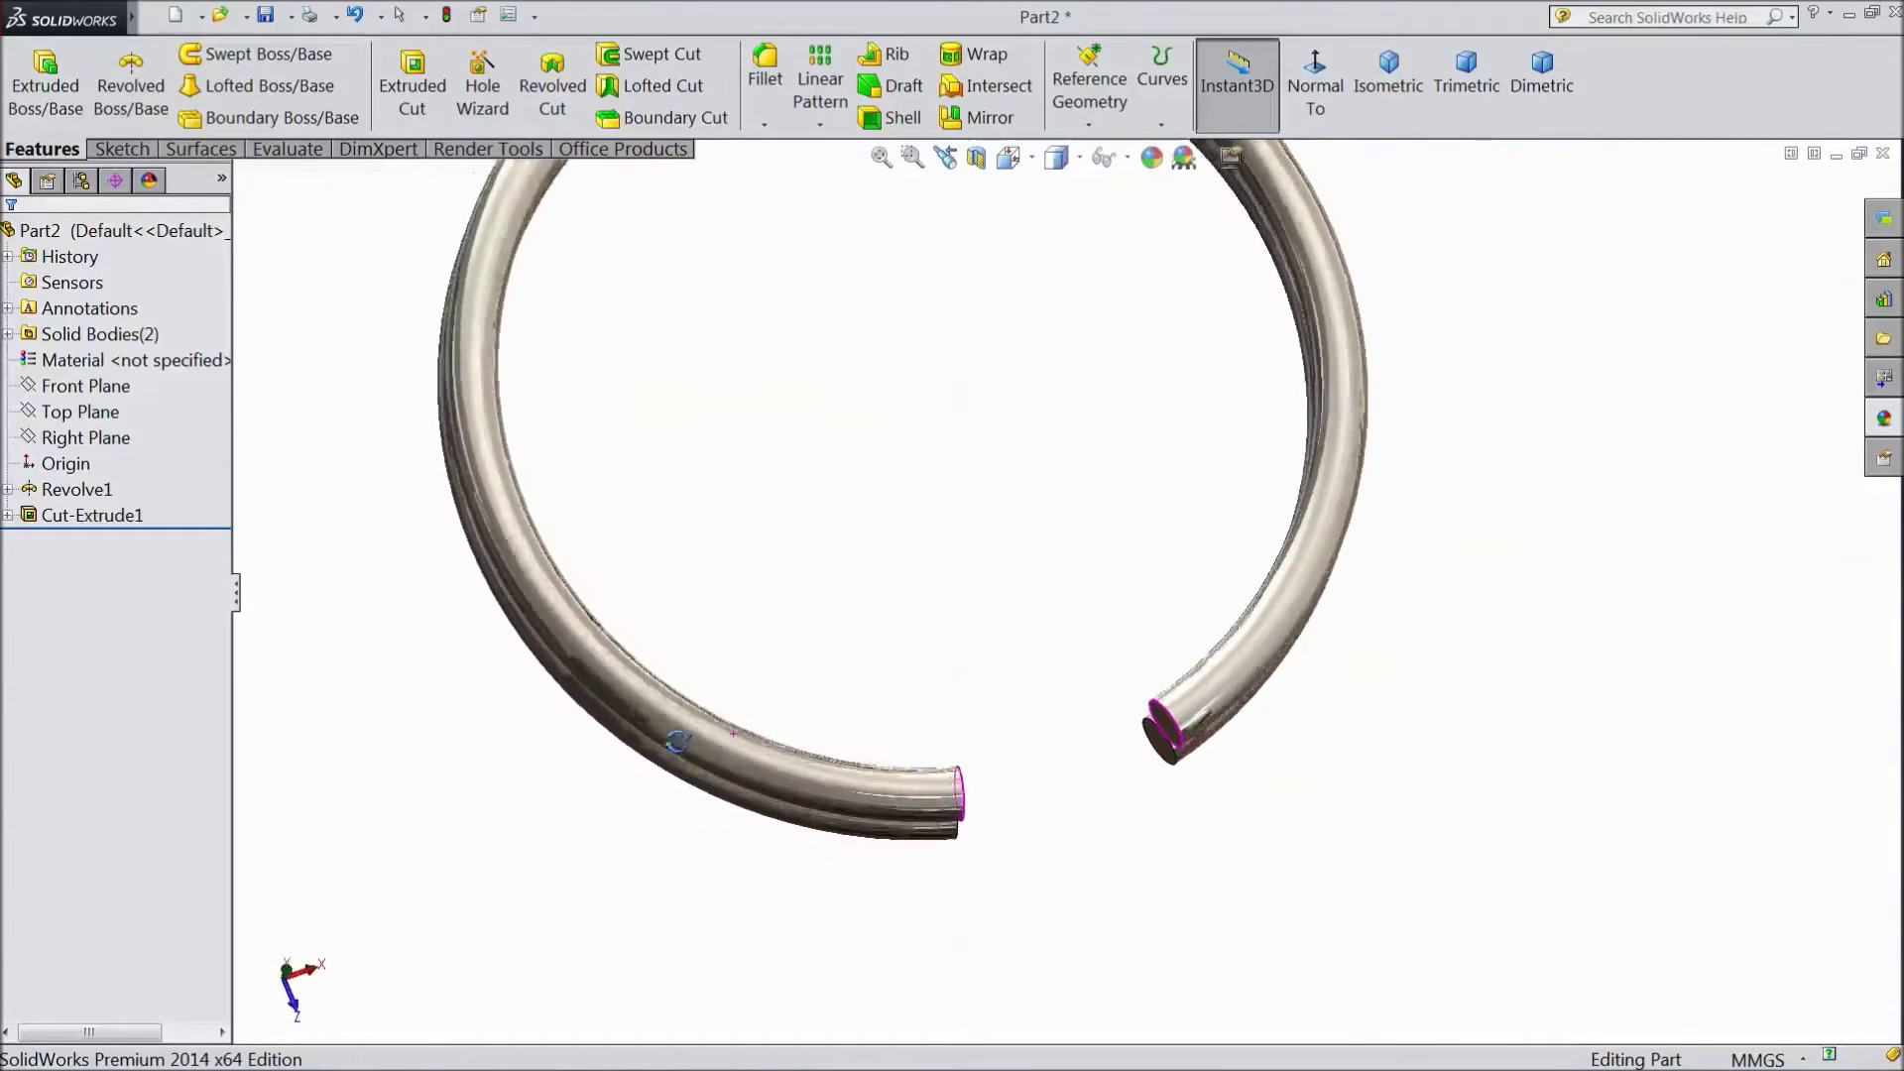
pyautogui.moveTo(678, 740); pyautogui.dragTo(608, 574, button='middle')
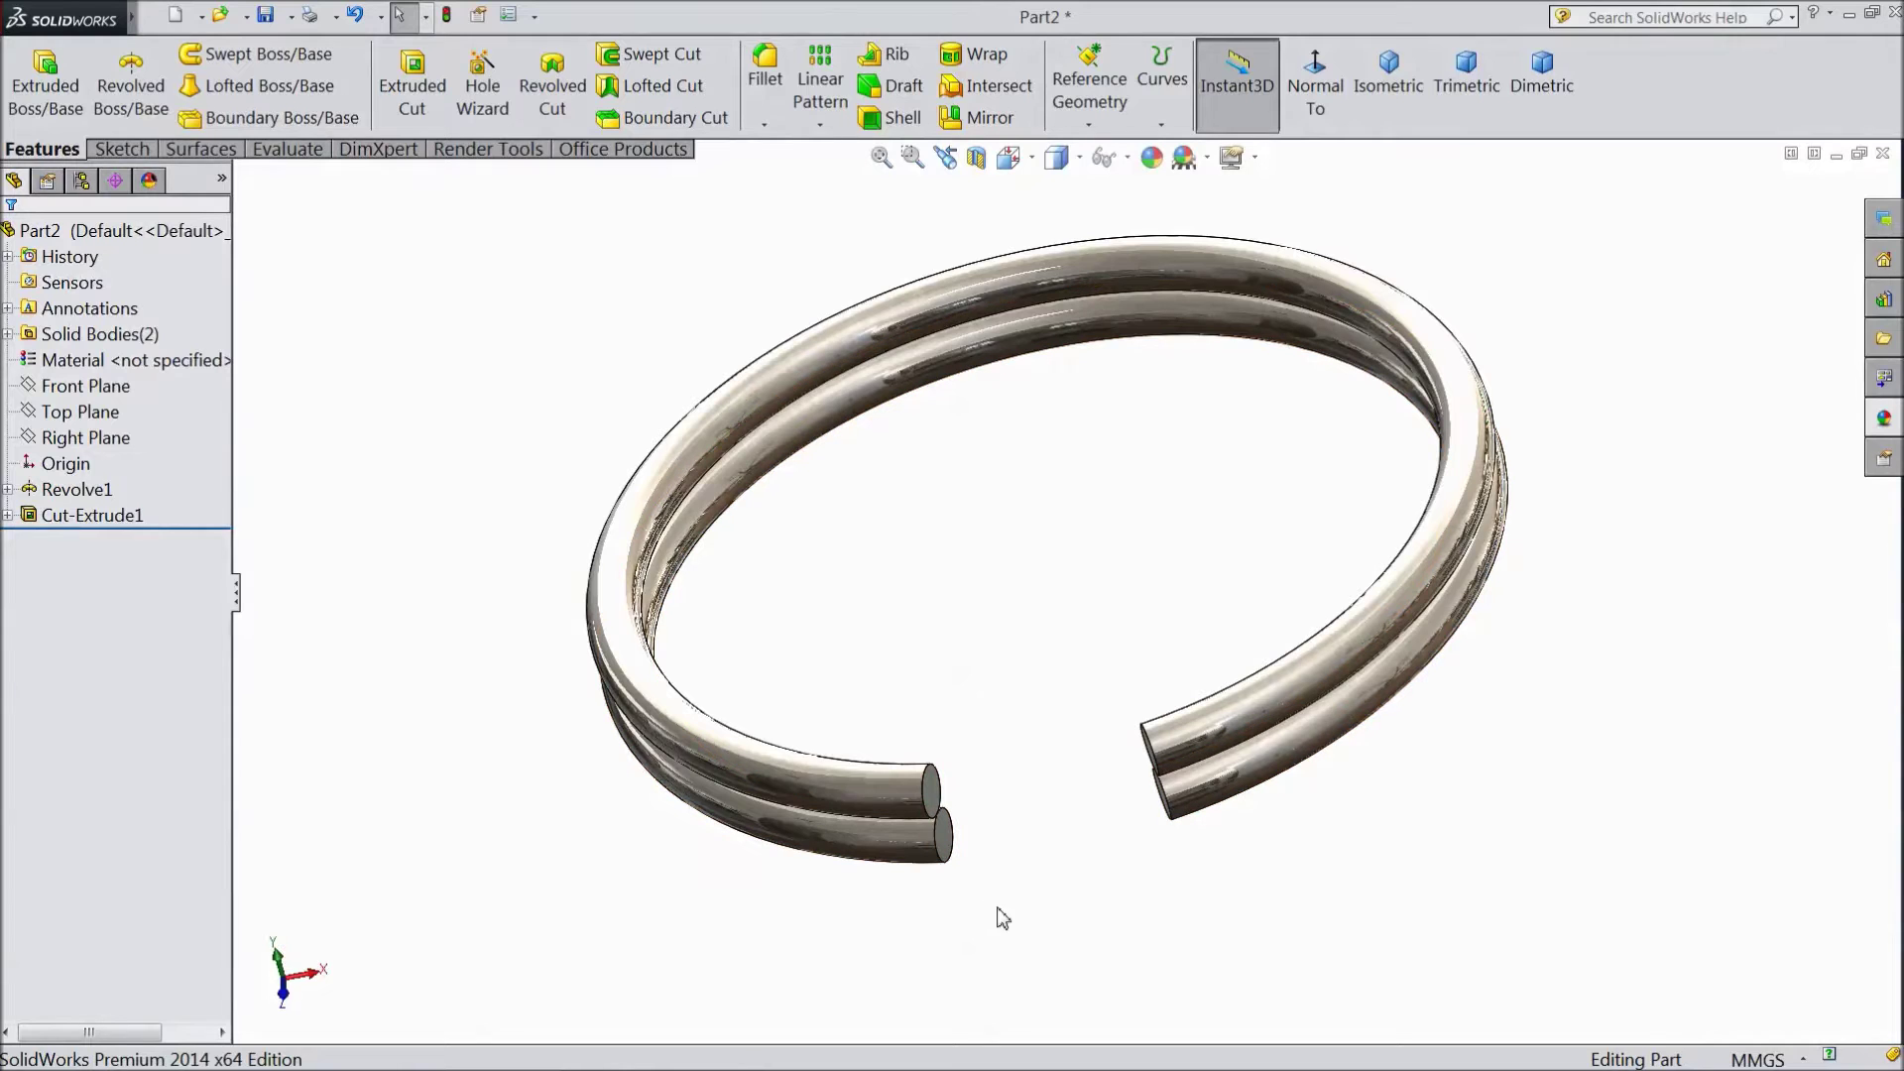
pyautogui.moveTo(1075, 889); pyautogui.dragTo(1105, 929, button='middle')
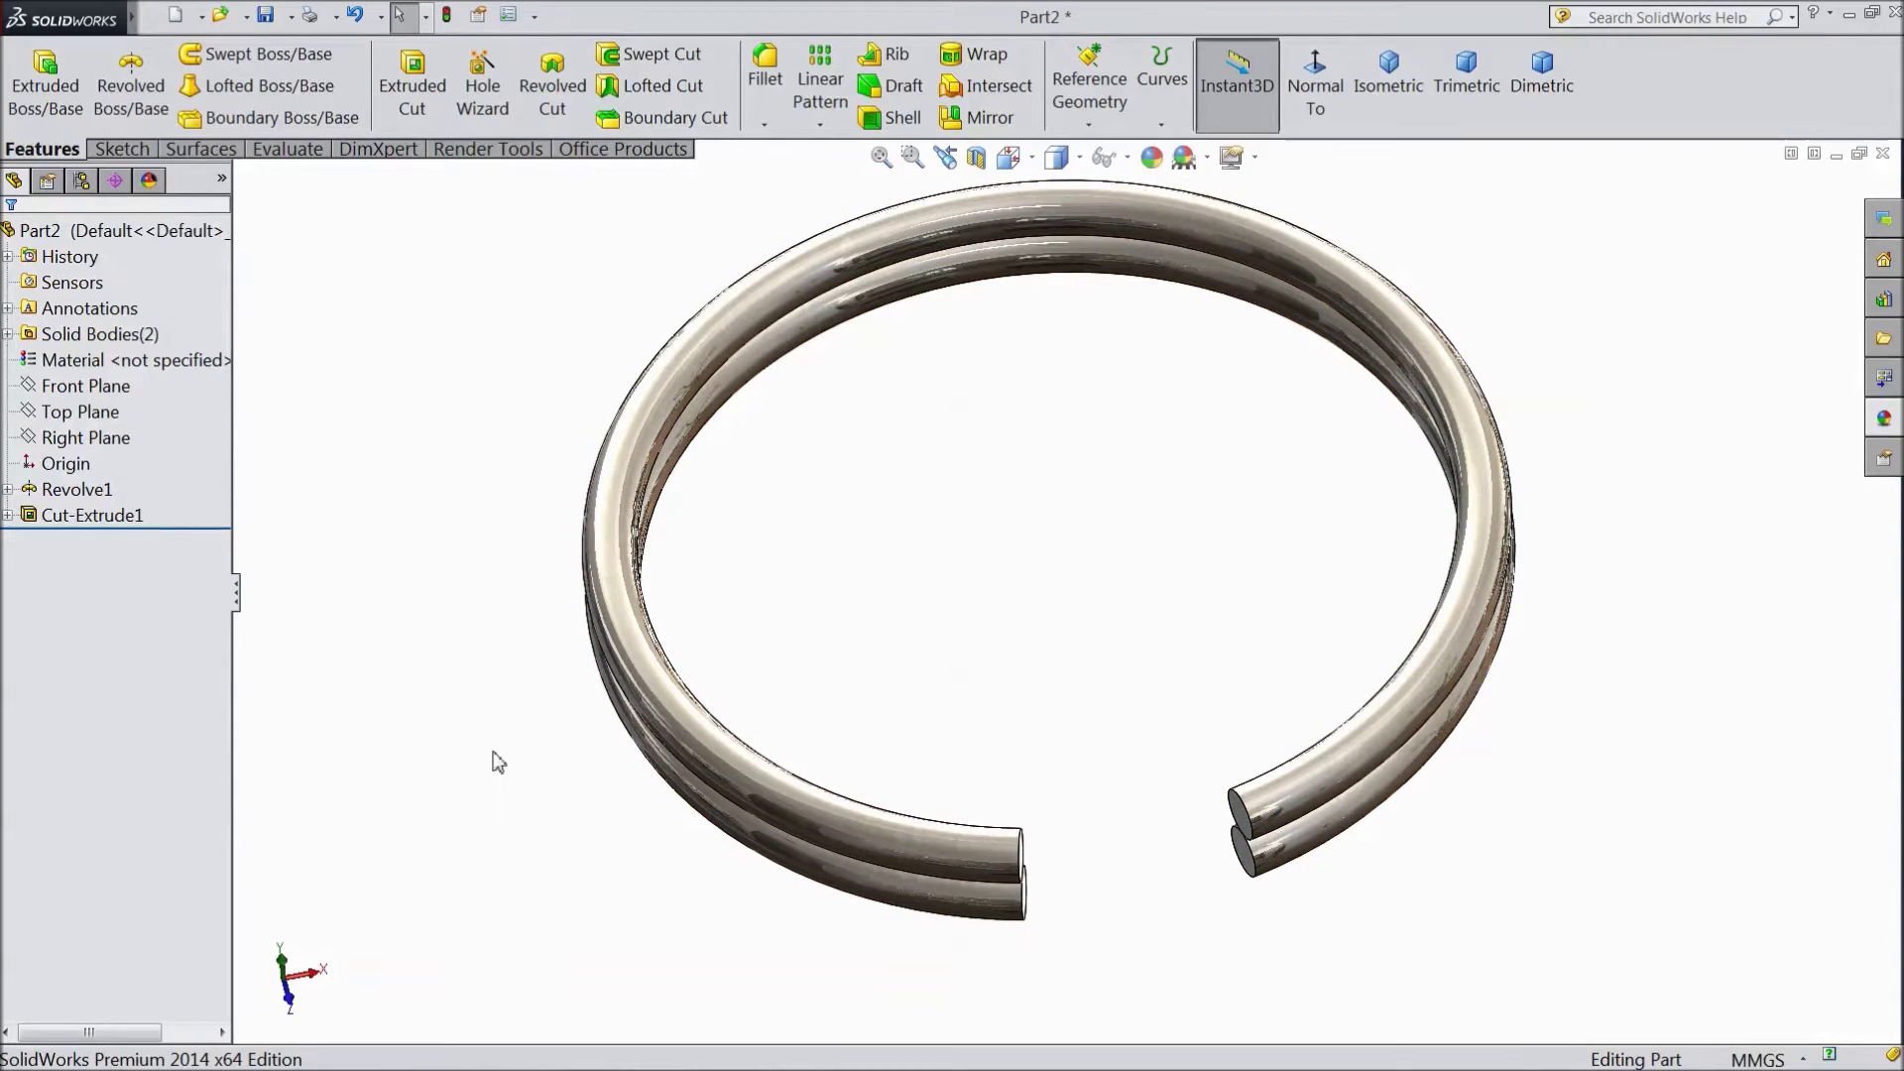
pyautogui.moveTo(506, 846); pyautogui.dragTo(489, 850, button='middle')
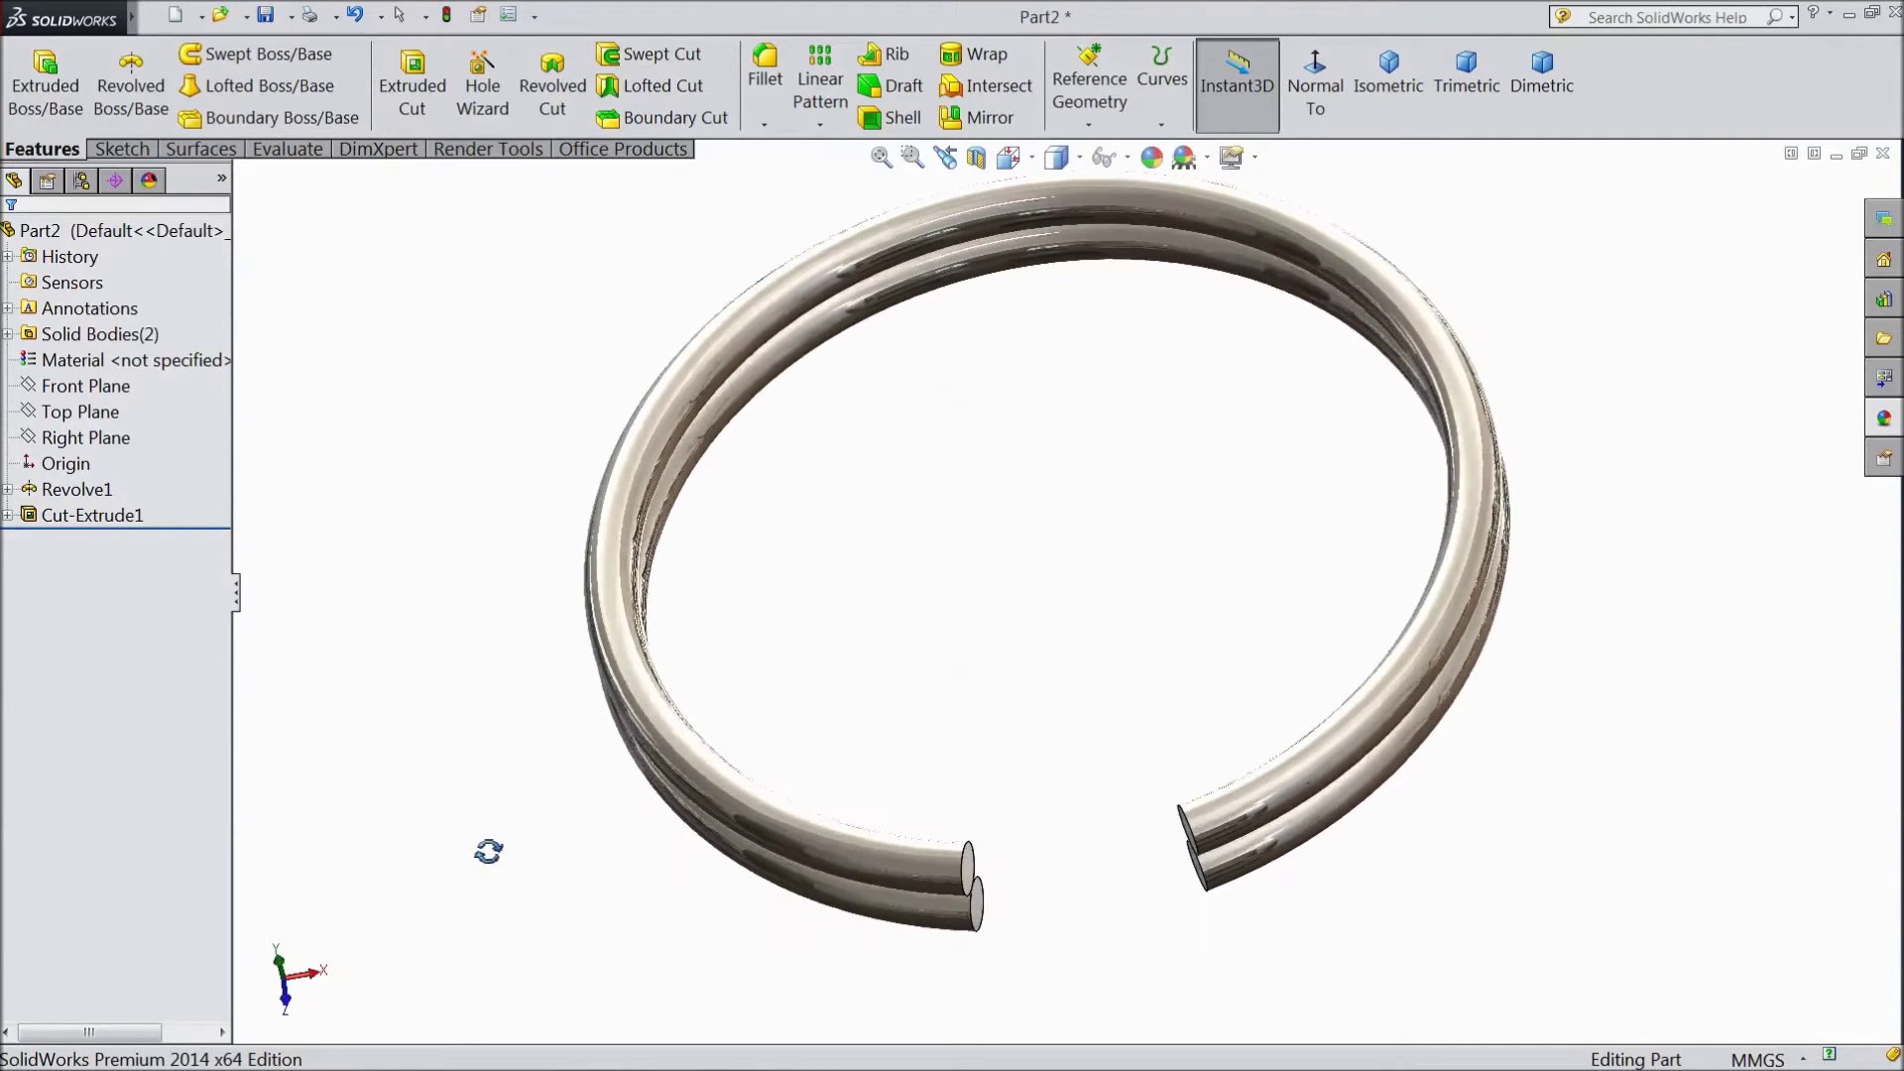
pyautogui.click(45, 418)
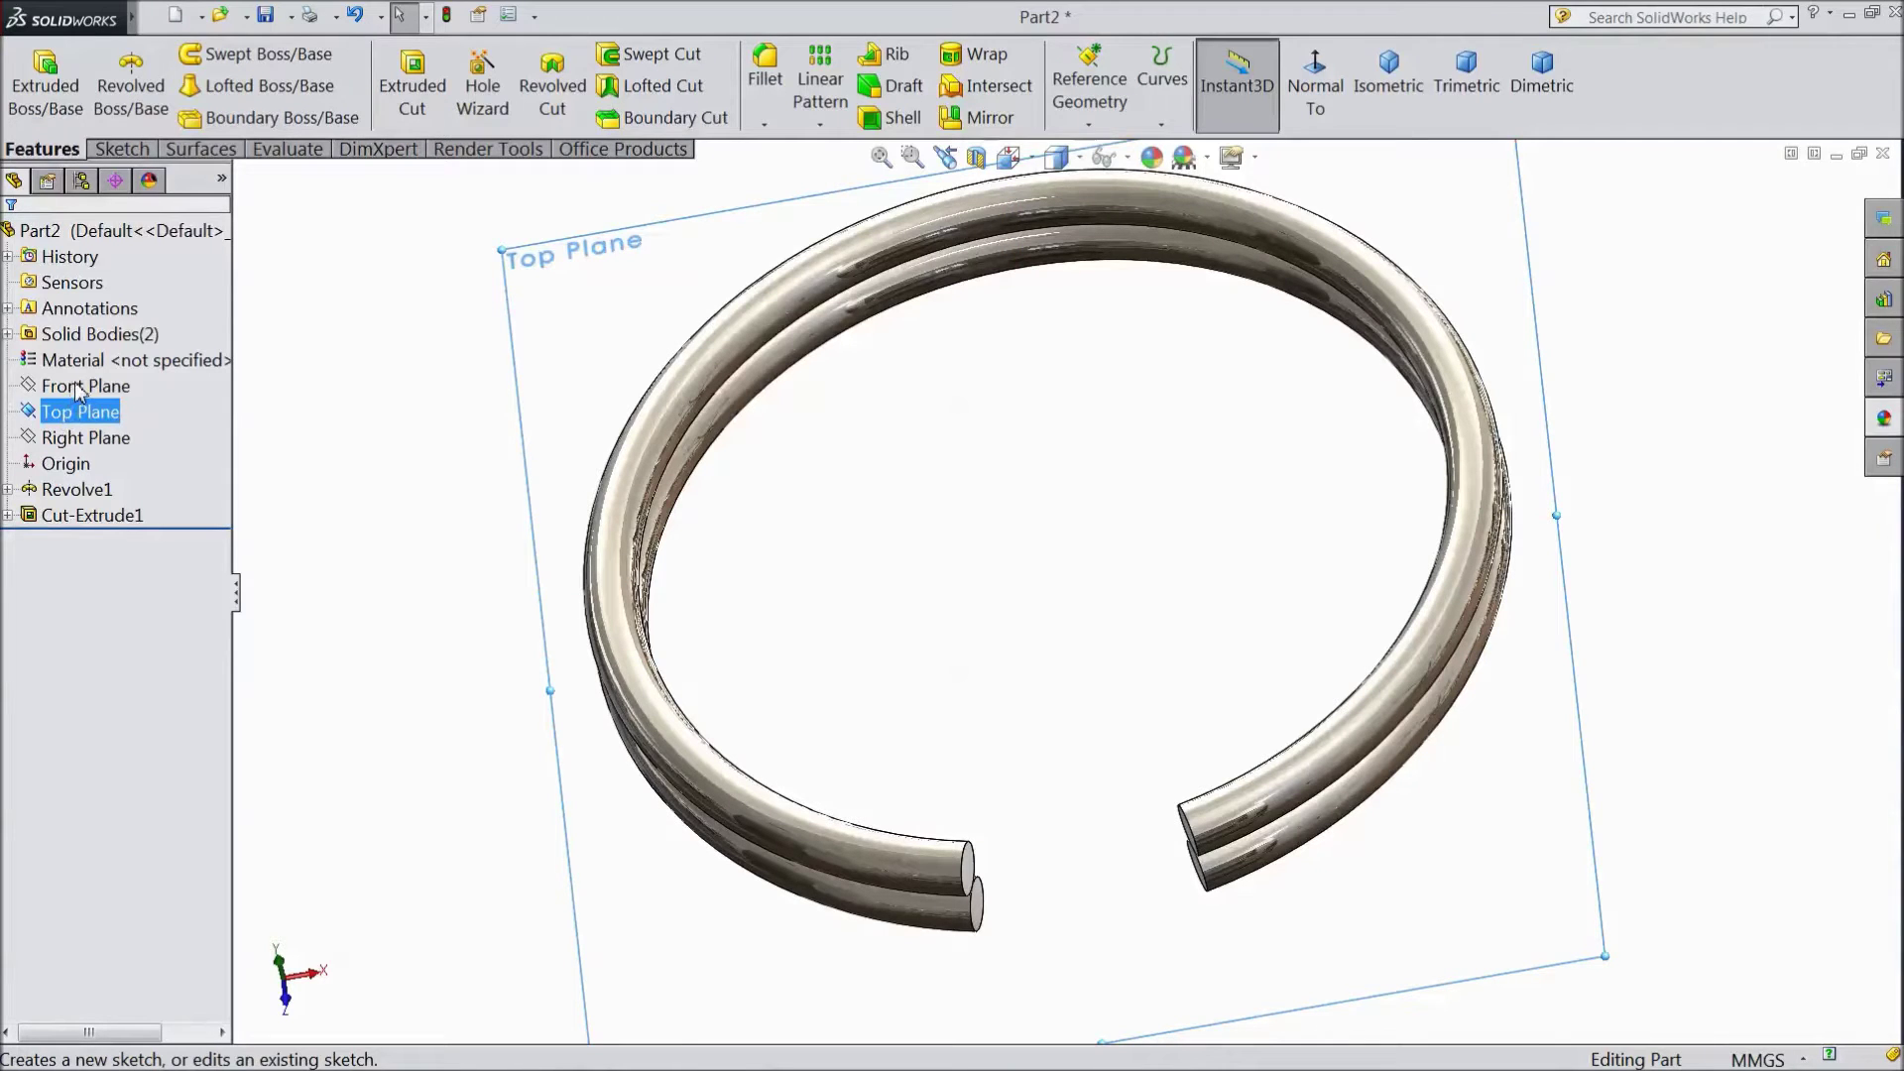
# Sketch a centre-point arc on the Top Plane, centred on the origin, spanning the two pipe ends.
pyautogui.click(79, 390)
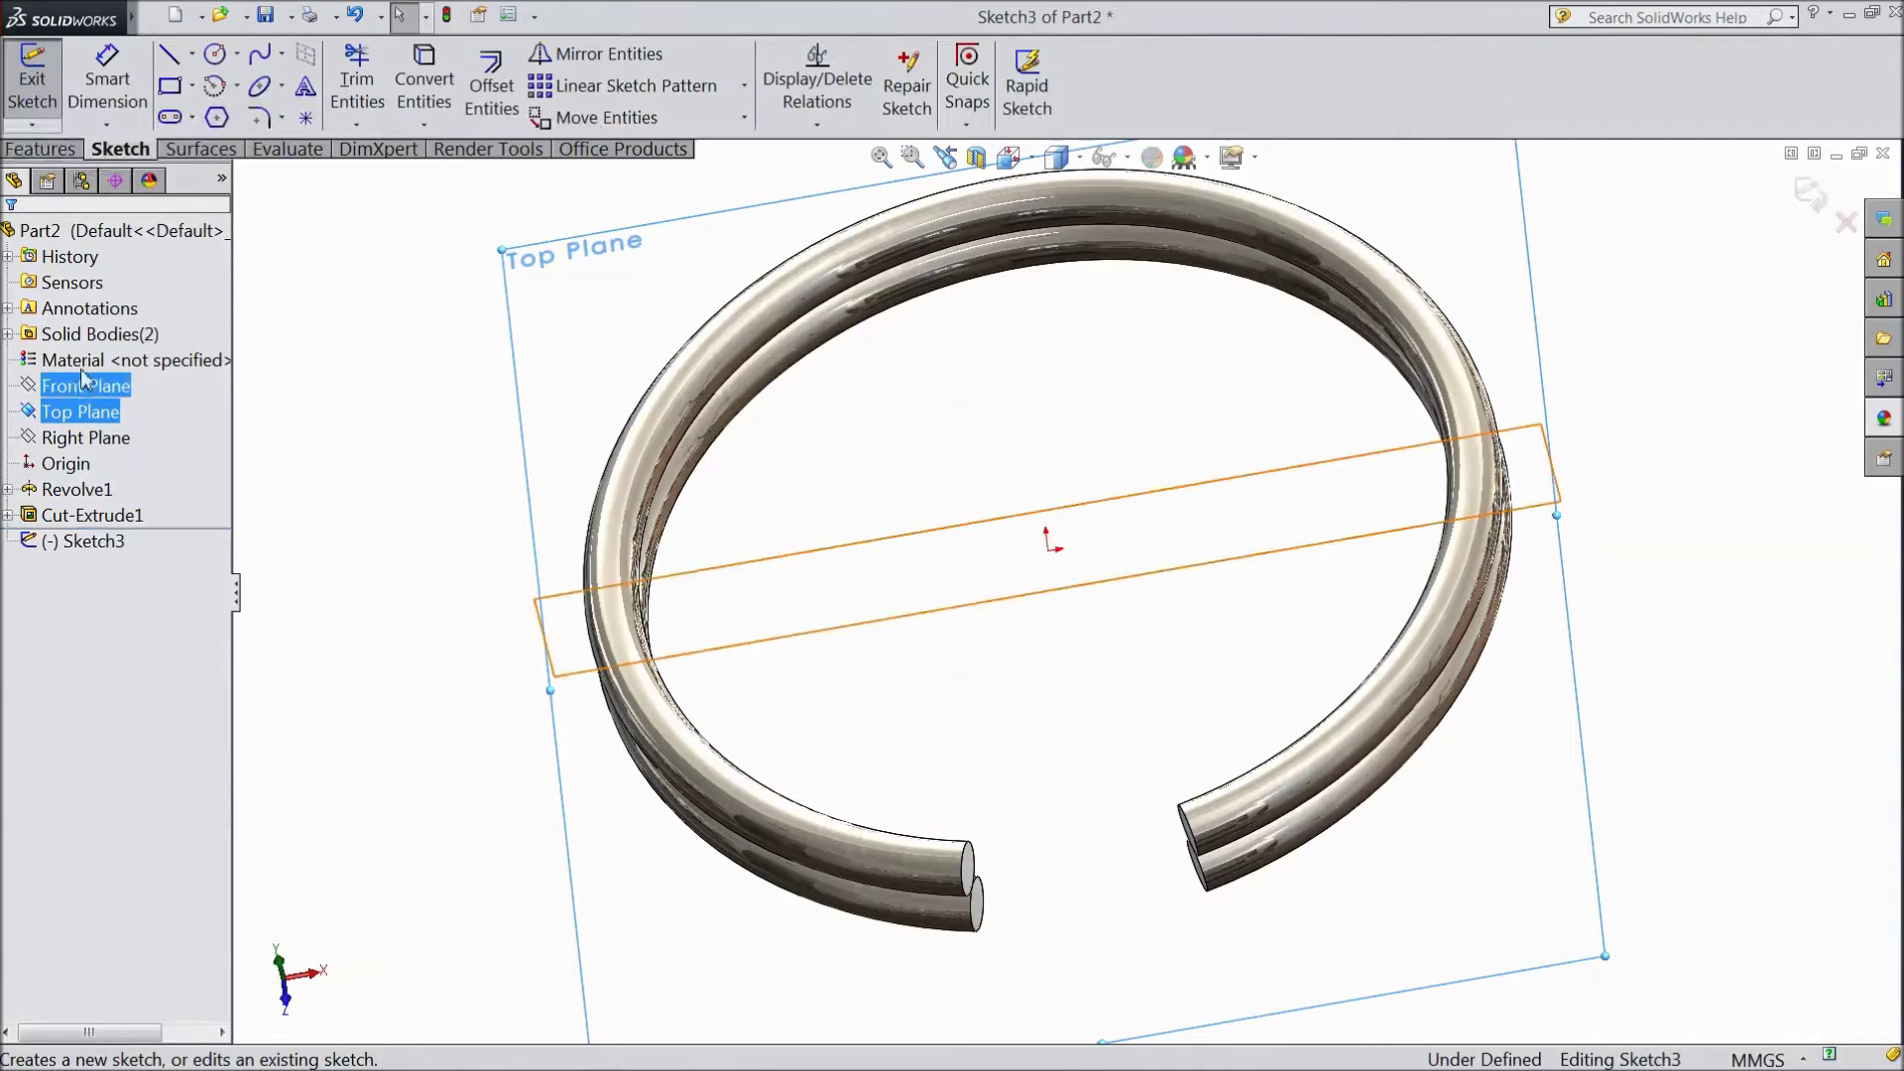
pyautogui.click(45, 149)
pyautogui.click(1315, 85)
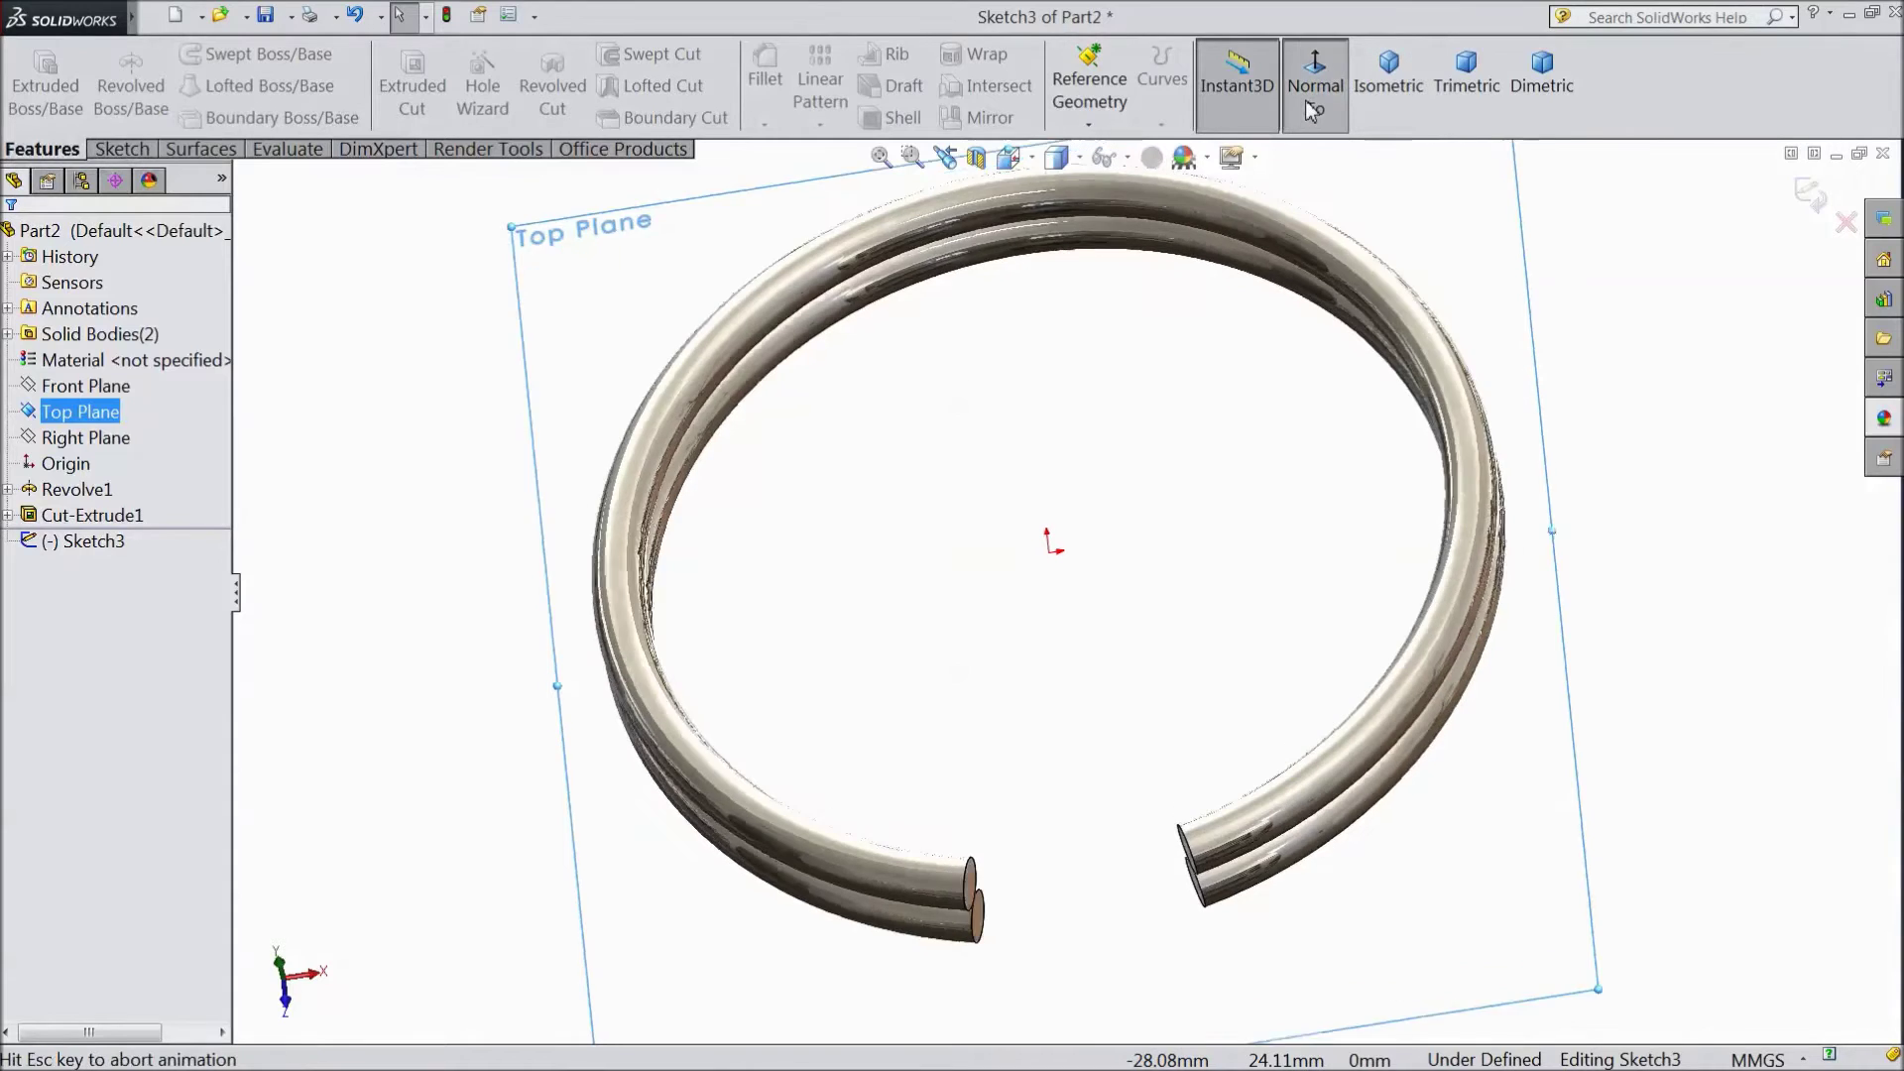
pyautogui.click(122, 148)
pyautogui.click(237, 86)
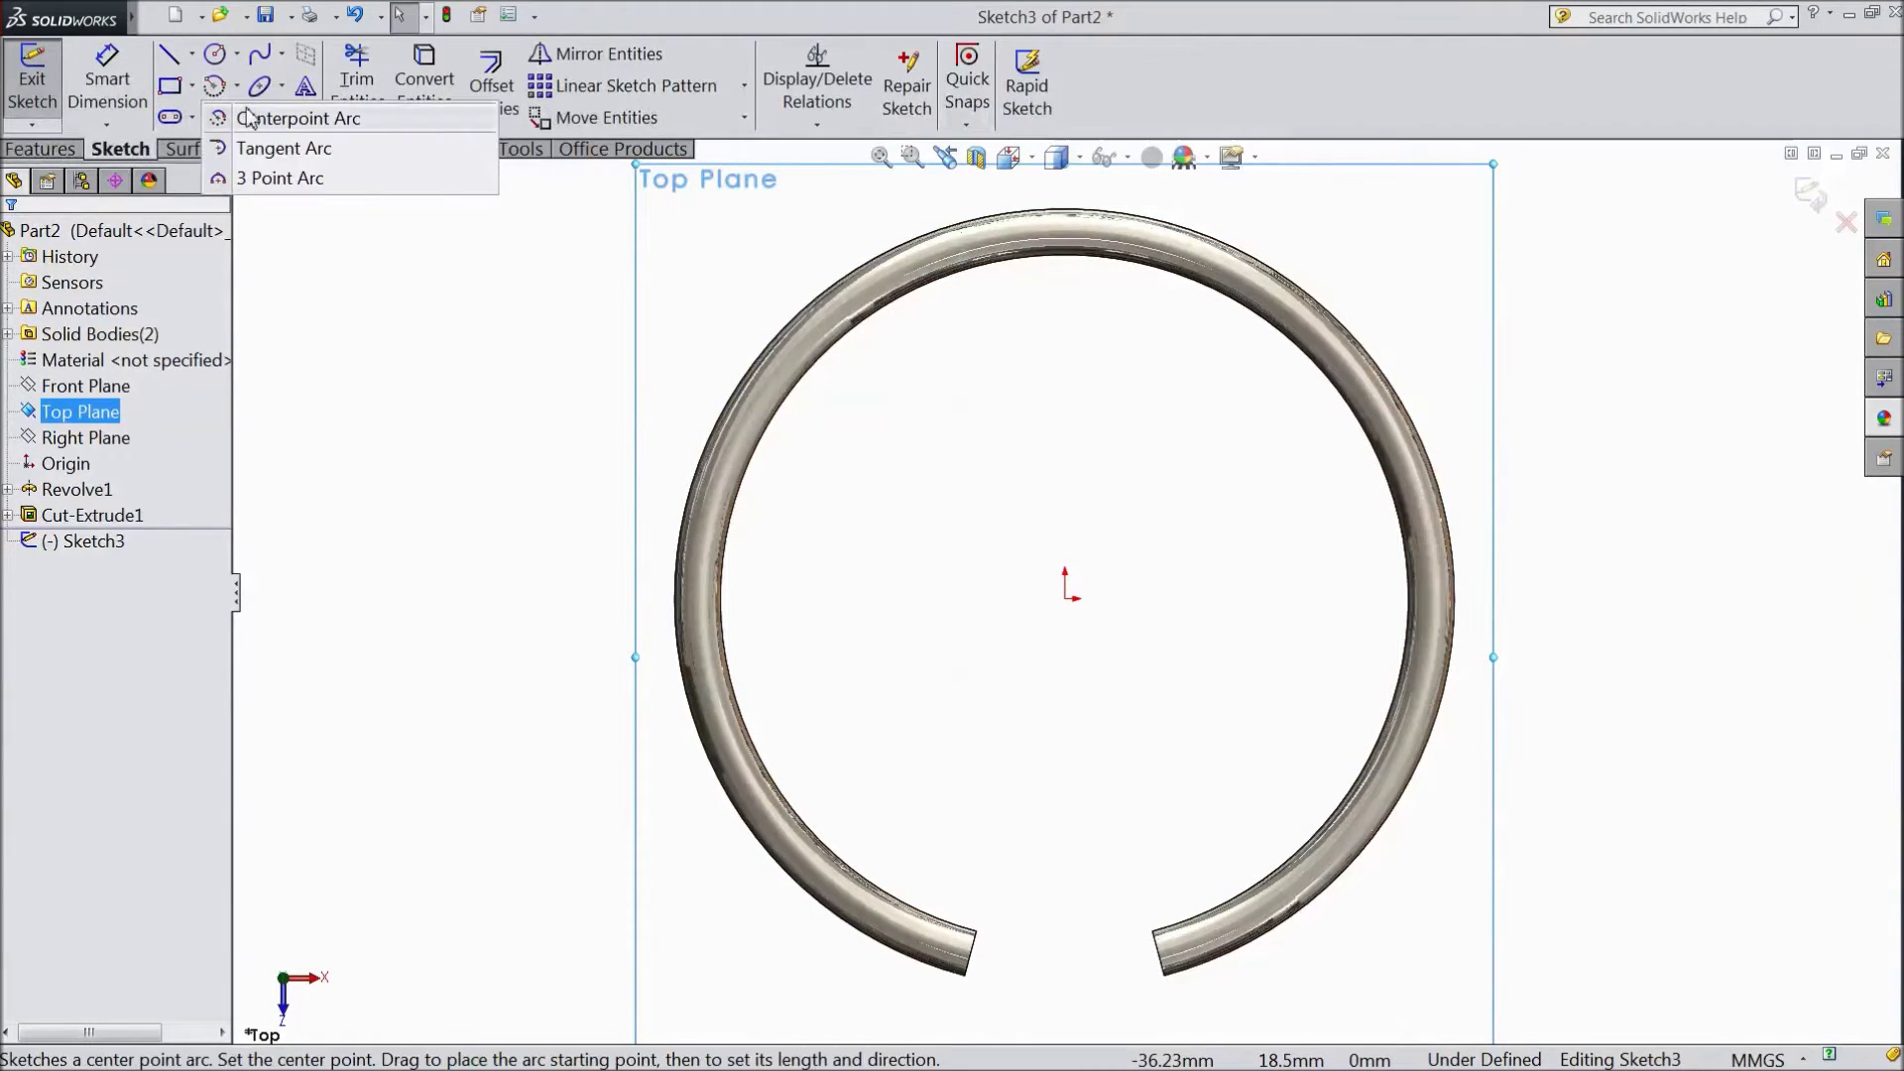
pyautogui.click(276, 111)
pyautogui.scroll(-2, 1177, 1041)
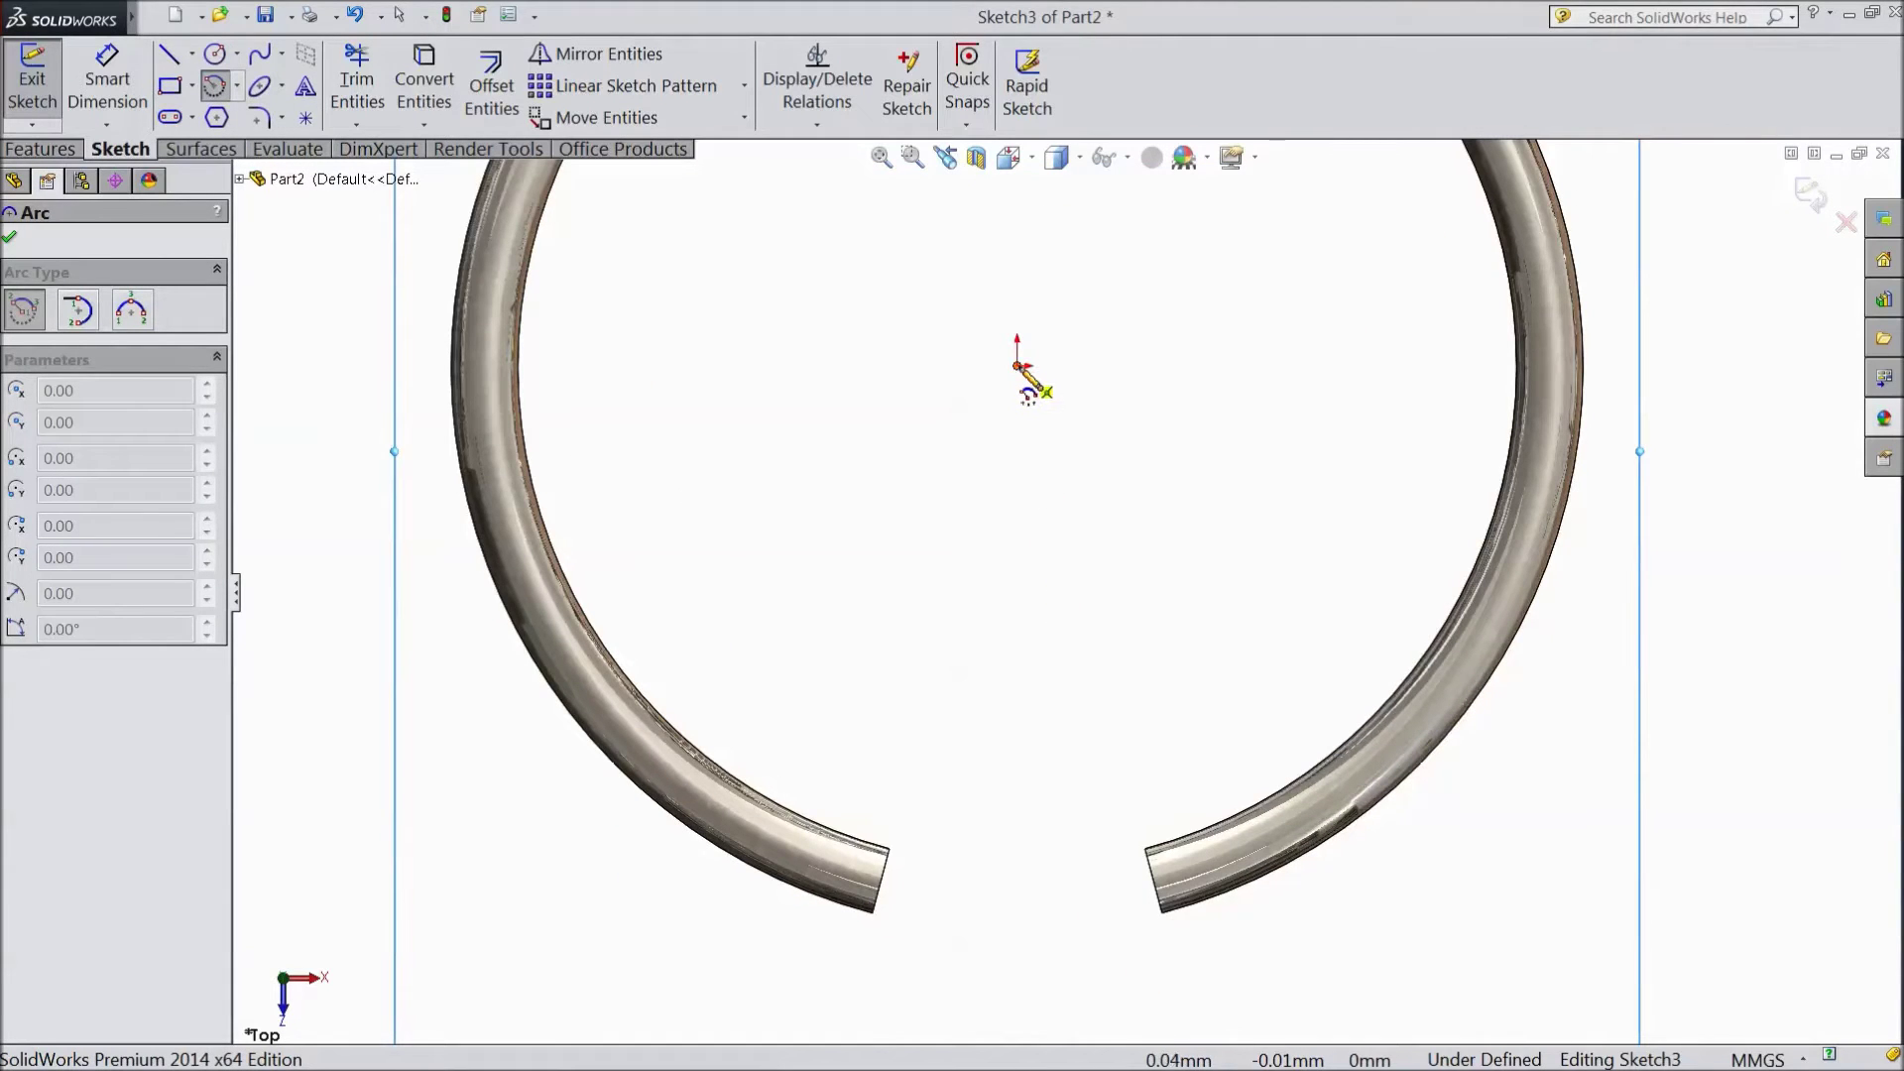
pyautogui.click(1022, 367)
pyautogui.scroll(-1, 879, 938)
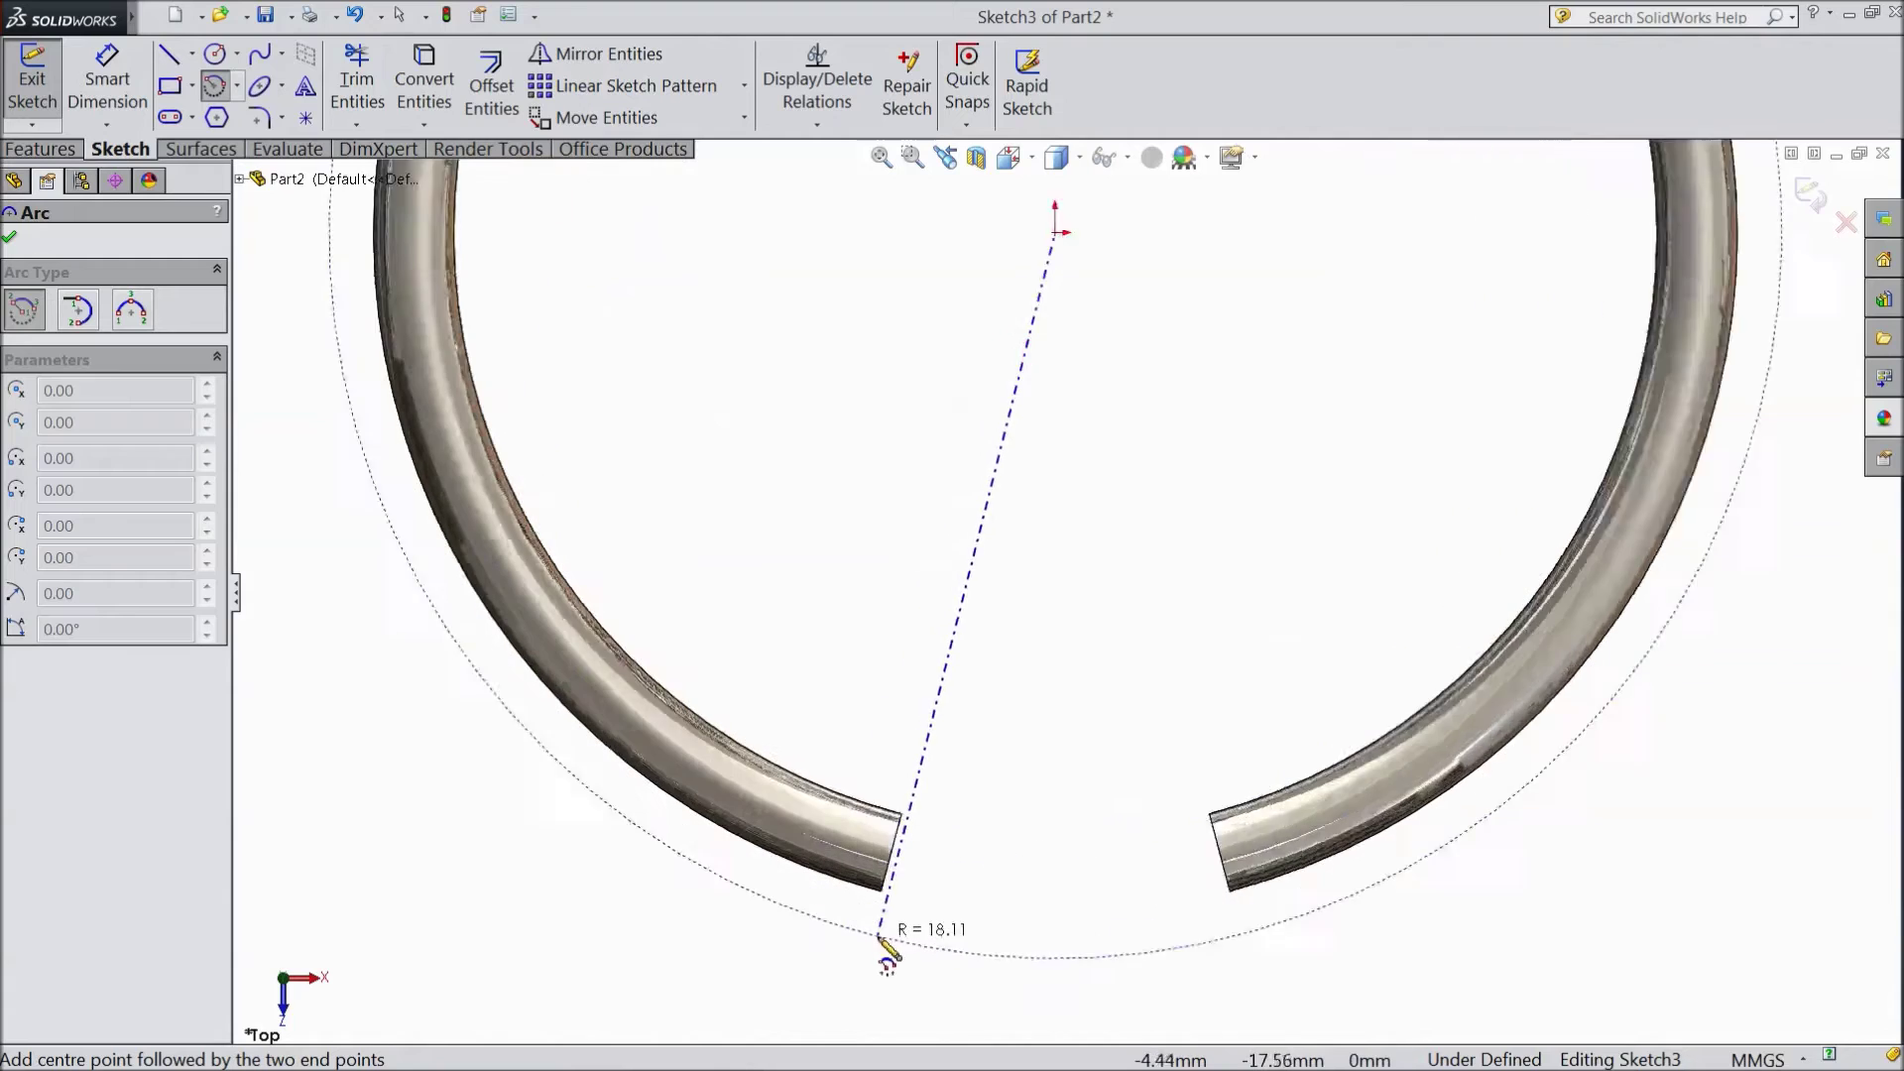
pyautogui.scroll(-1, 886, 952)
pyautogui.click(805, 776)
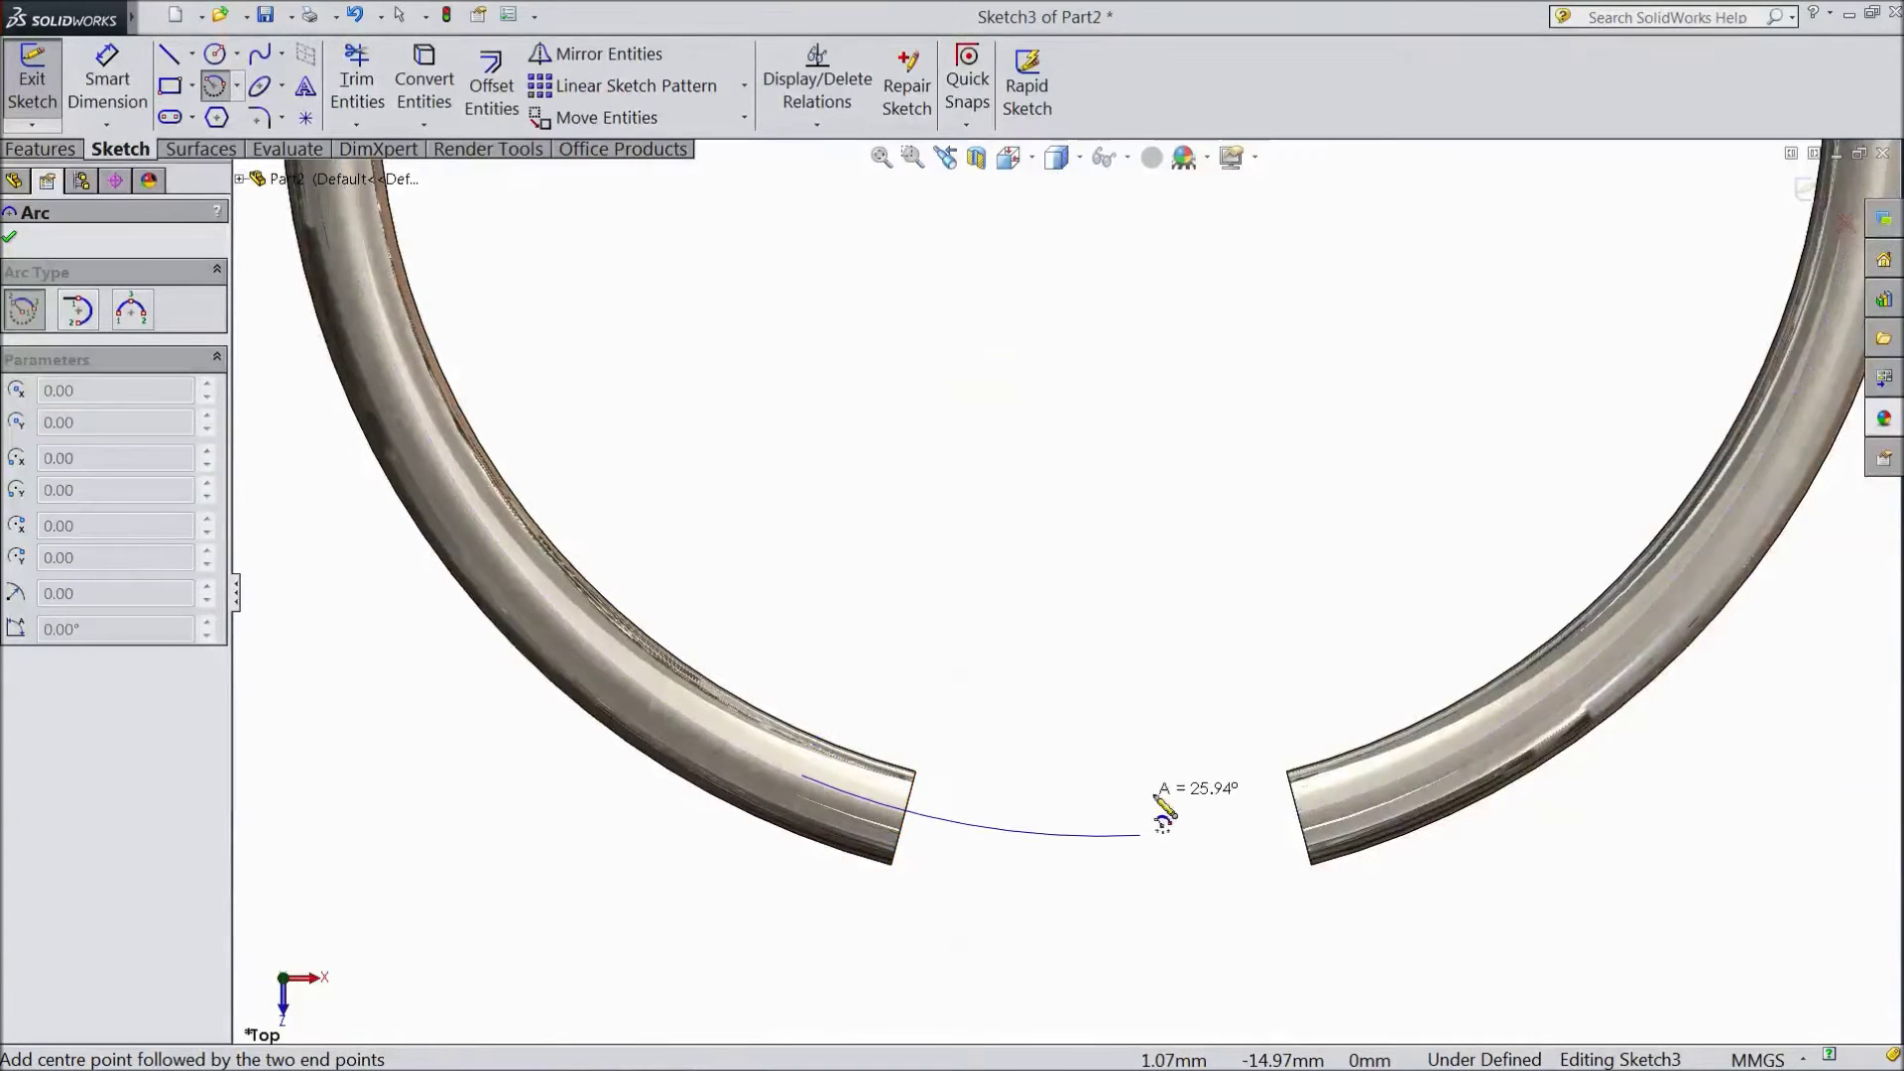
pyautogui.click(1385, 782)
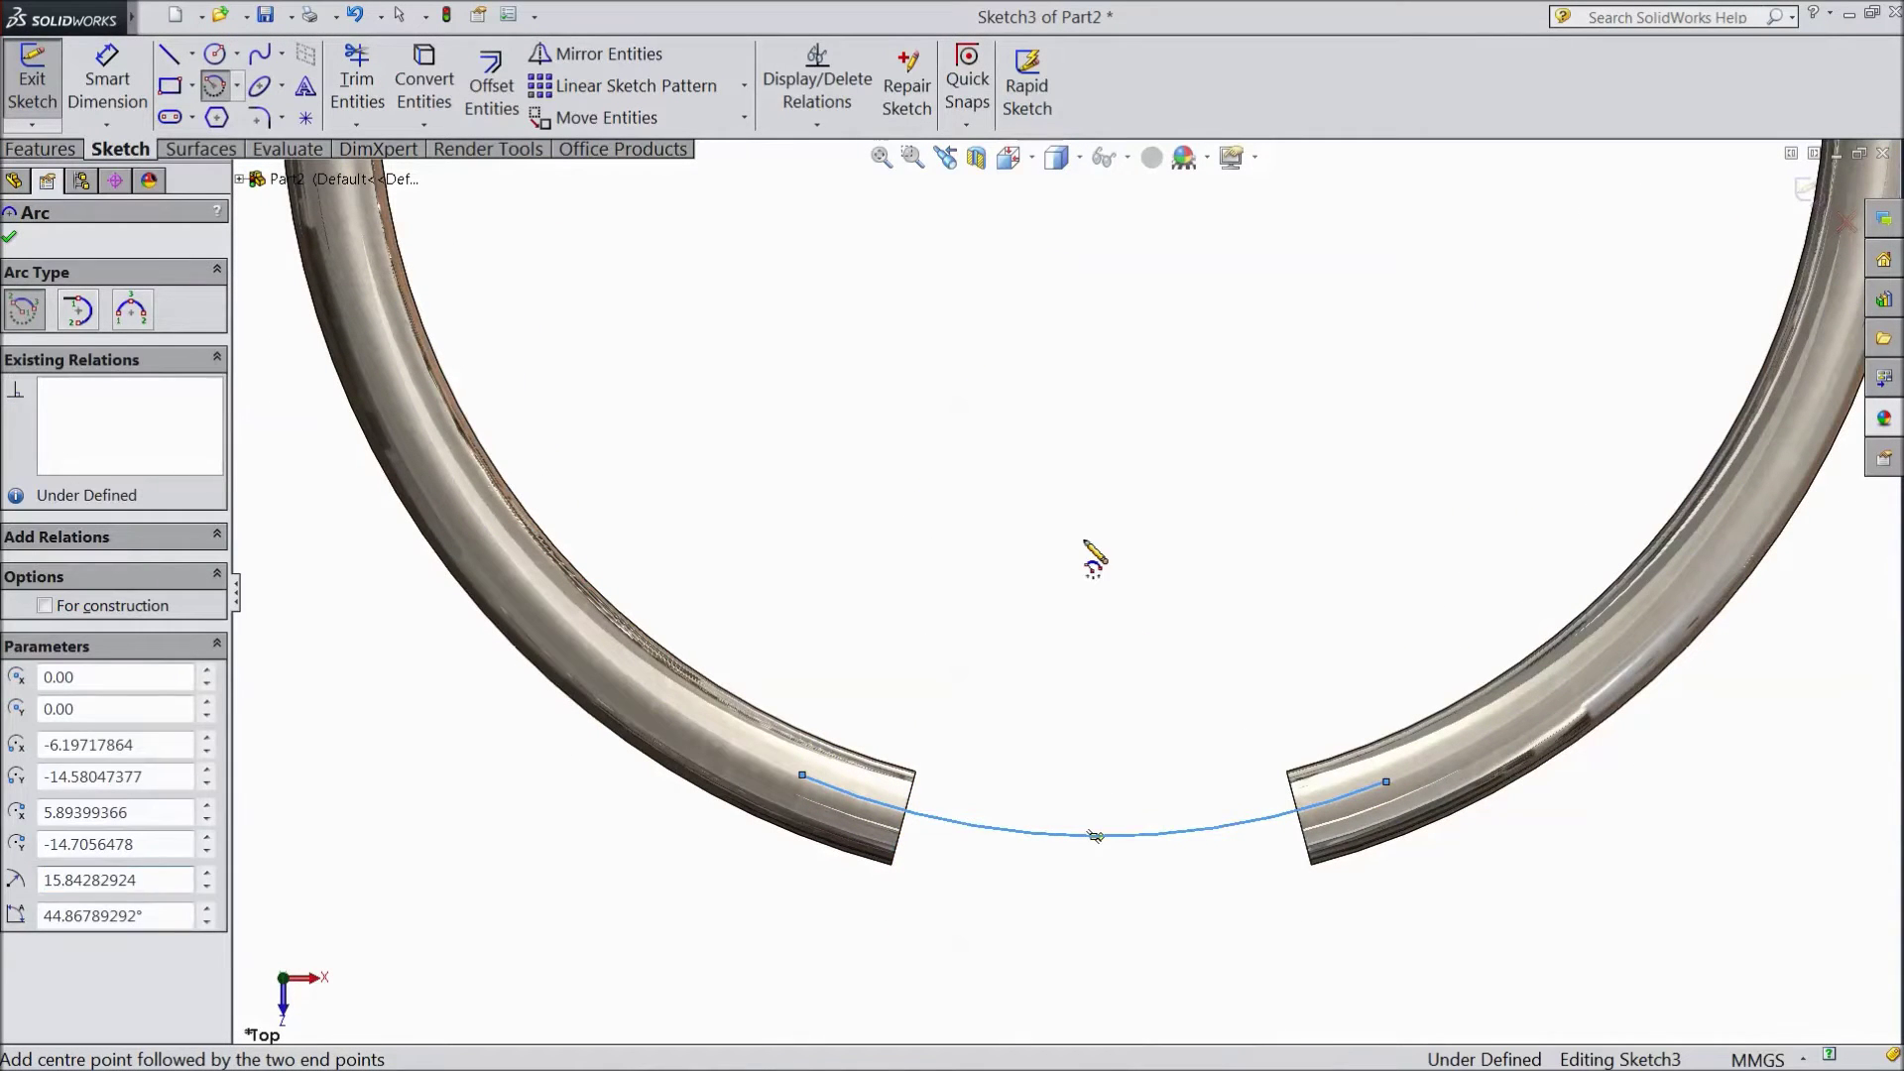
pyautogui.rightClick(1093, 560)
pyautogui.click(1143, 248)
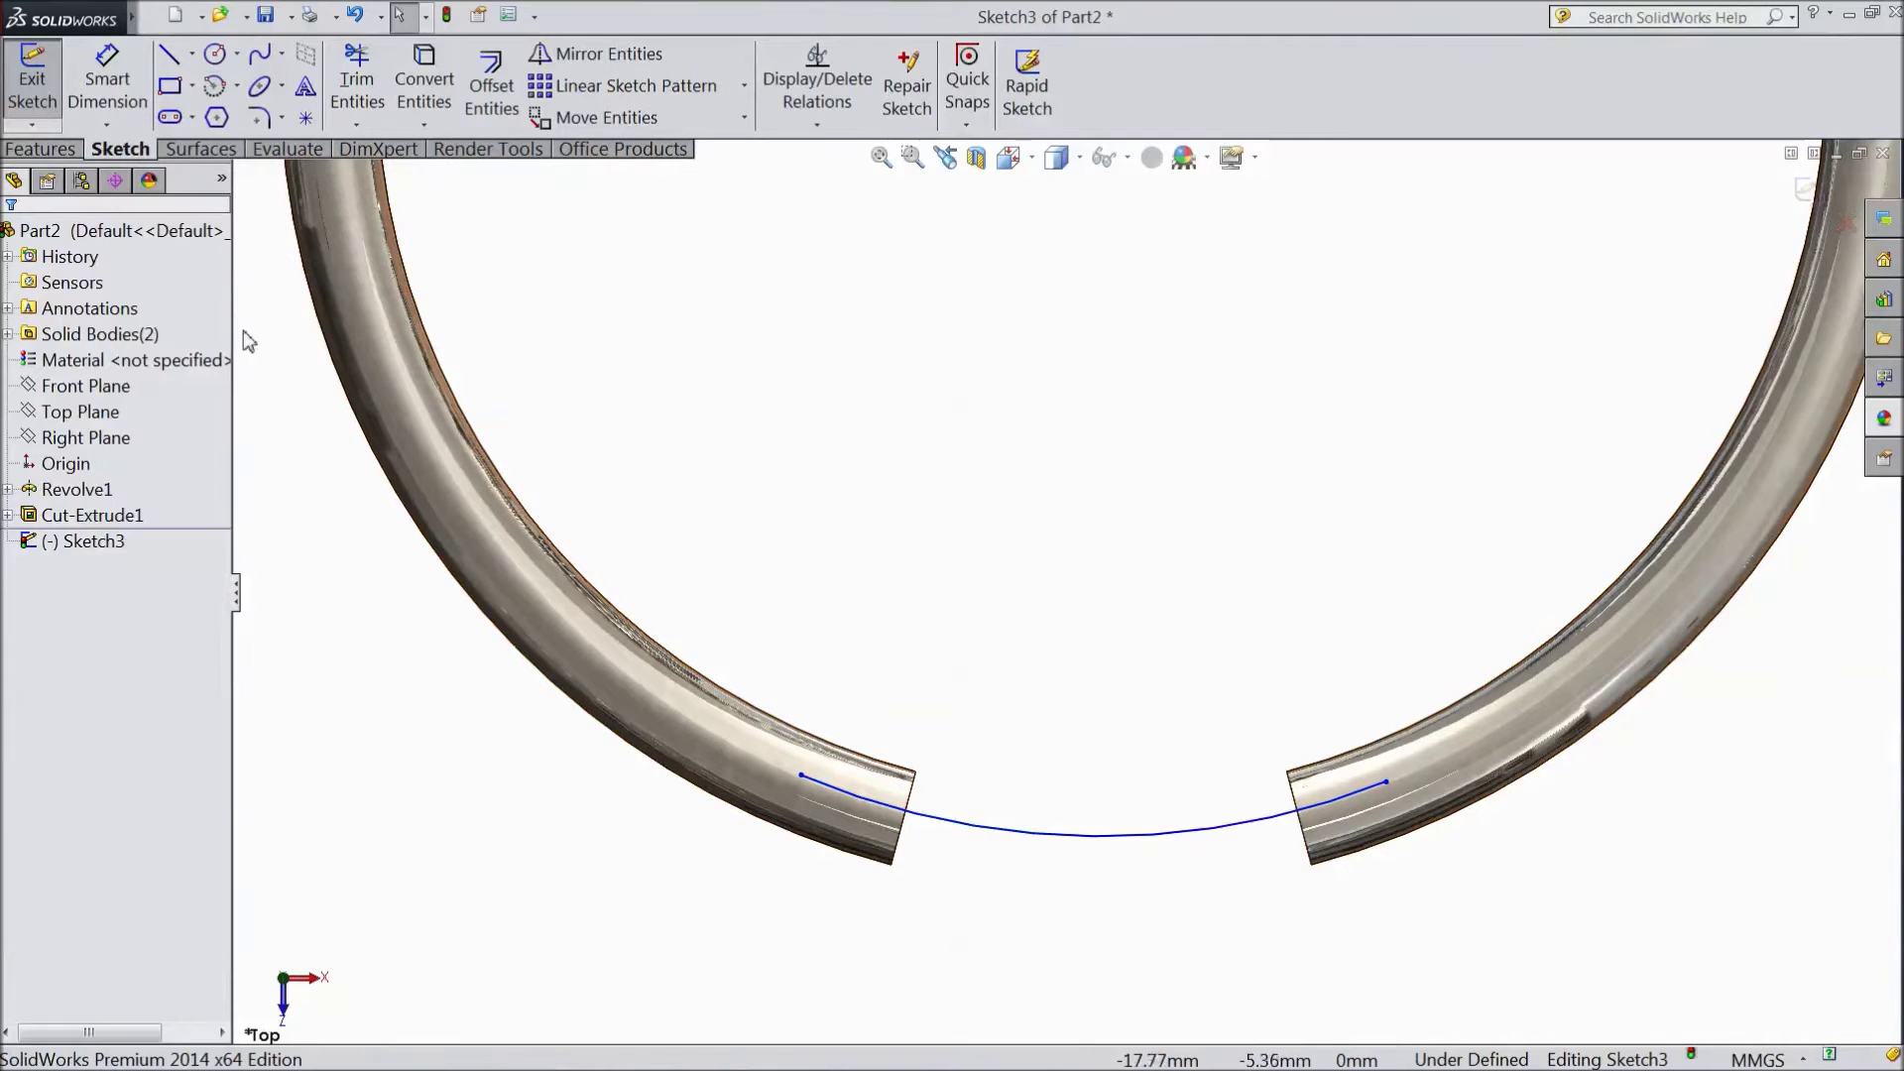
# Dimension the arc's radius to 16 mm with Smart Dimension.
pyautogui.click(108, 82)
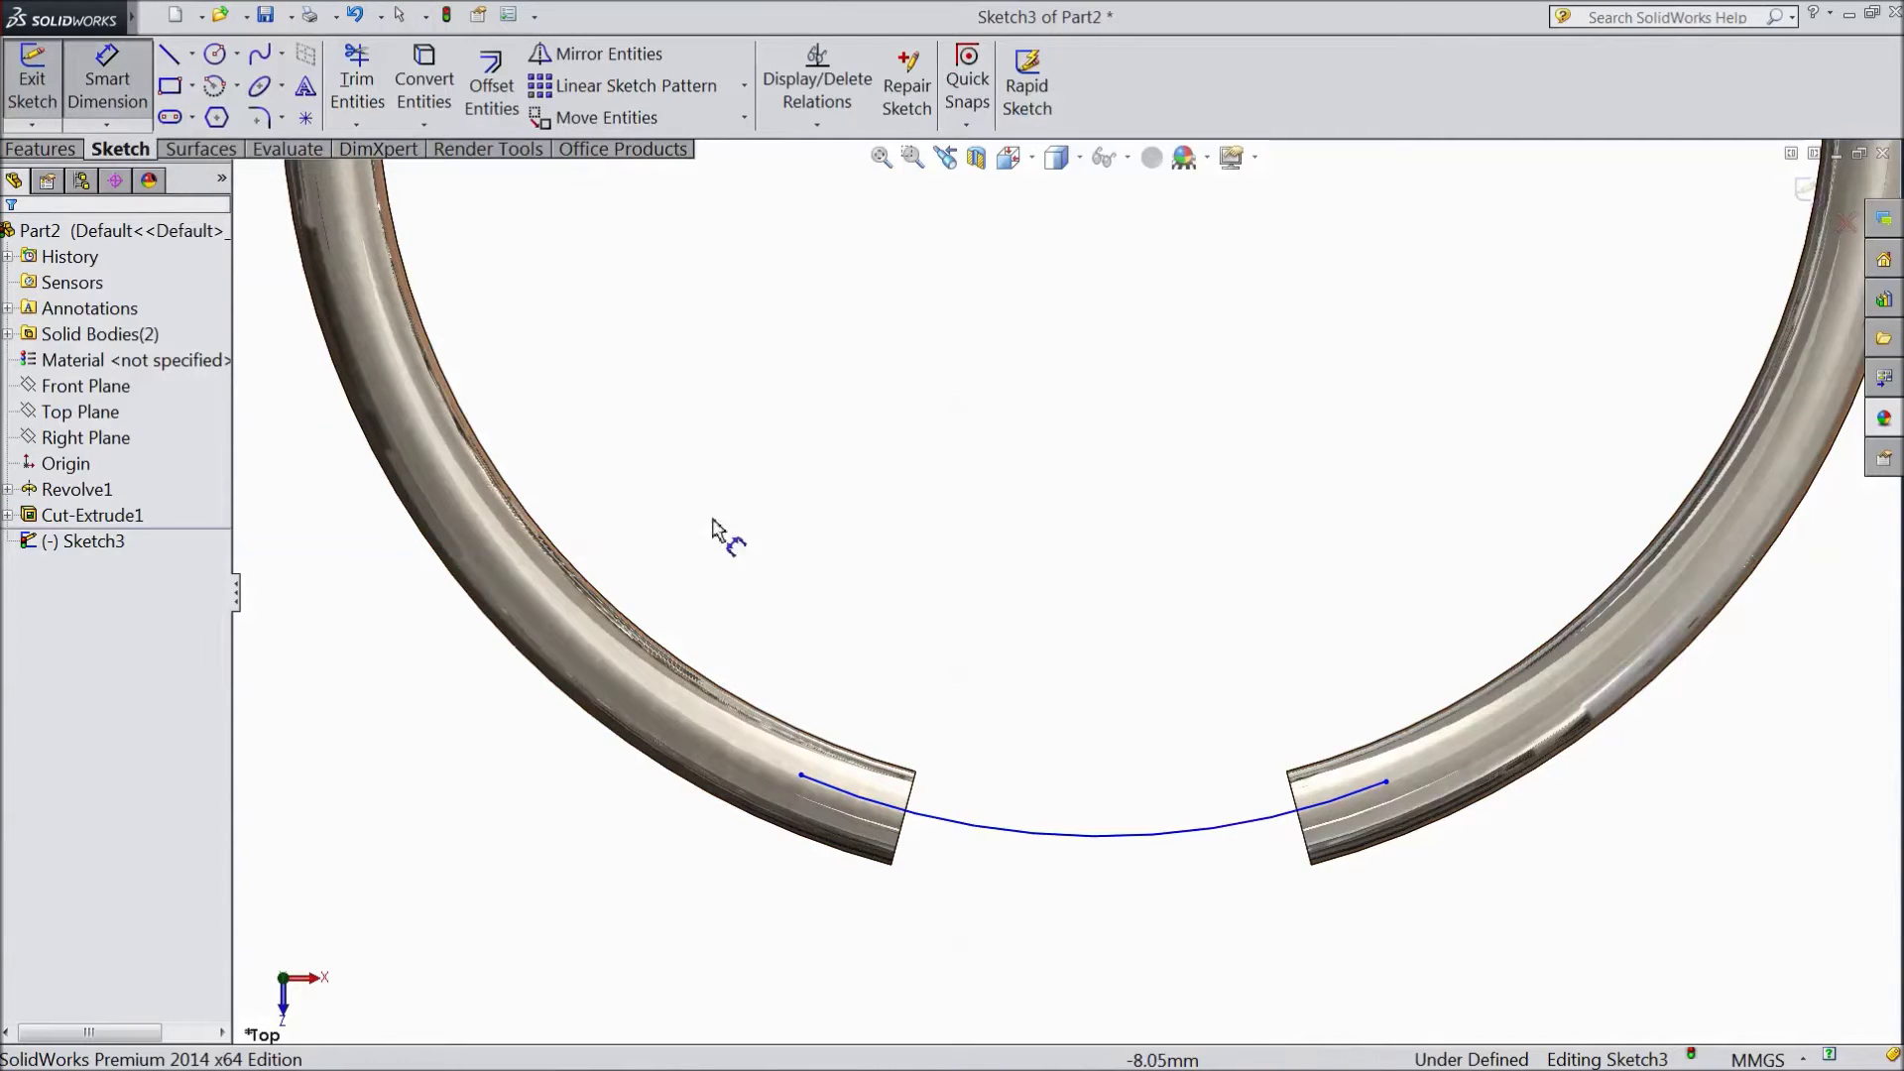
pyautogui.click(969, 830)
pyautogui.click(968, 520)
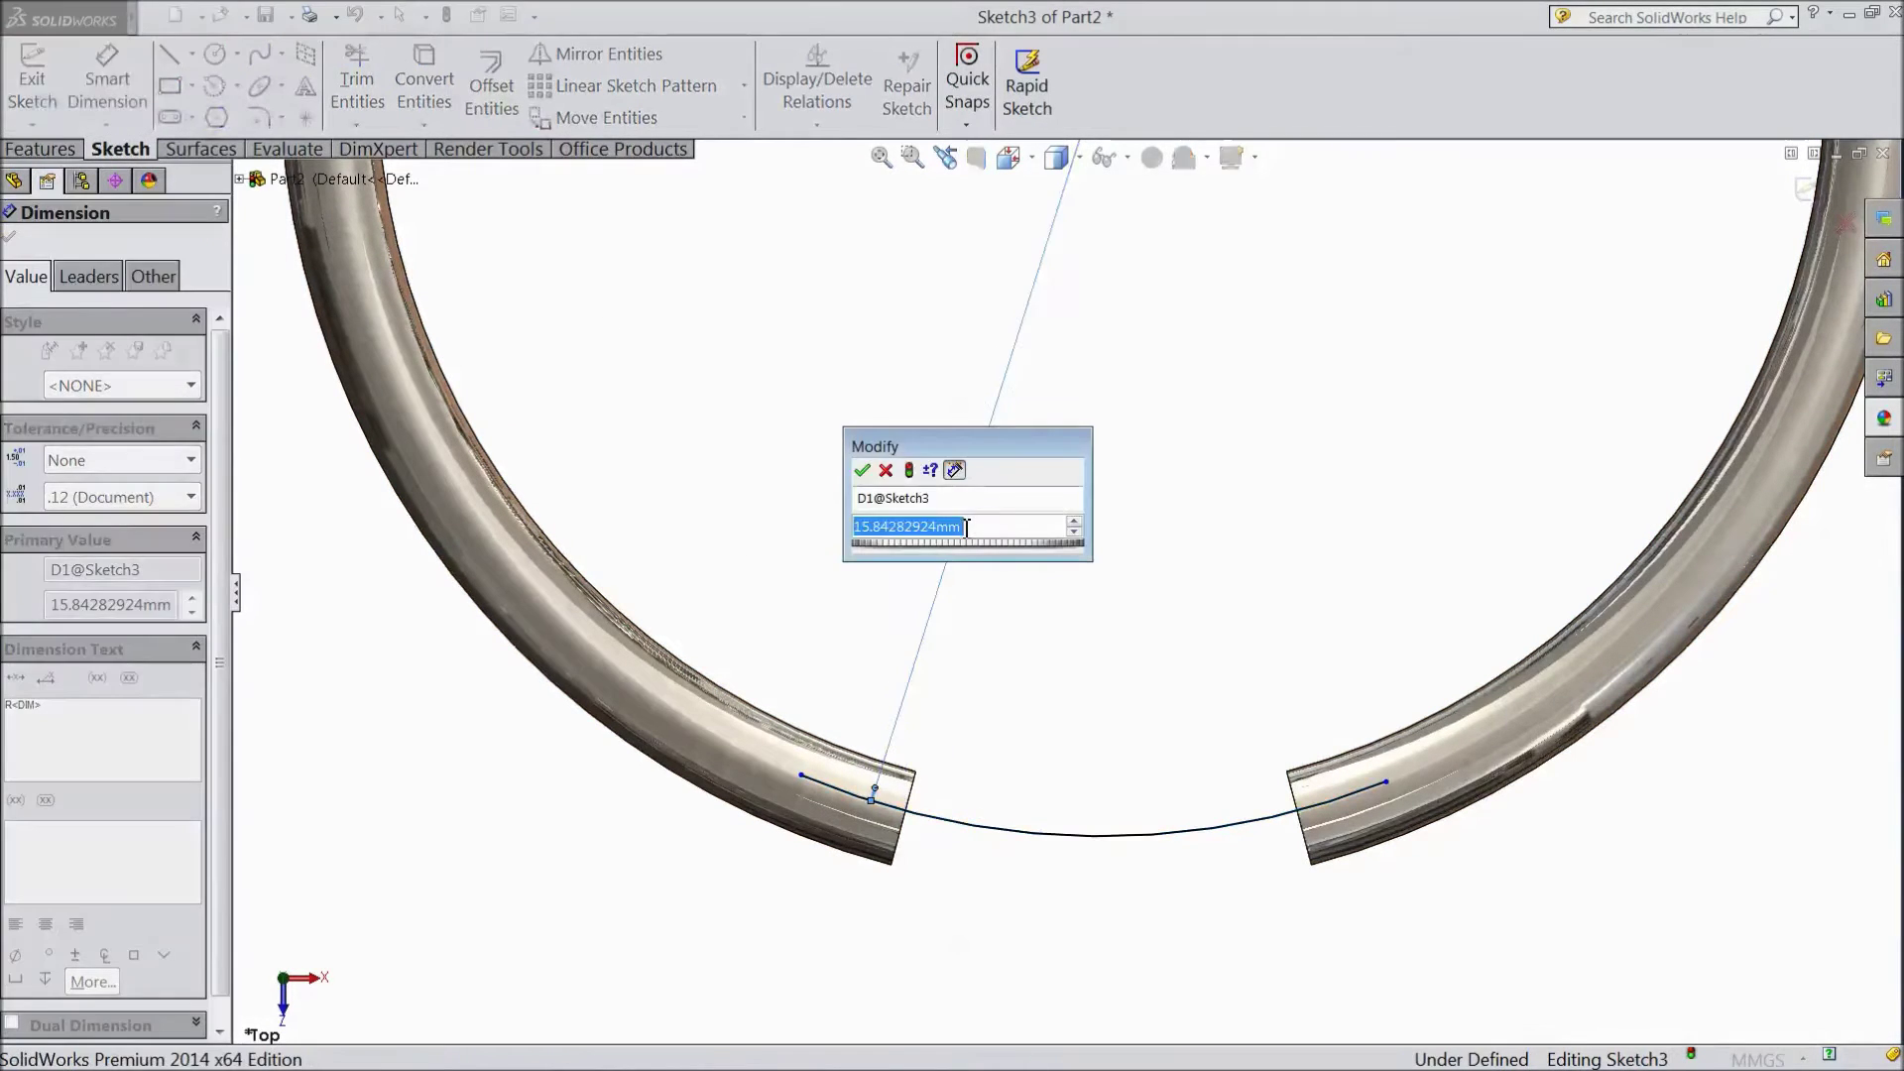
pyautogui.write('16')
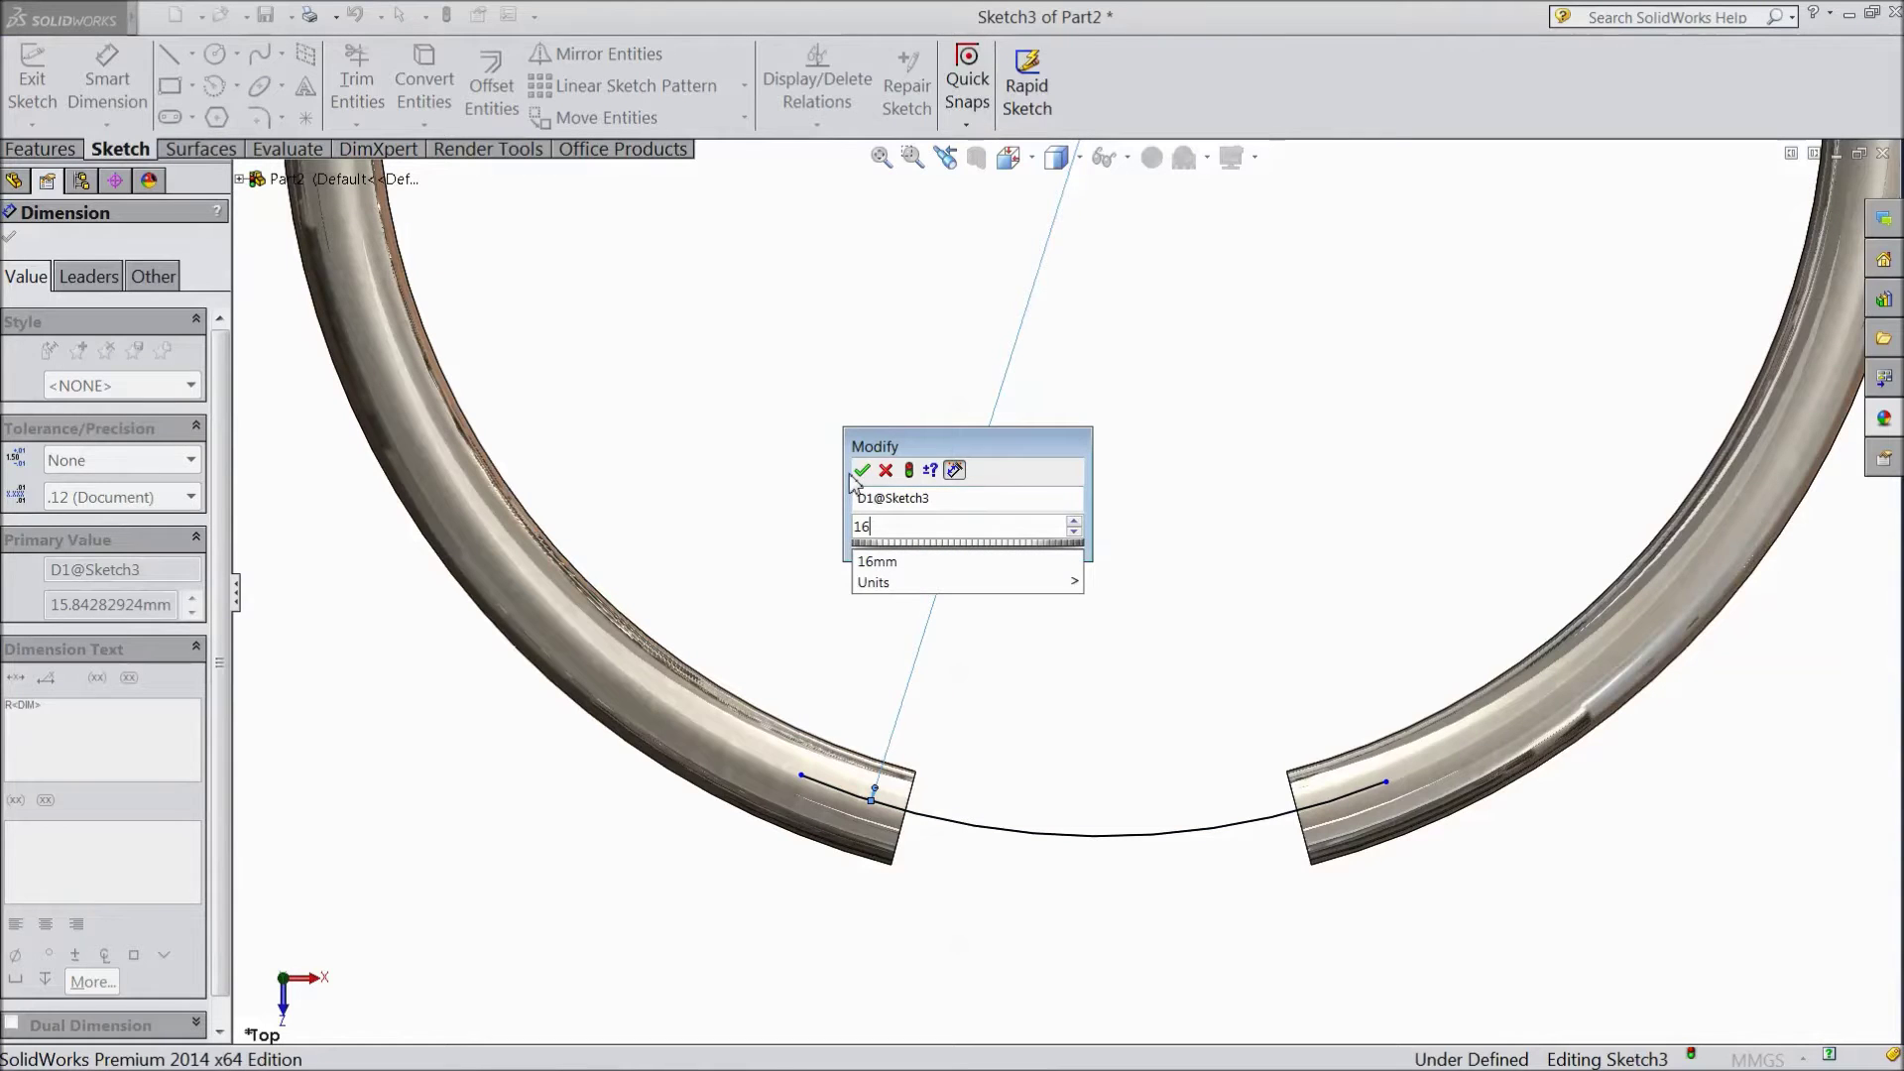
pyautogui.click(862, 470)
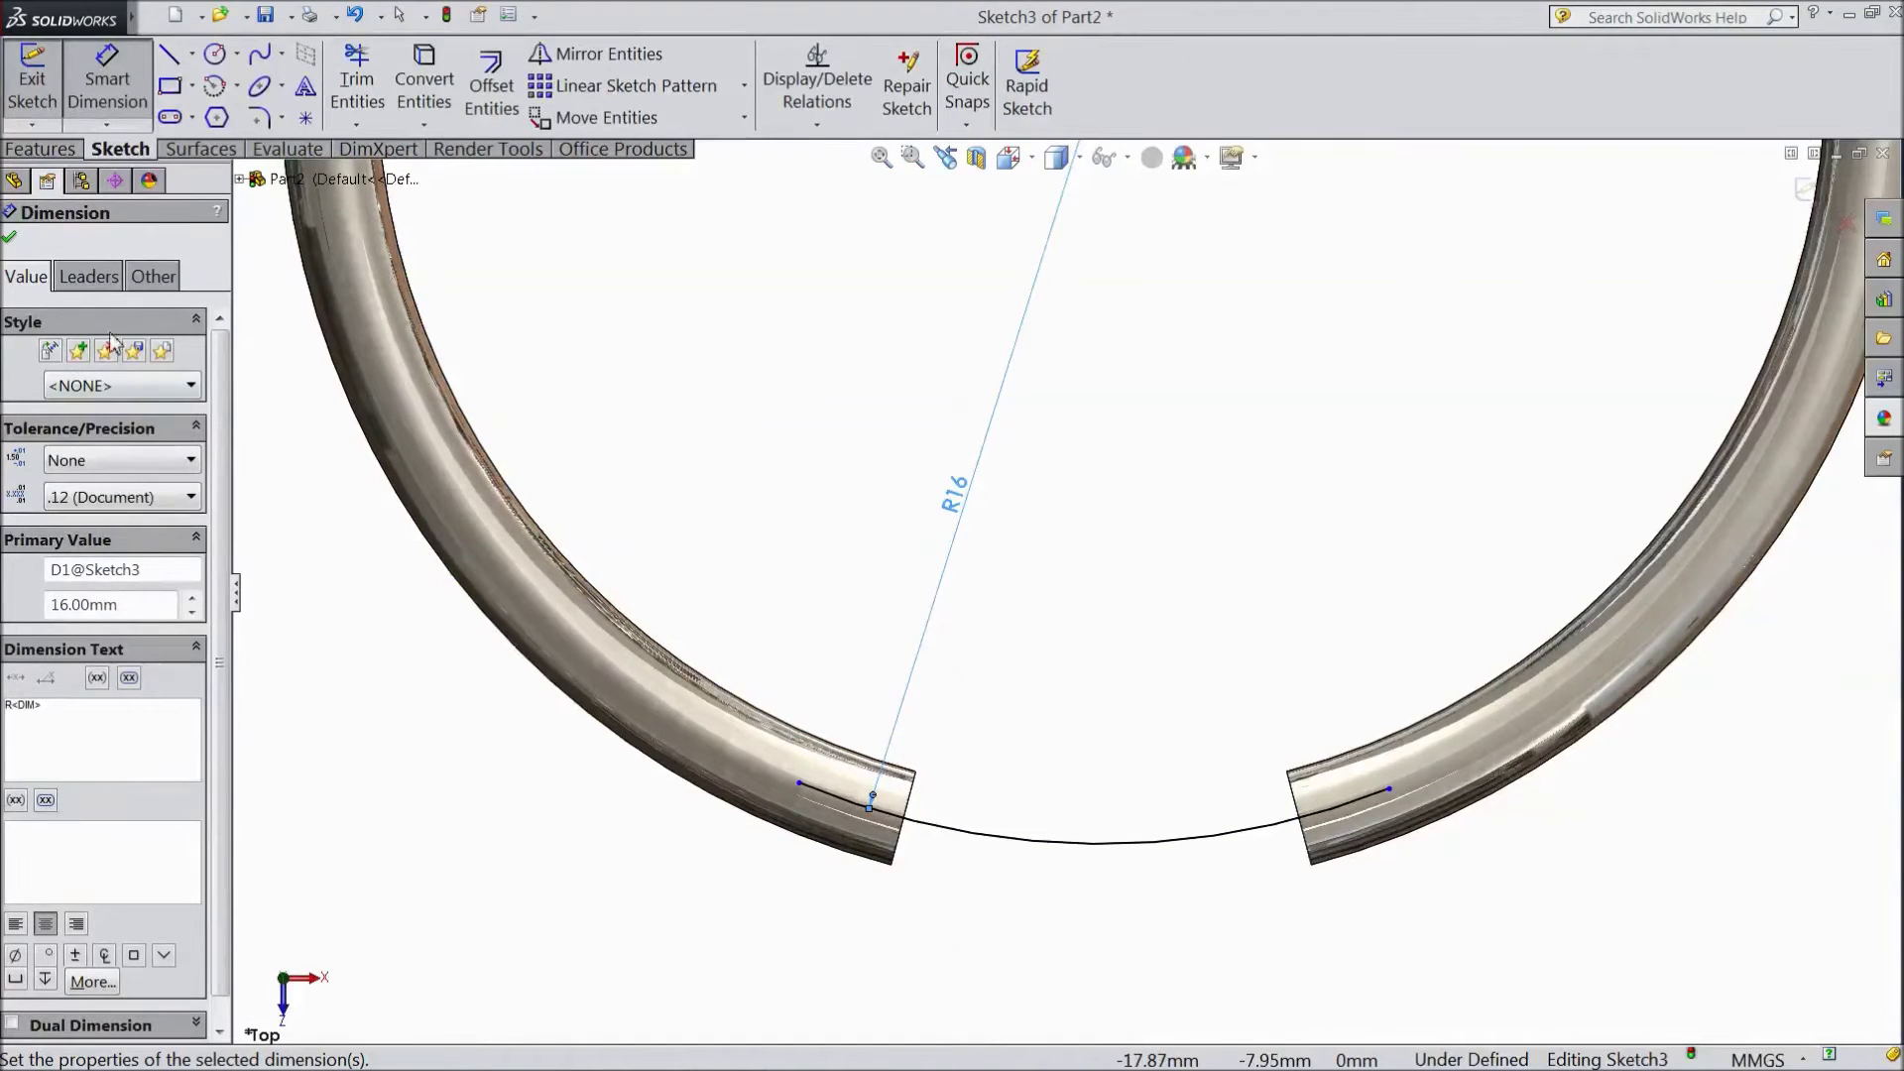
pyautogui.click(10, 238)
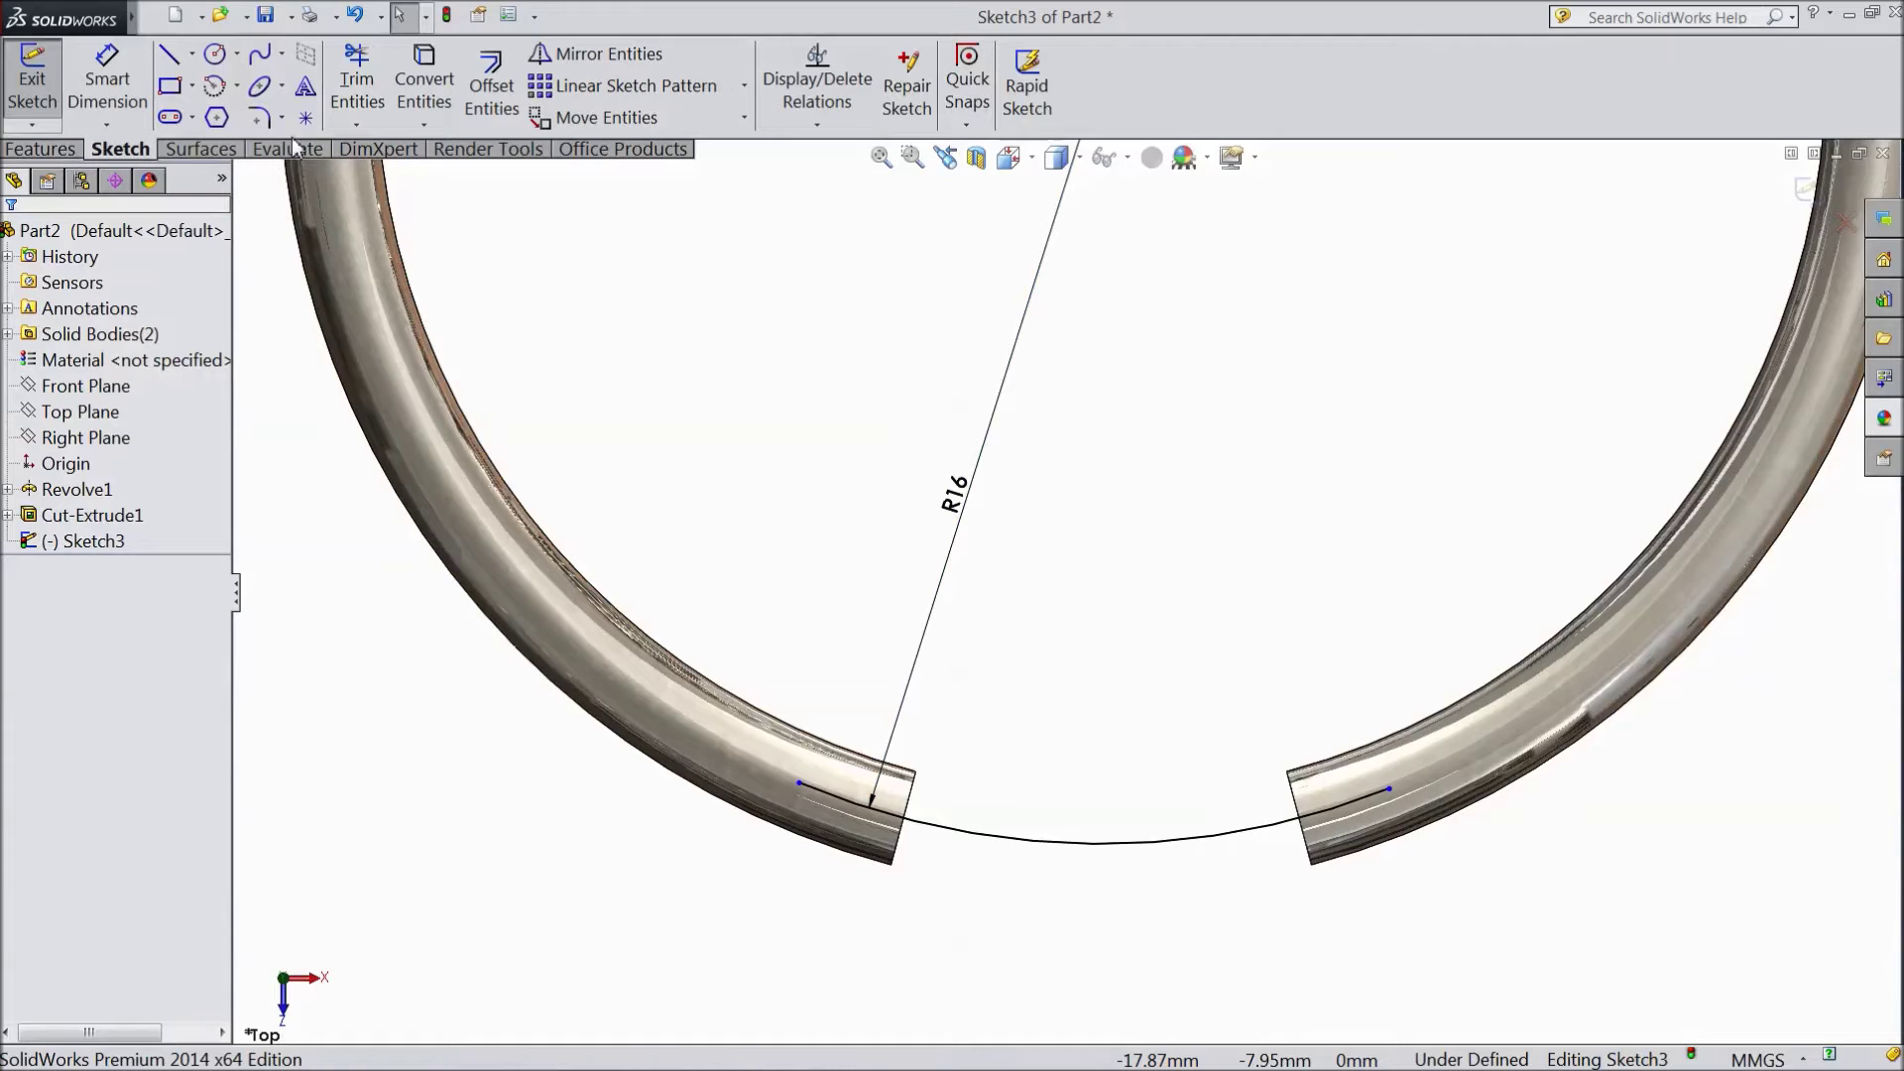
# Extrude the arc as a Mid Plane surface 22 mm tall, creating Surface-Extrude1.
pyautogui.click(216, 154)
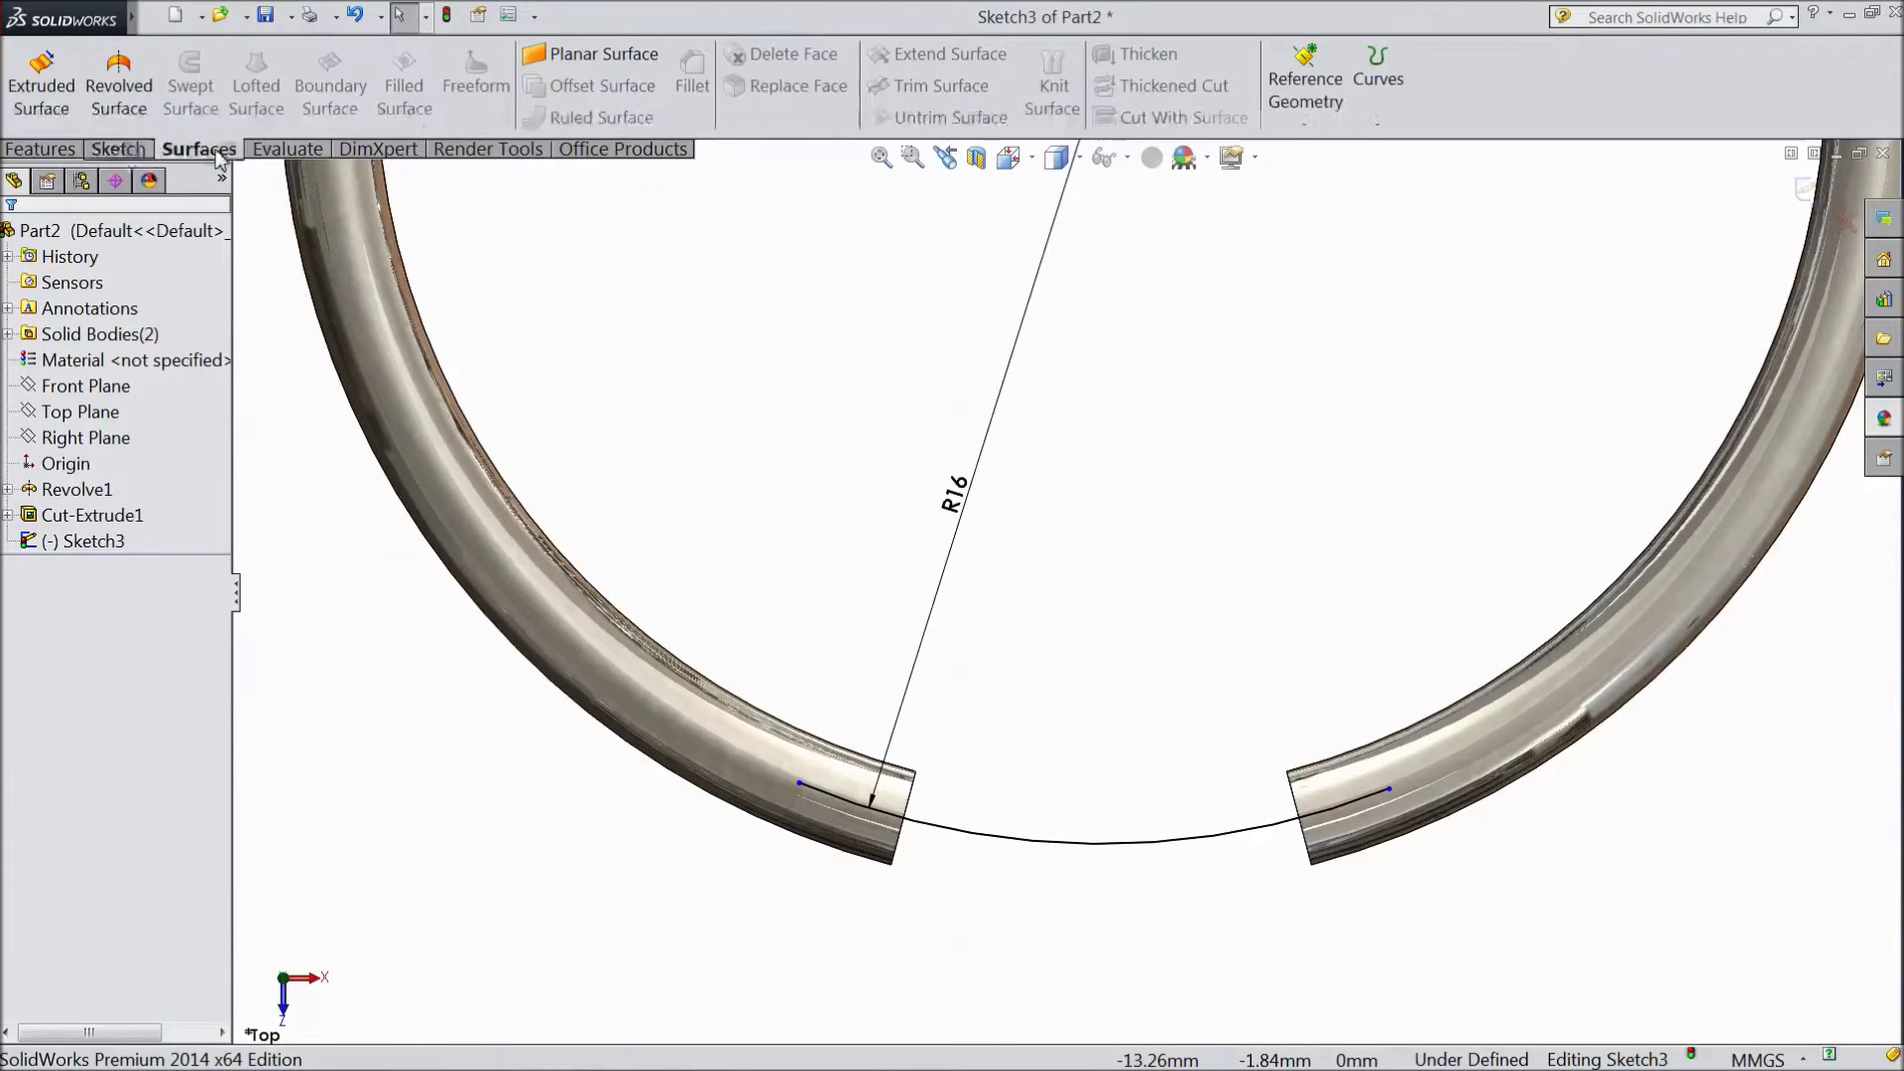
pyautogui.click(50, 107)
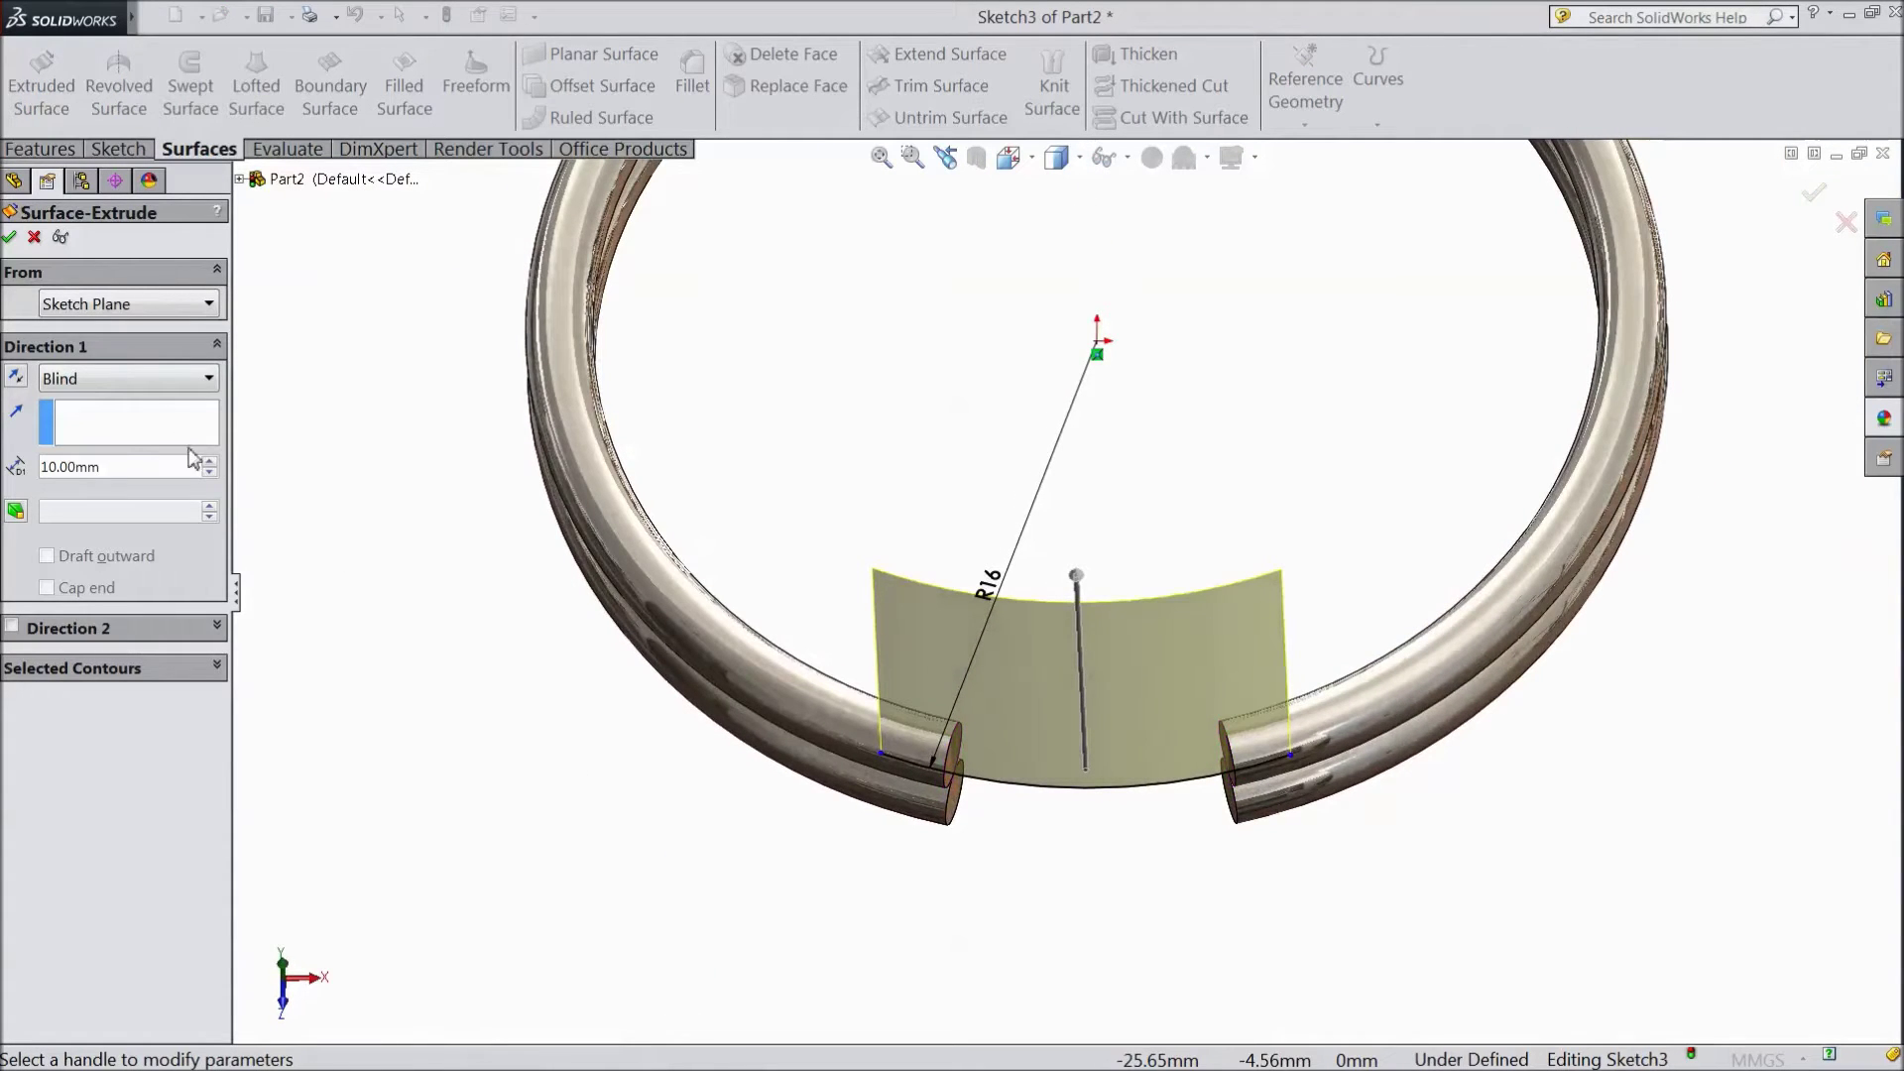
pyautogui.click(136, 381)
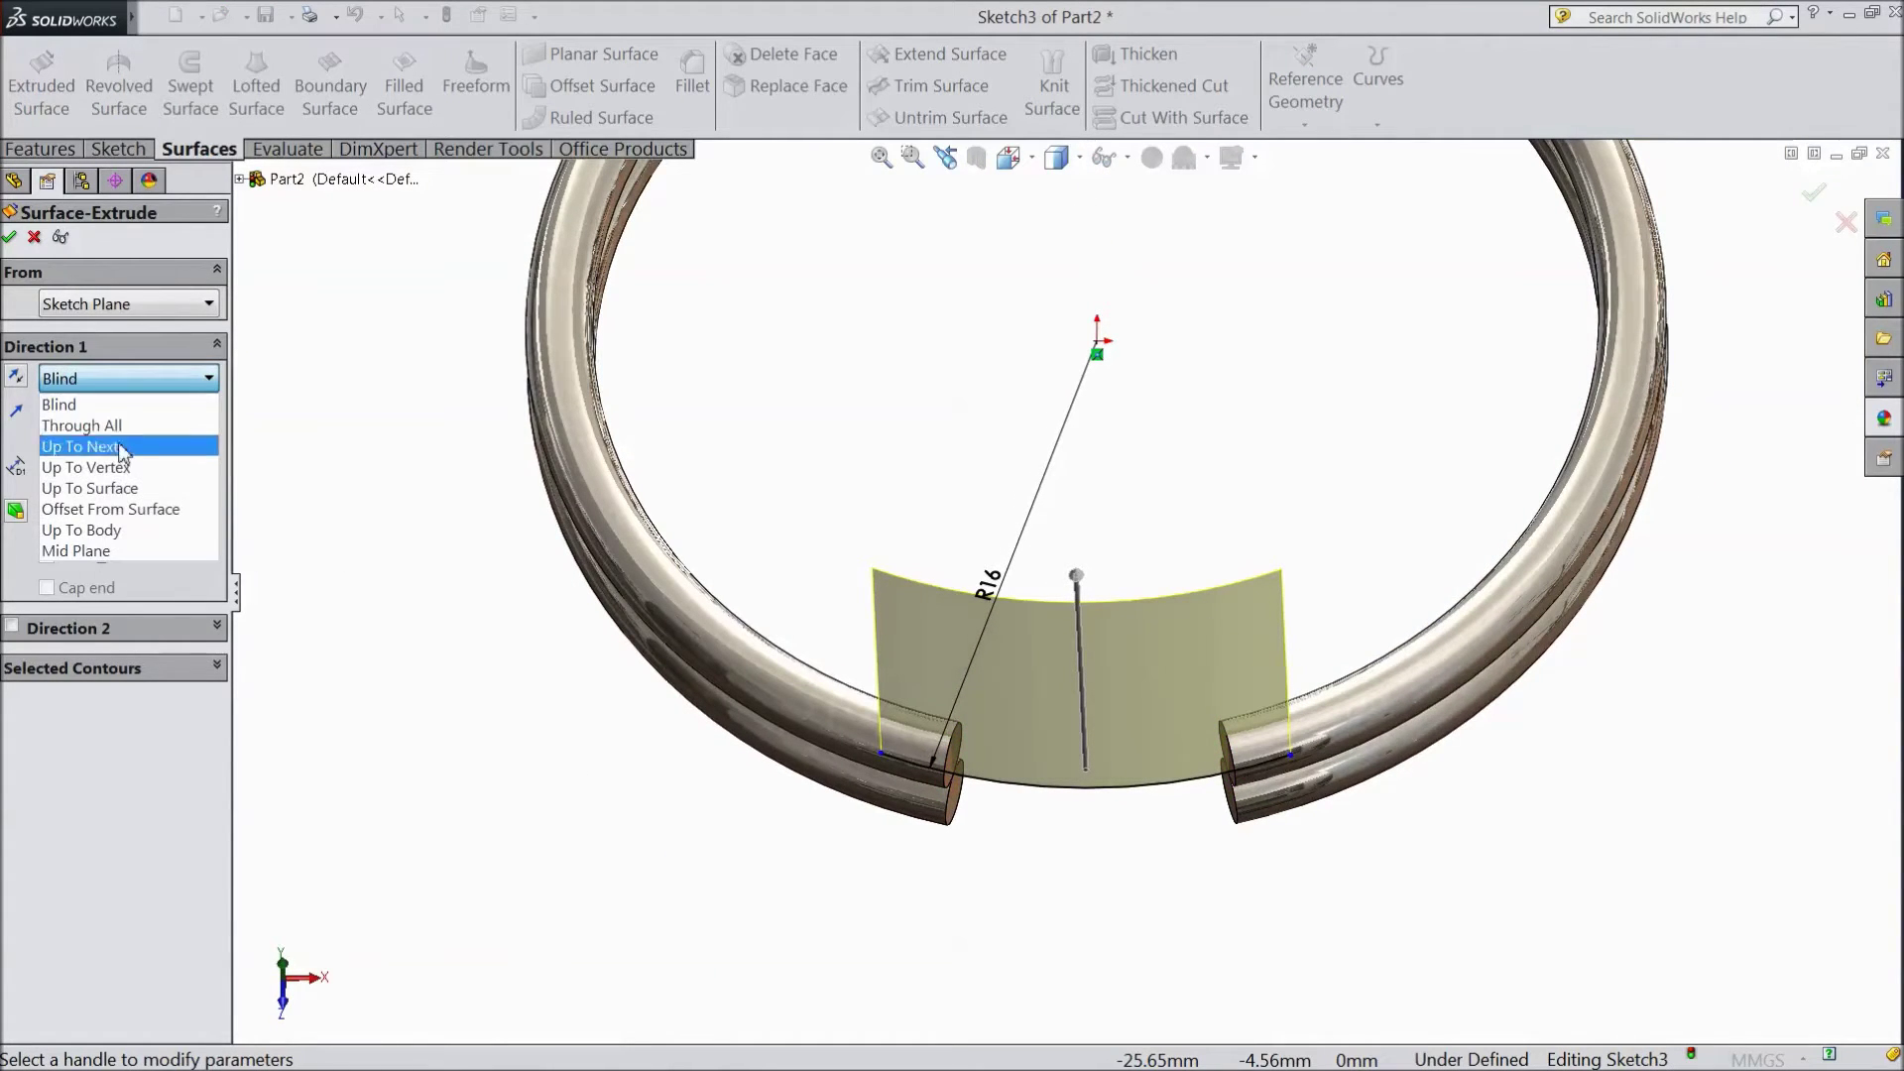
pyautogui.click(82, 549)
pyautogui.click(1083, 669)
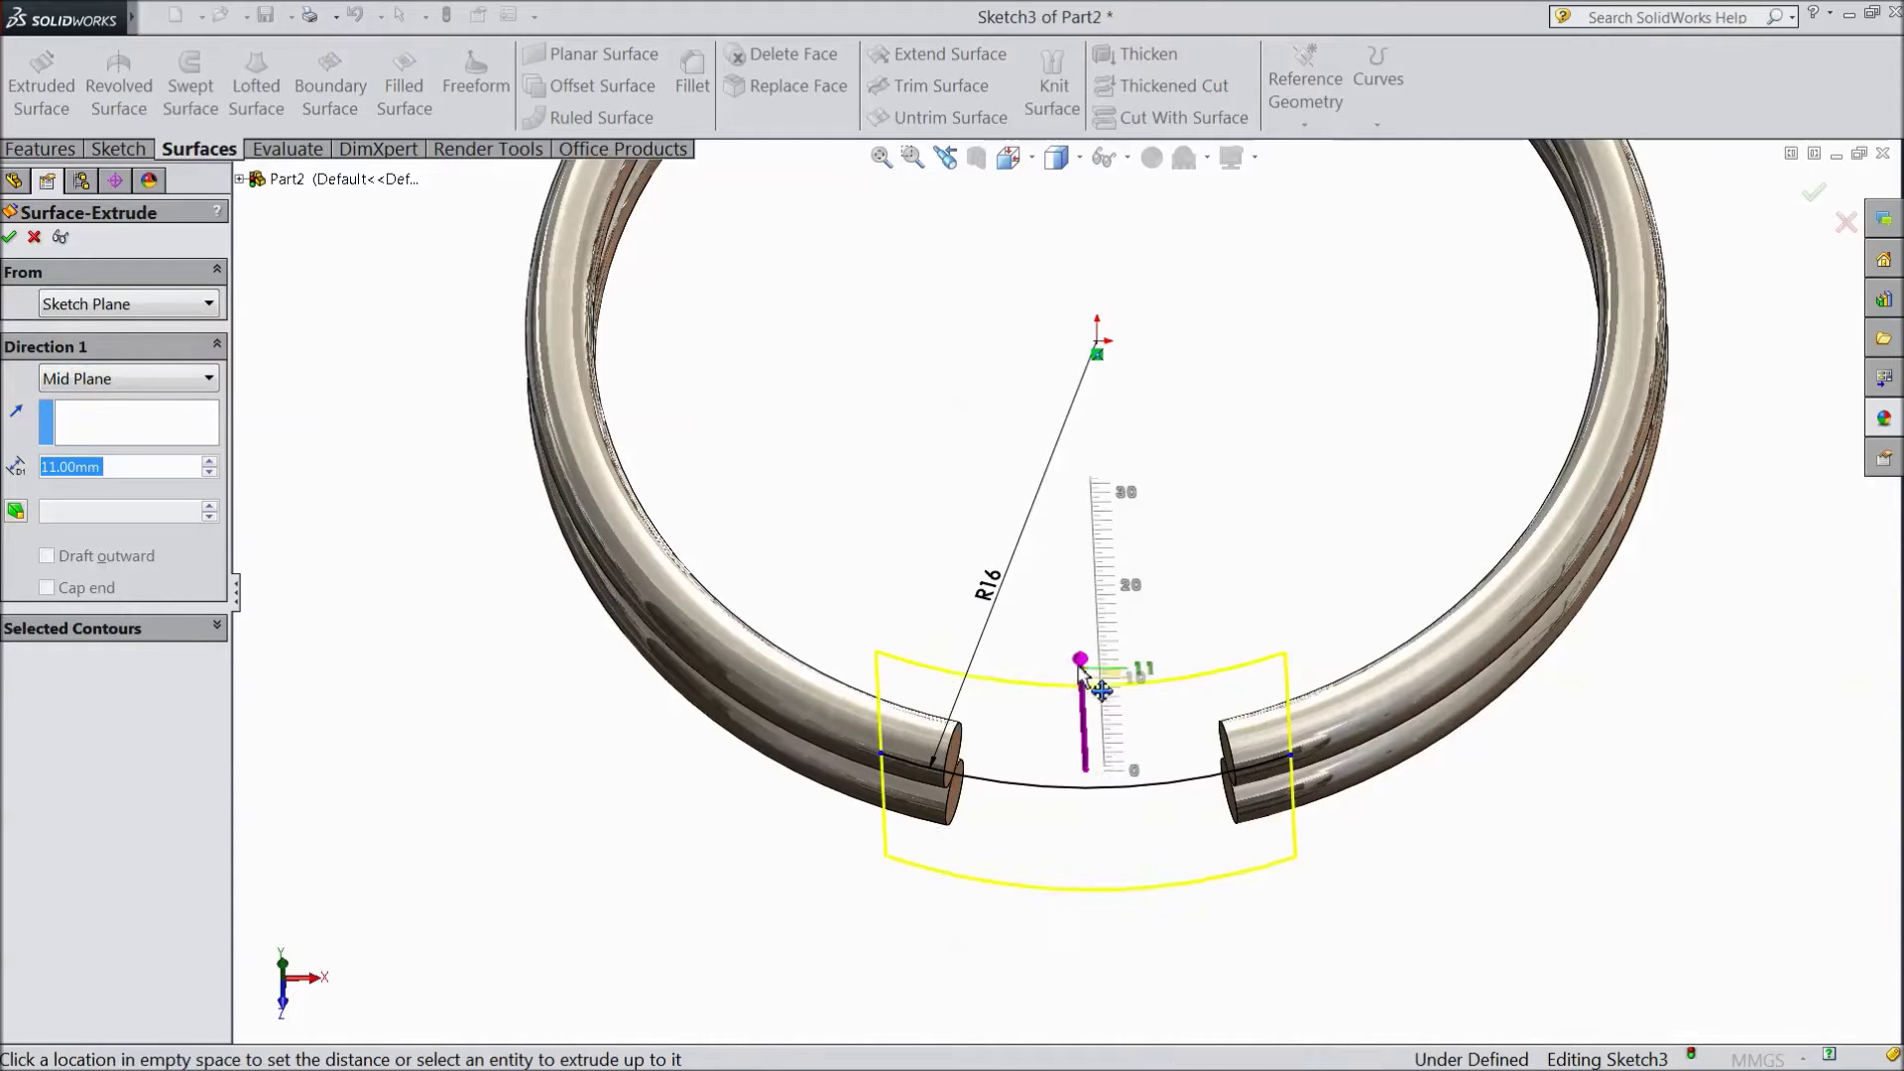
pyautogui.click(1085, 563)
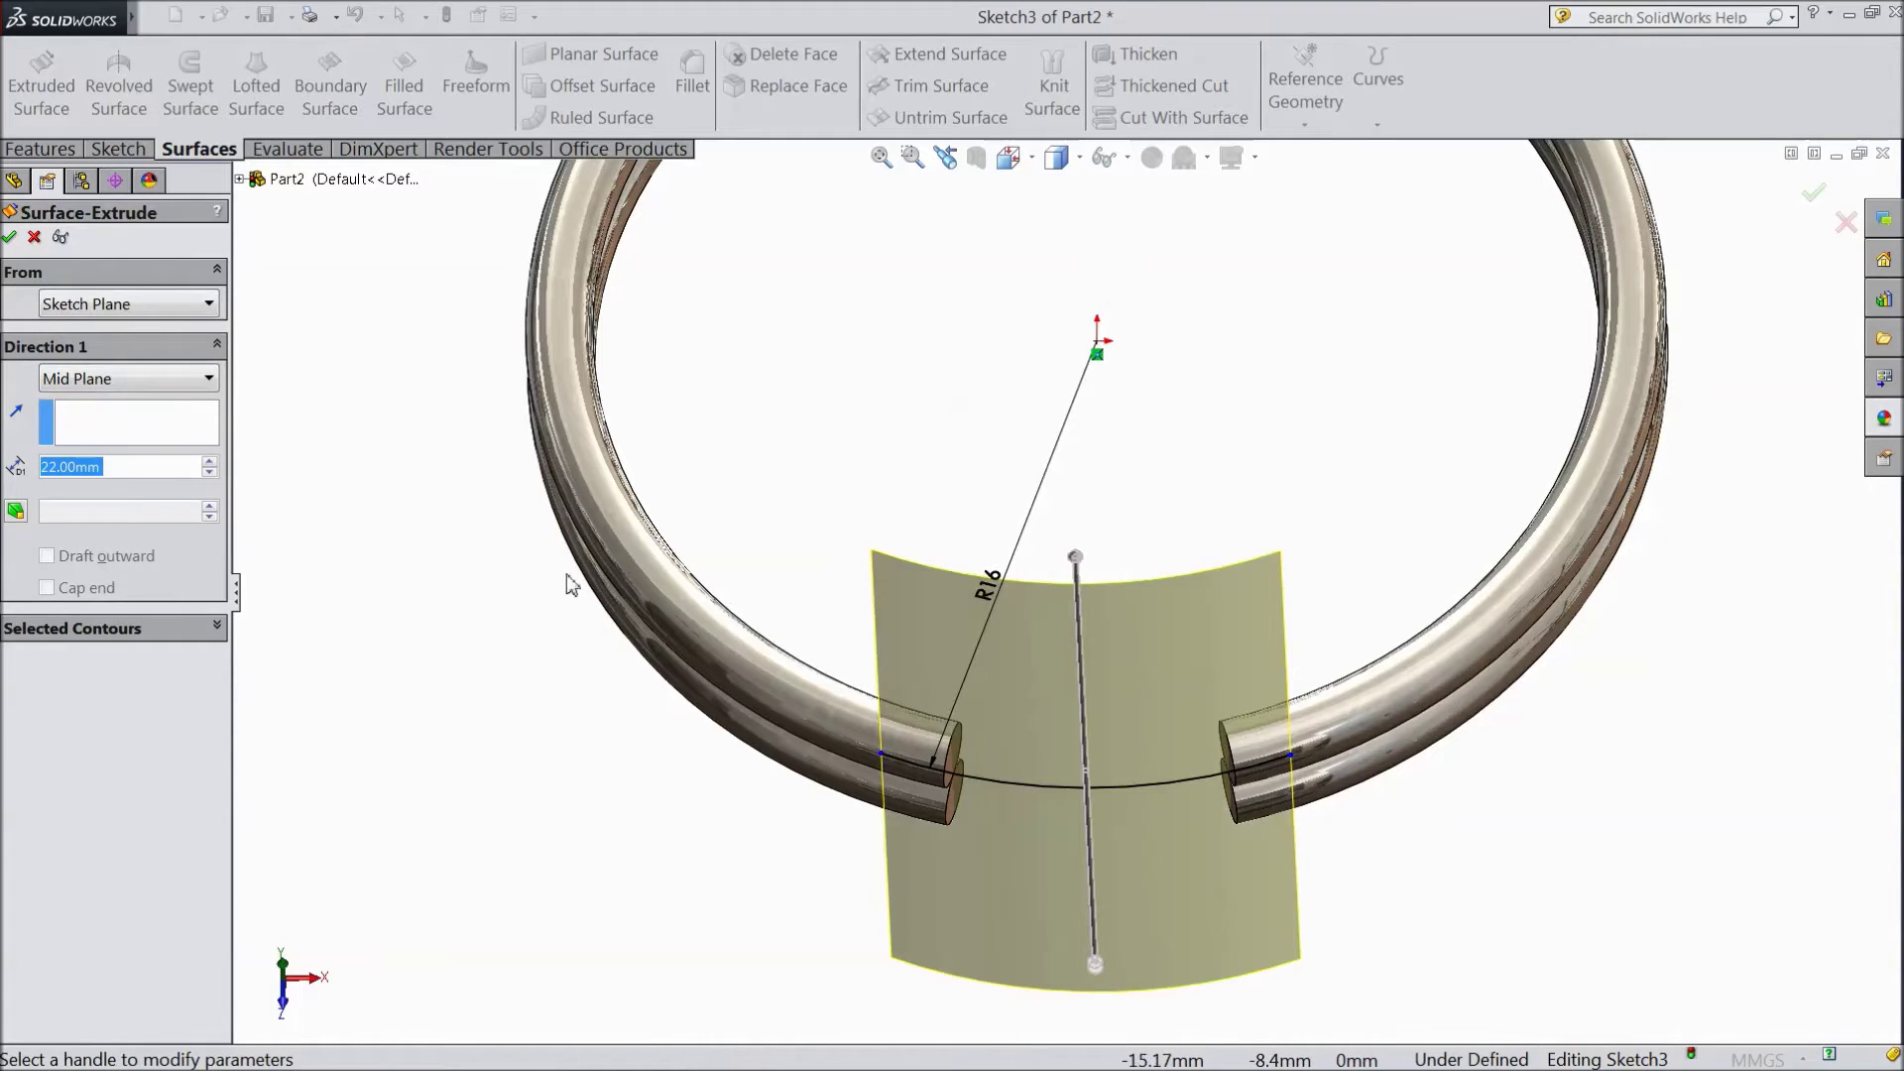
pyautogui.click(13, 239)
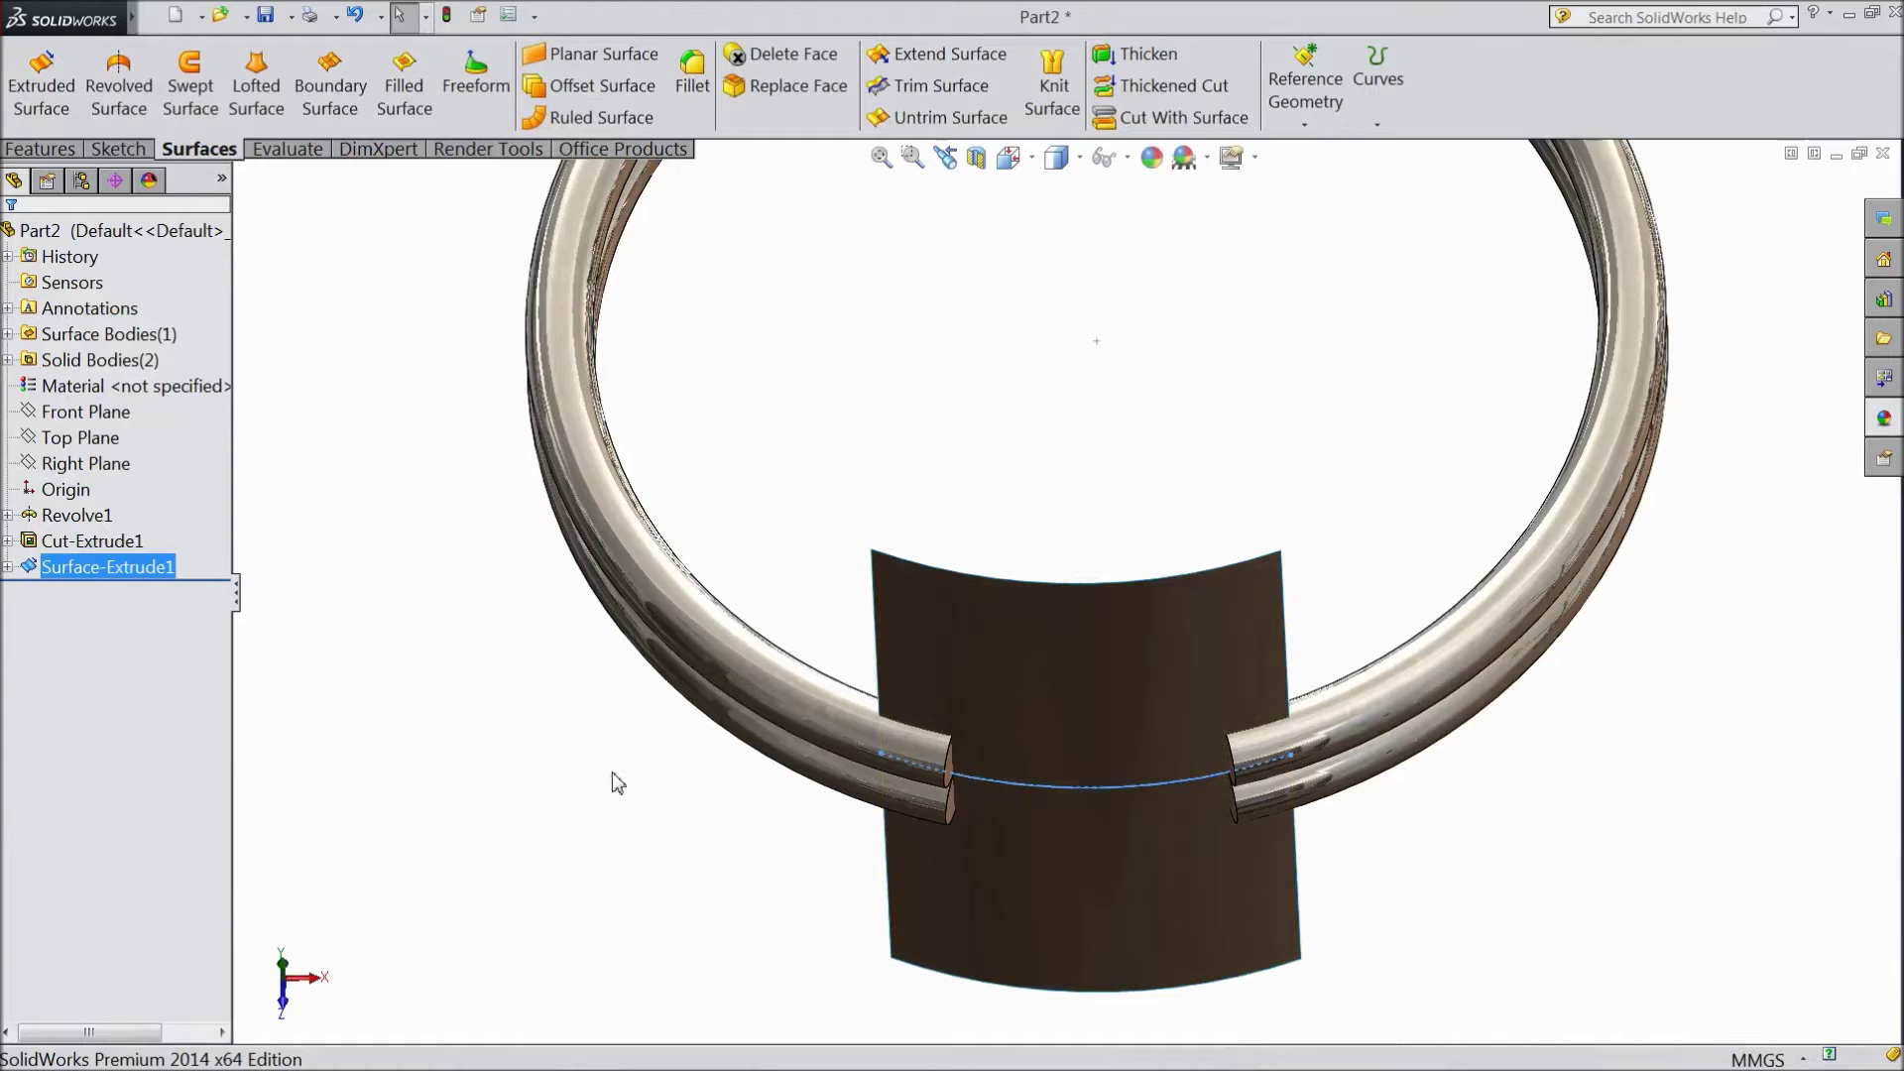
# Apply the red high-gloss plastic appearance from Plastic > High Gloss to the curved surface.
pyautogui.click(1016, 674)
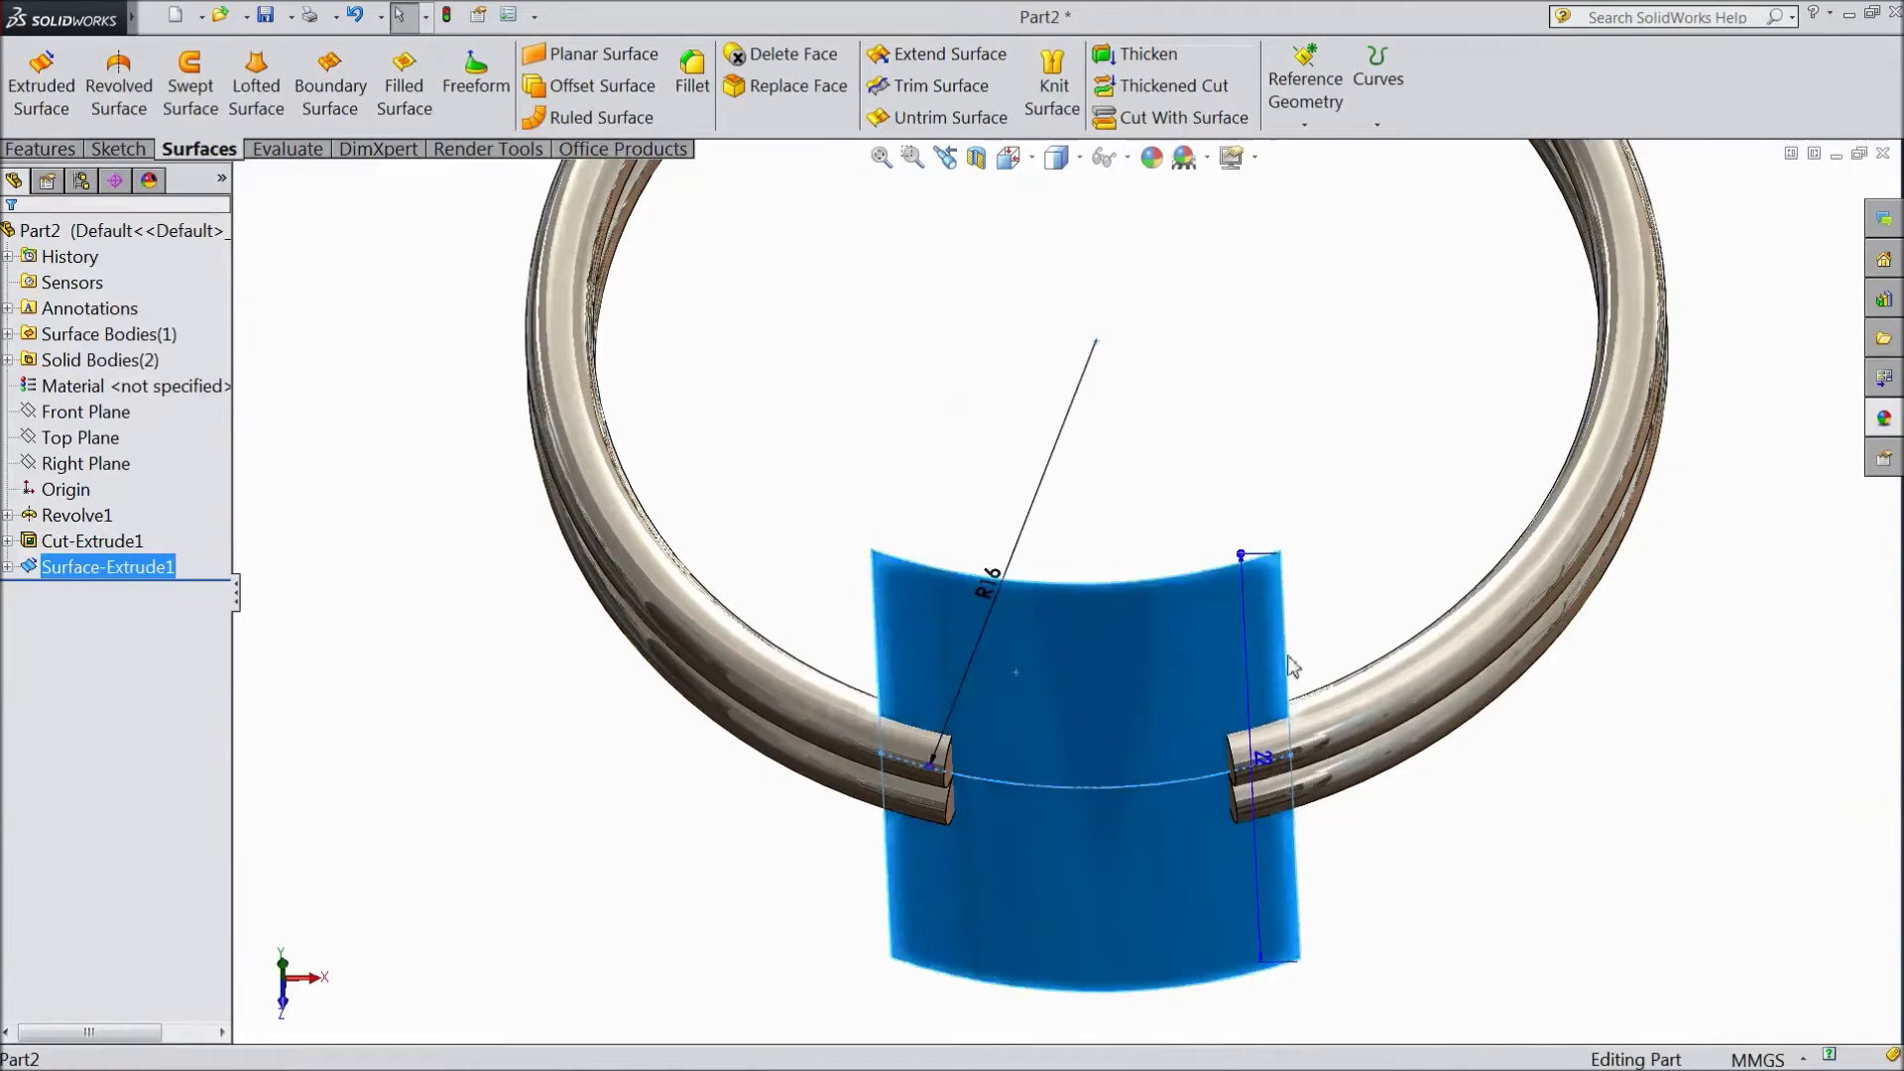
pyautogui.click(1884, 419)
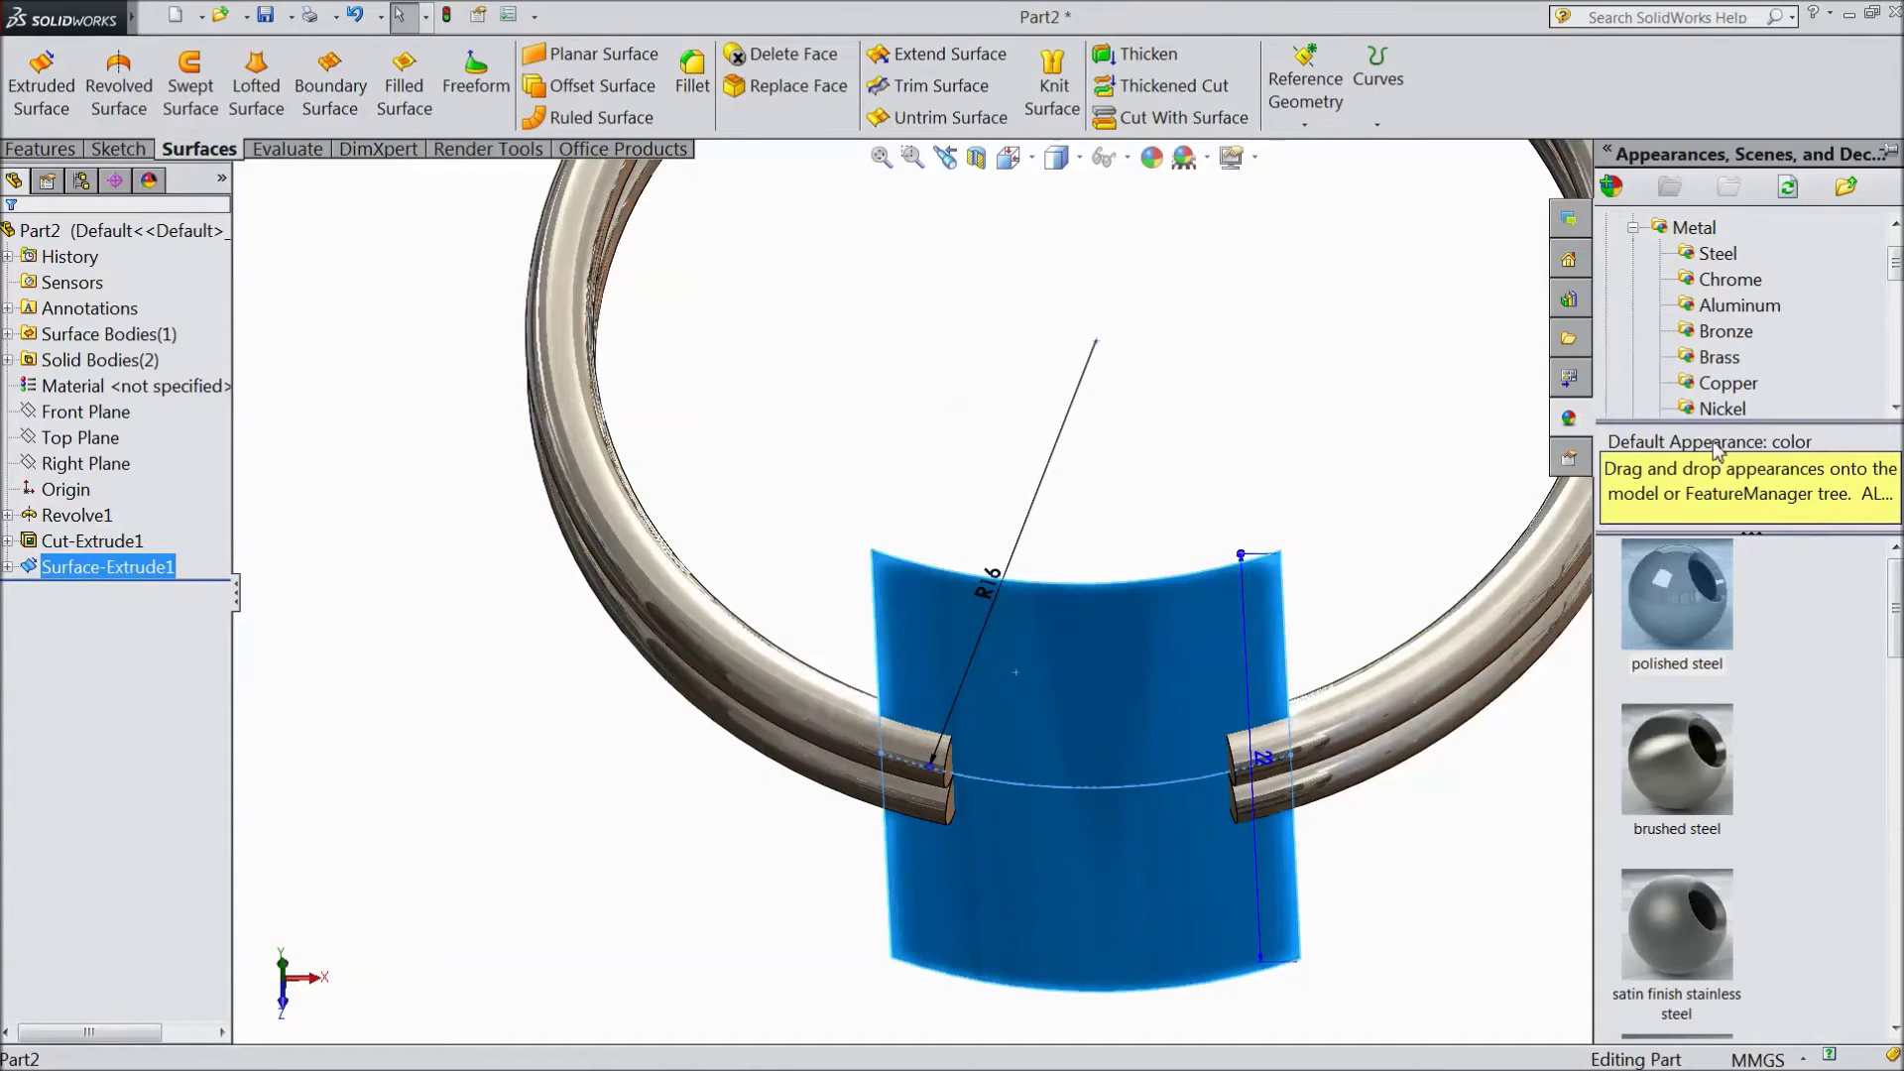
pyautogui.click(1636, 229)
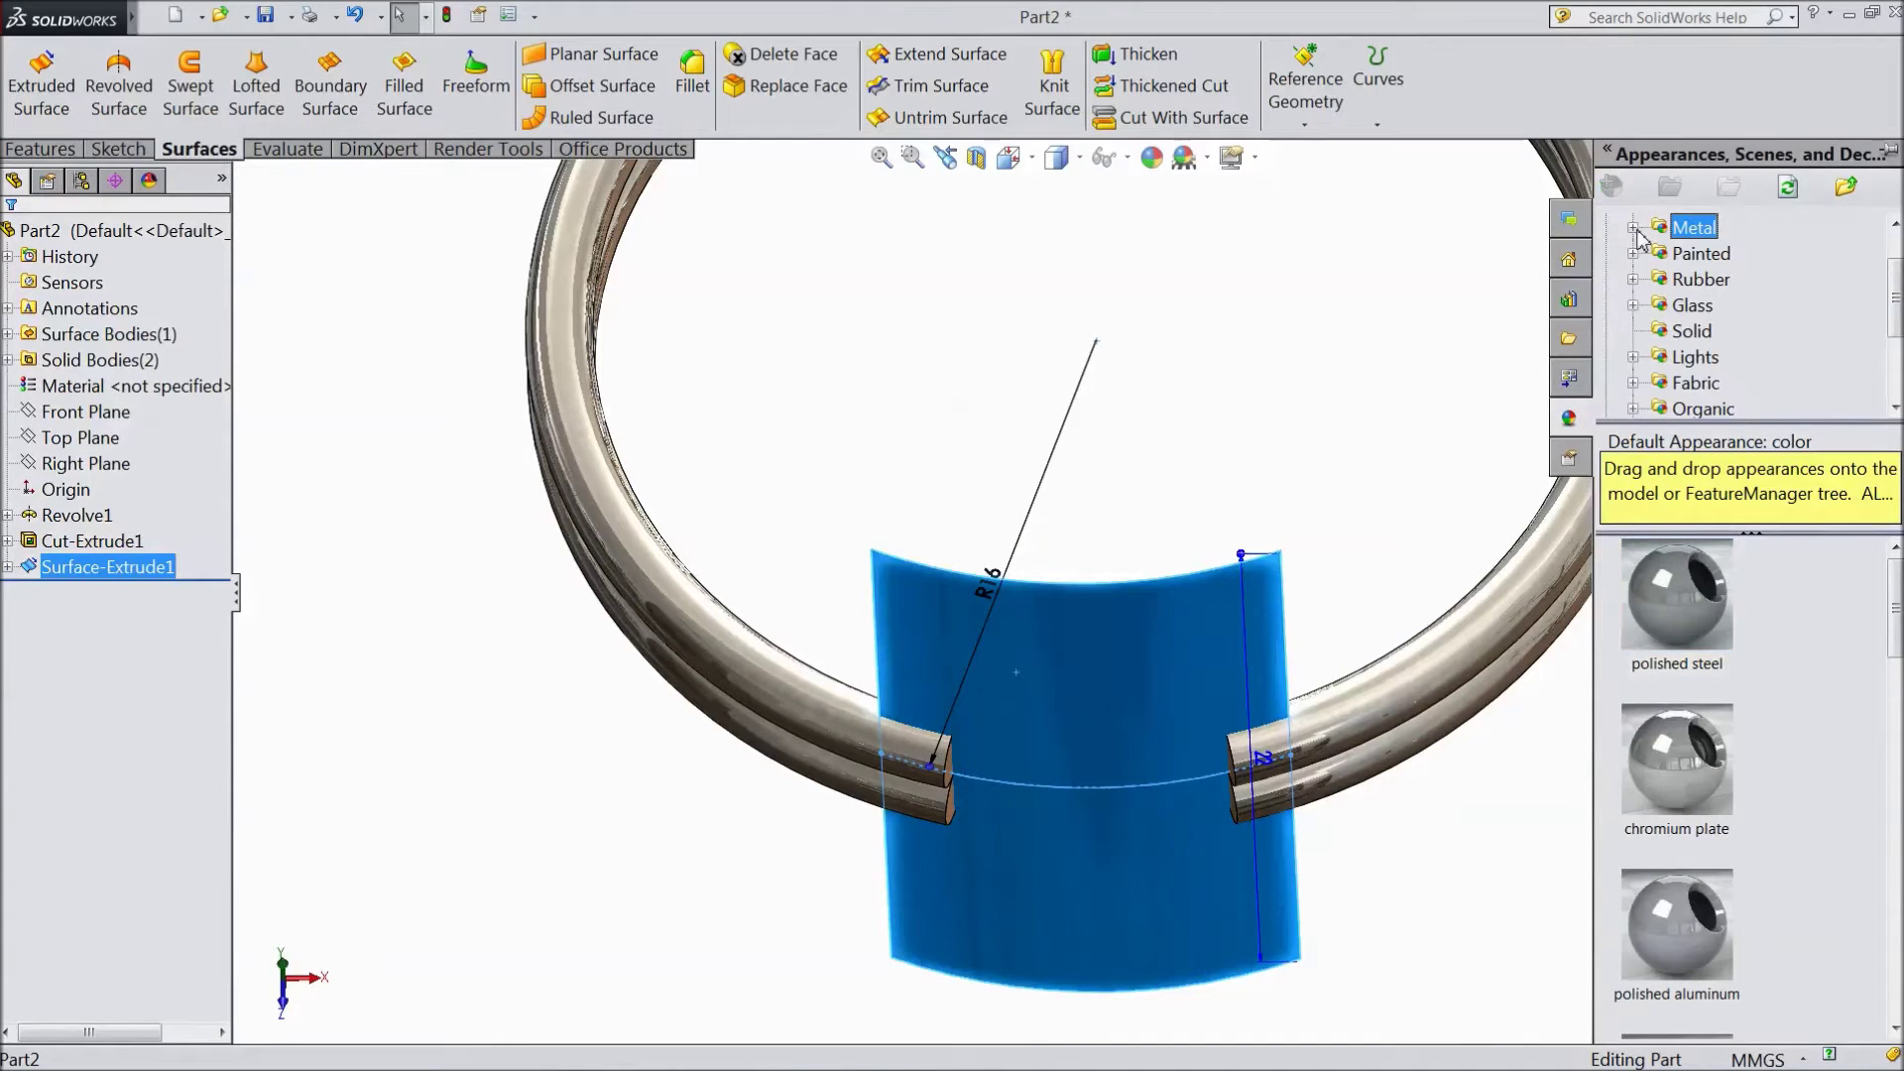
pyautogui.scroll(1, 1681, 256)
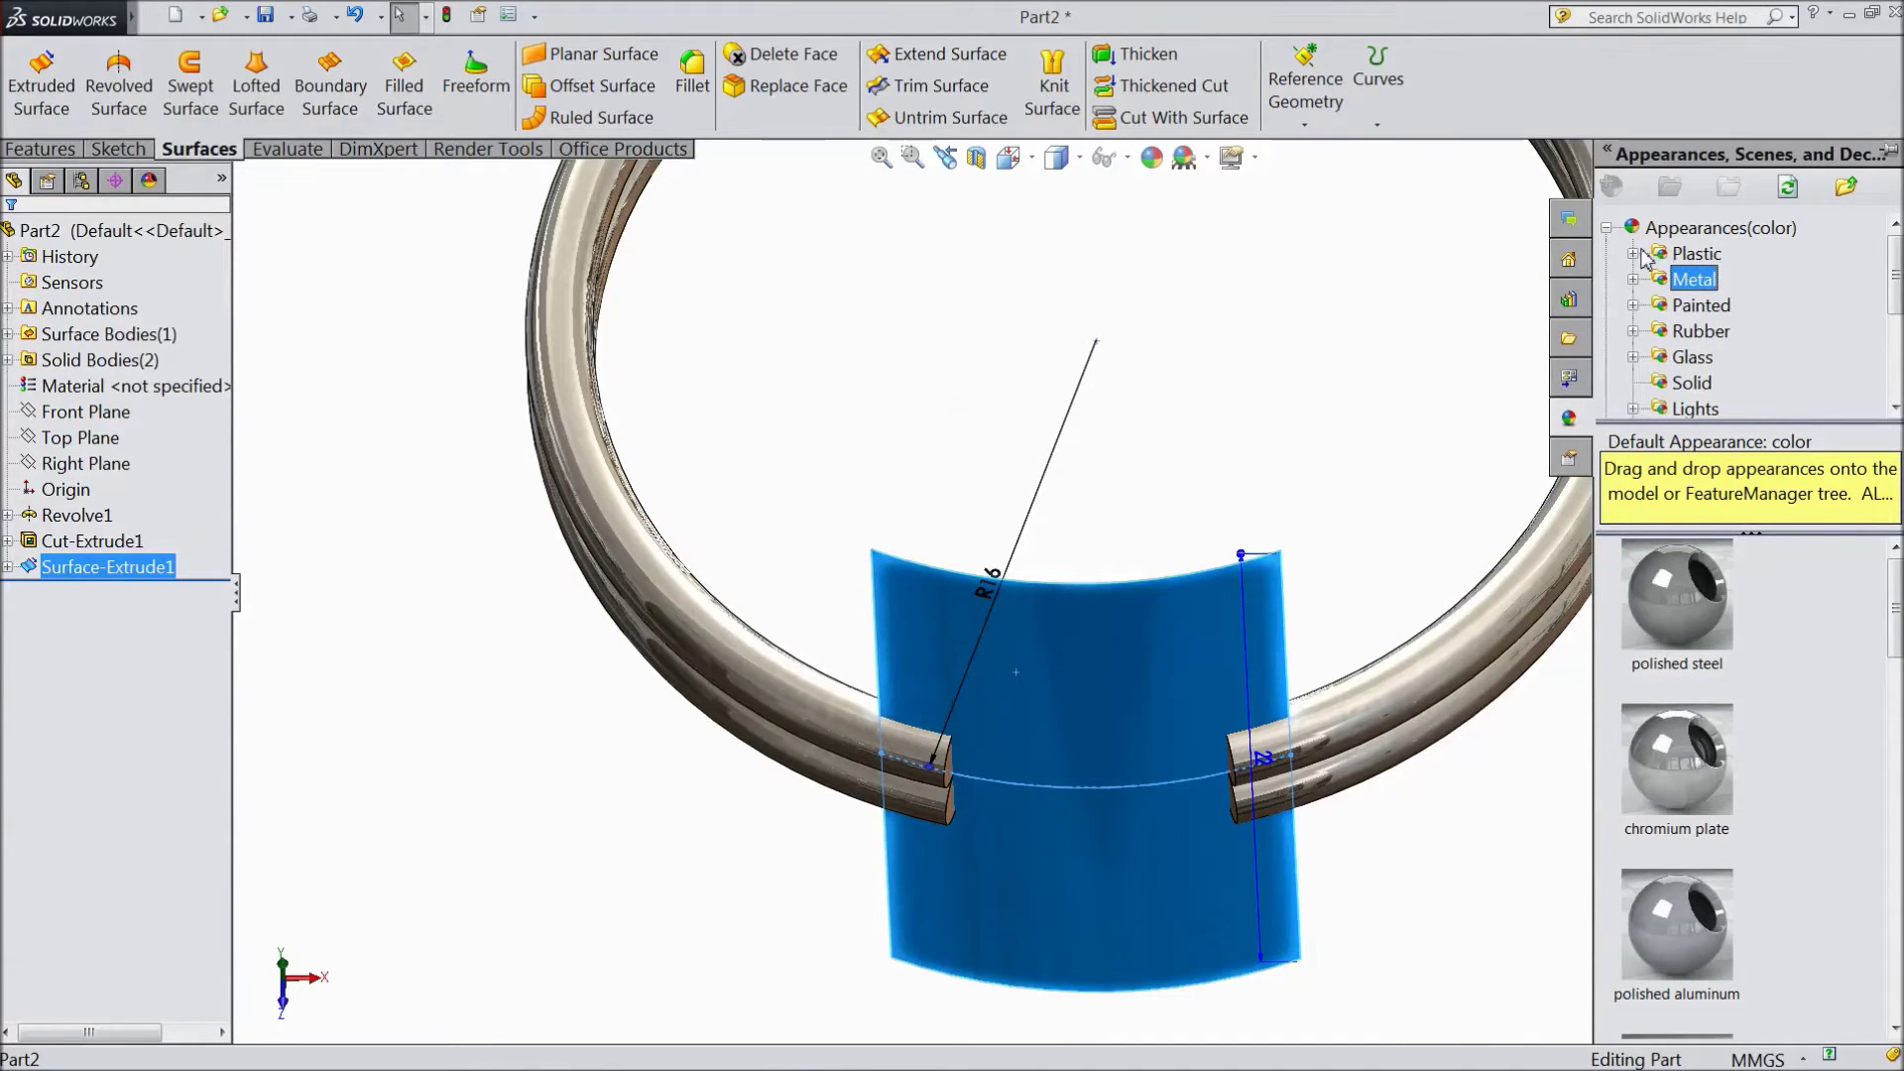
pyautogui.click(1686, 256)
pyautogui.scroll(-3, 1711, 762)
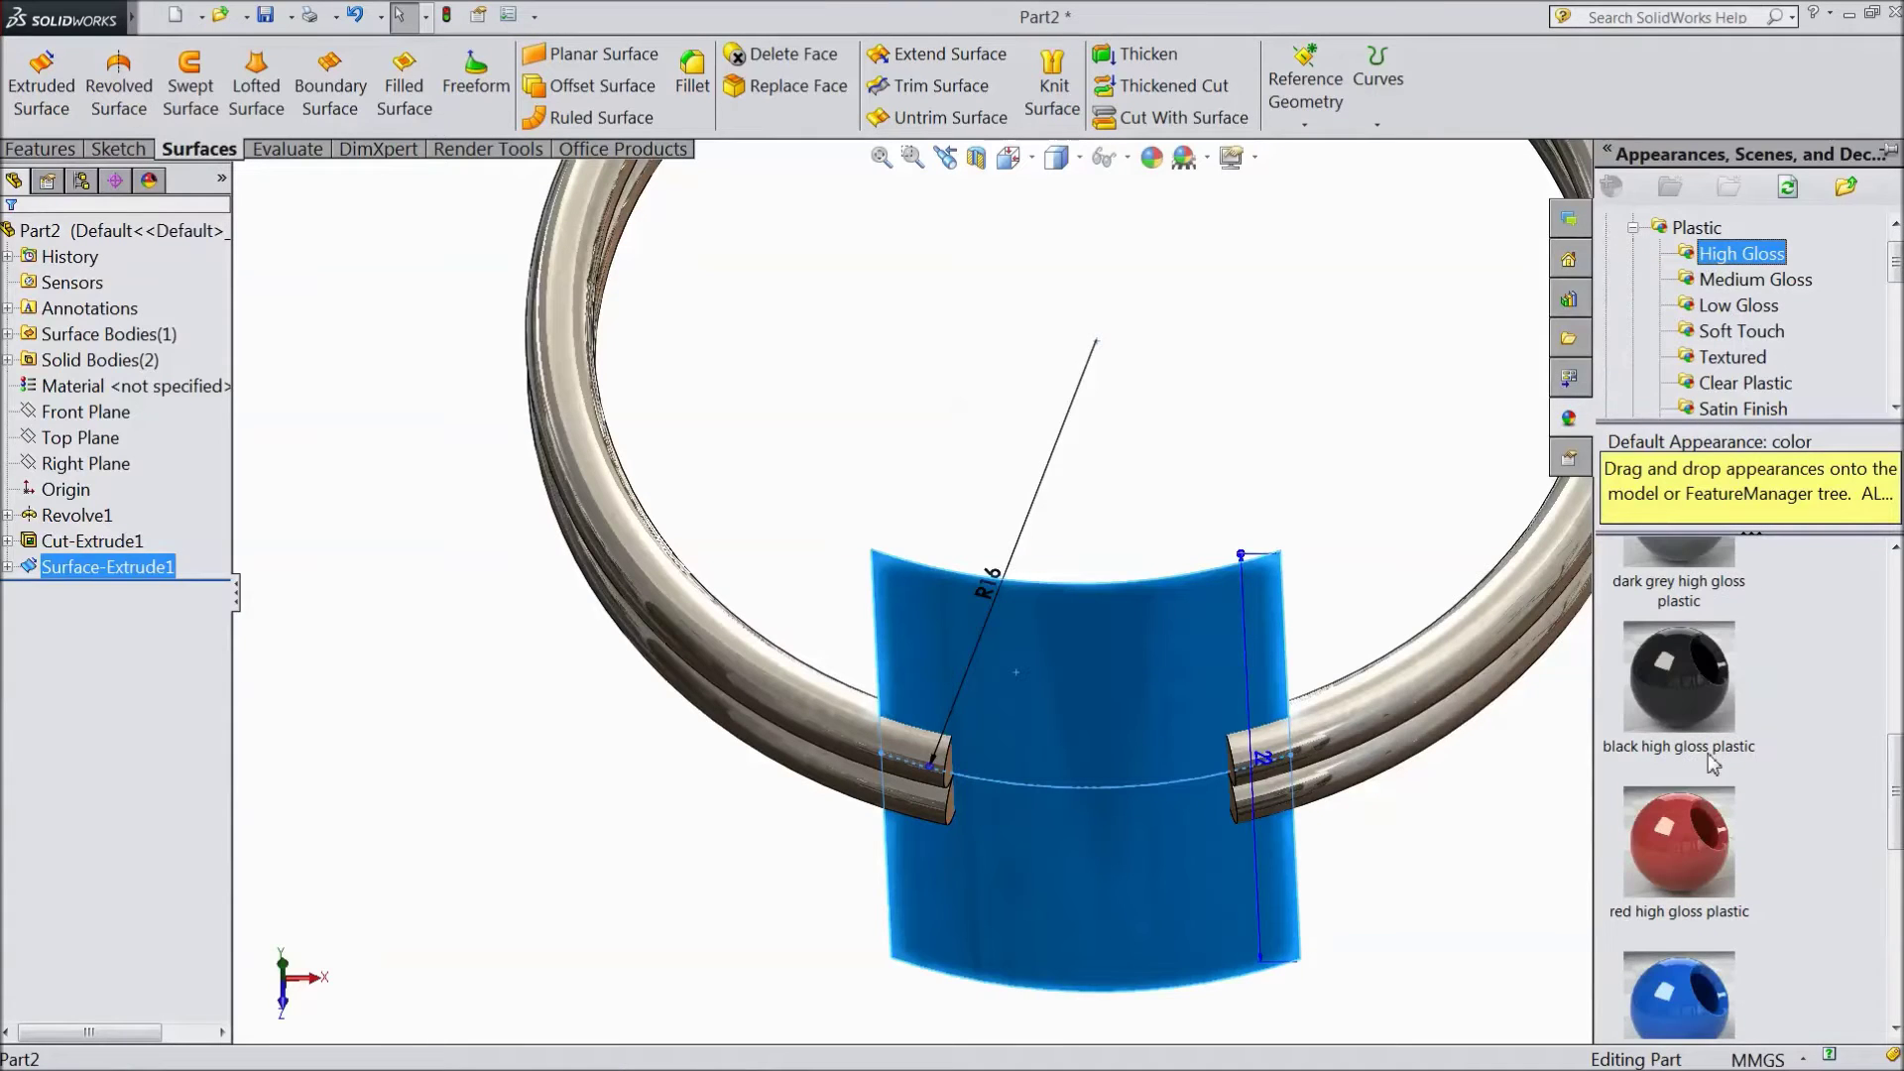
pyautogui.scroll(-2, 1704, 837)
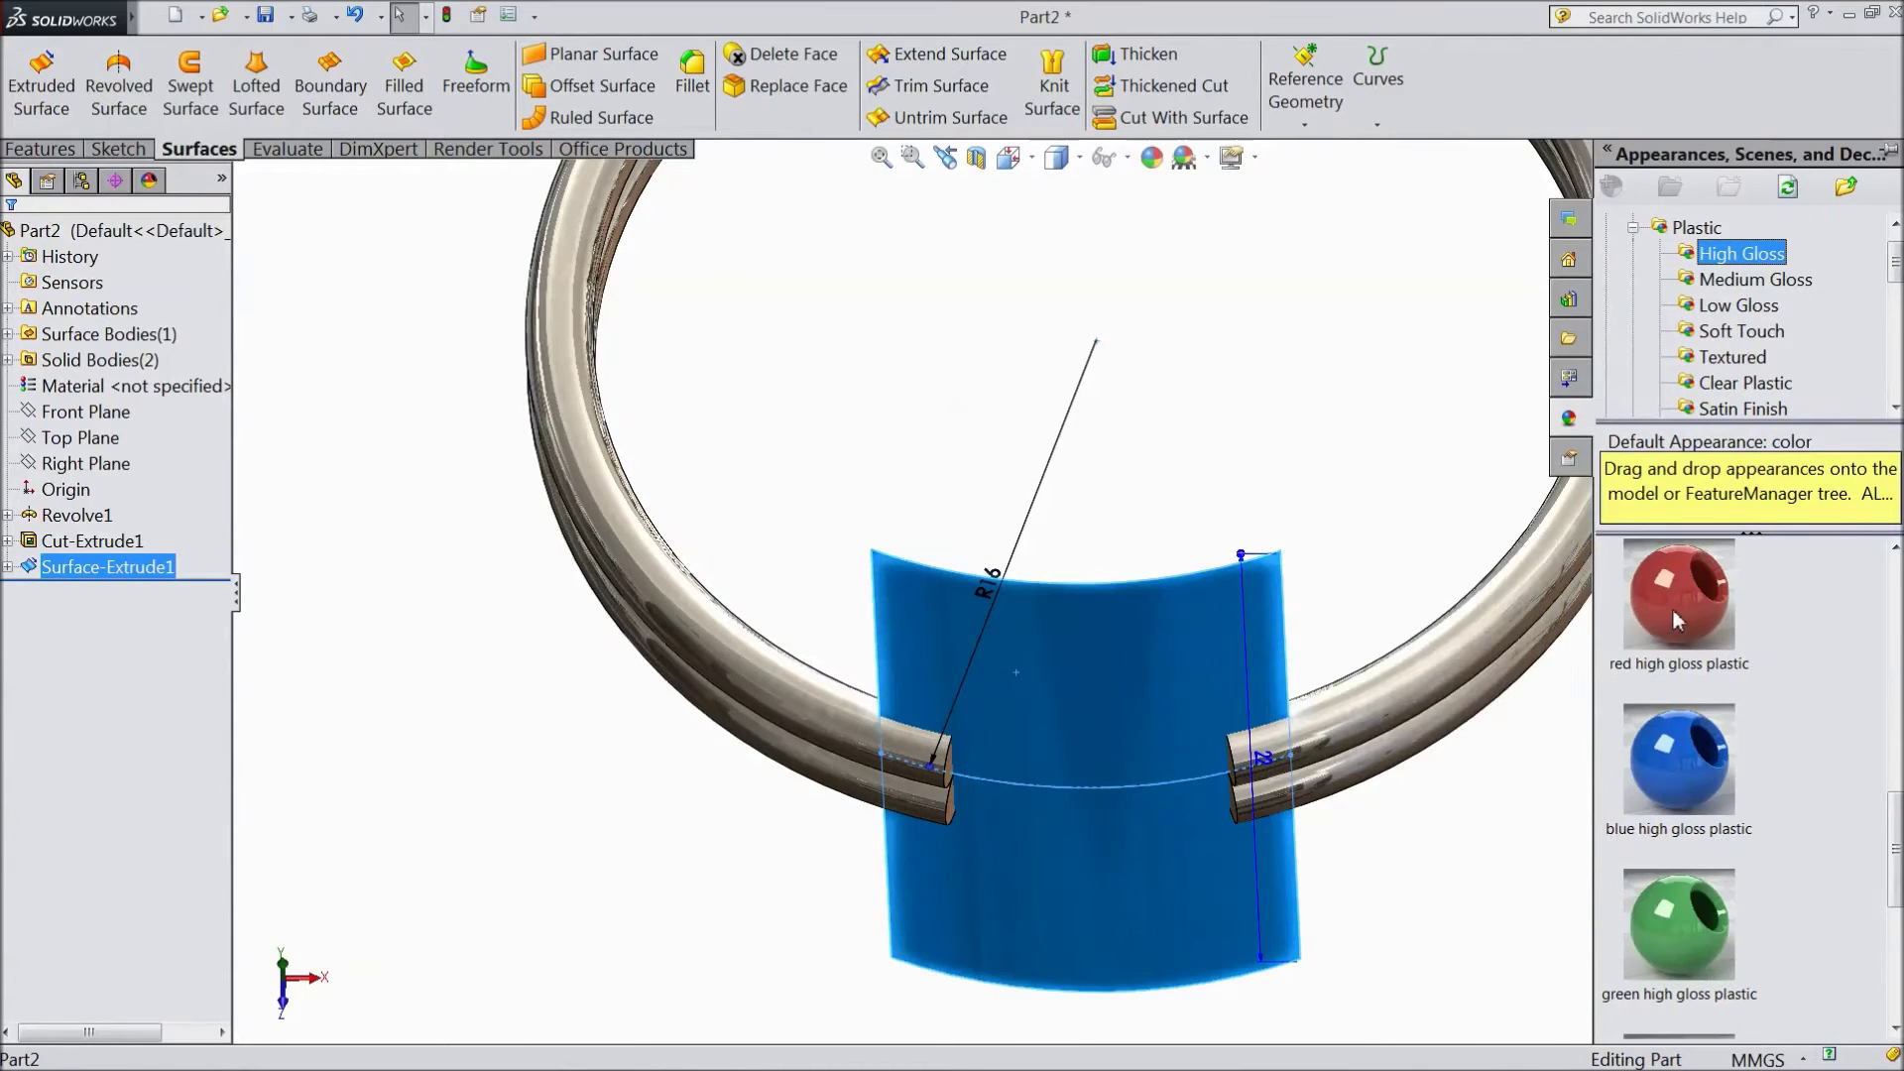
pyautogui.moveTo(1681, 669); pyautogui.dragTo(1520, 844)
pyautogui.scroll(2, 1490, 922)
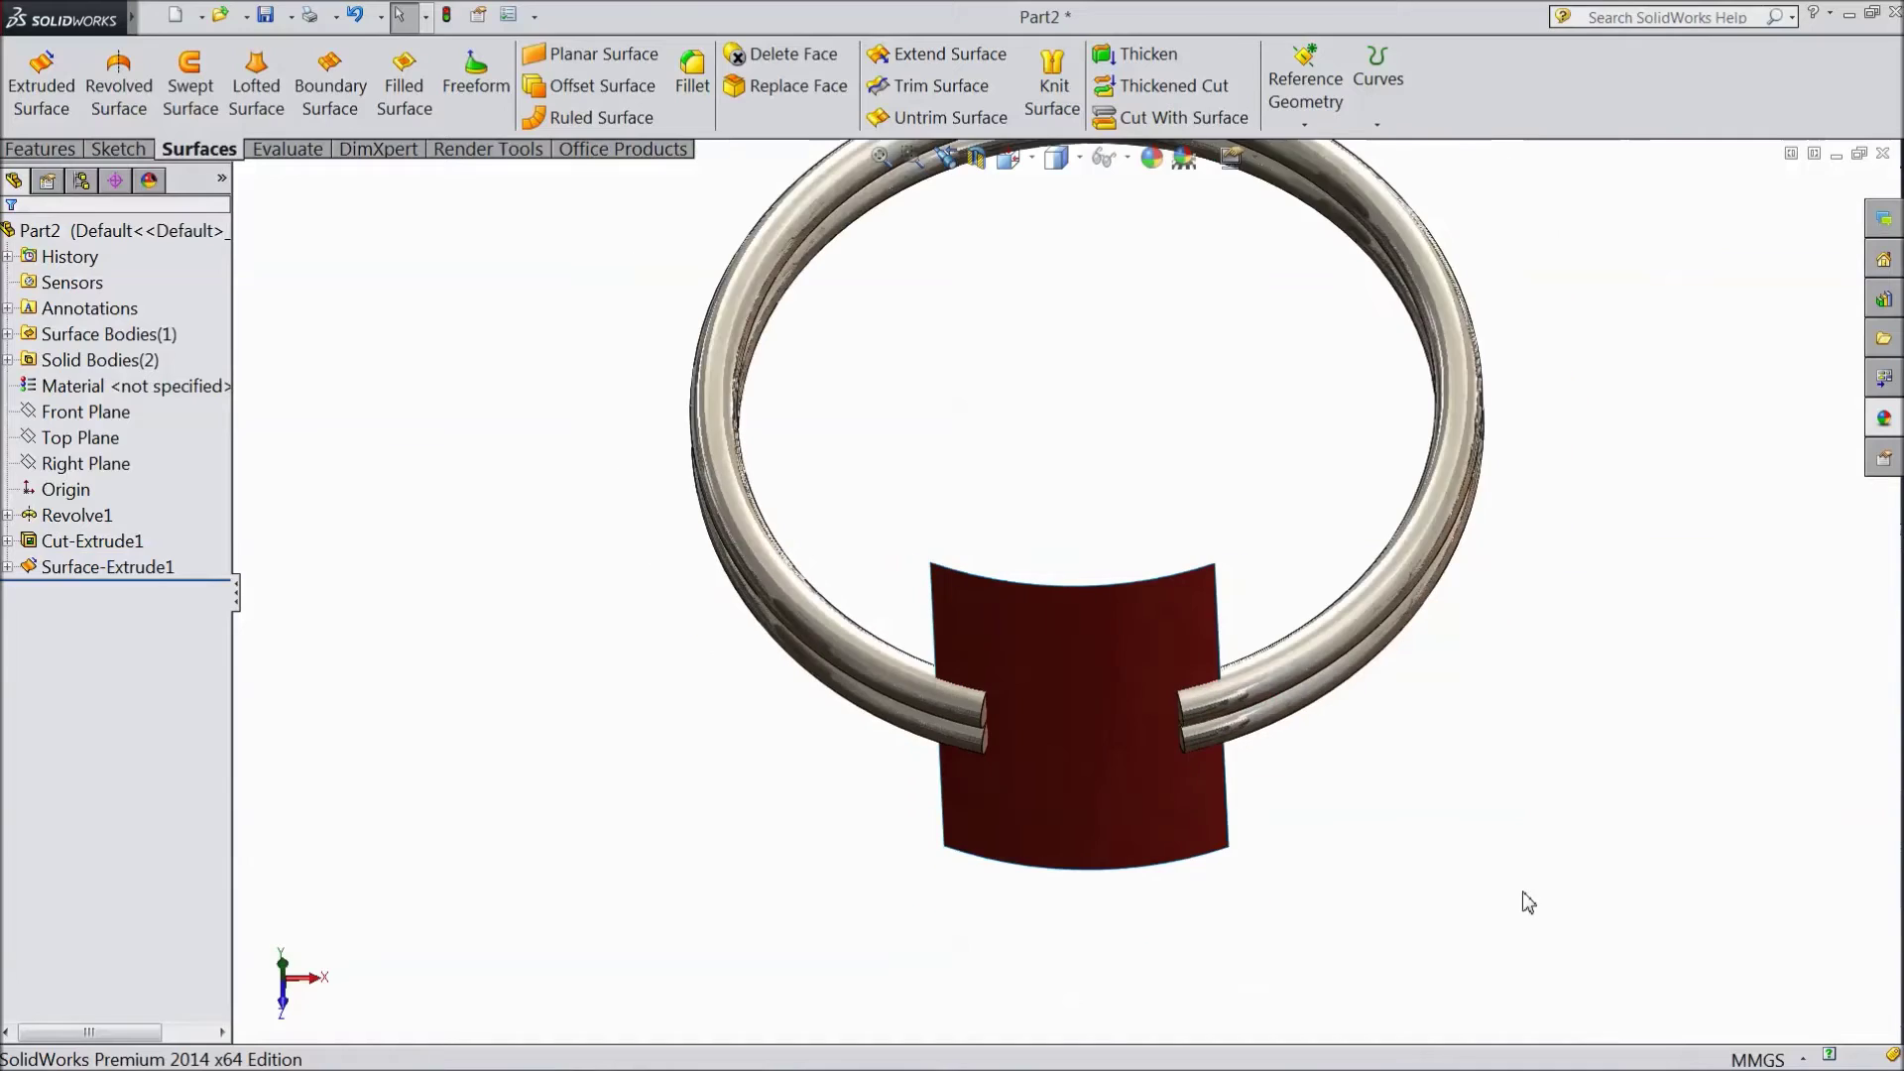
pyautogui.moveTo(1526, 896)
pyautogui.mouseDown(button='middle')
pyautogui.moveTo(1634, 597)
pyautogui.moveTo(1470, 715)
pyautogui.mouseUp(button='middle')
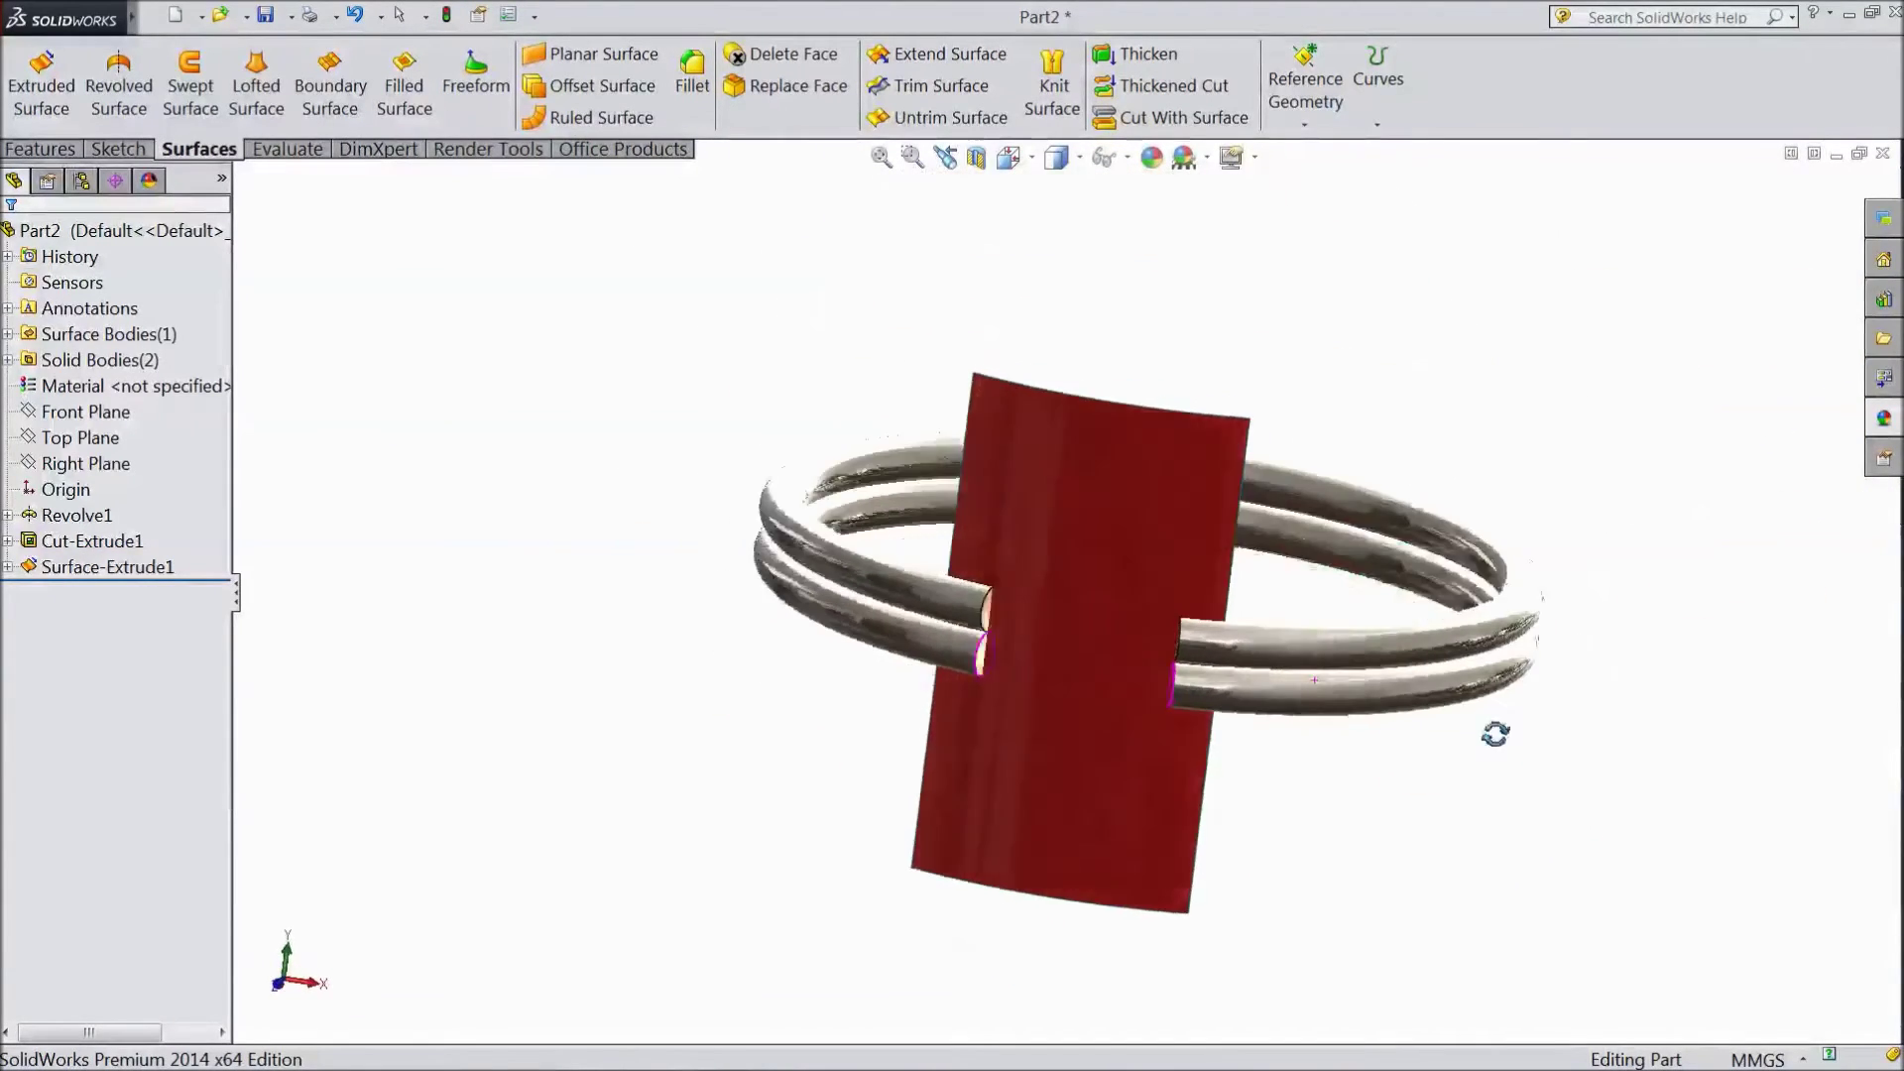
pyautogui.moveTo(1471, 717); pyautogui.dragTo(1445, 795, button='middle')
pyautogui.scroll(-1, 1652, 477)
pyautogui.scroll(-3, 1511, 588)
pyautogui.scroll(1, 1511, 588)
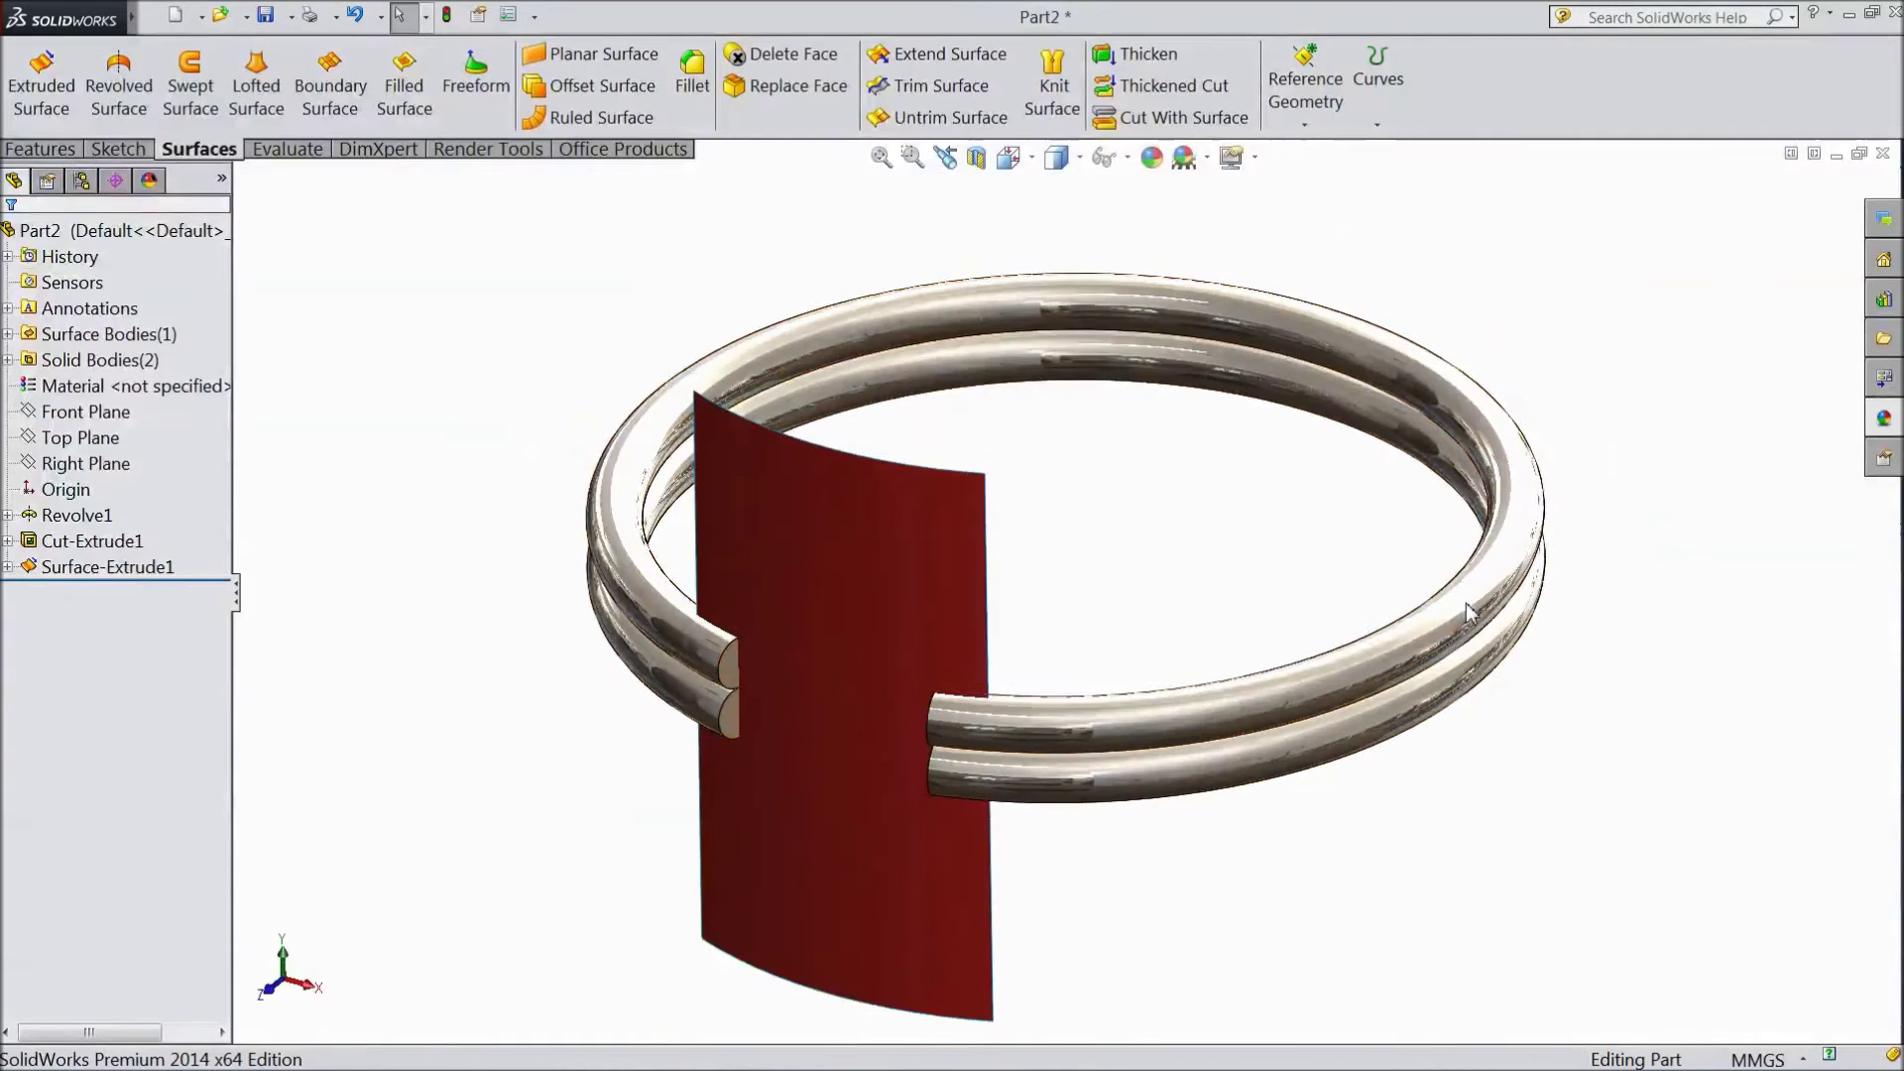
# Create Plane1 offset 20 mm from the Front Plane and begin a sketch on it.
pyautogui.click(89, 415)
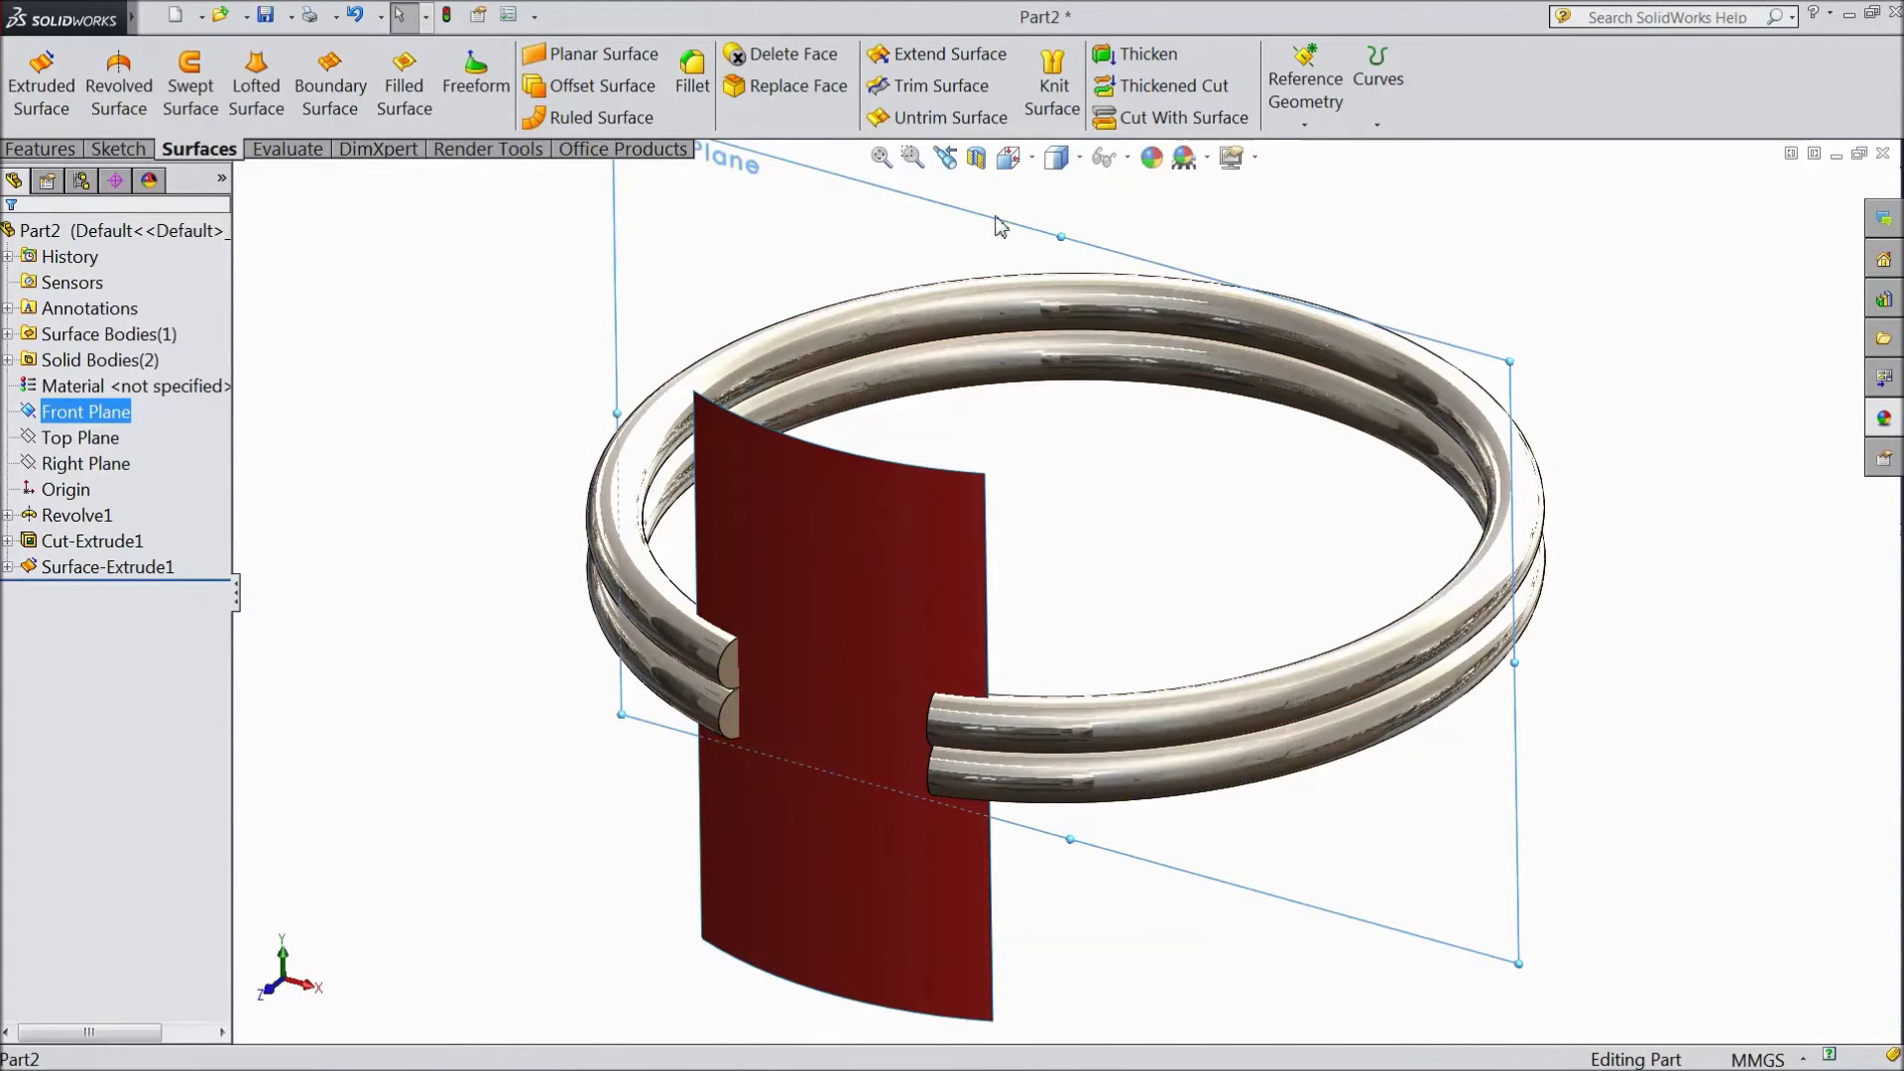
pyautogui.click(107, 151)
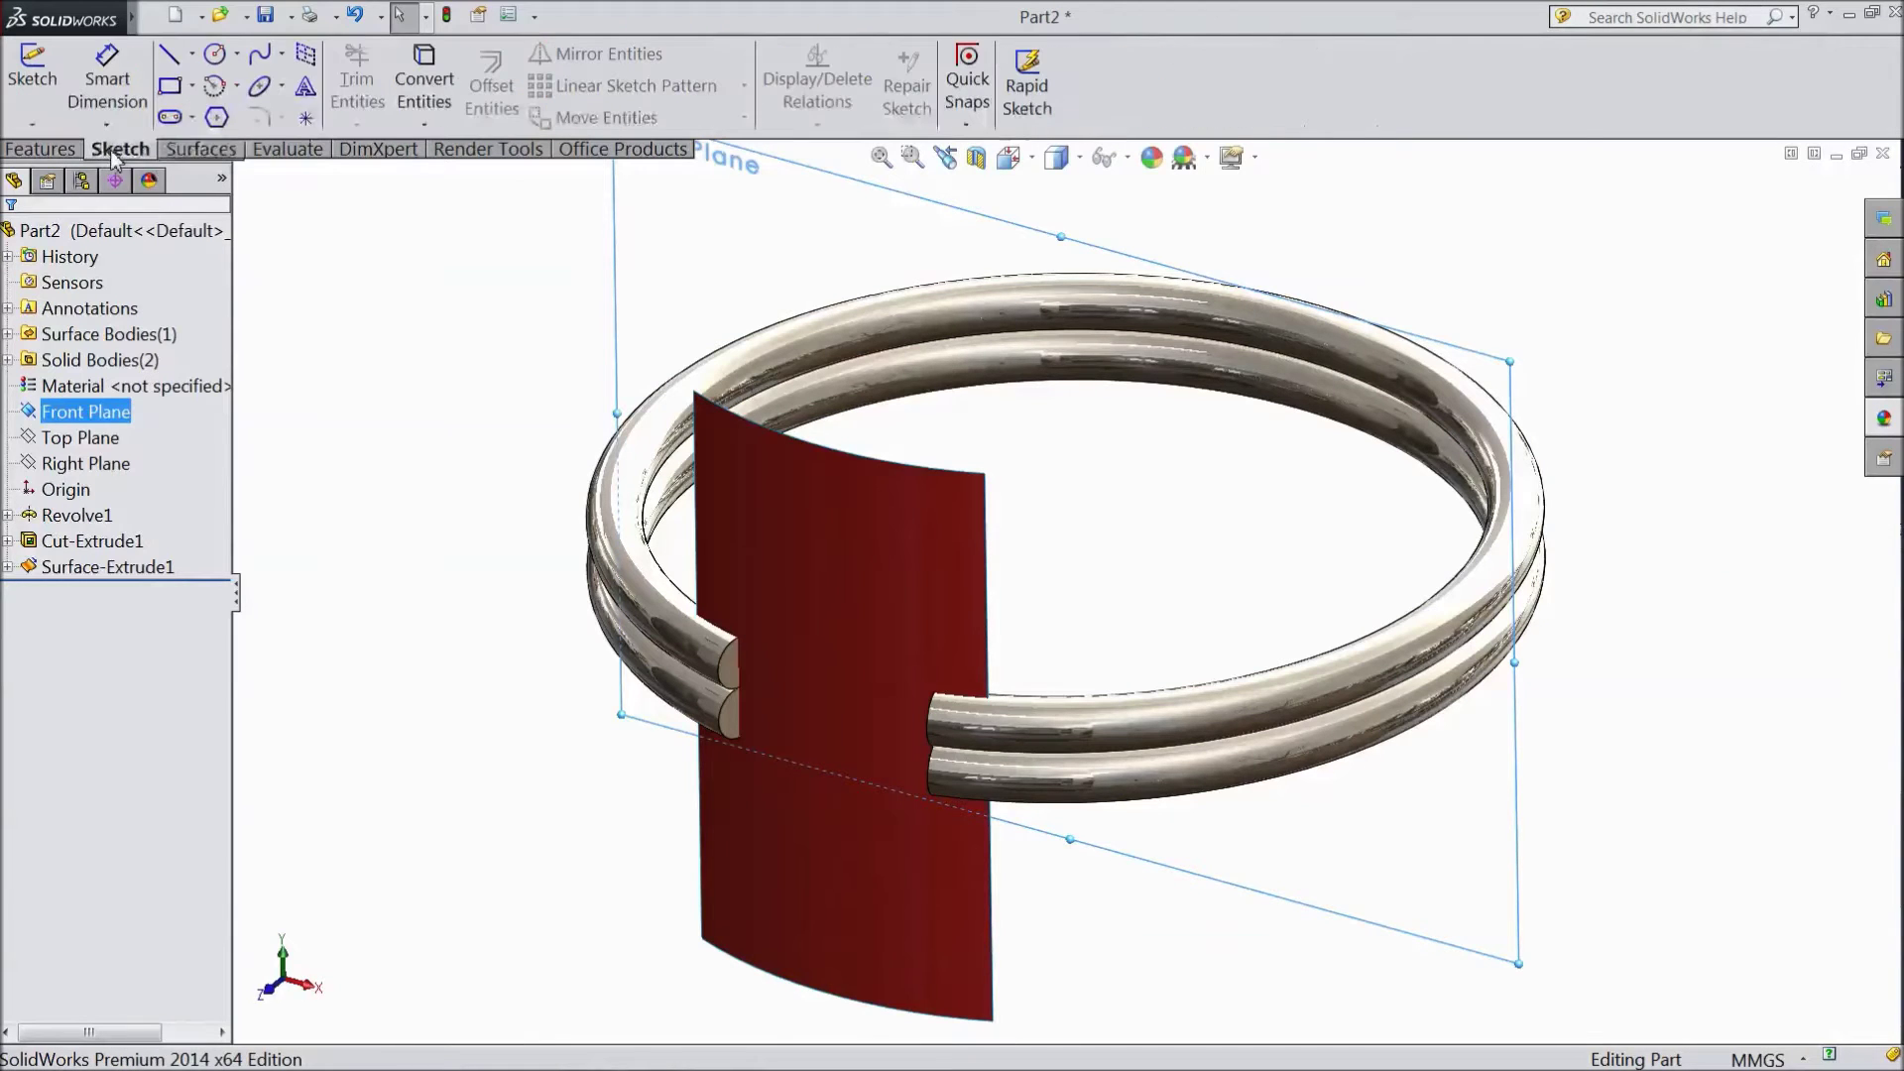
pyautogui.click(39, 151)
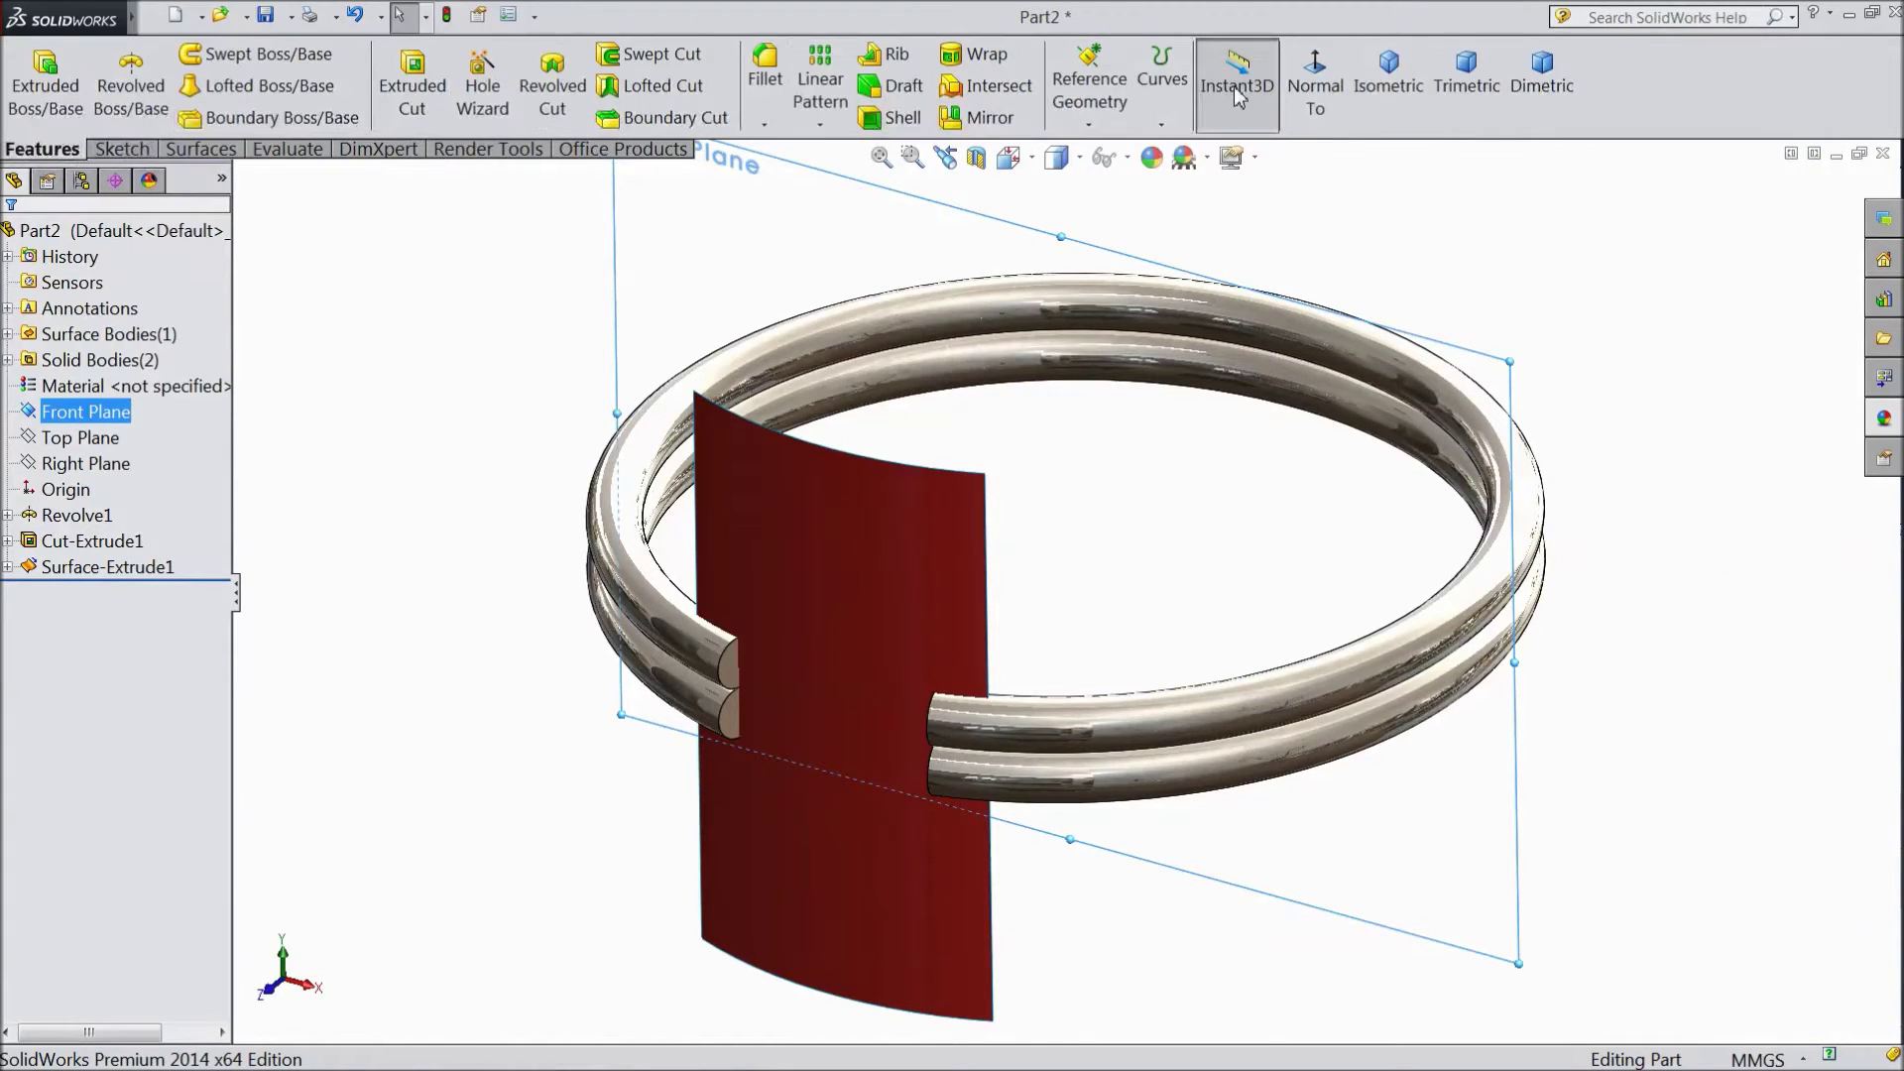
pyautogui.click(1096, 122)
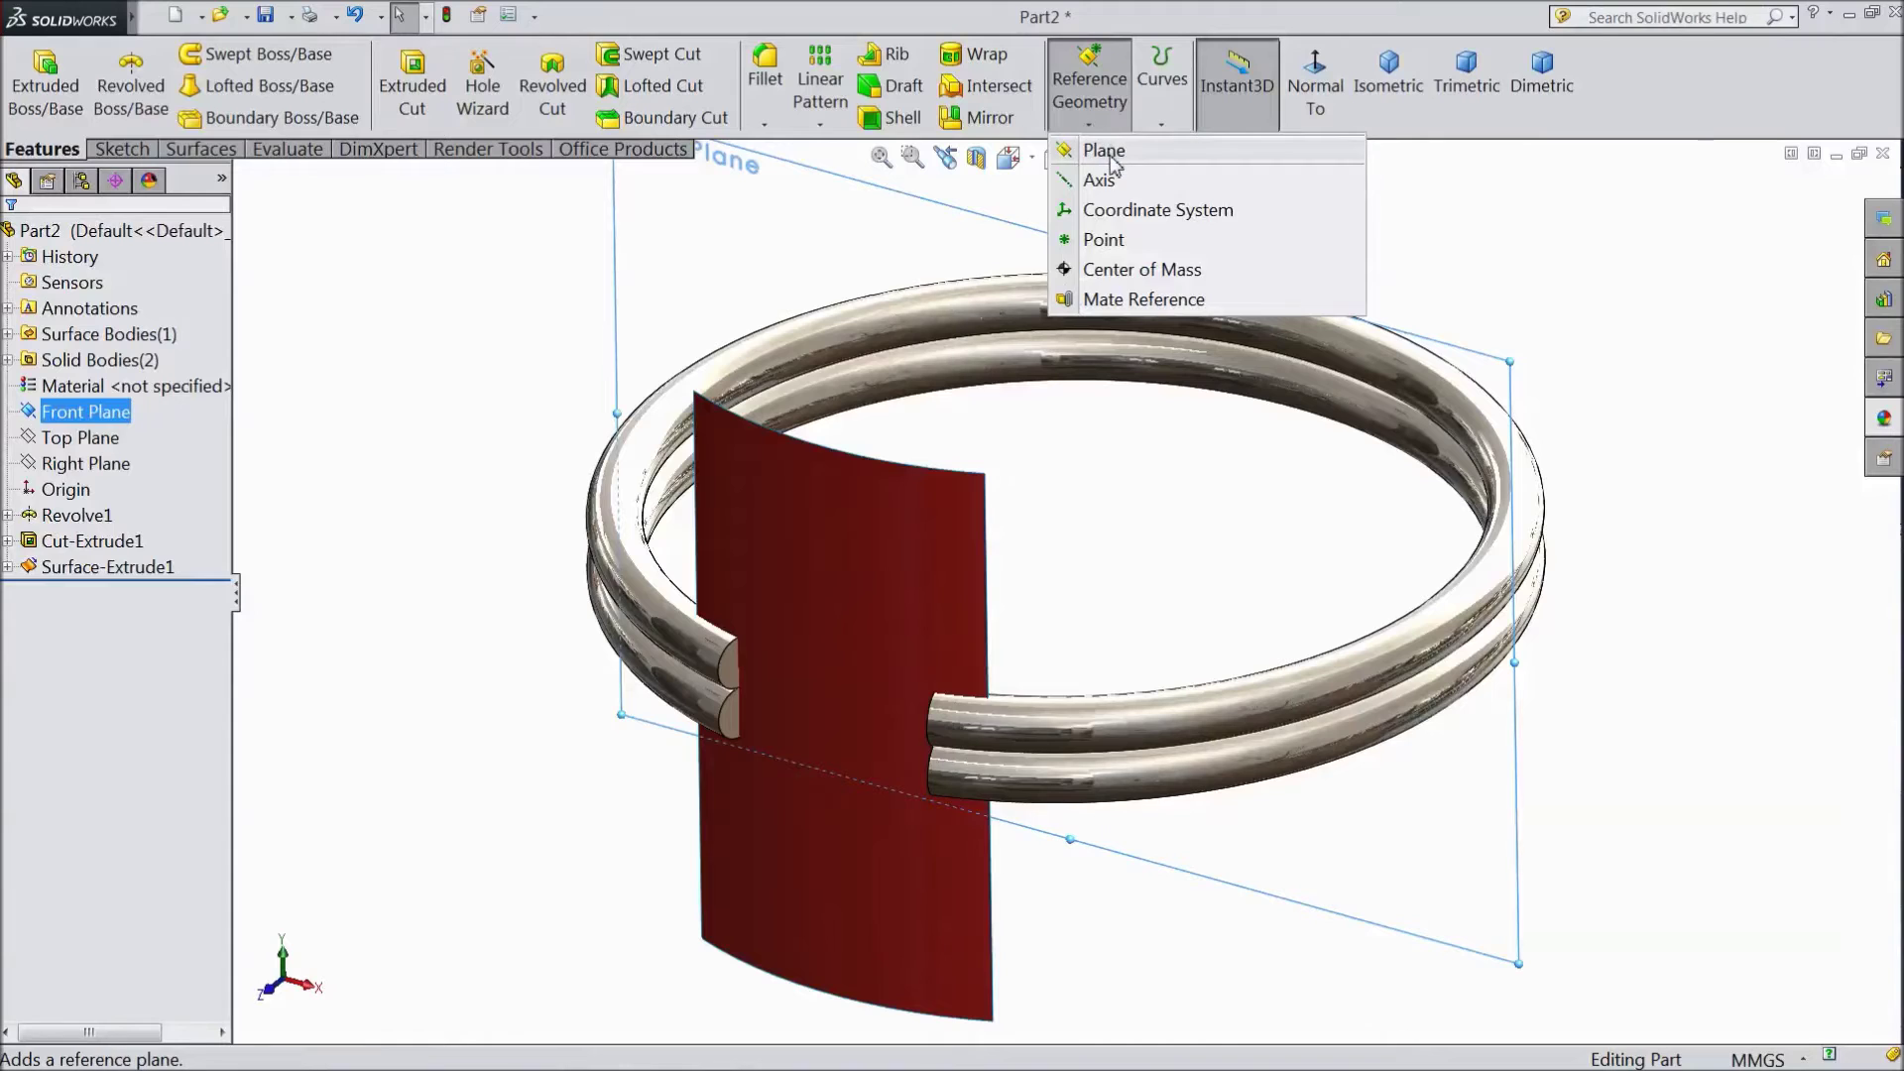
pyautogui.click(1104, 151)
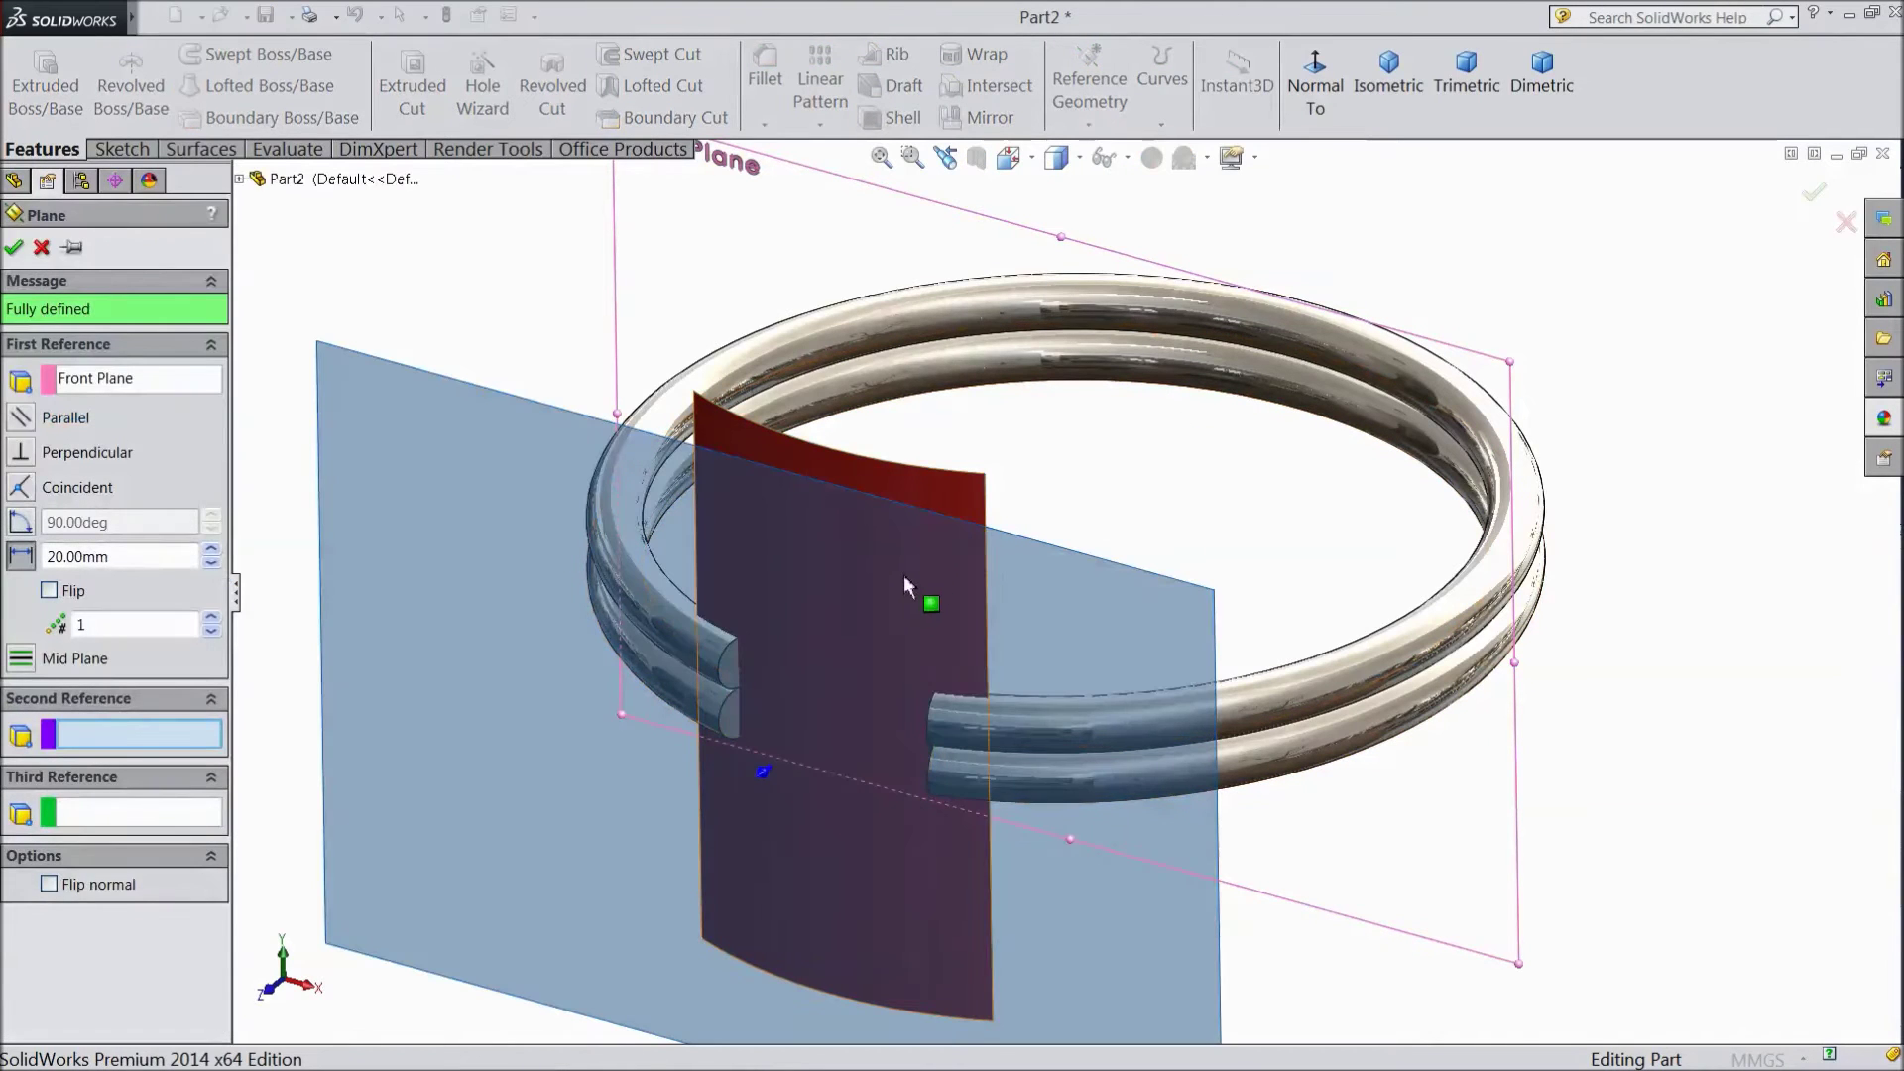
pyautogui.moveTo(341, 540); pyautogui.dragTo(463, 463, button='middle')
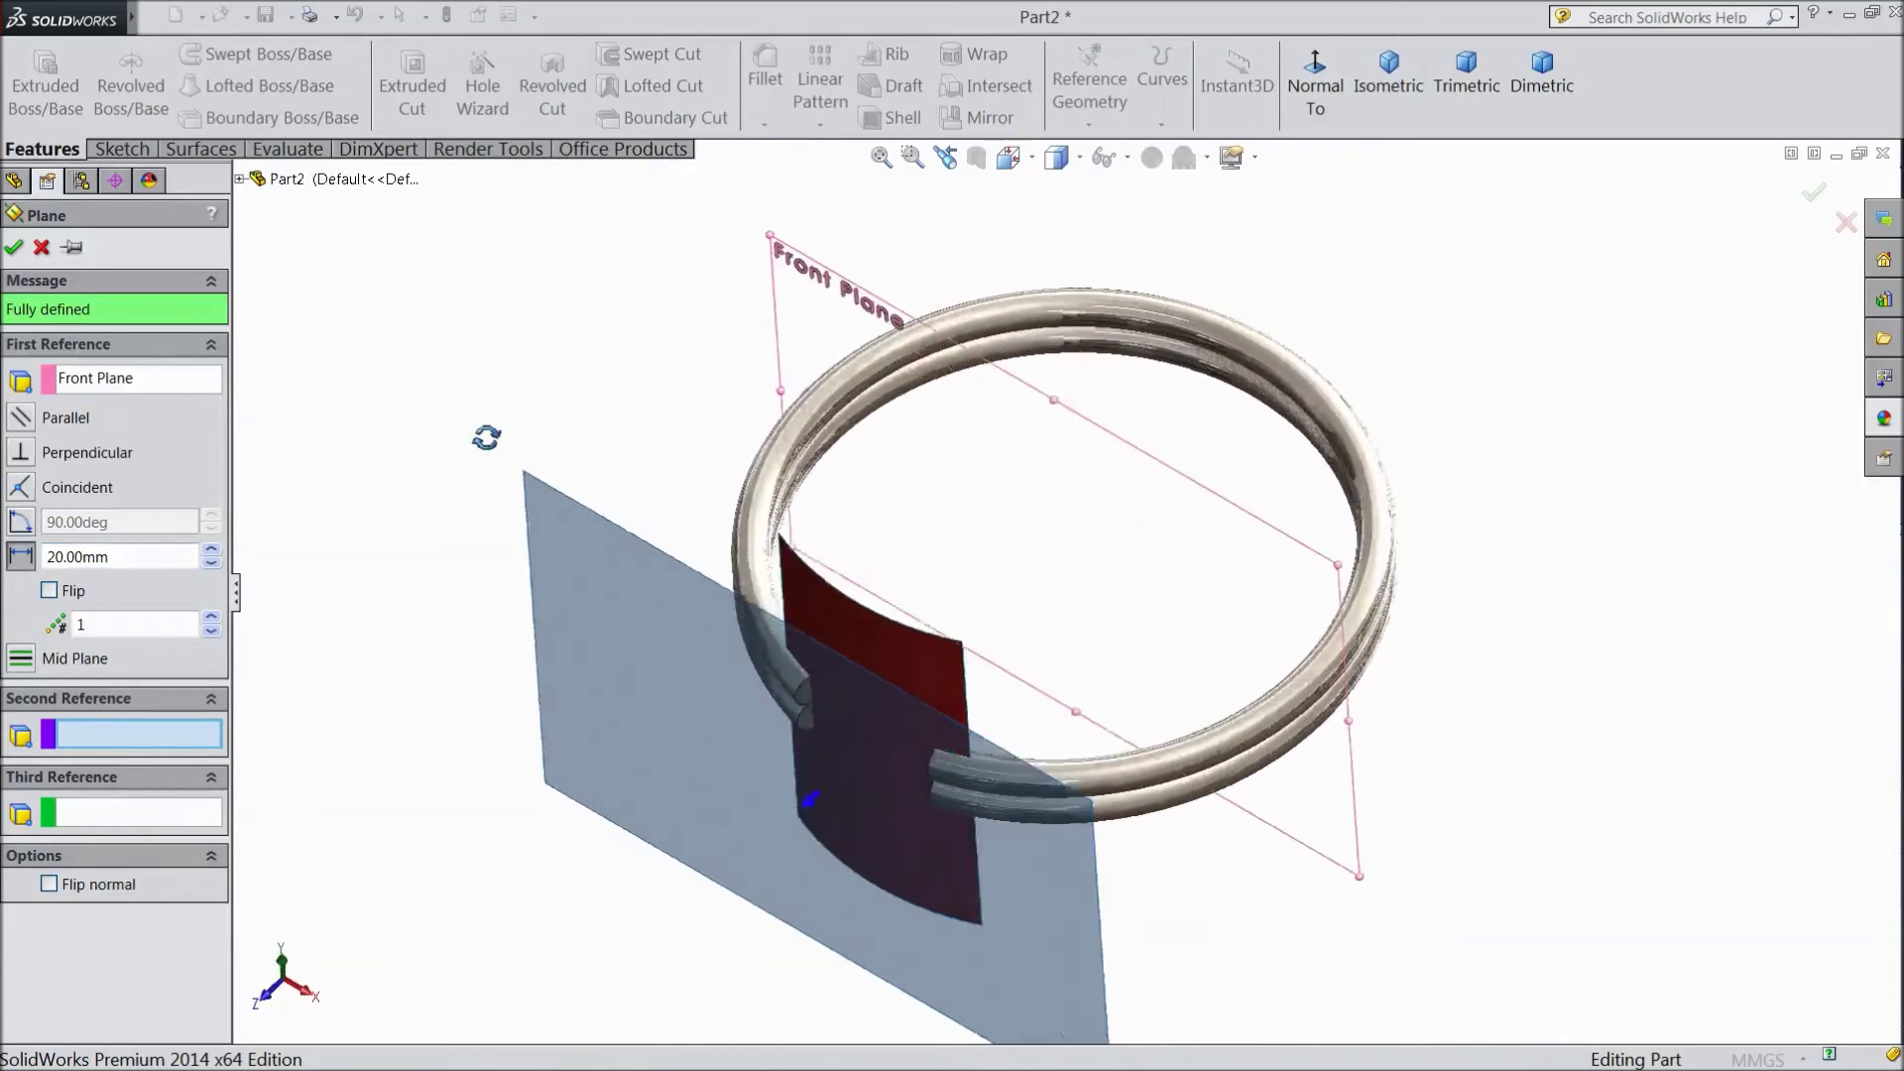
pyautogui.moveTo(463, 463); pyautogui.dragTo(485, 412, button='middle')
pyautogui.click(13, 247)
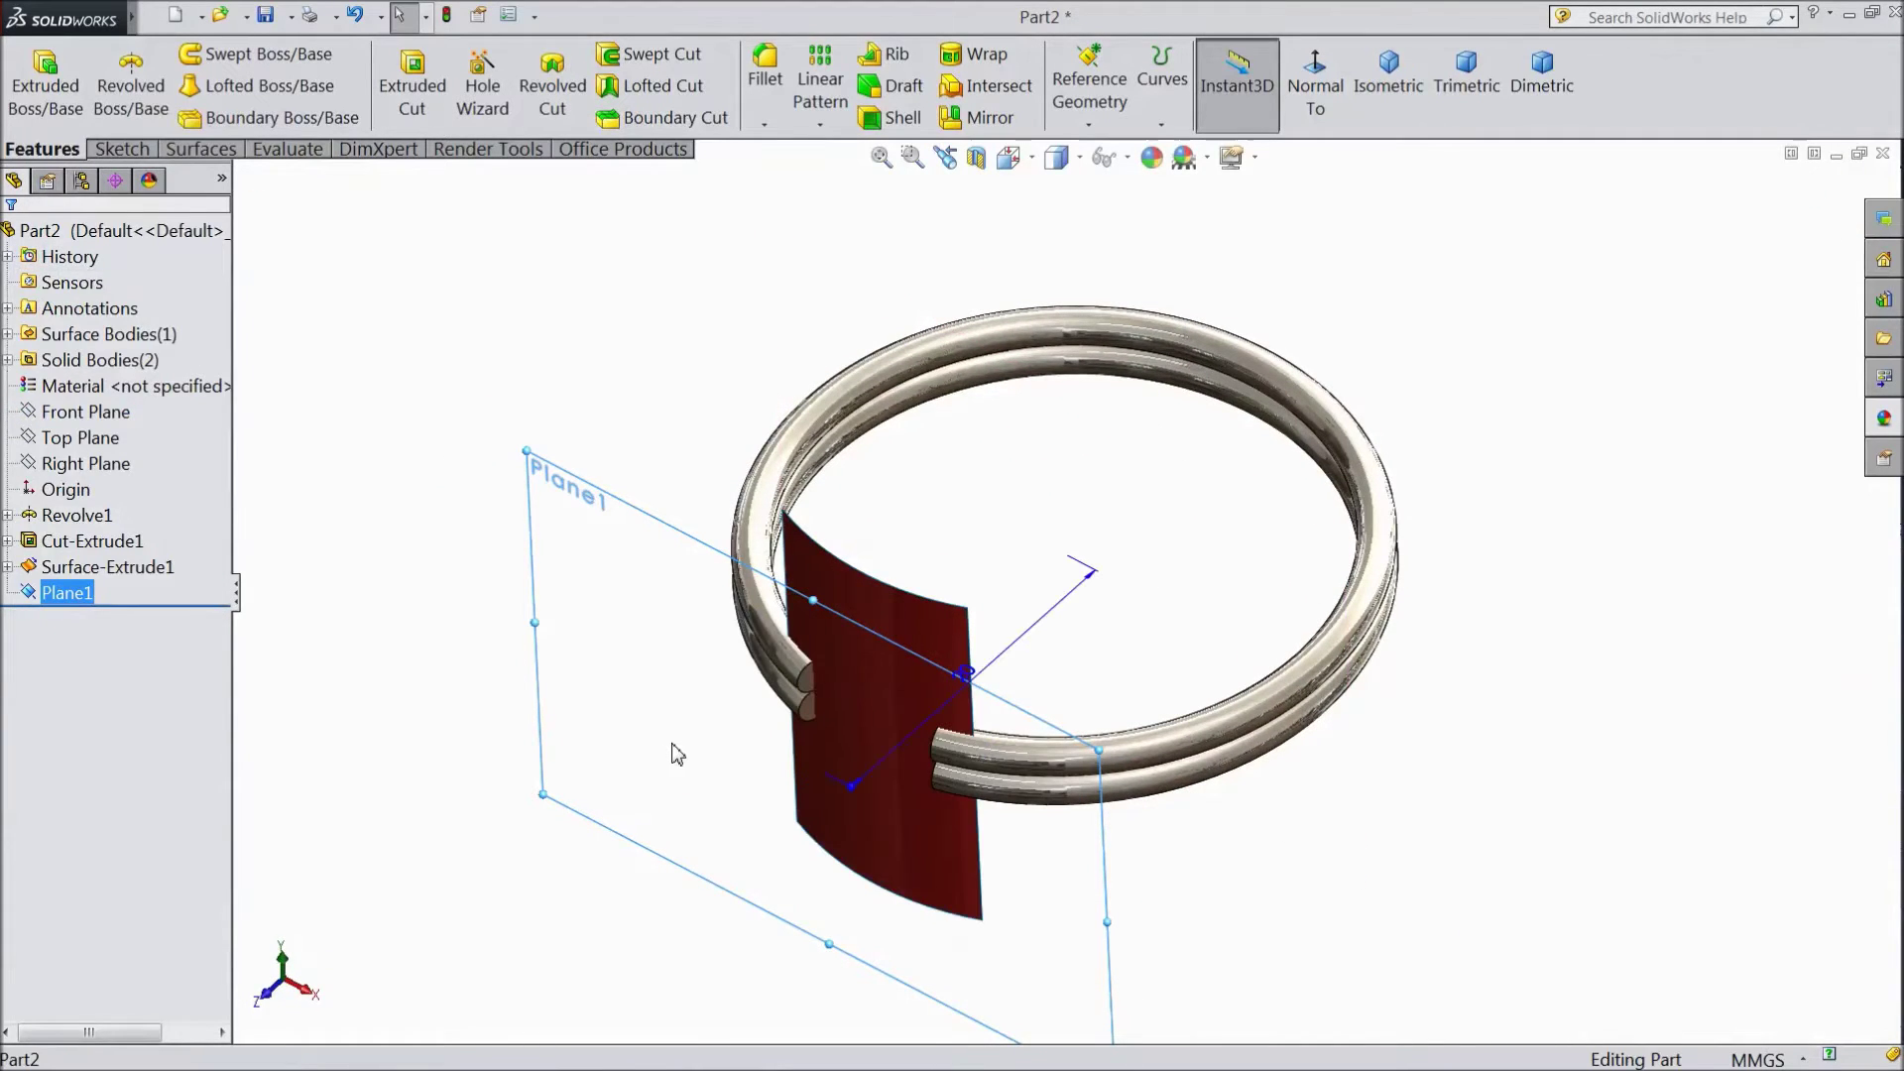
pyautogui.click(731, 697)
# Draw a spline on Plane1 from the upper-left tube end edge to the lower-right tube end edge.
pyautogui.click(42, 150)
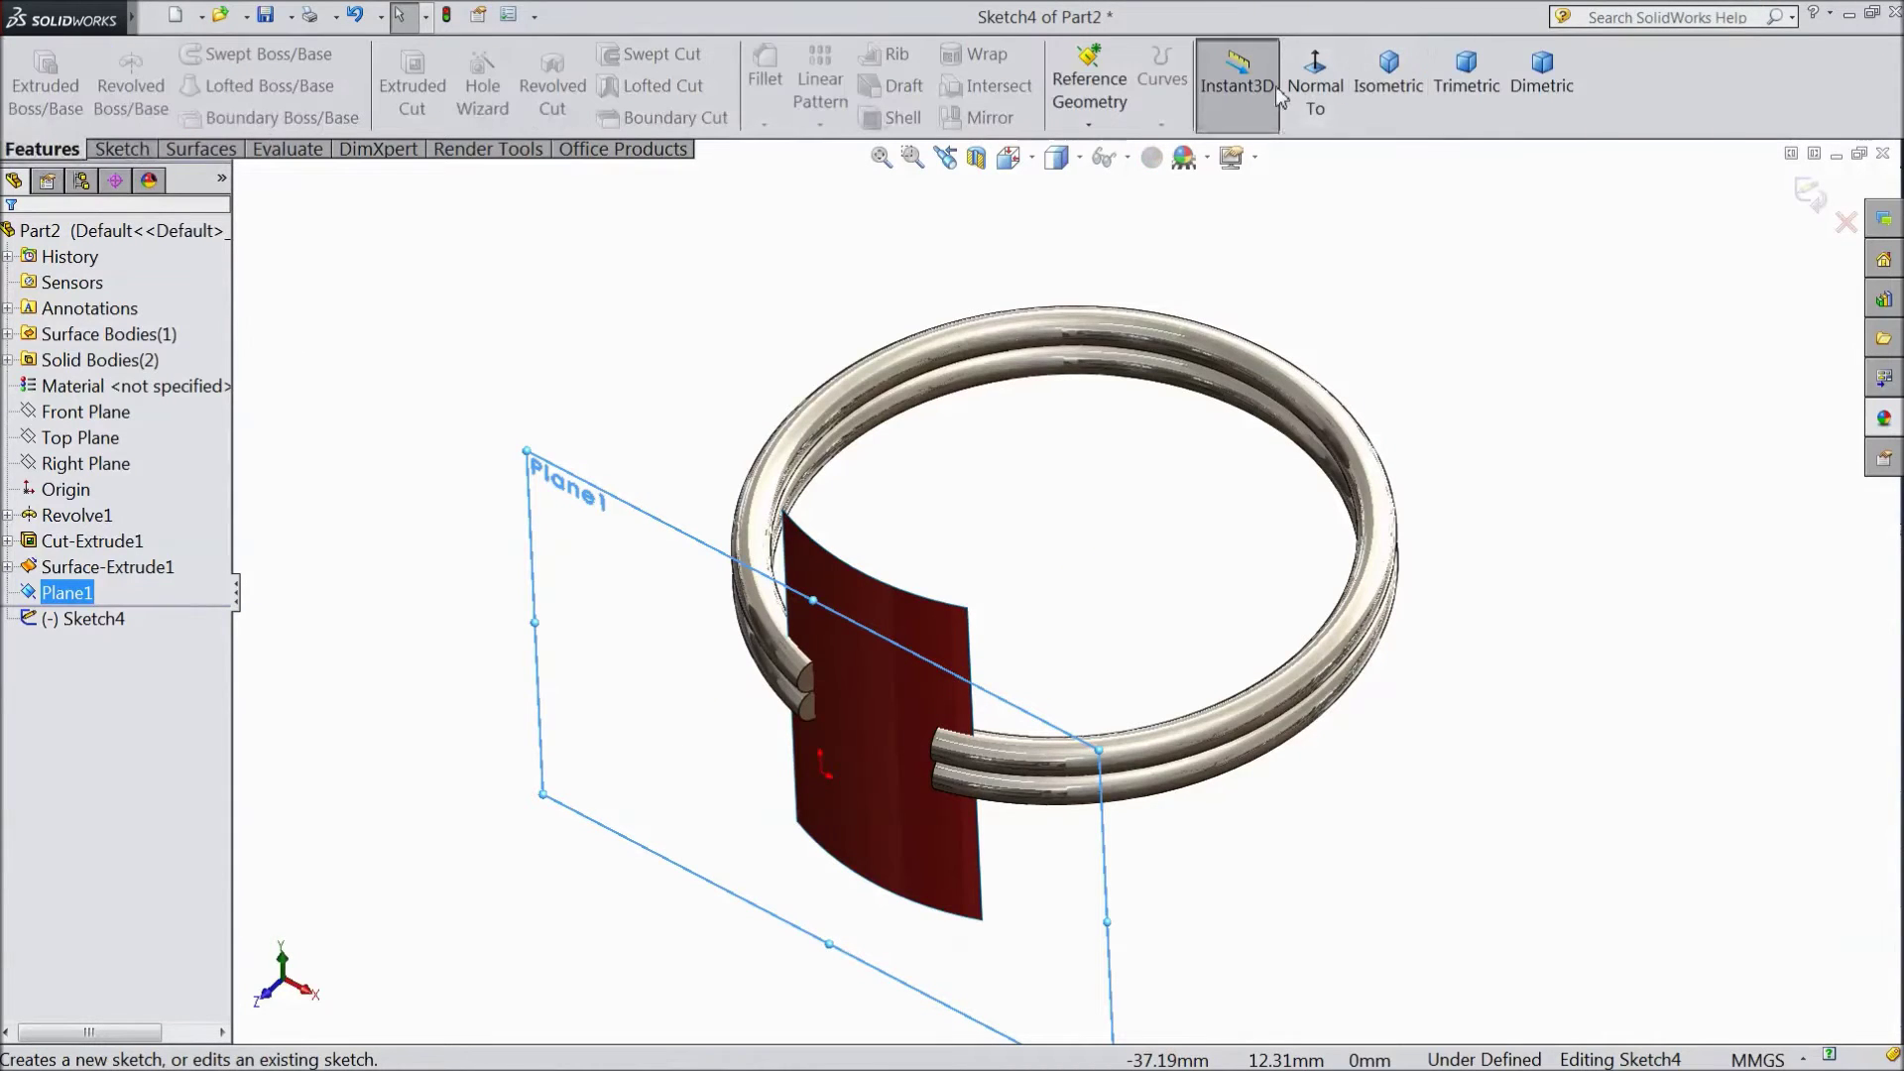
pyautogui.click(1311, 89)
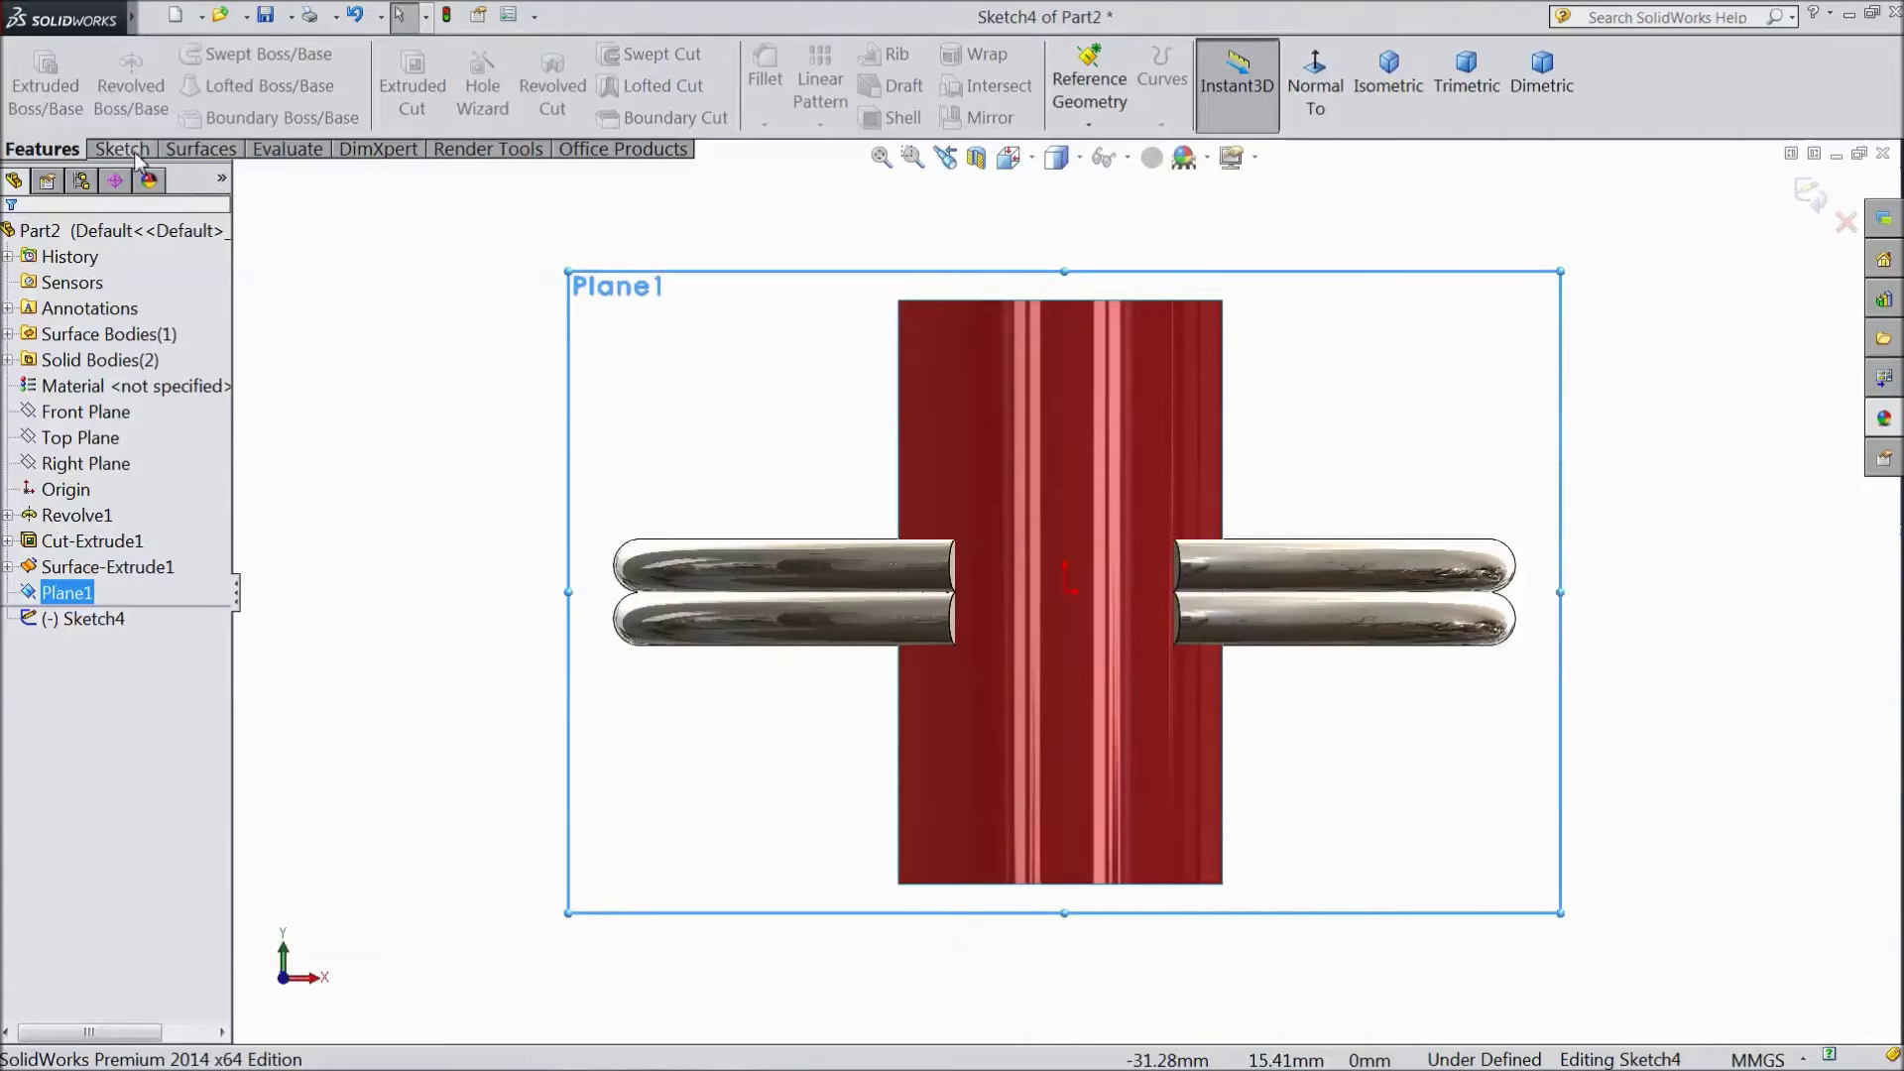
pyautogui.click(129, 151)
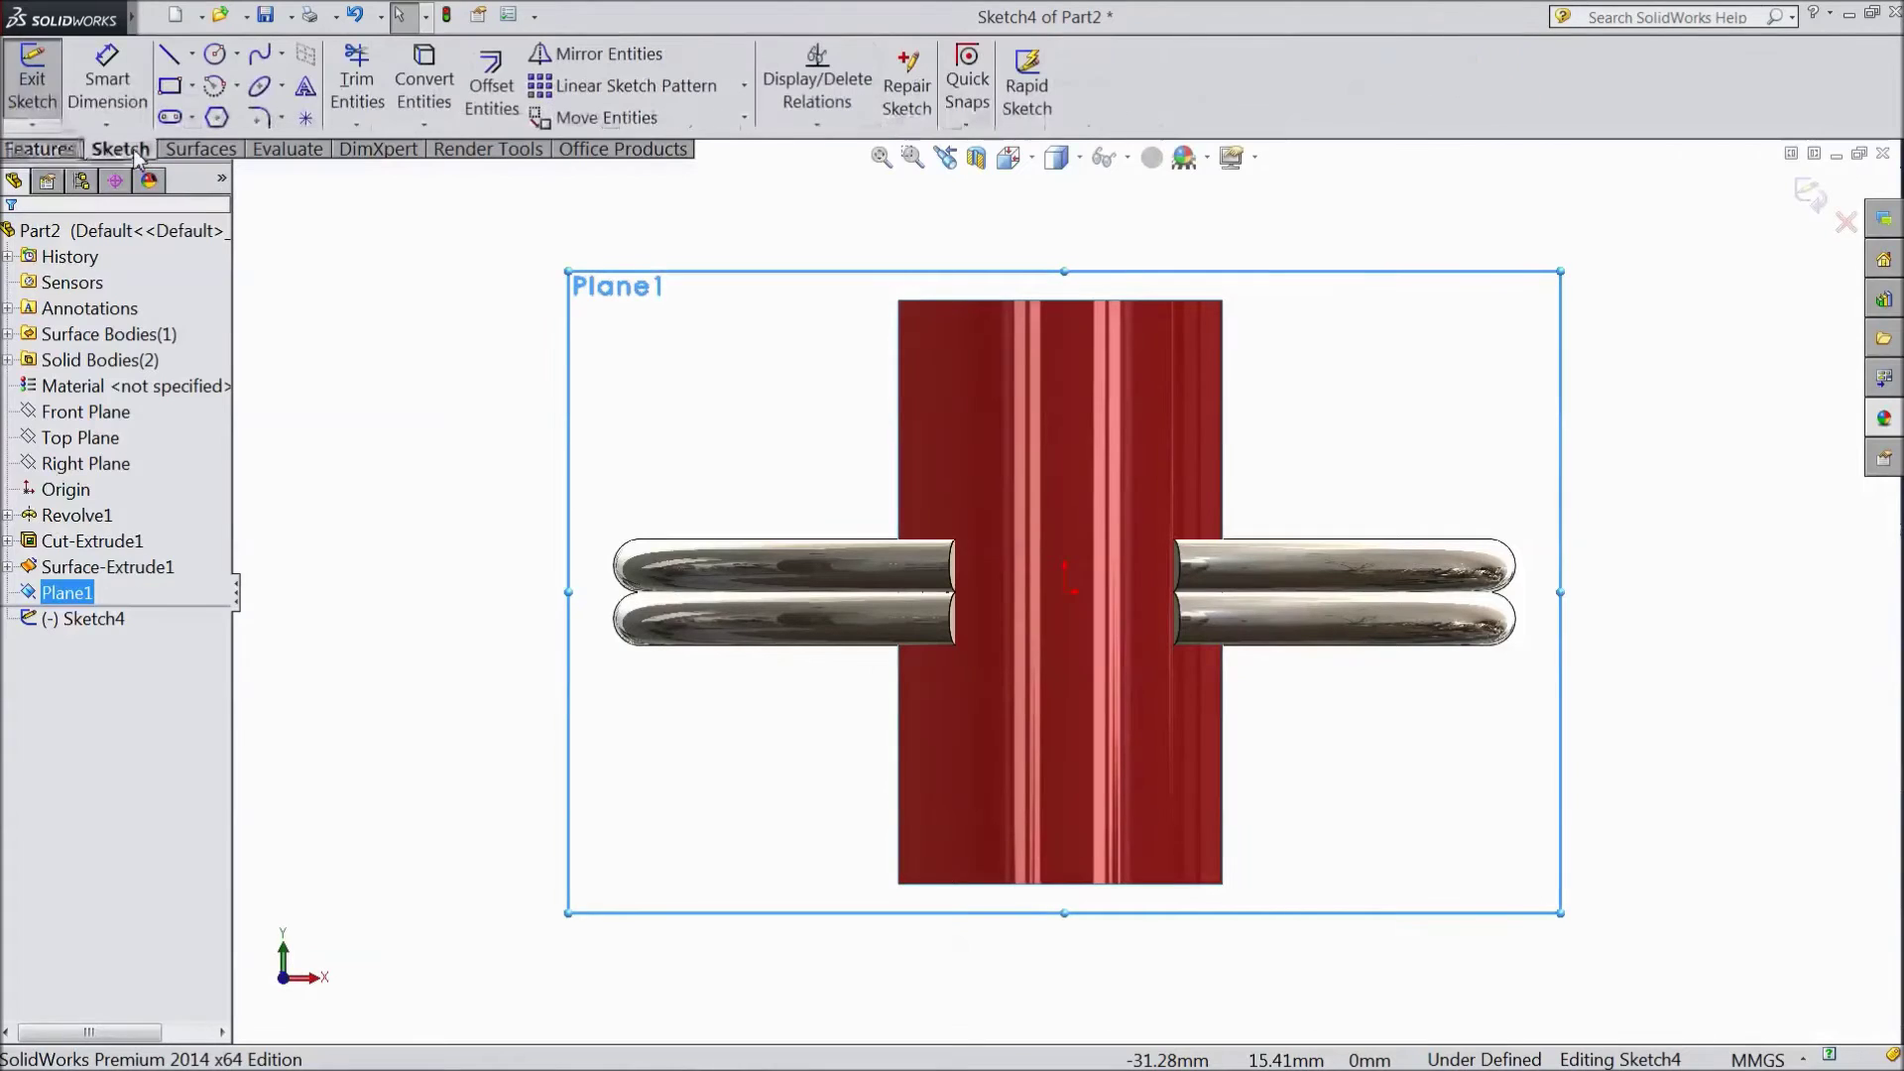
pyautogui.click(267, 63)
pyautogui.scroll(-1, 1114, 735)
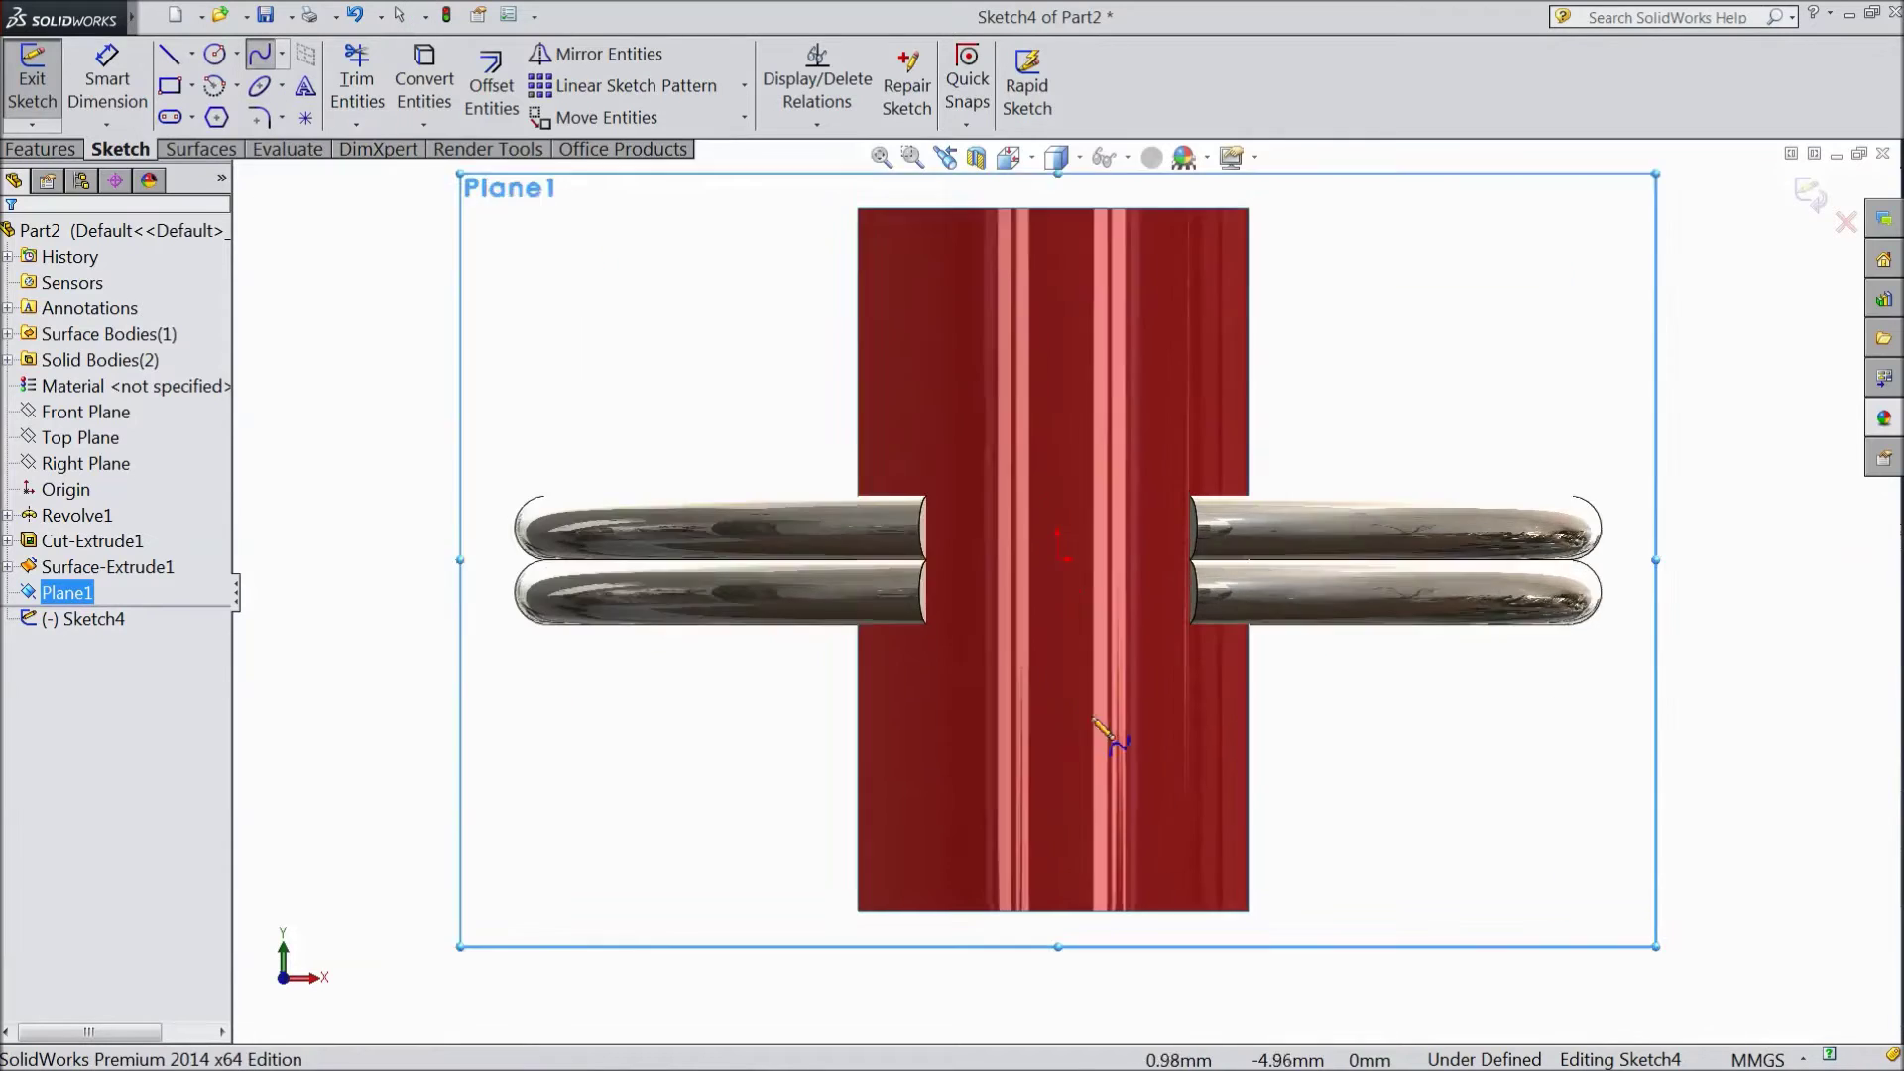
pyautogui.scroll(-1, 1093, 567)
pyautogui.scroll(-2, 1077, 578)
pyautogui.scroll(-1, 1081, 580)
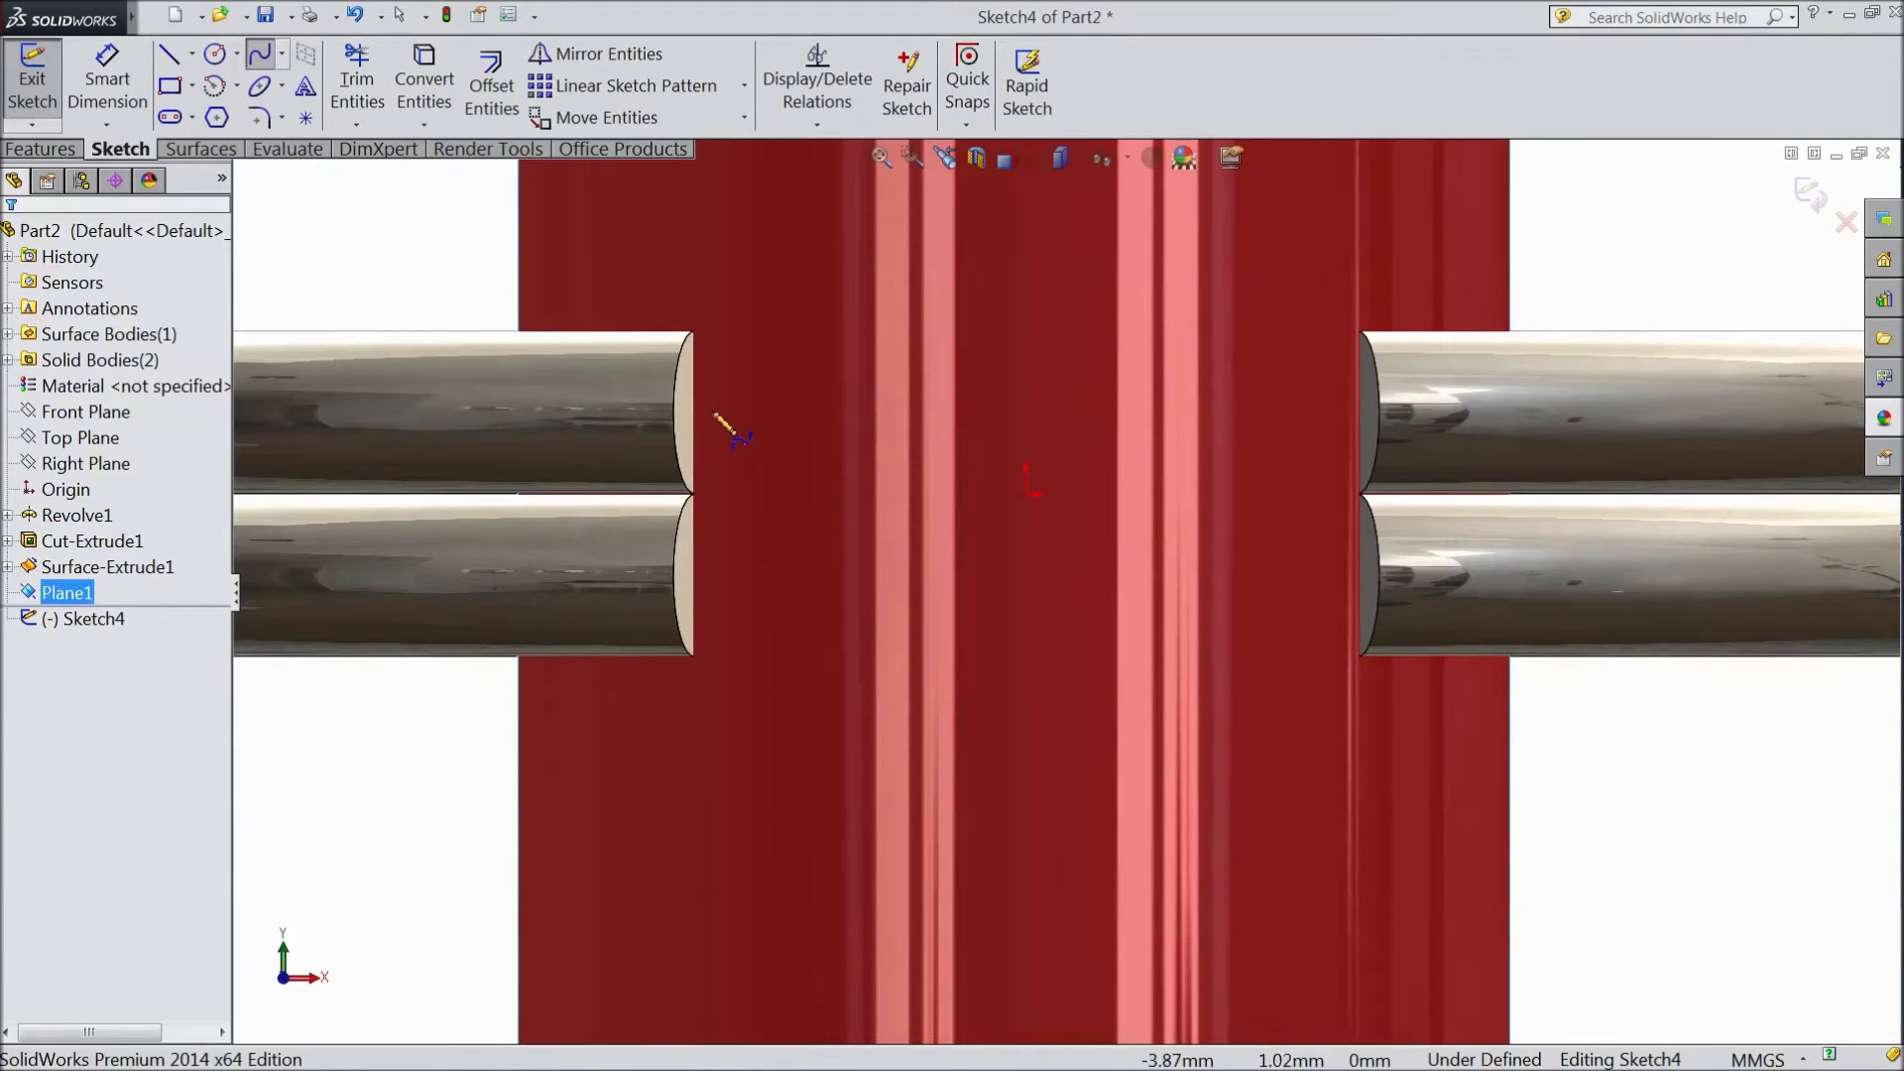
pyautogui.scroll(-1, 689, 389)
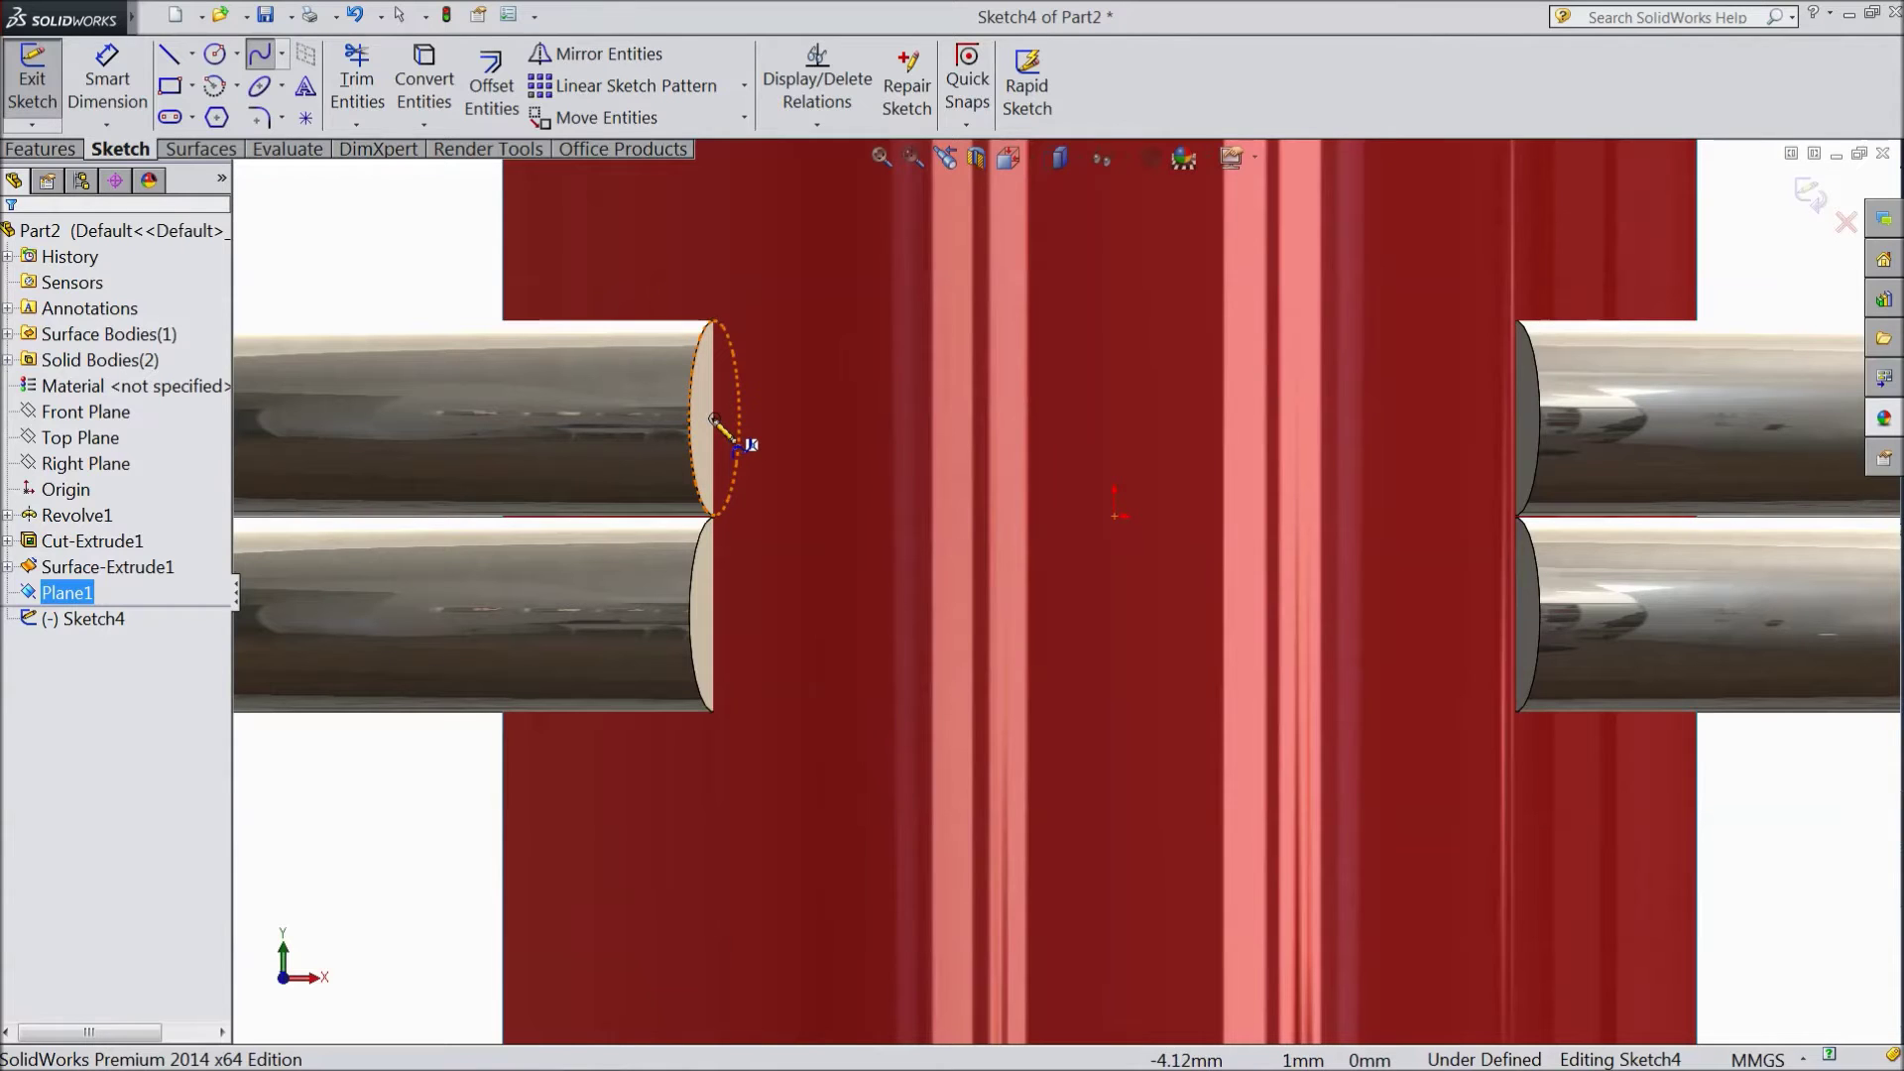
pyautogui.click(713, 421)
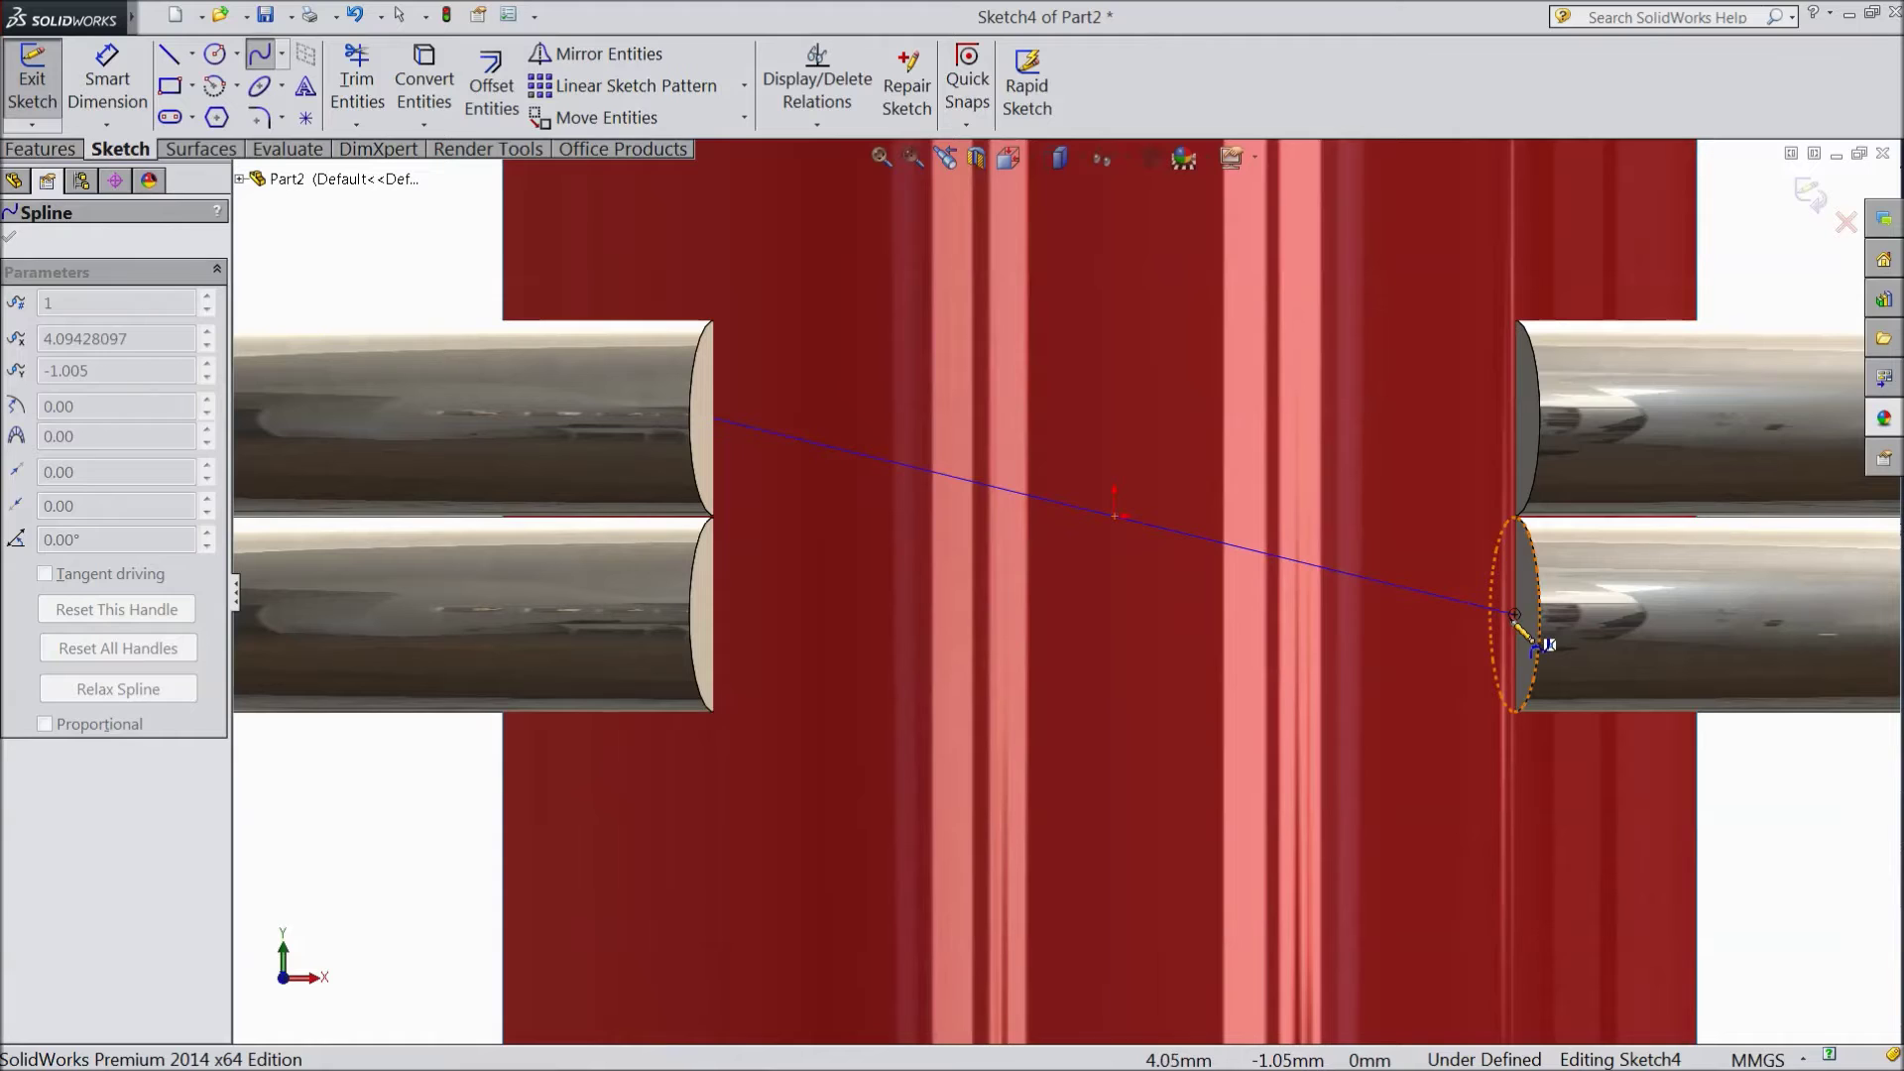
pyautogui.click(1517, 615)
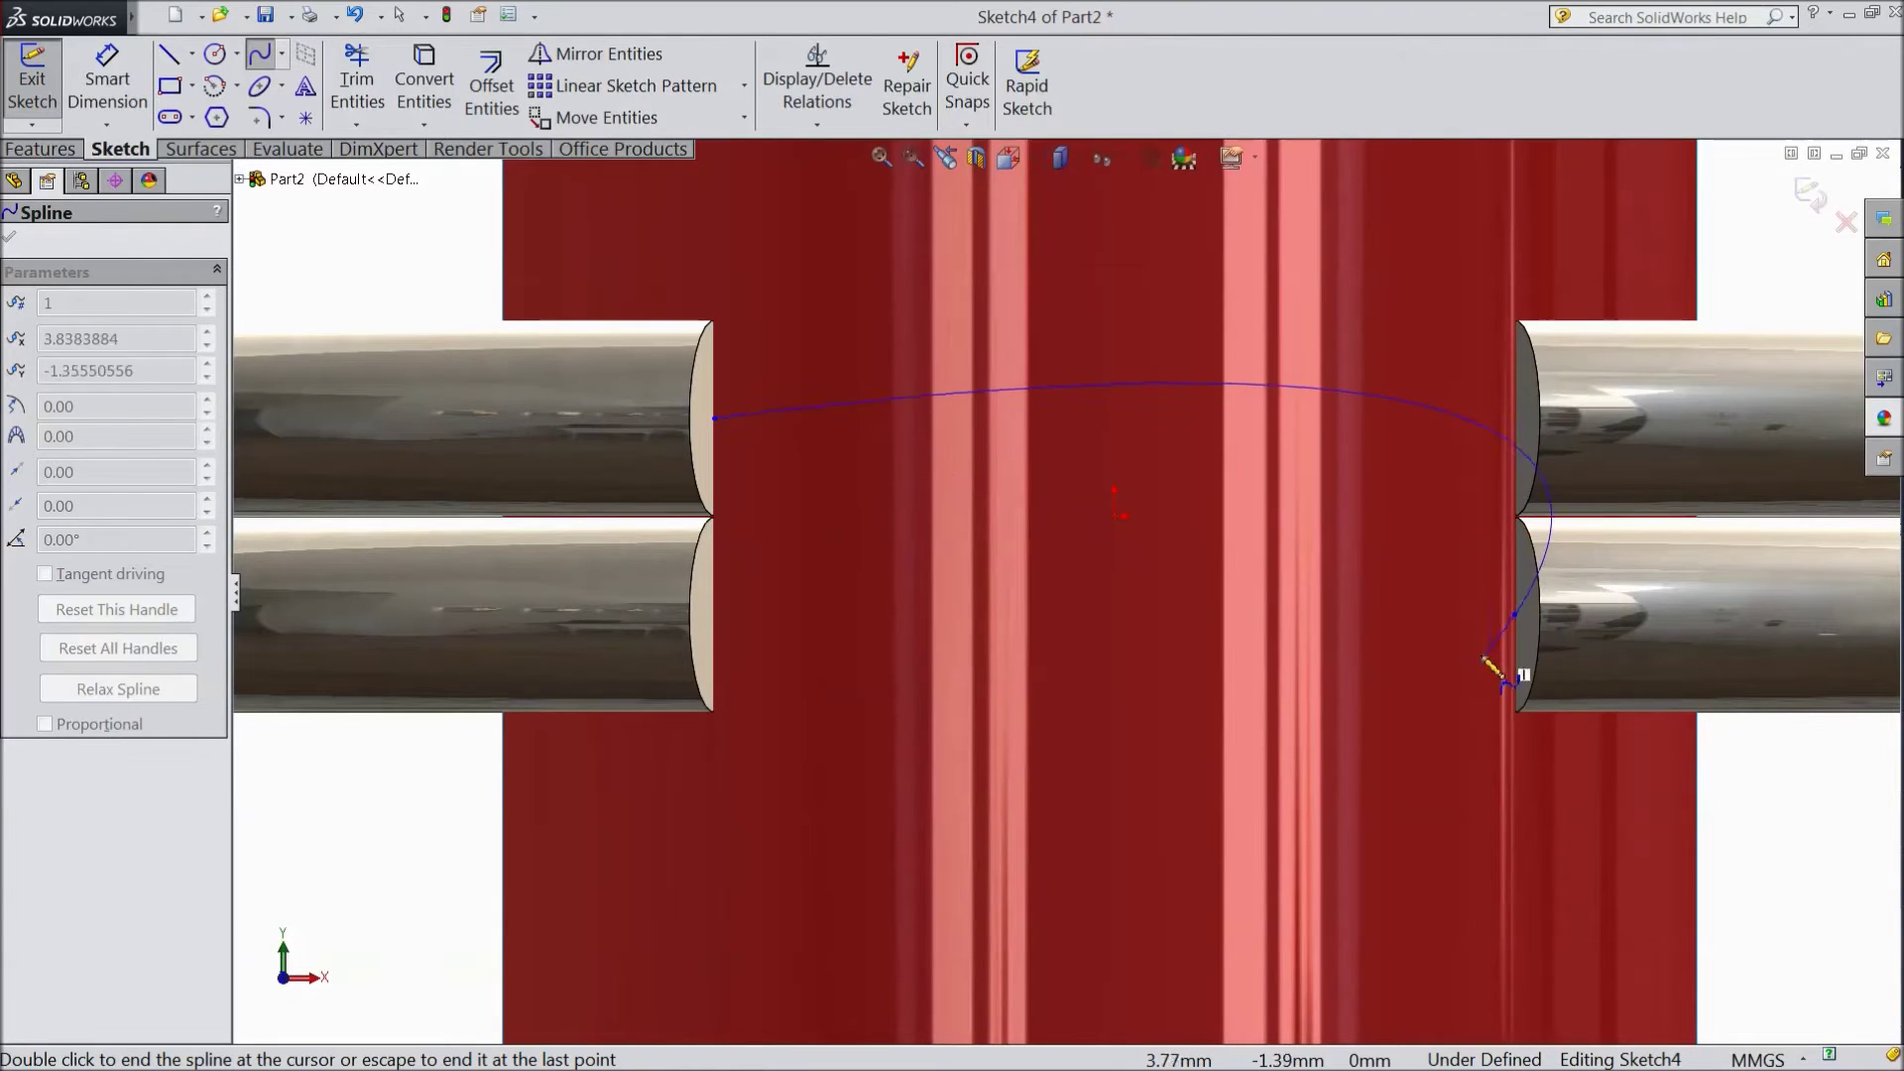
pyautogui.rightClick(1360, 709)
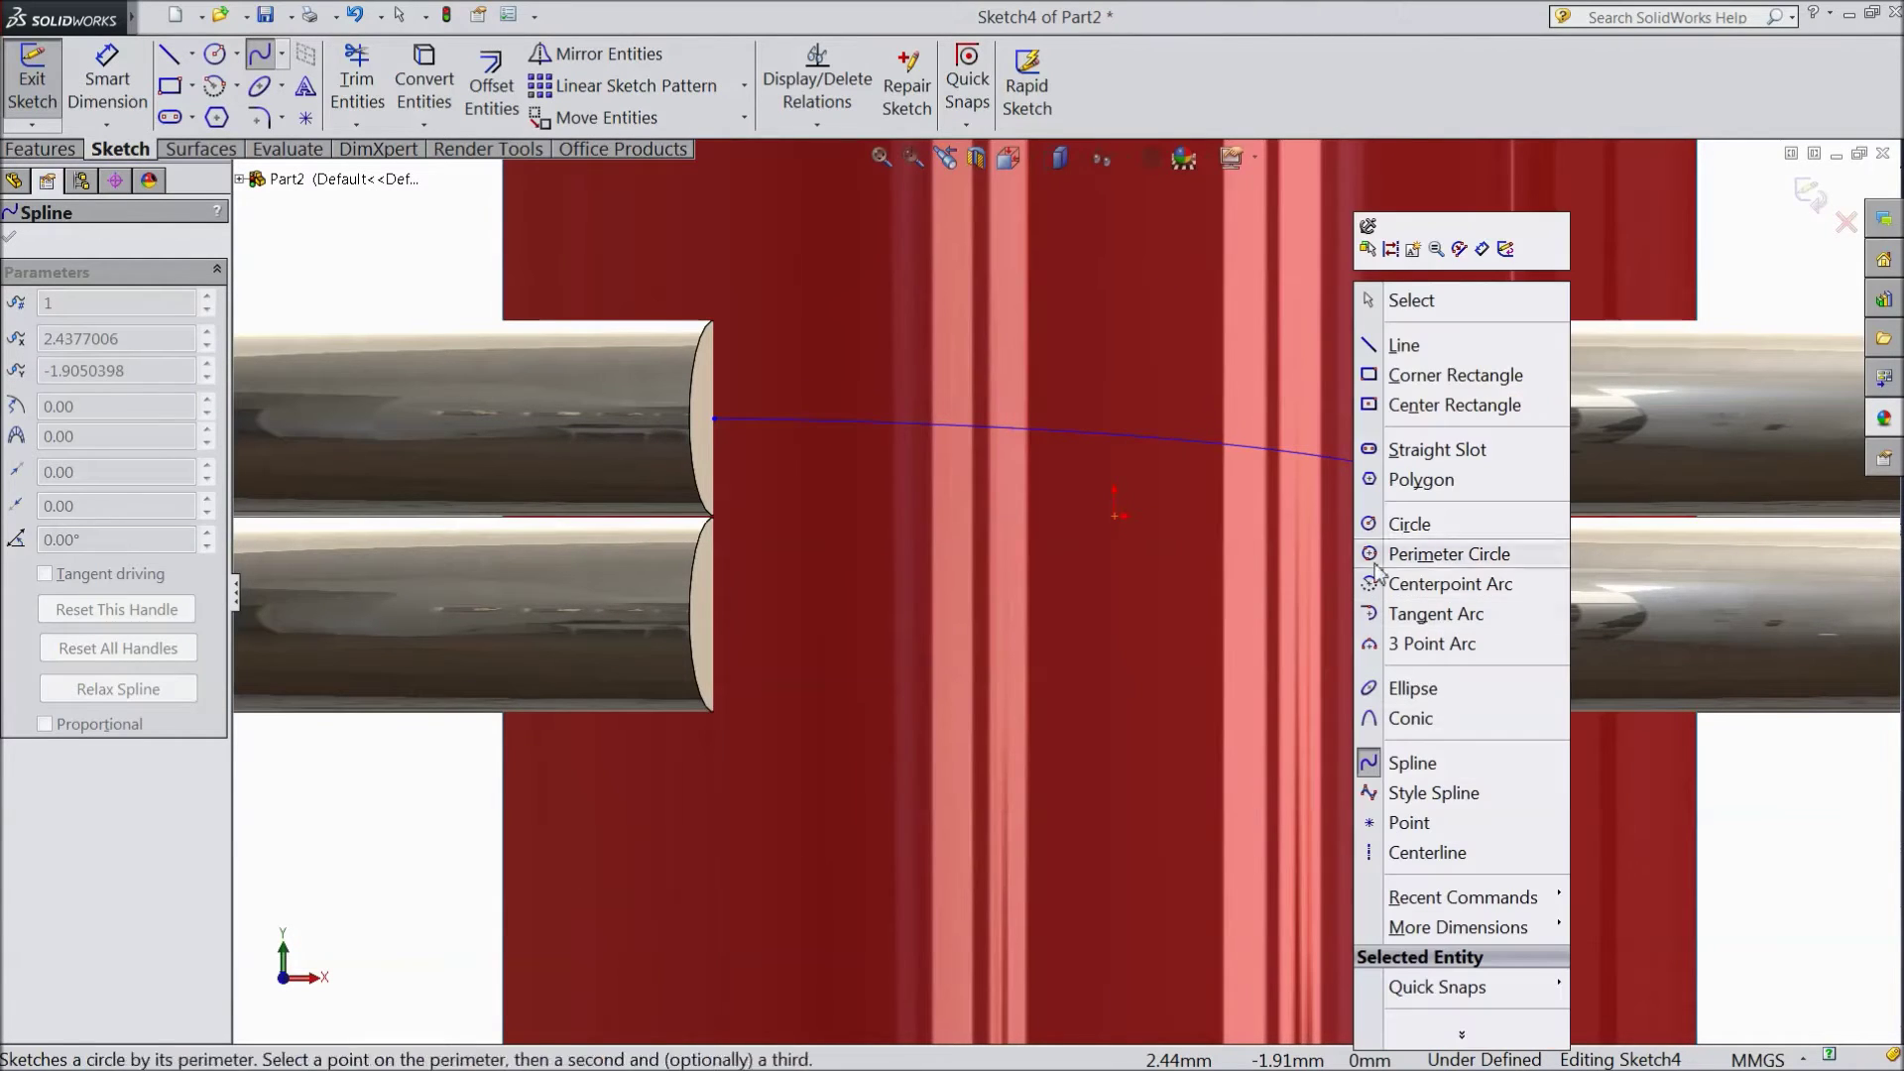
pyautogui.click(1414, 302)
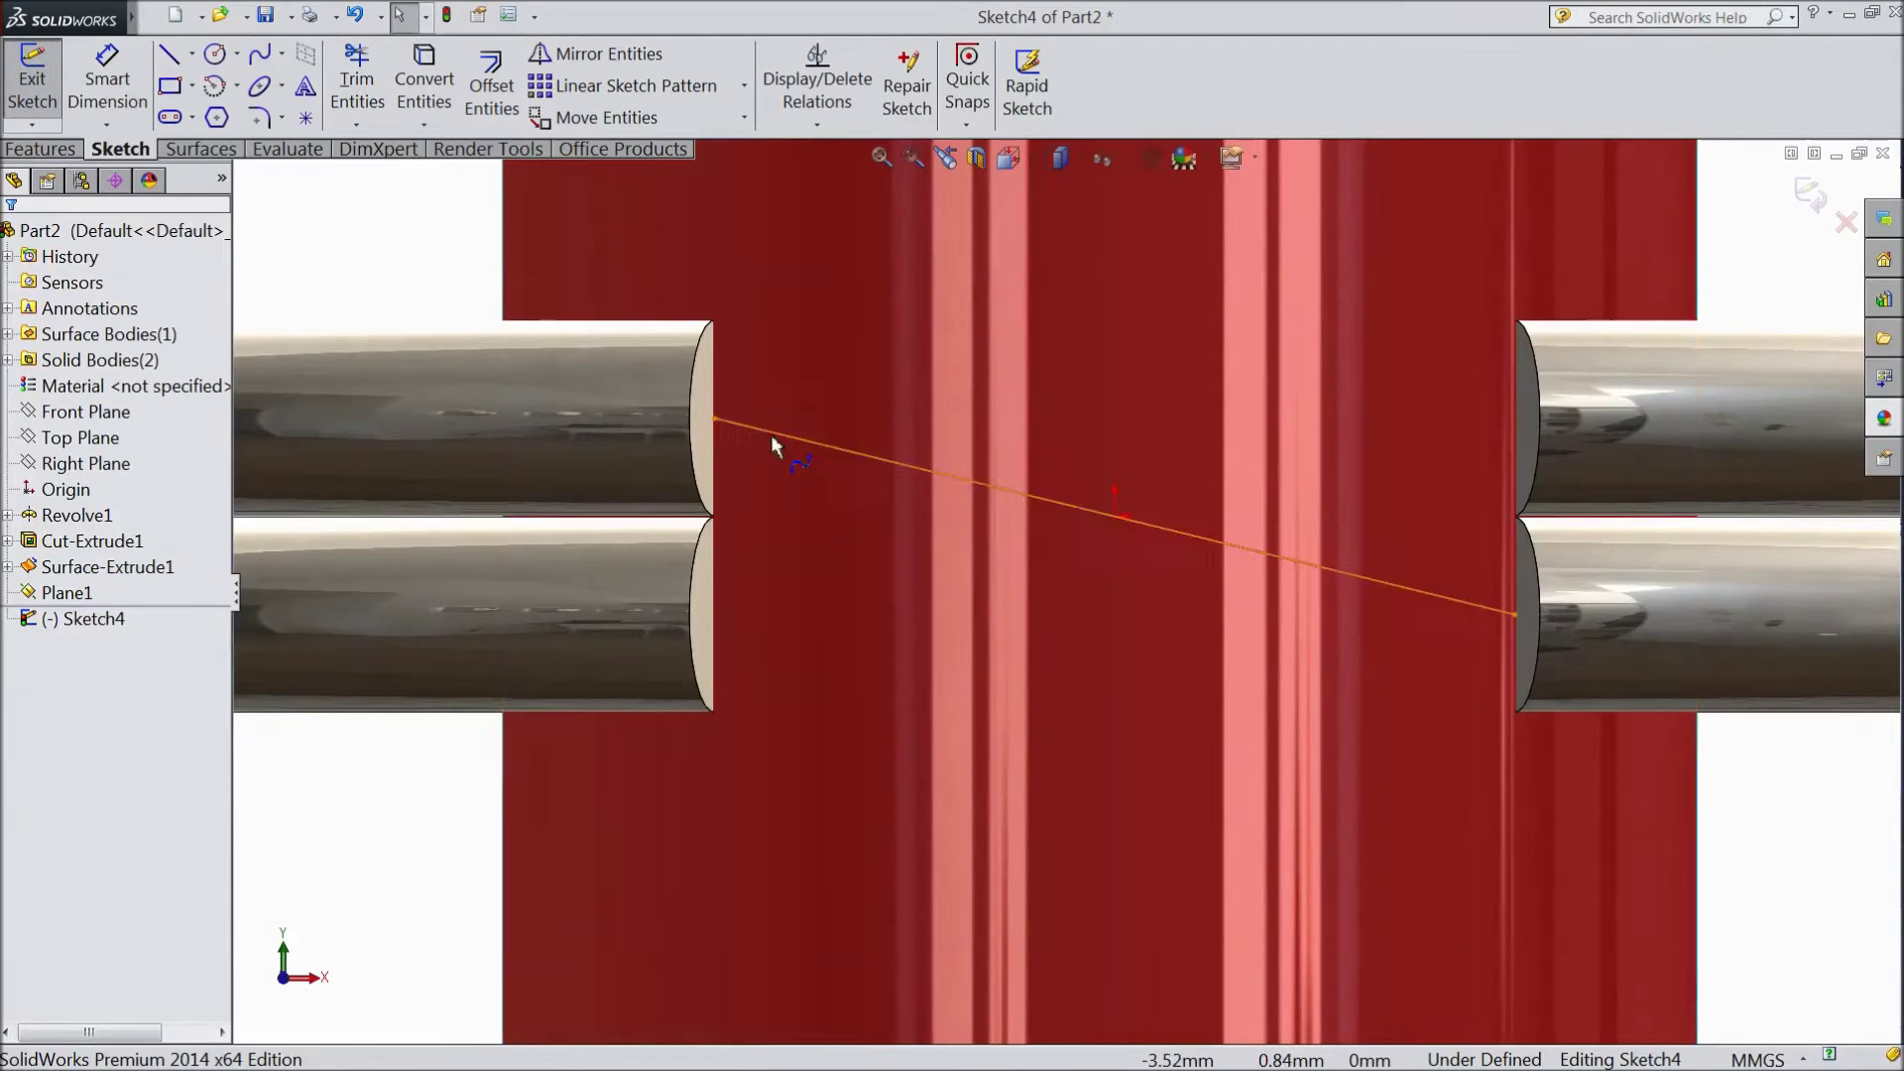
pyautogui.click(714, 419)
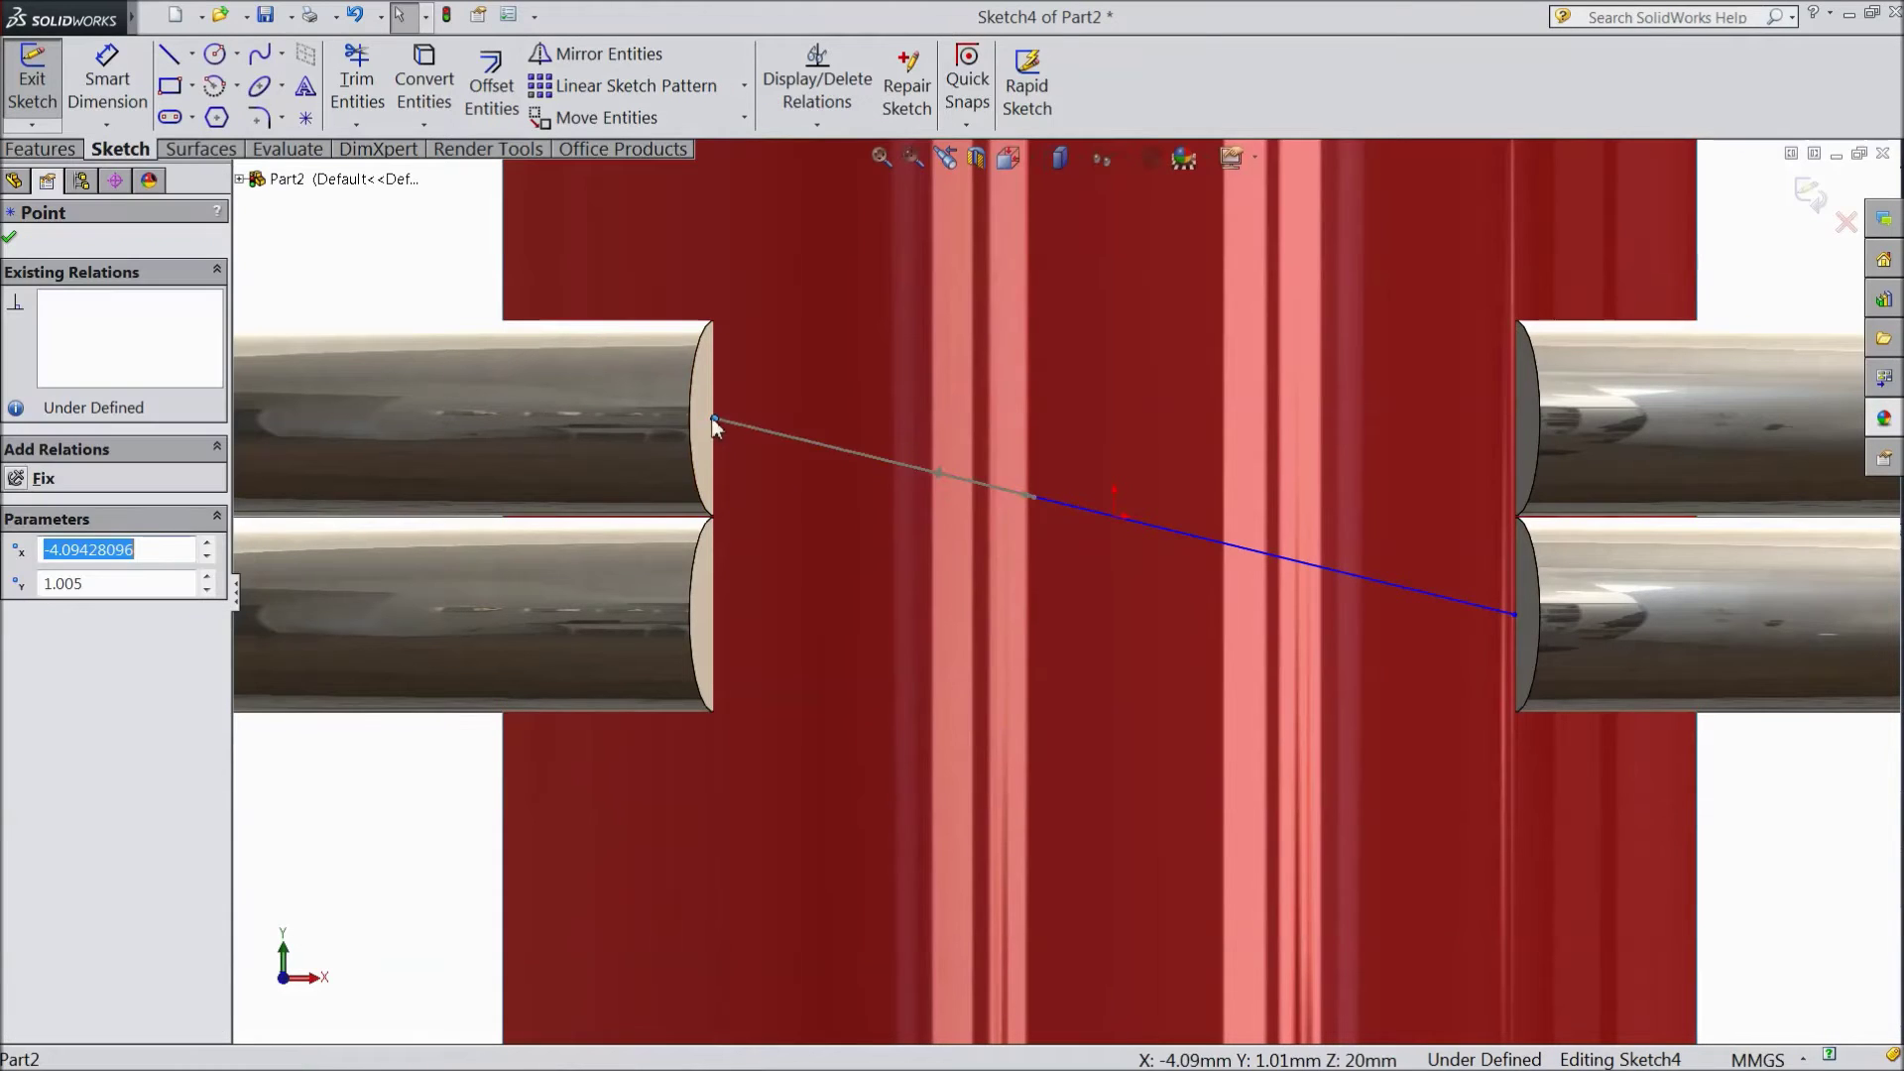
# Make each spline endpoint Concentric with its tube end edge.
pyautogui.keyDown('ctrl'); pyautogui.click(700, 470); pyautogui.keyUp('ctrl')
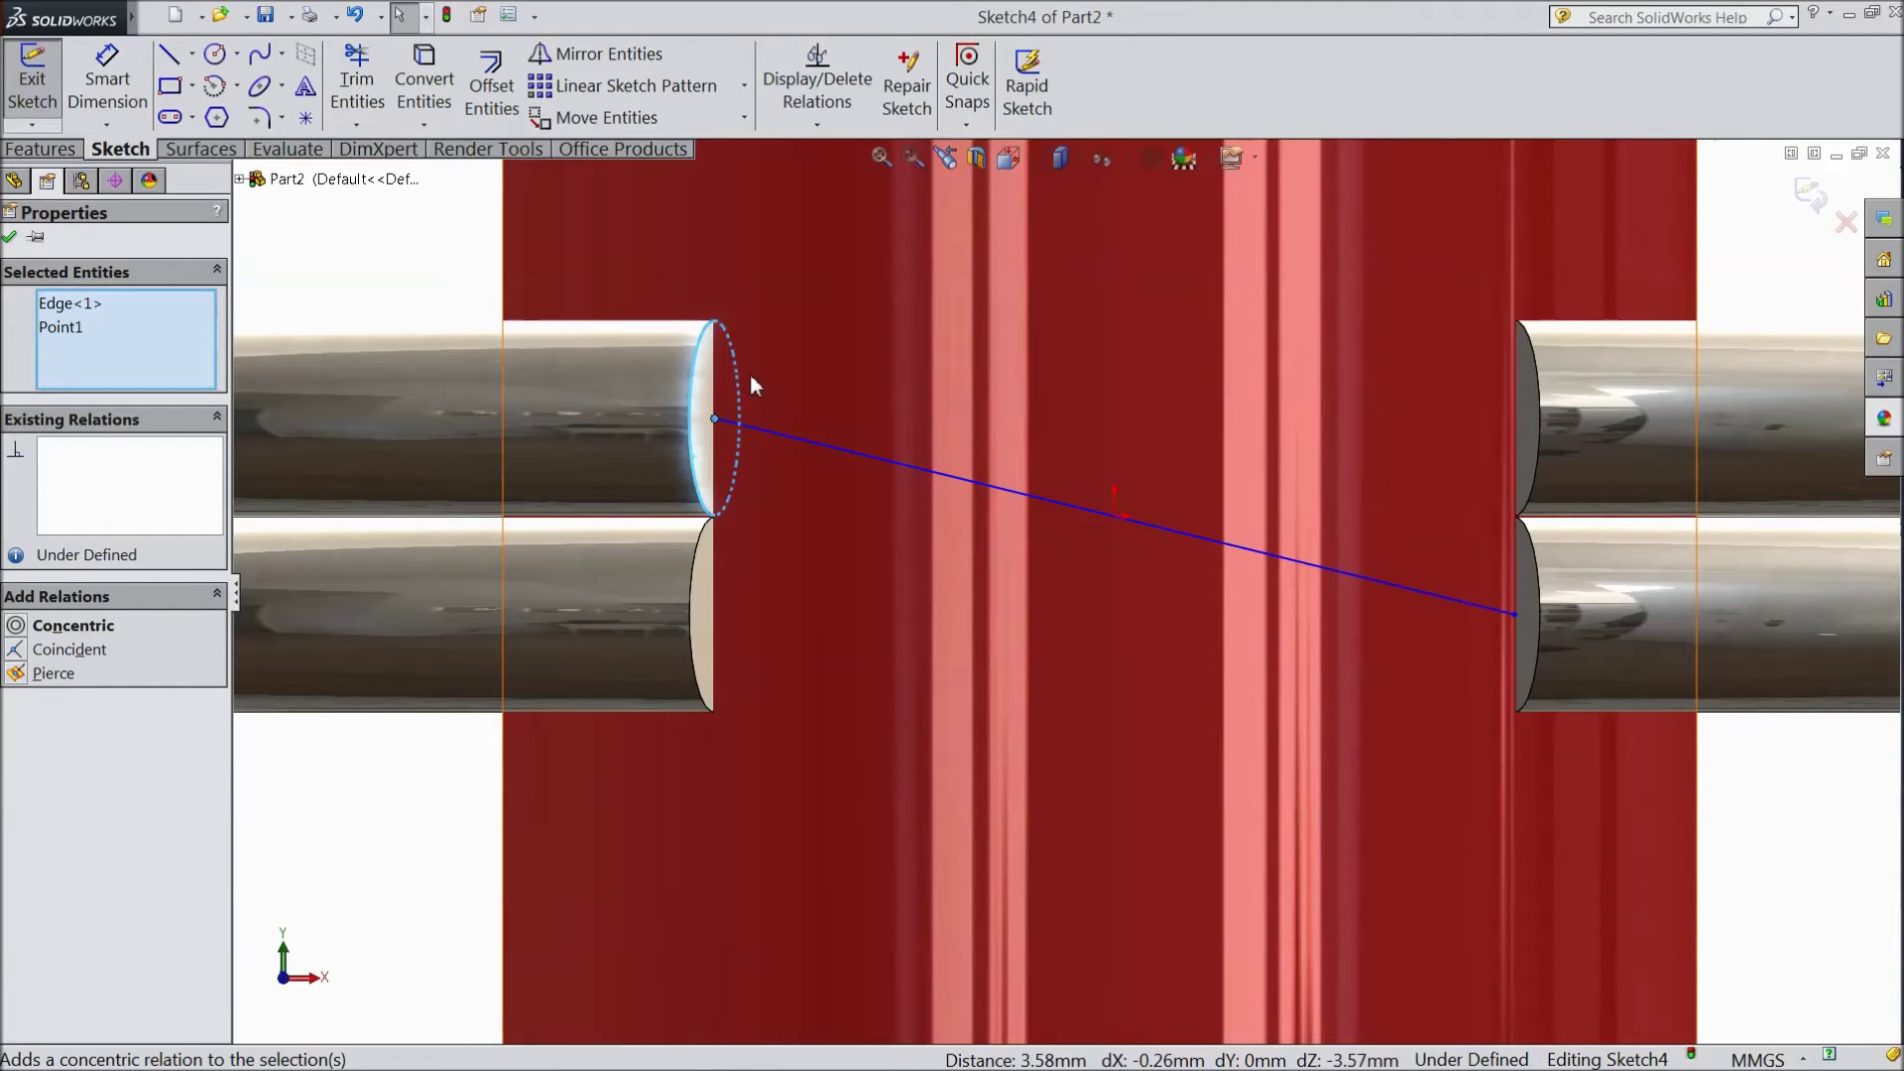
pyautogui.click(1516, 615)
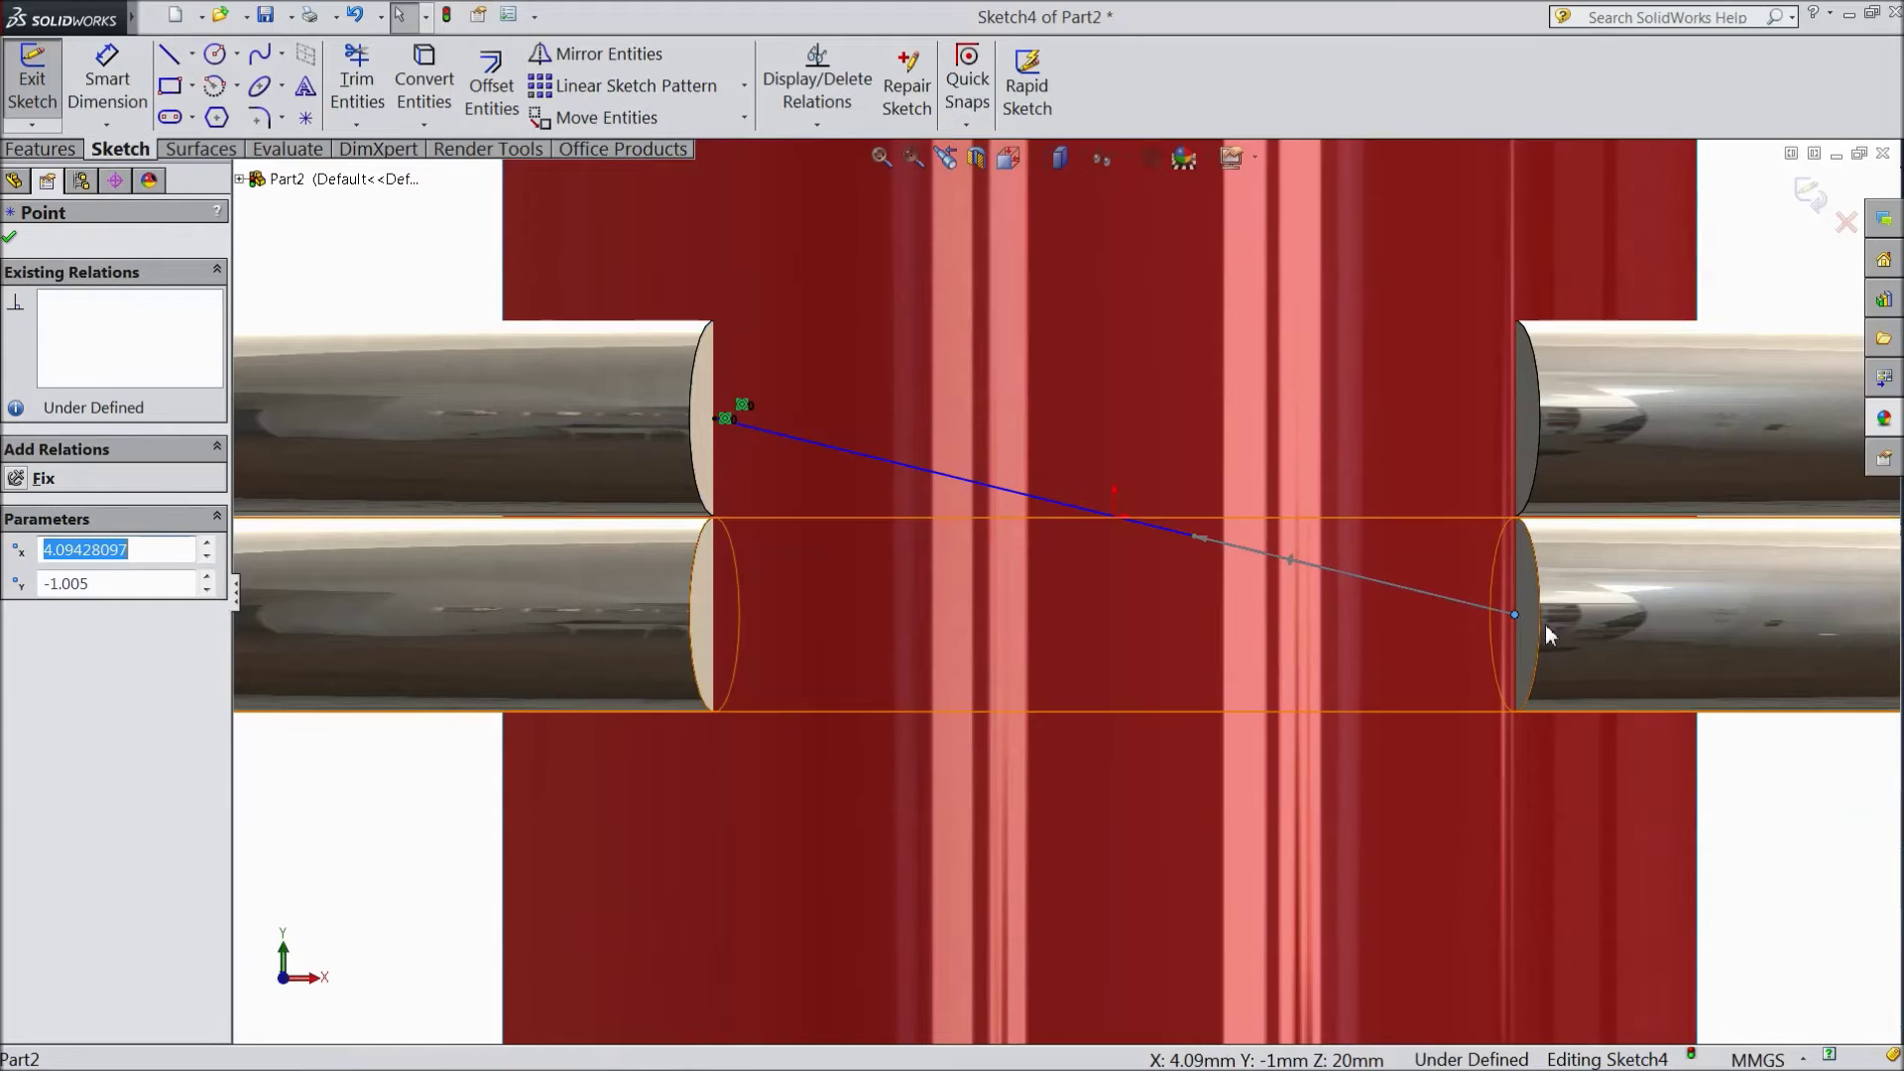
pyautogui.keyDown('ctrl'); pyautogui.click(1542, 622); pyautogui.keyUp('ctrl')
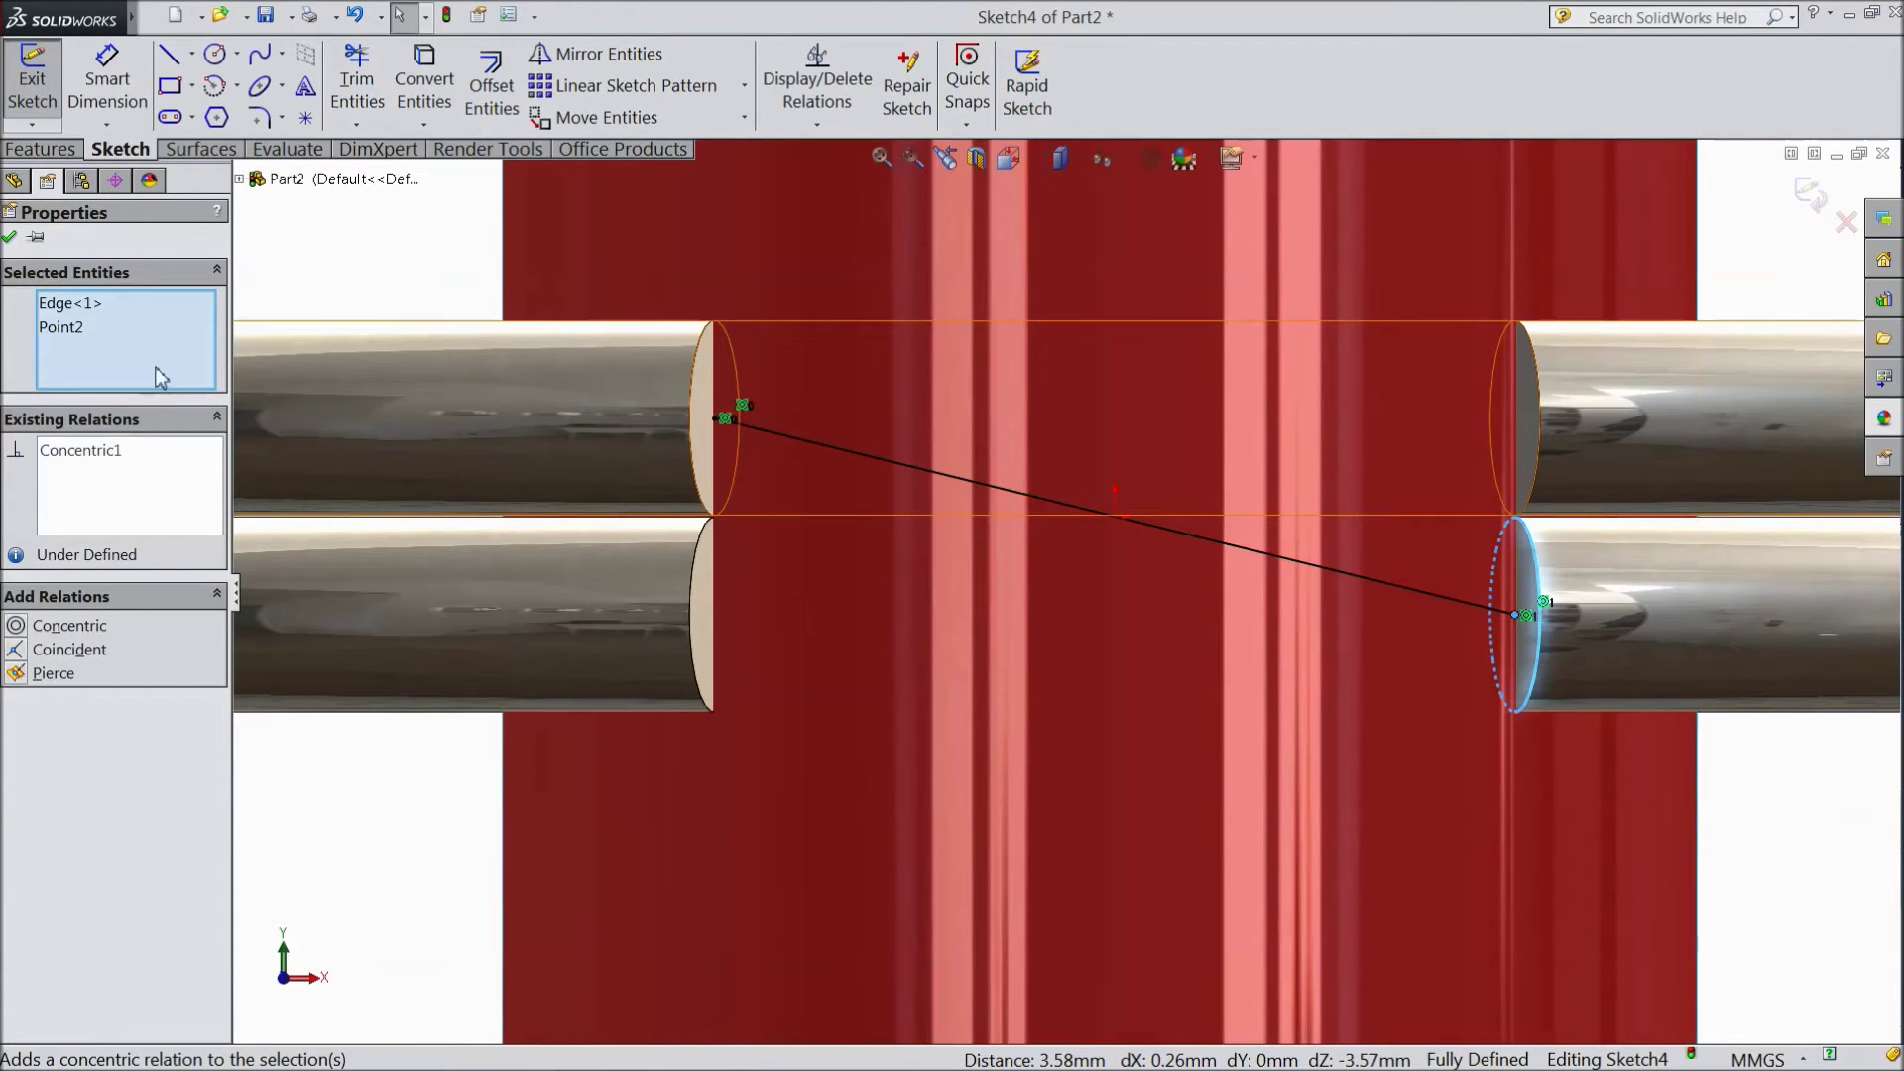
pyautogui.click(11, 238)
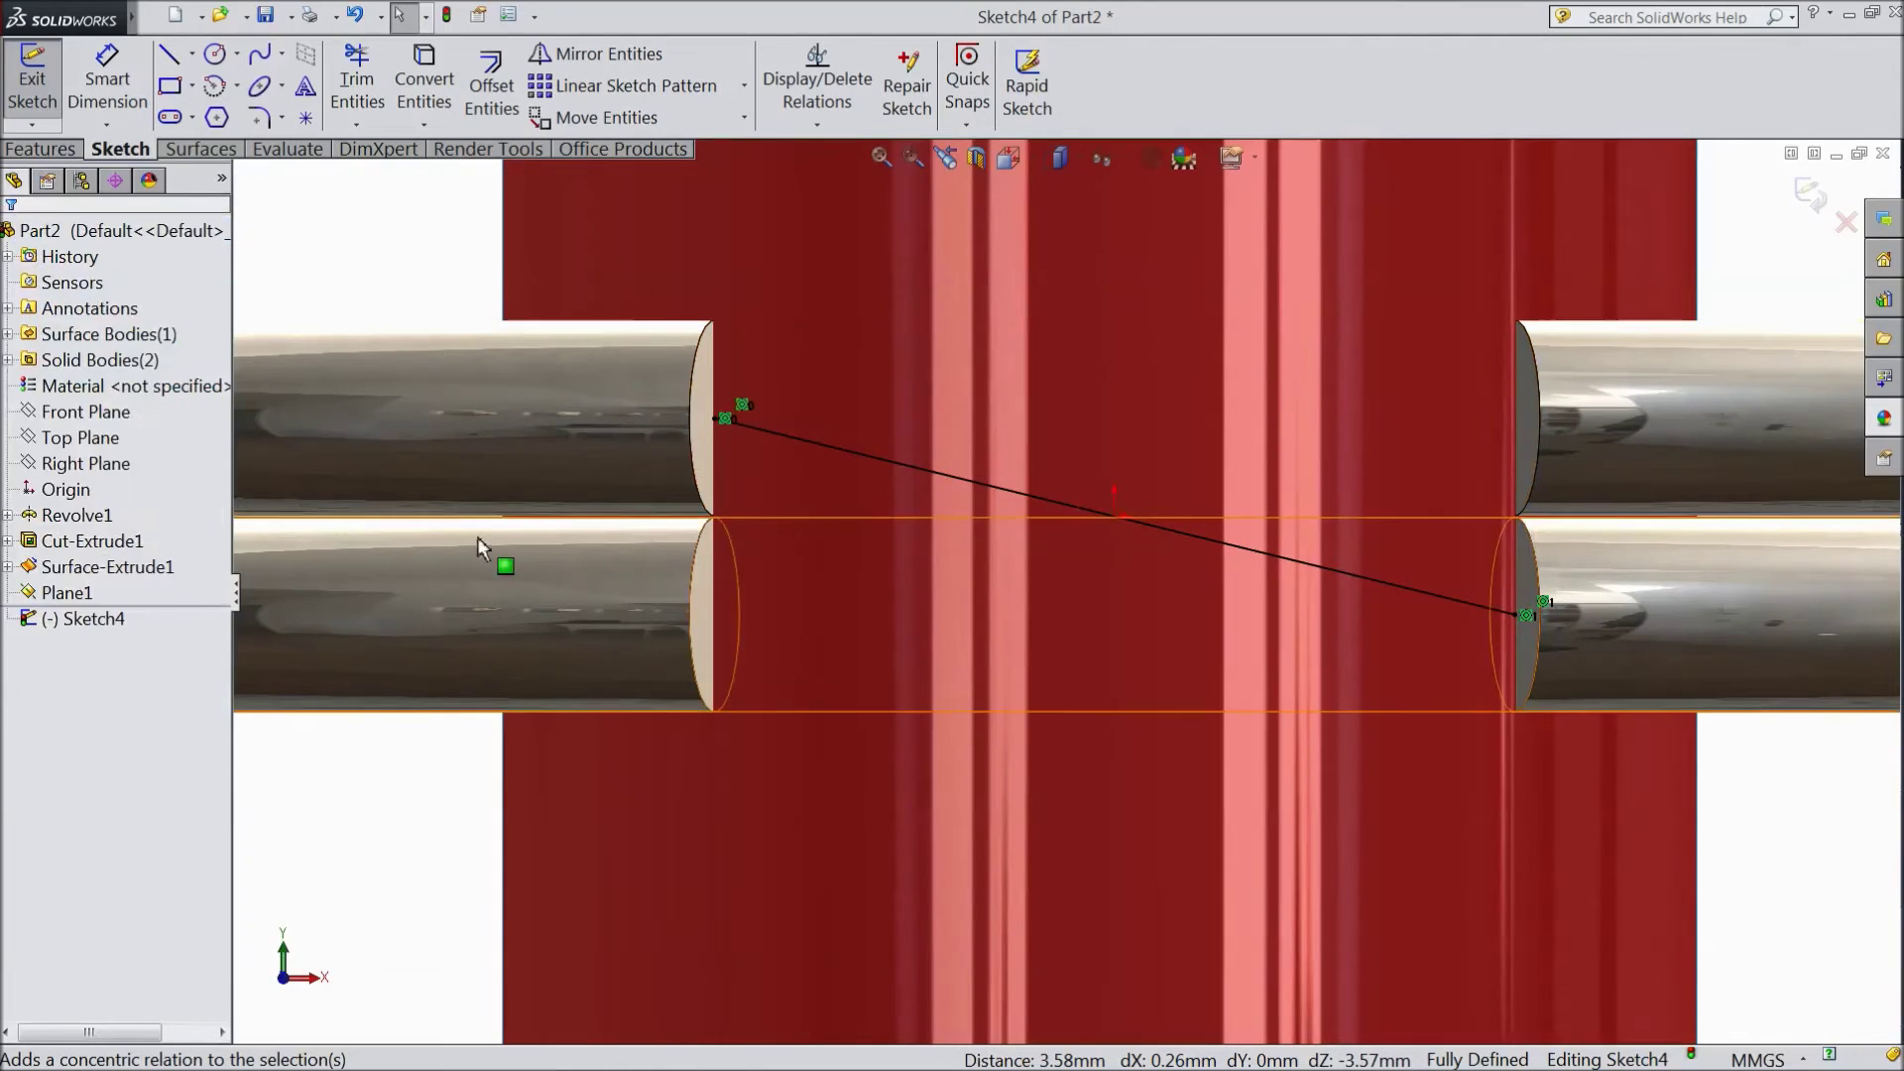
# Make the right end's tangent Horizontal, then undo the conflicting relation so the sketch solves.
pyautogui.click(1195, 536)
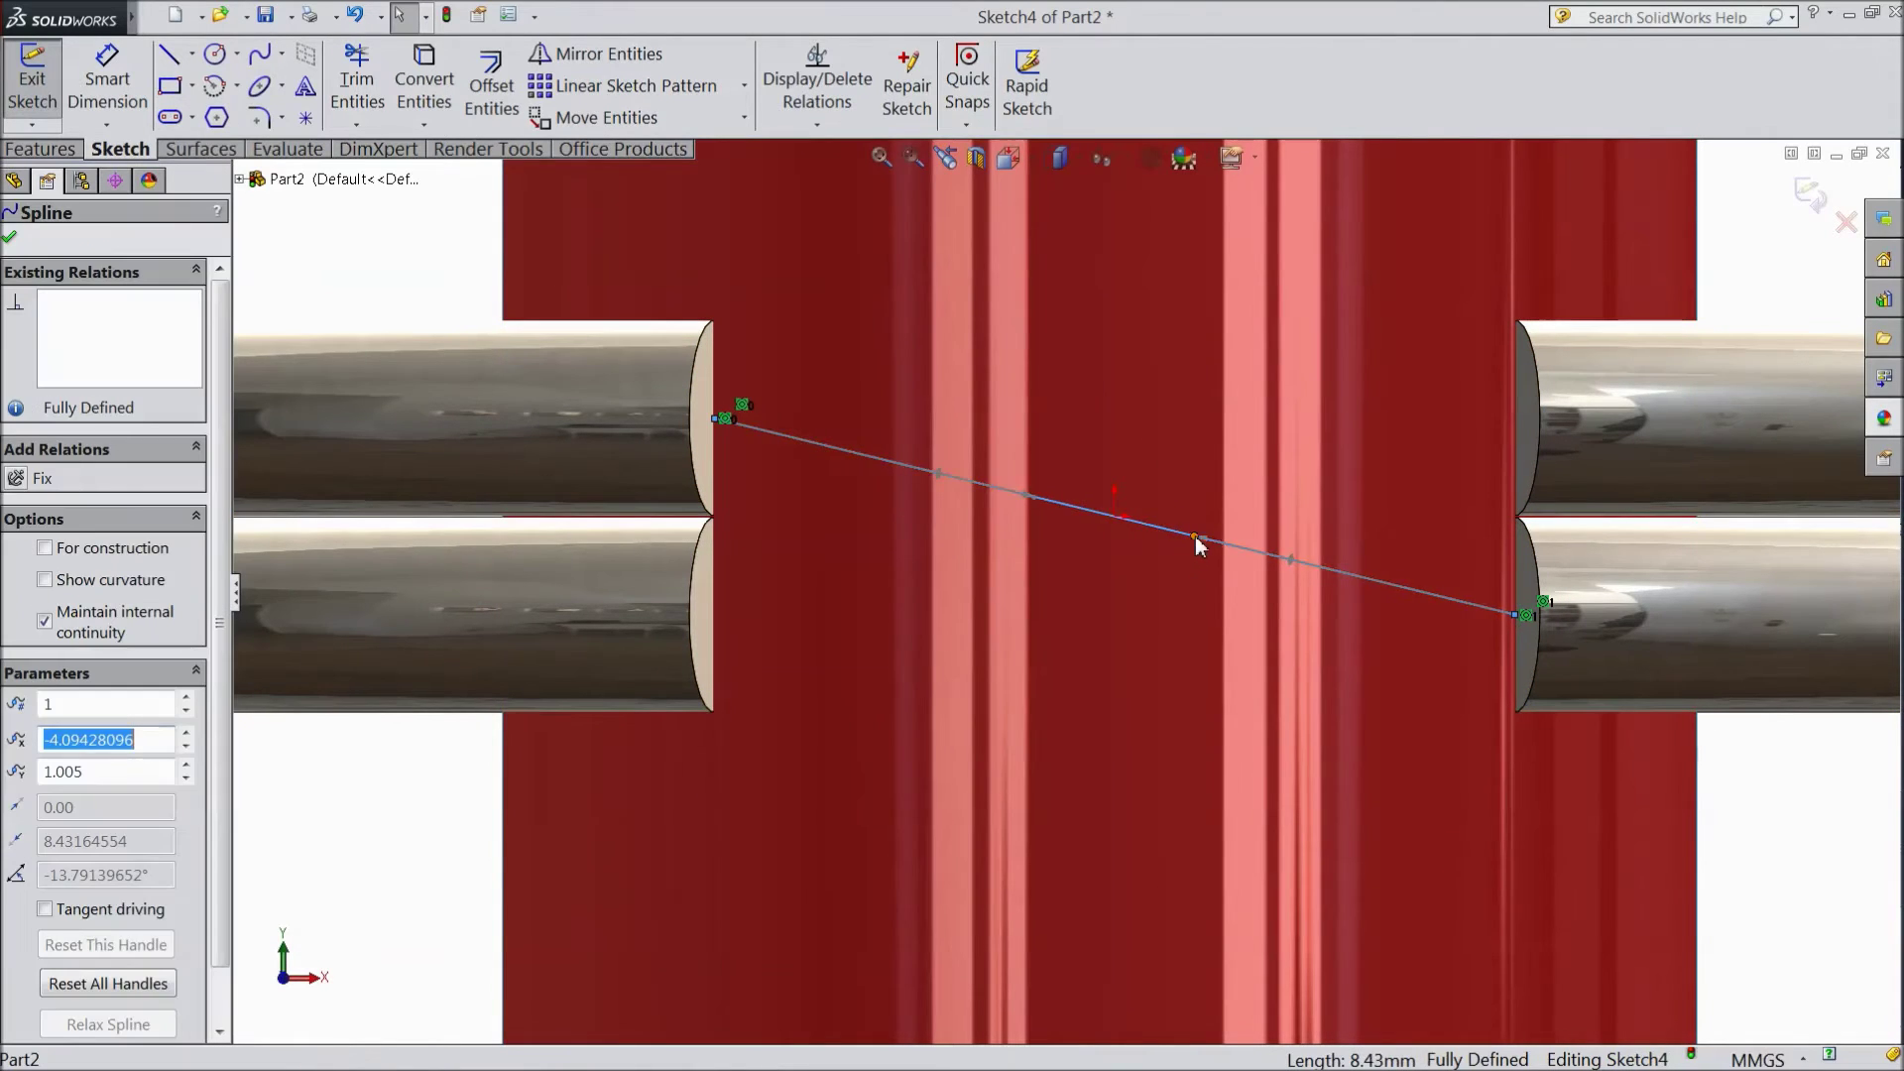
pyautogui.click(1289, 560)
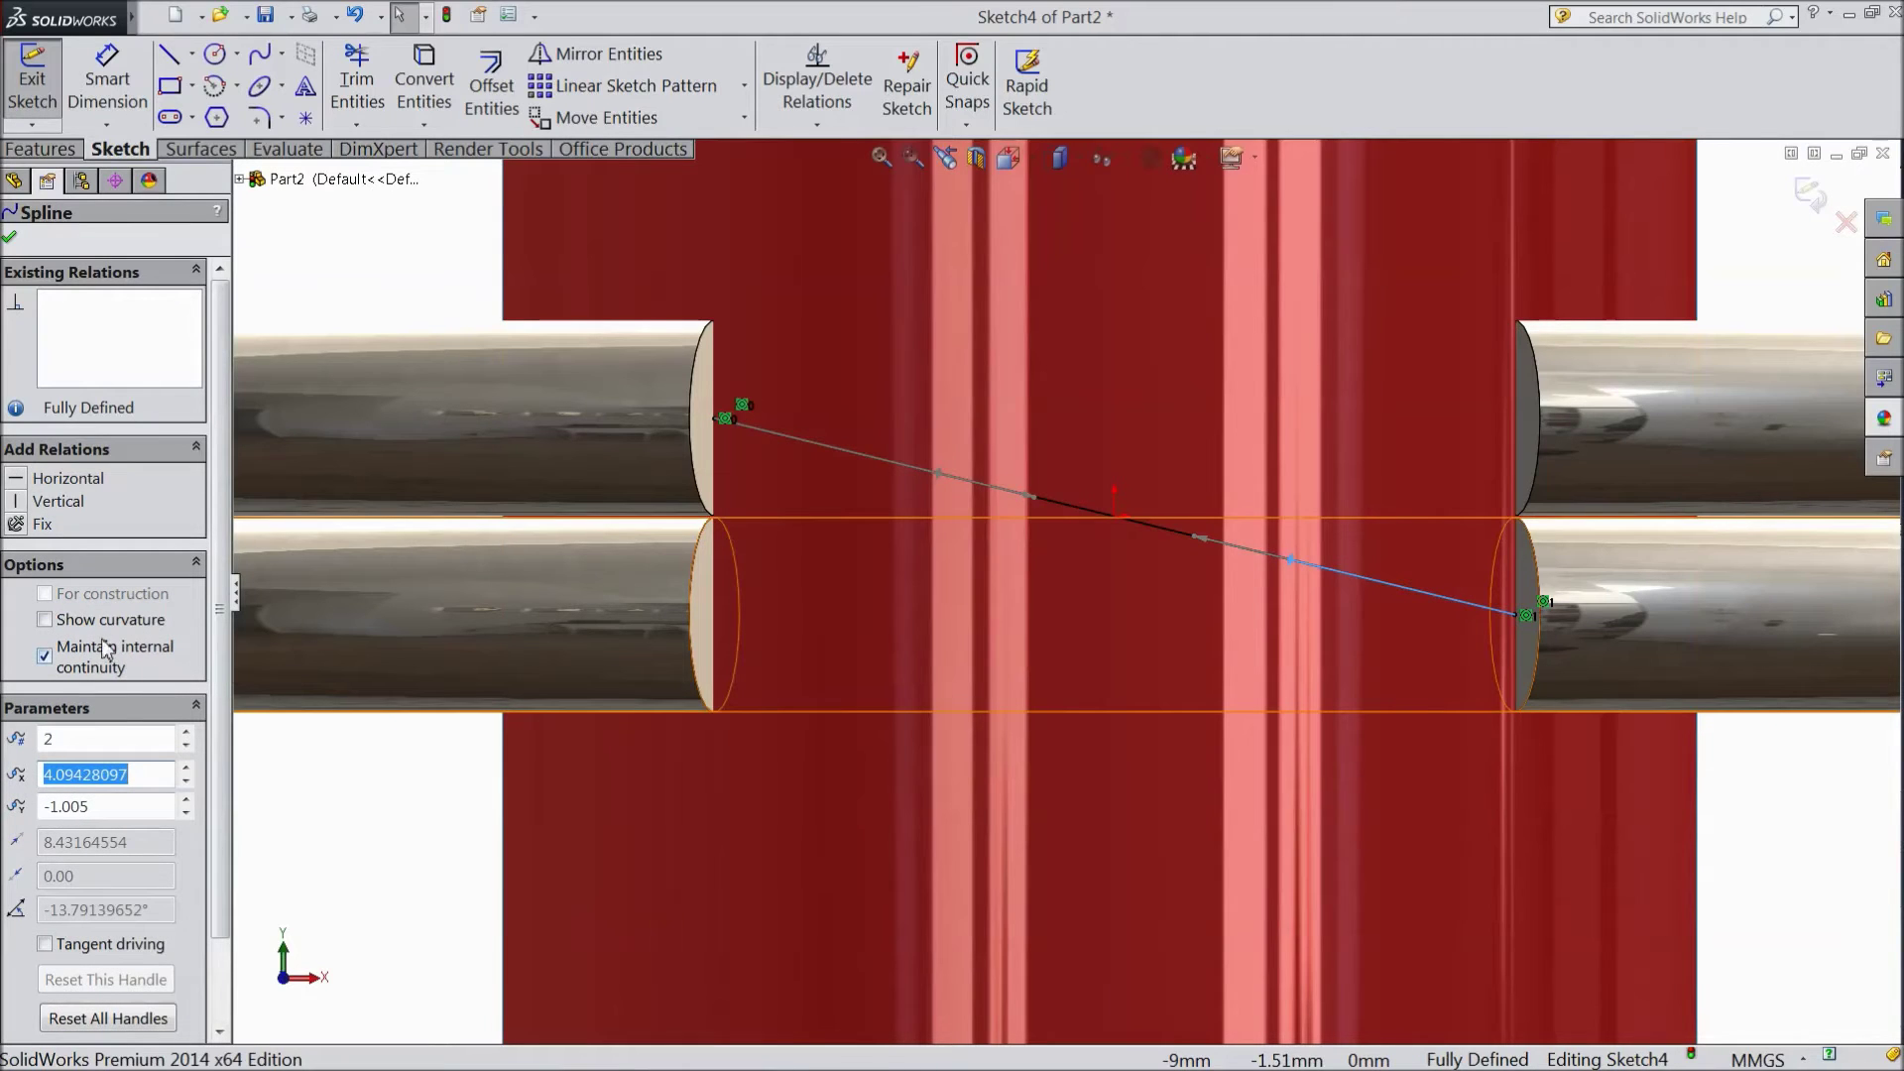
pyautogui.click(62, 479)
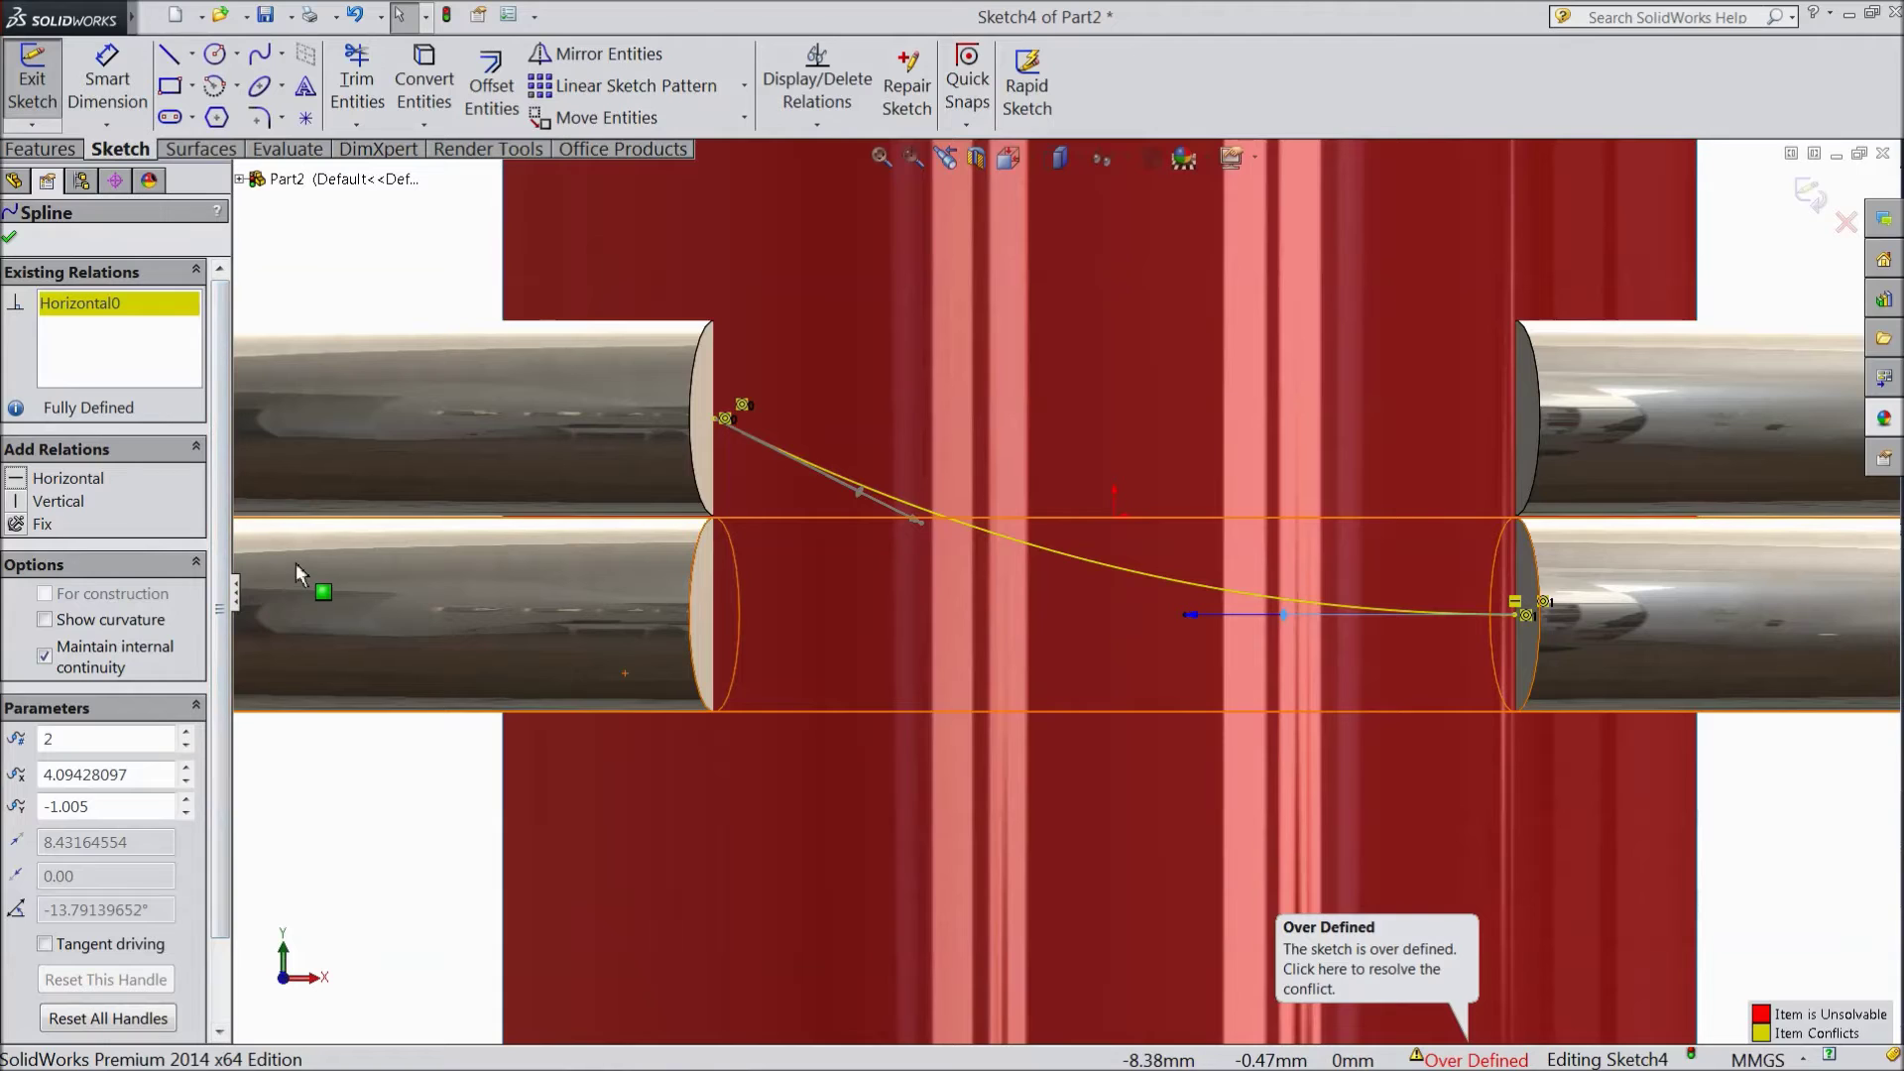
pyautogui.click(13, 241)
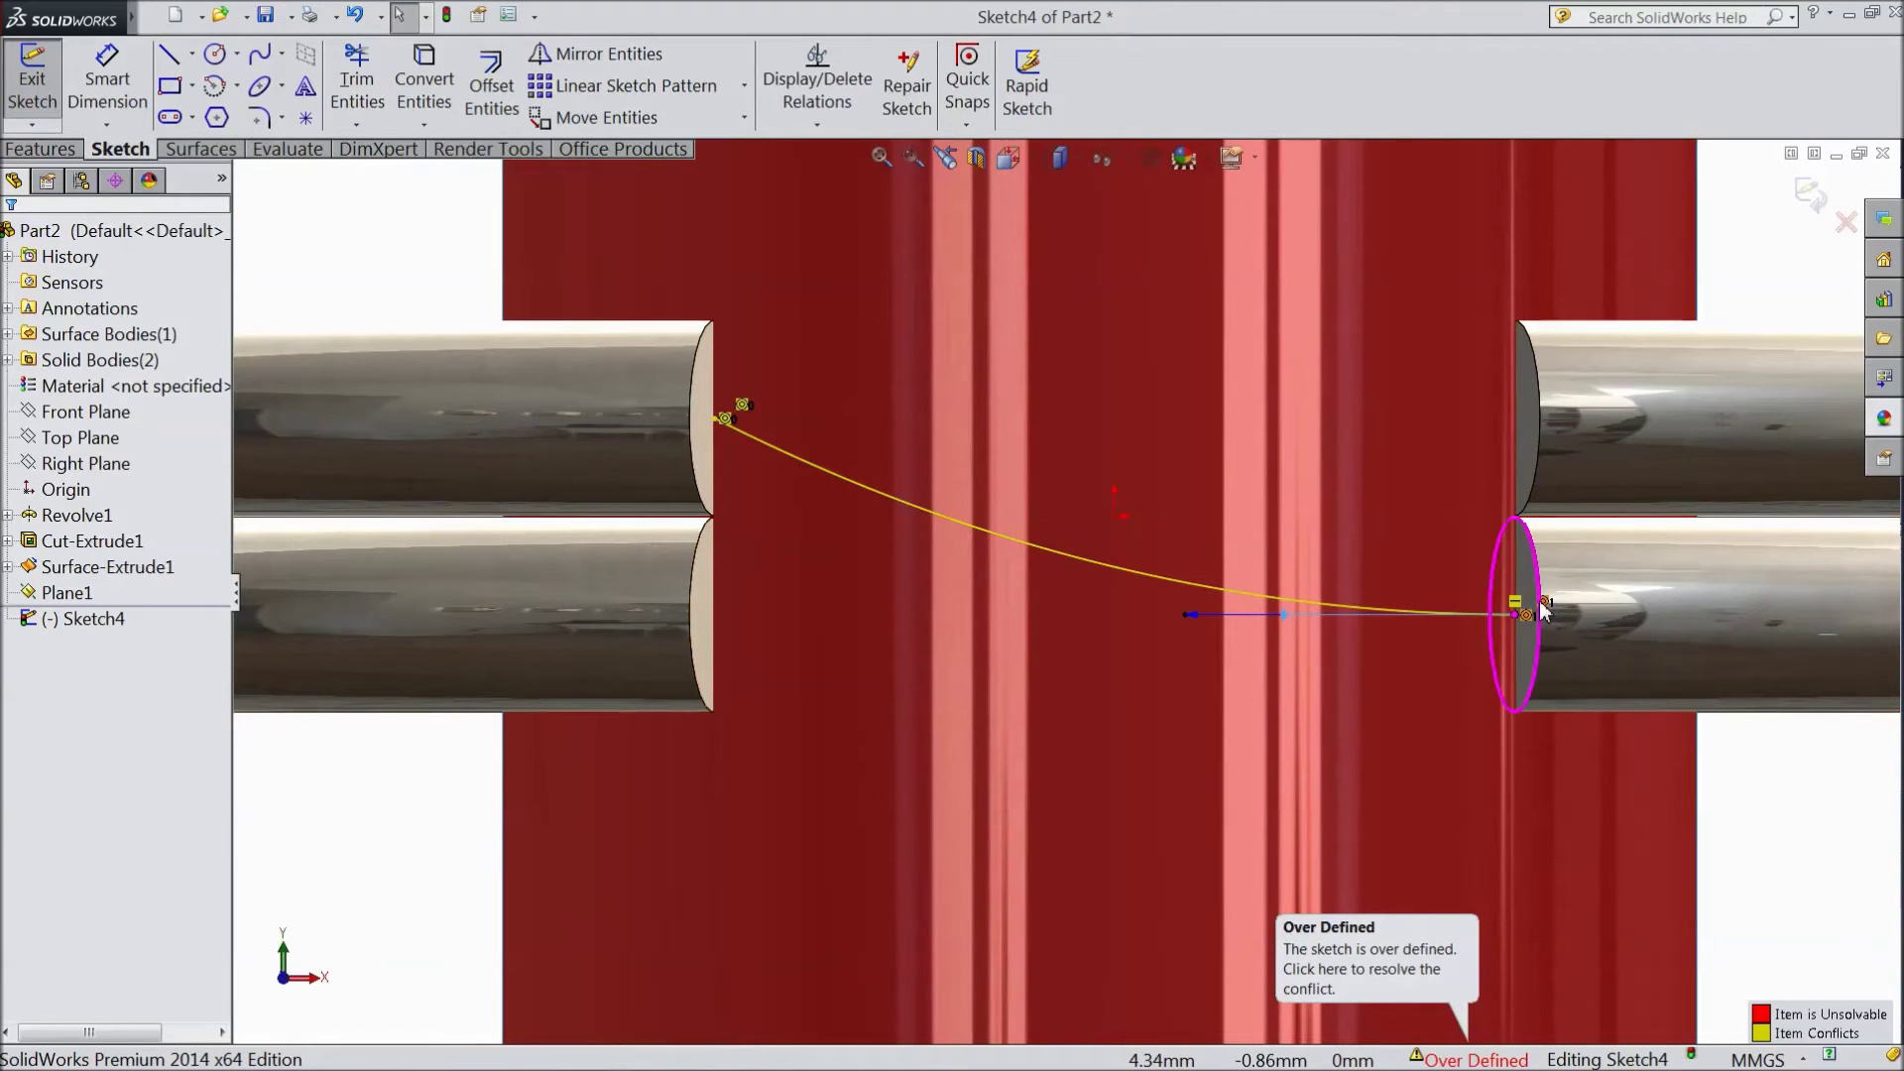
pyautogui.hotkey('ctrl', 'z')
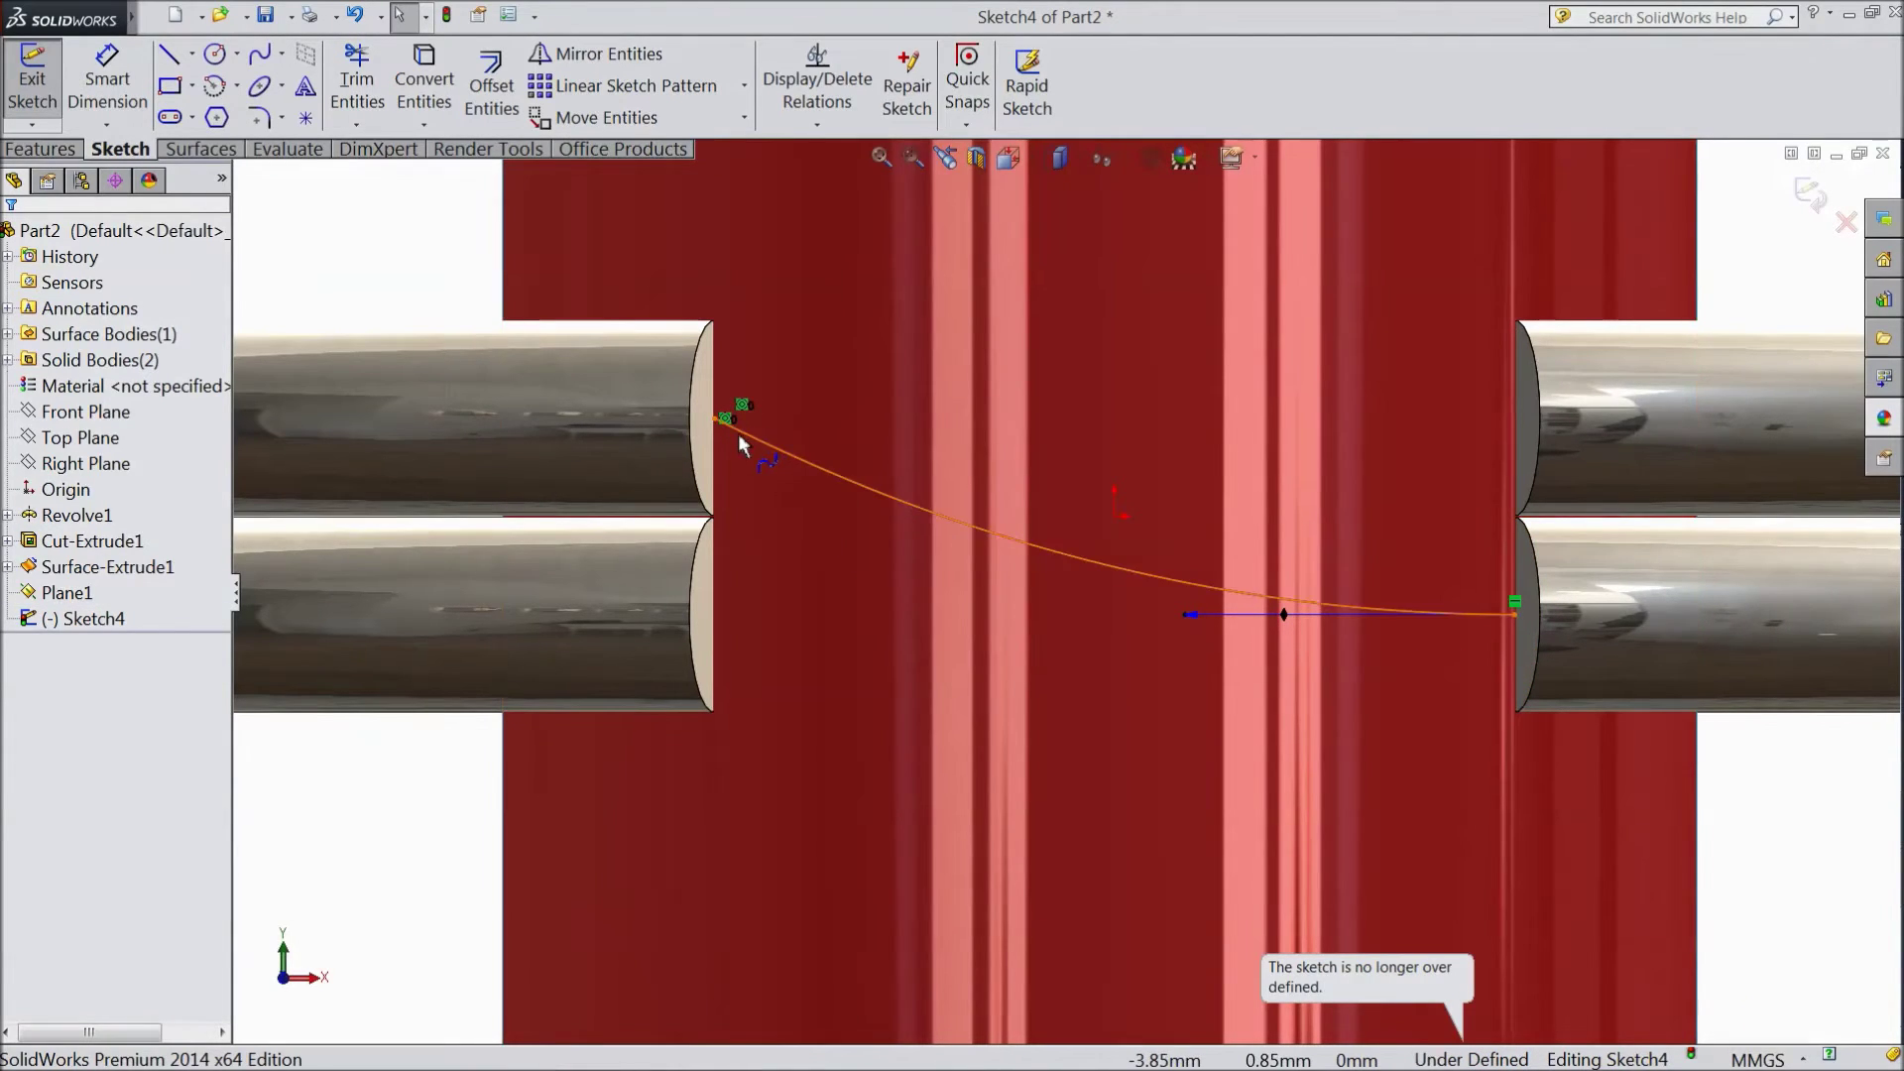
# Make the left end's tangent Horizontal, lengthen the right tangent into a smooth S-curve, and exit Sketch4.
pyautogui.click(763, 443)
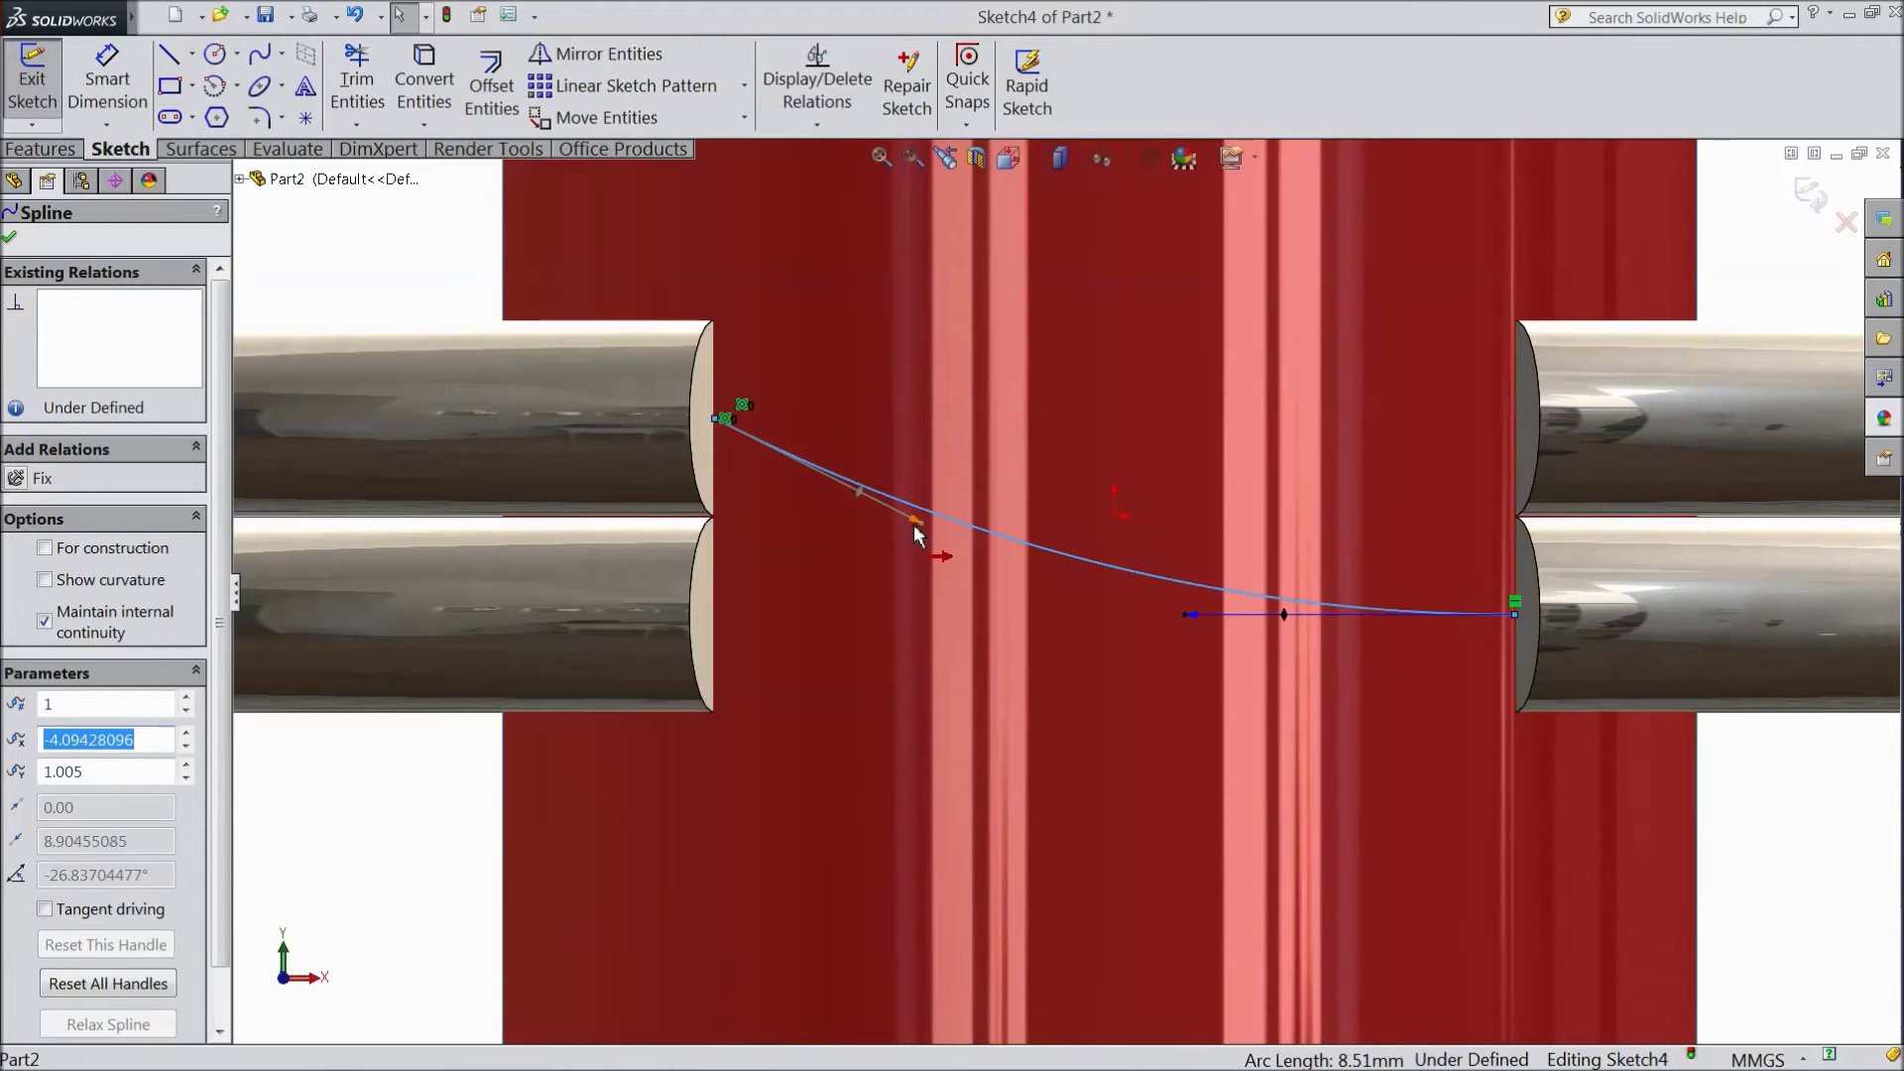
pyautogui.click(861, 493)
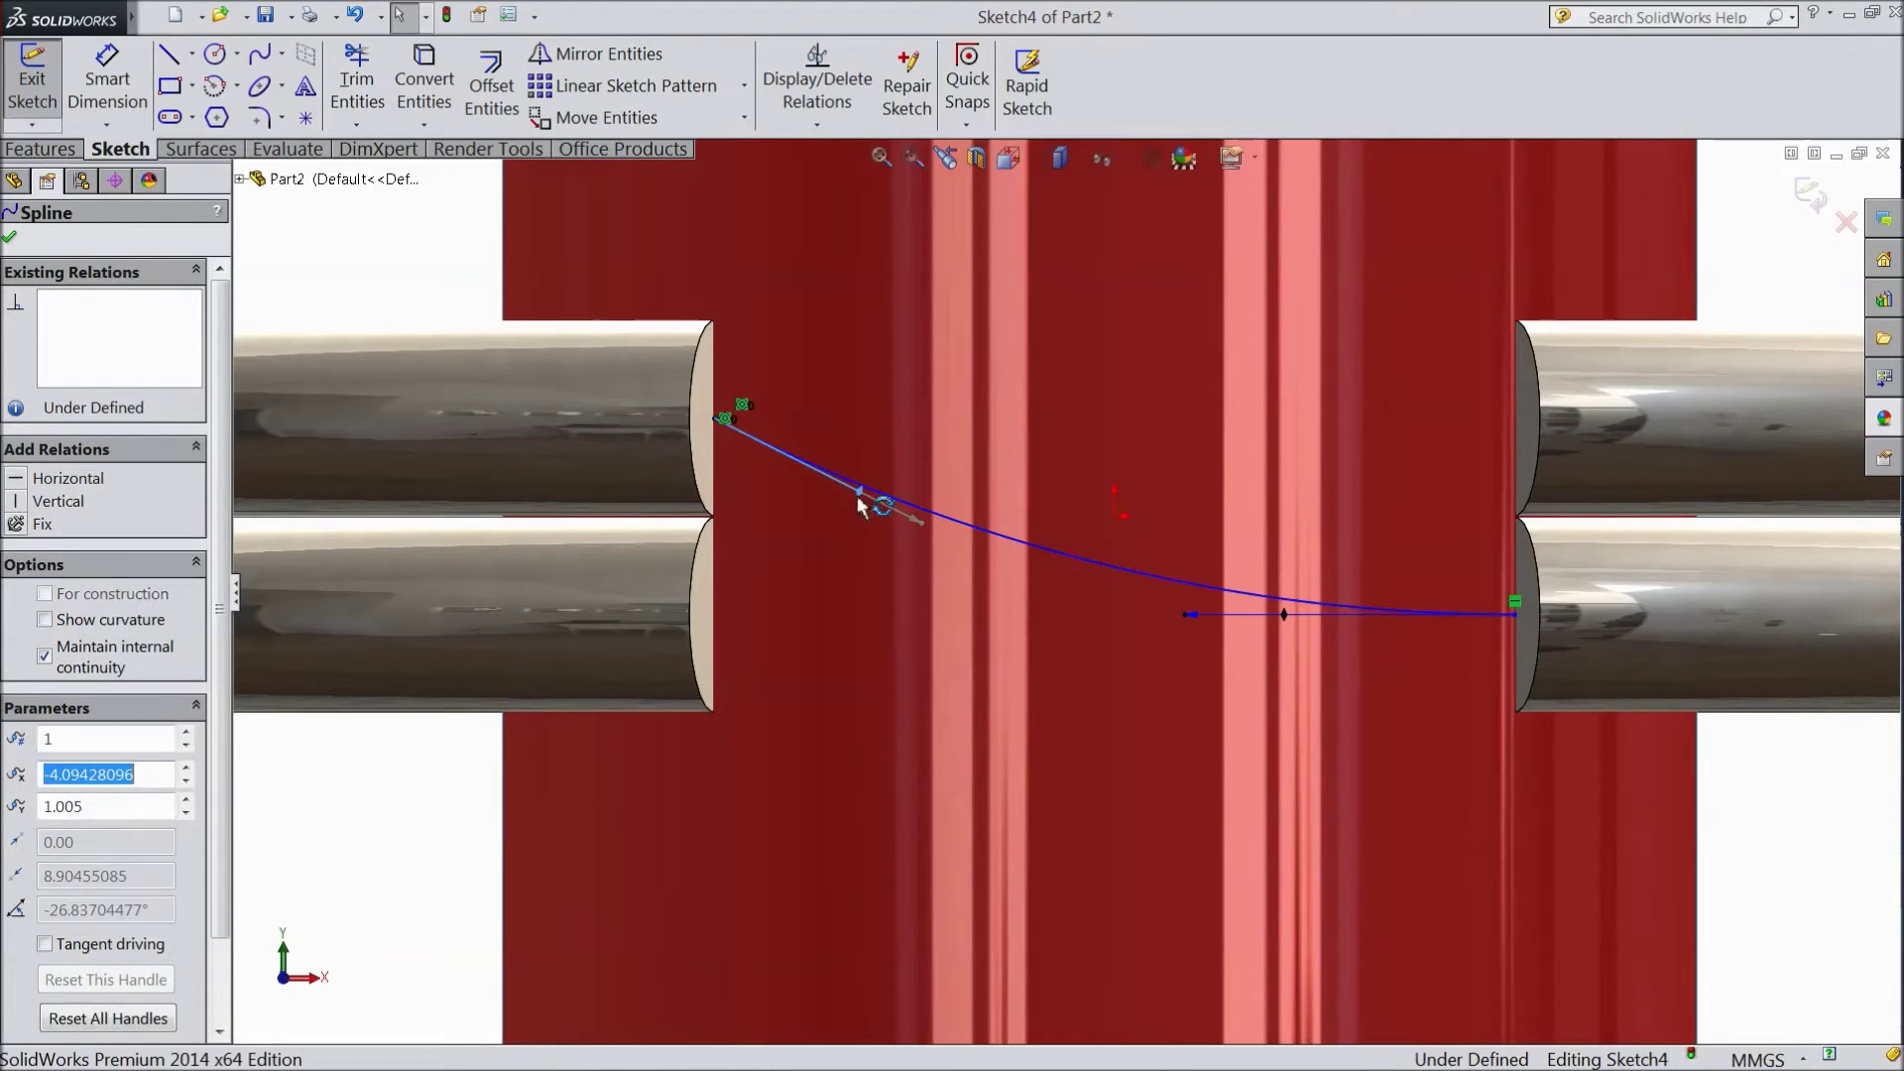
pyautogui.click(67, 480)
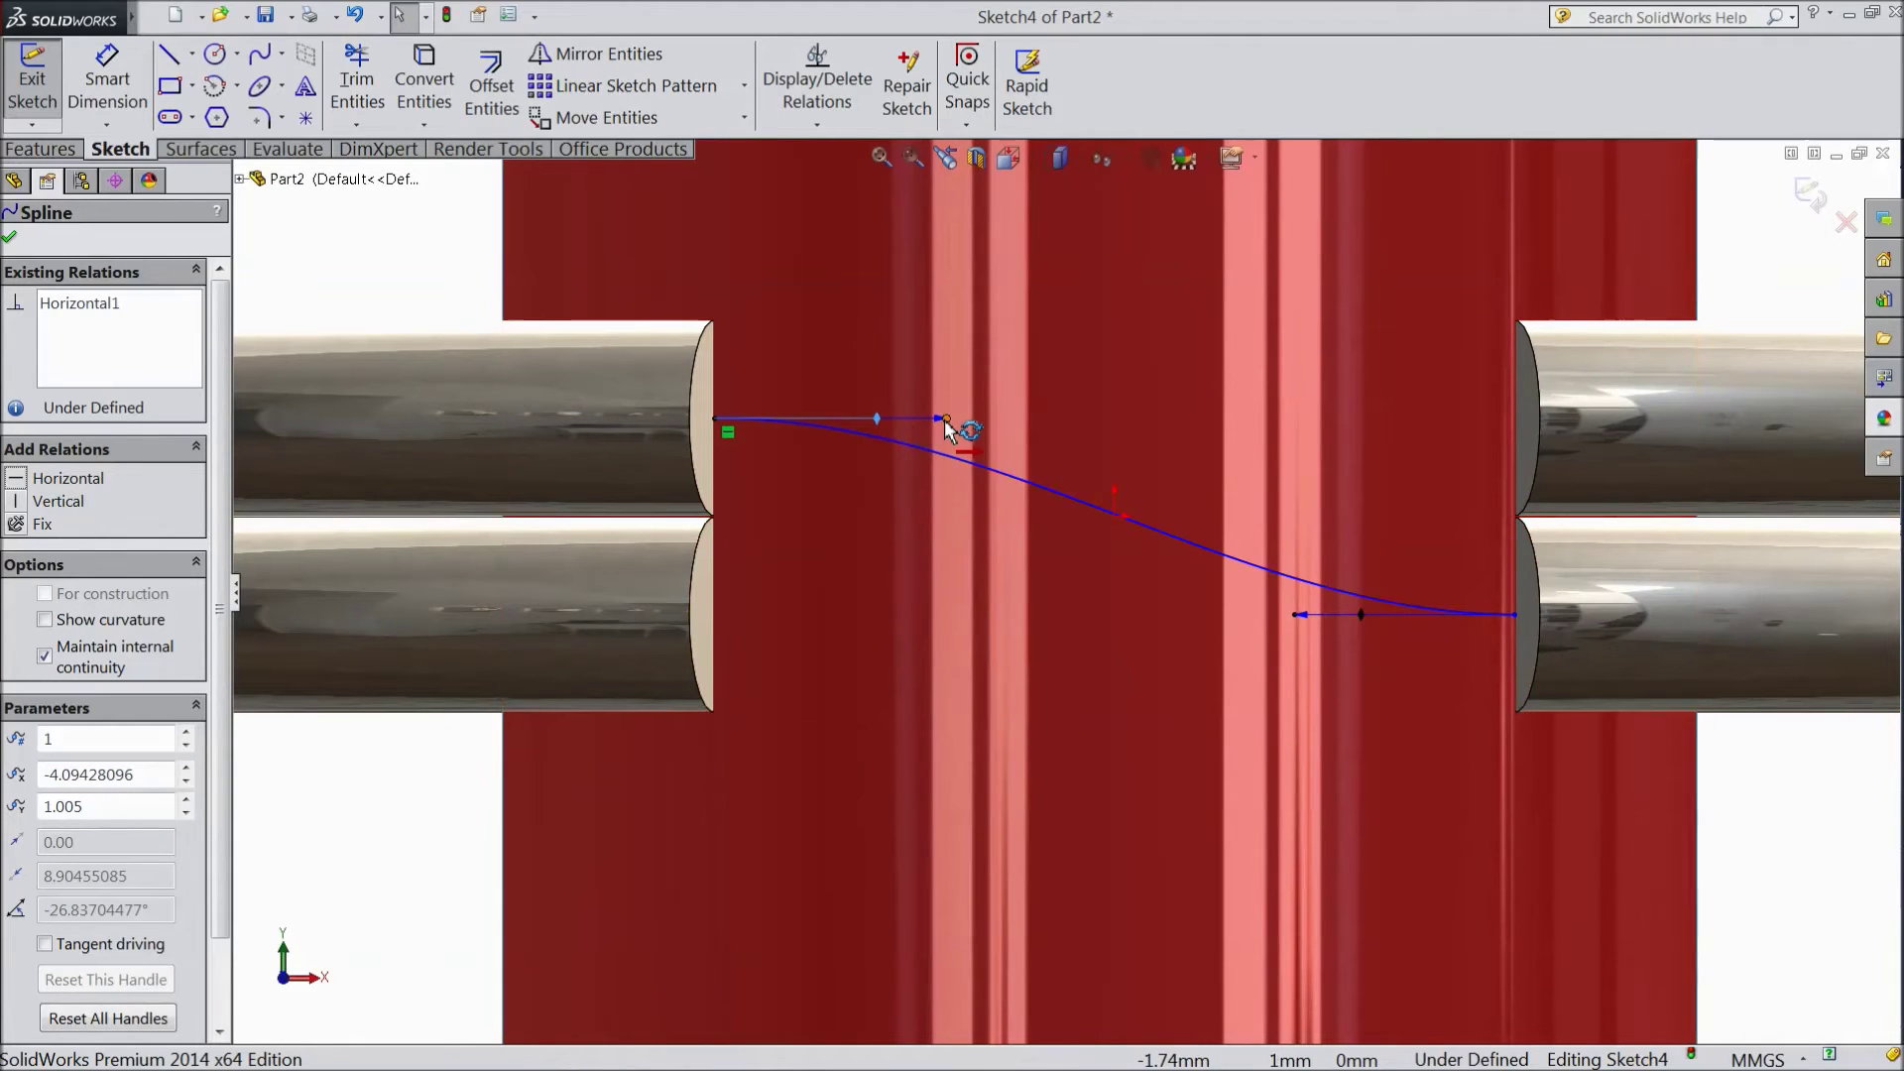
pyautogui.moveTo(937, 425); pyautogui.dragTo(960, 421)
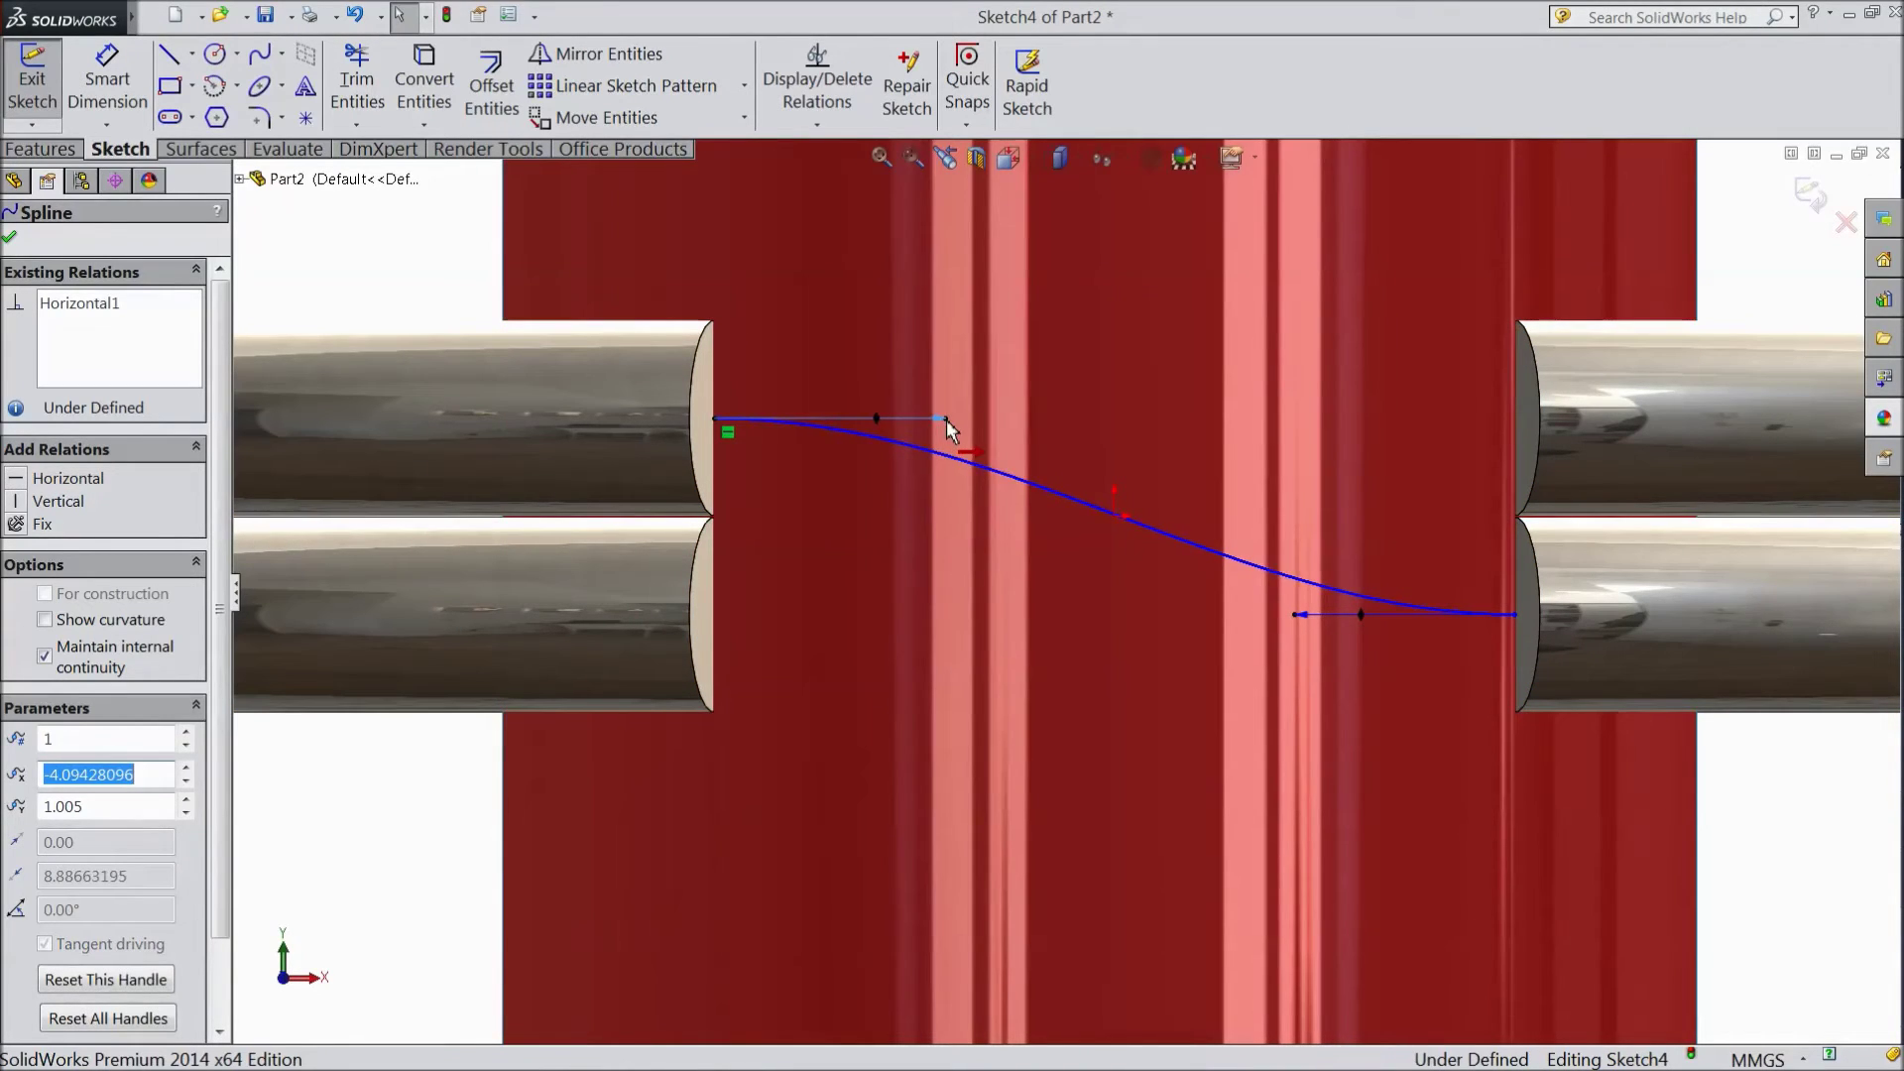
pyautogui.click(1293, 616)
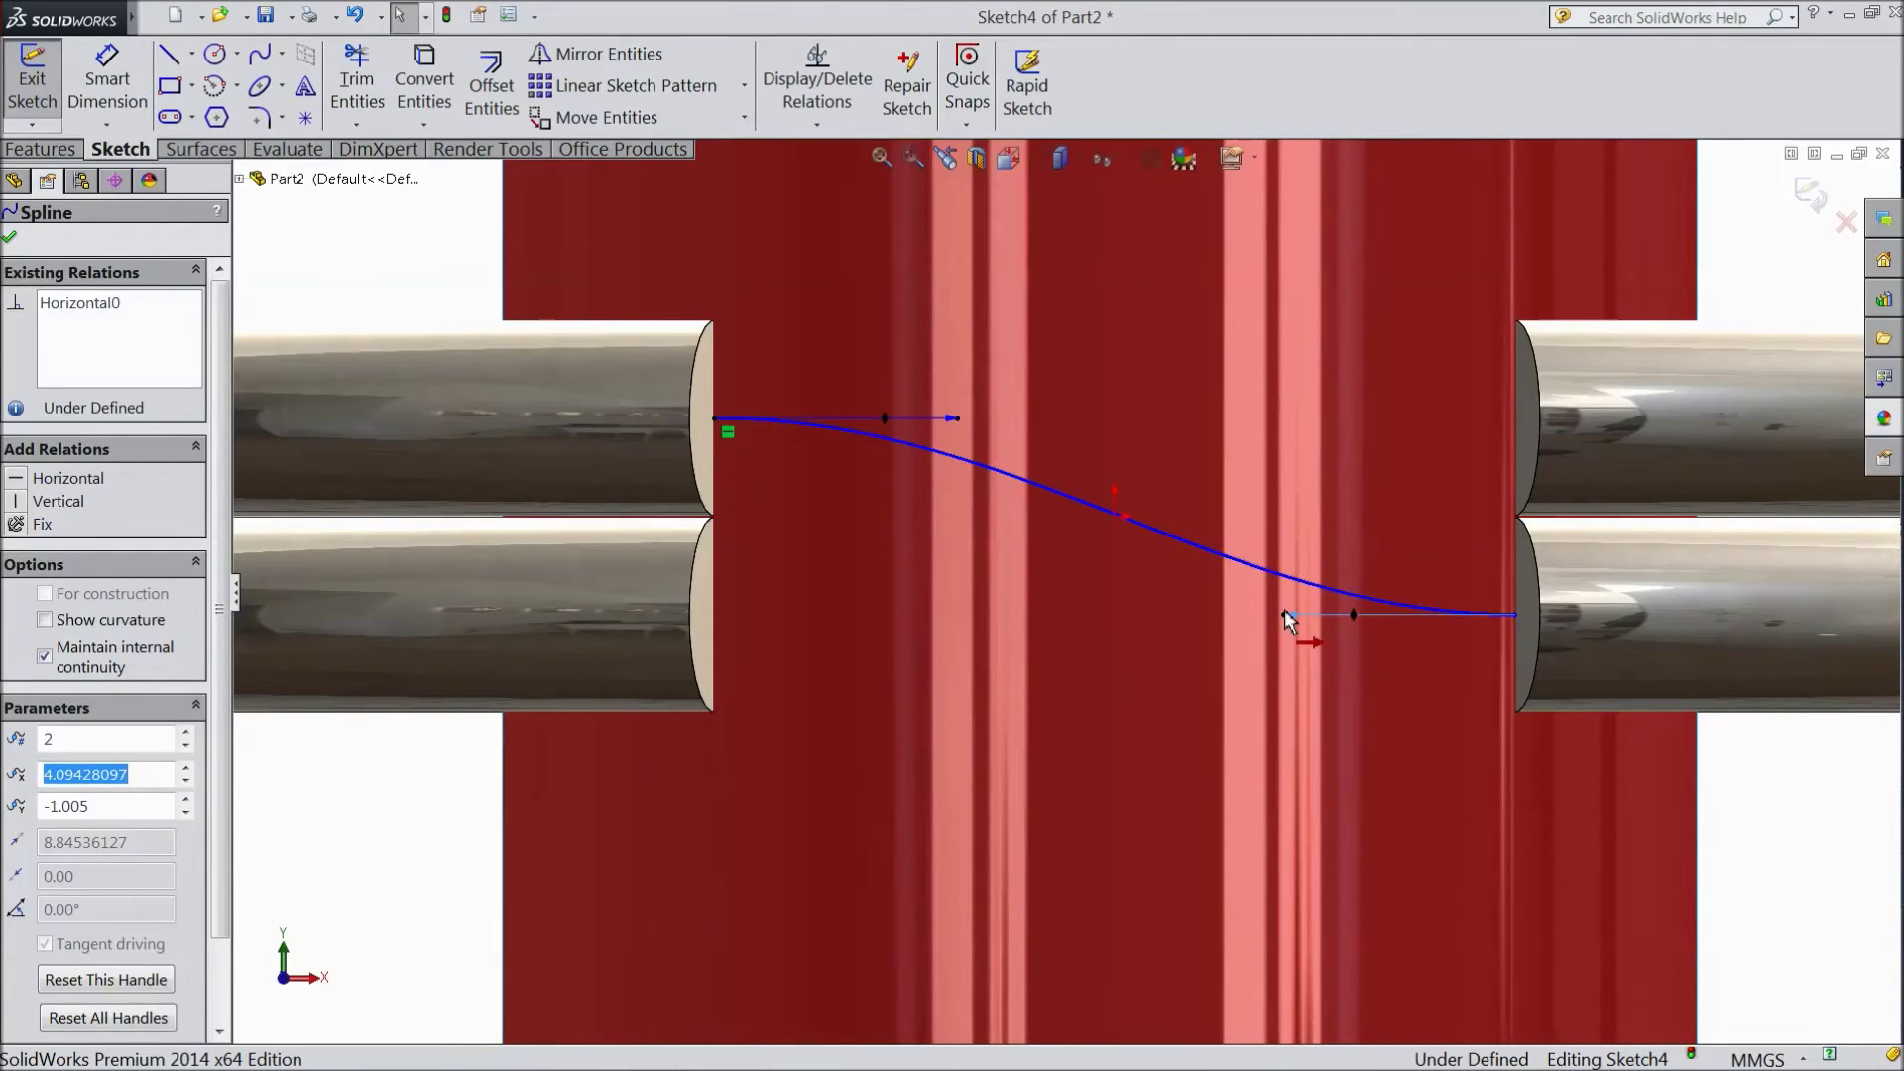
pyautogui.click(11, 241)
pyautogui.scroll(2, 886, 780)
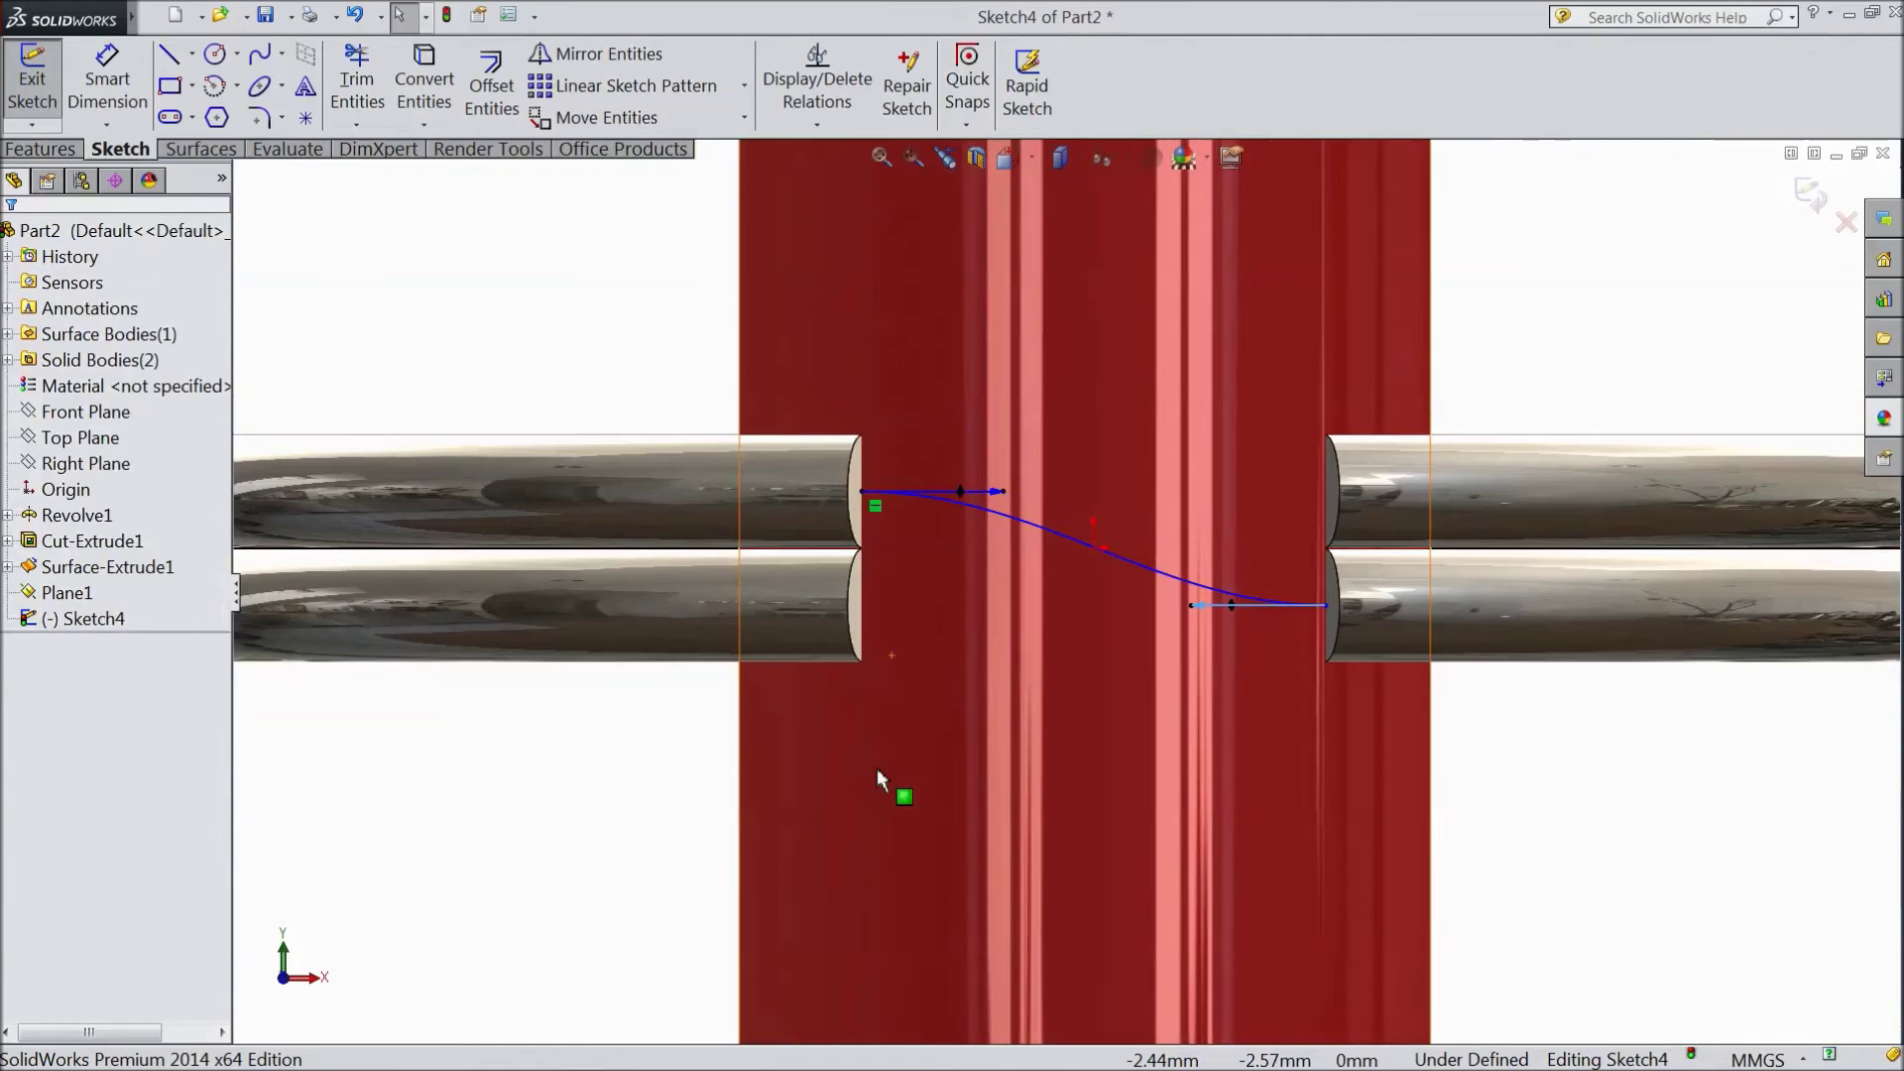
pyautogui.scroll(2, 894, 782)
pyautogui.scroll(1, 958, 791)
pyautogui.moveTo(1468, 383); pyautogui.dragTo(1426, 450, button='middle')
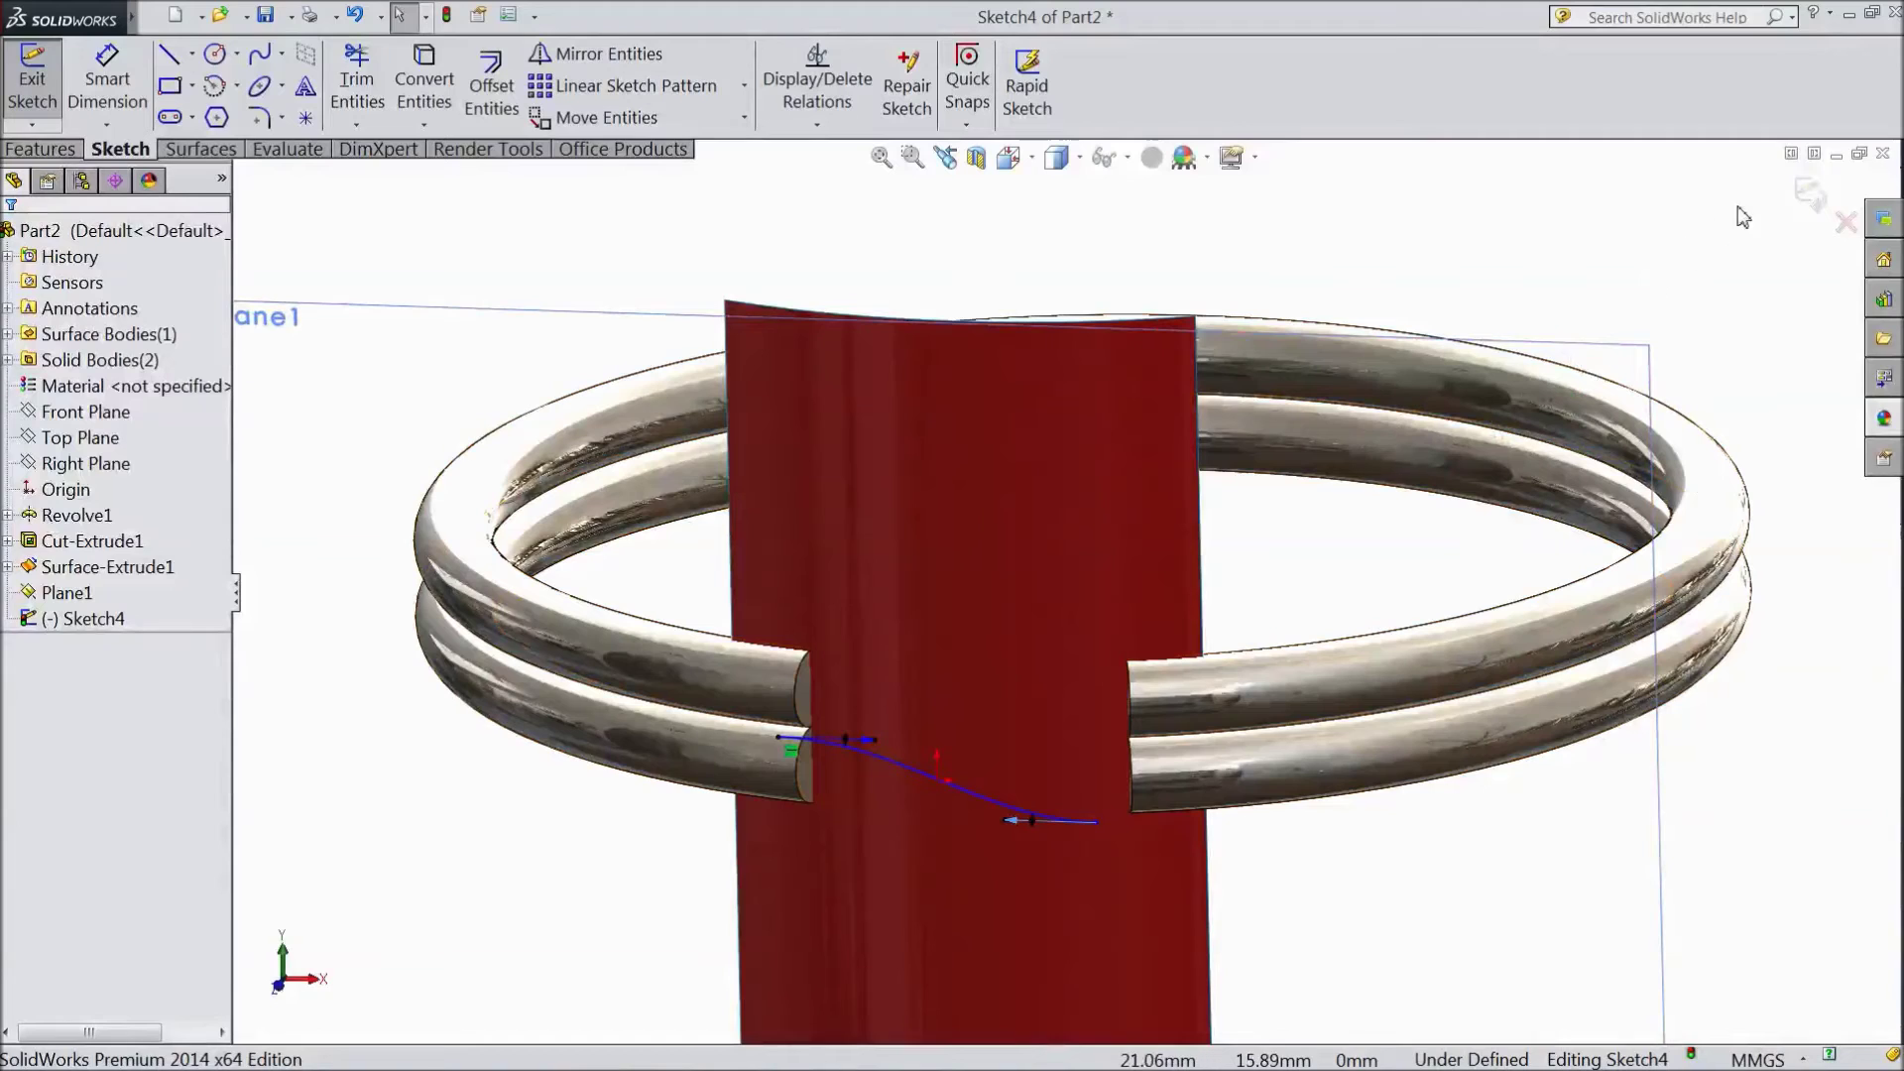
pyautogui.click(1809, 193)
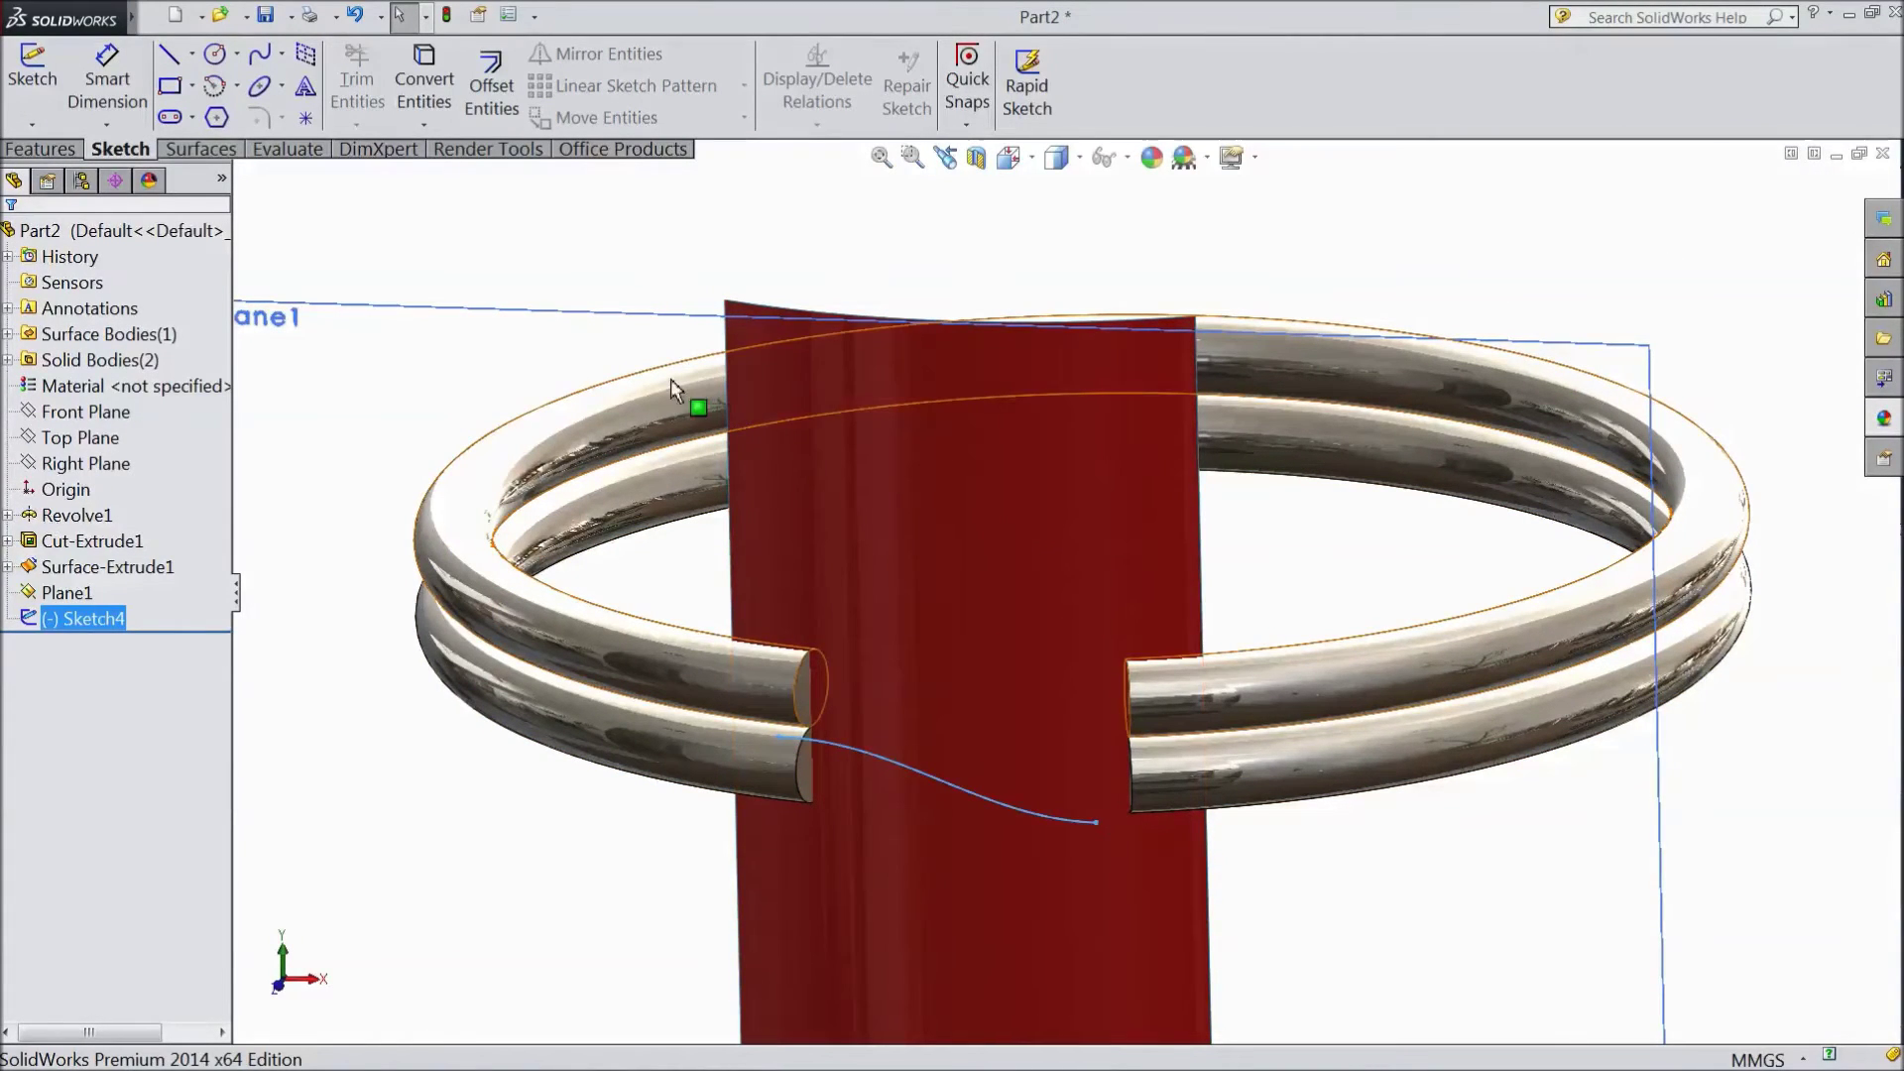
# Project the S-curve sketch onto Surface-Extrude1 as Curve1 with flipped direction, then hide Plane1.
pyautogui.click(40, 150)
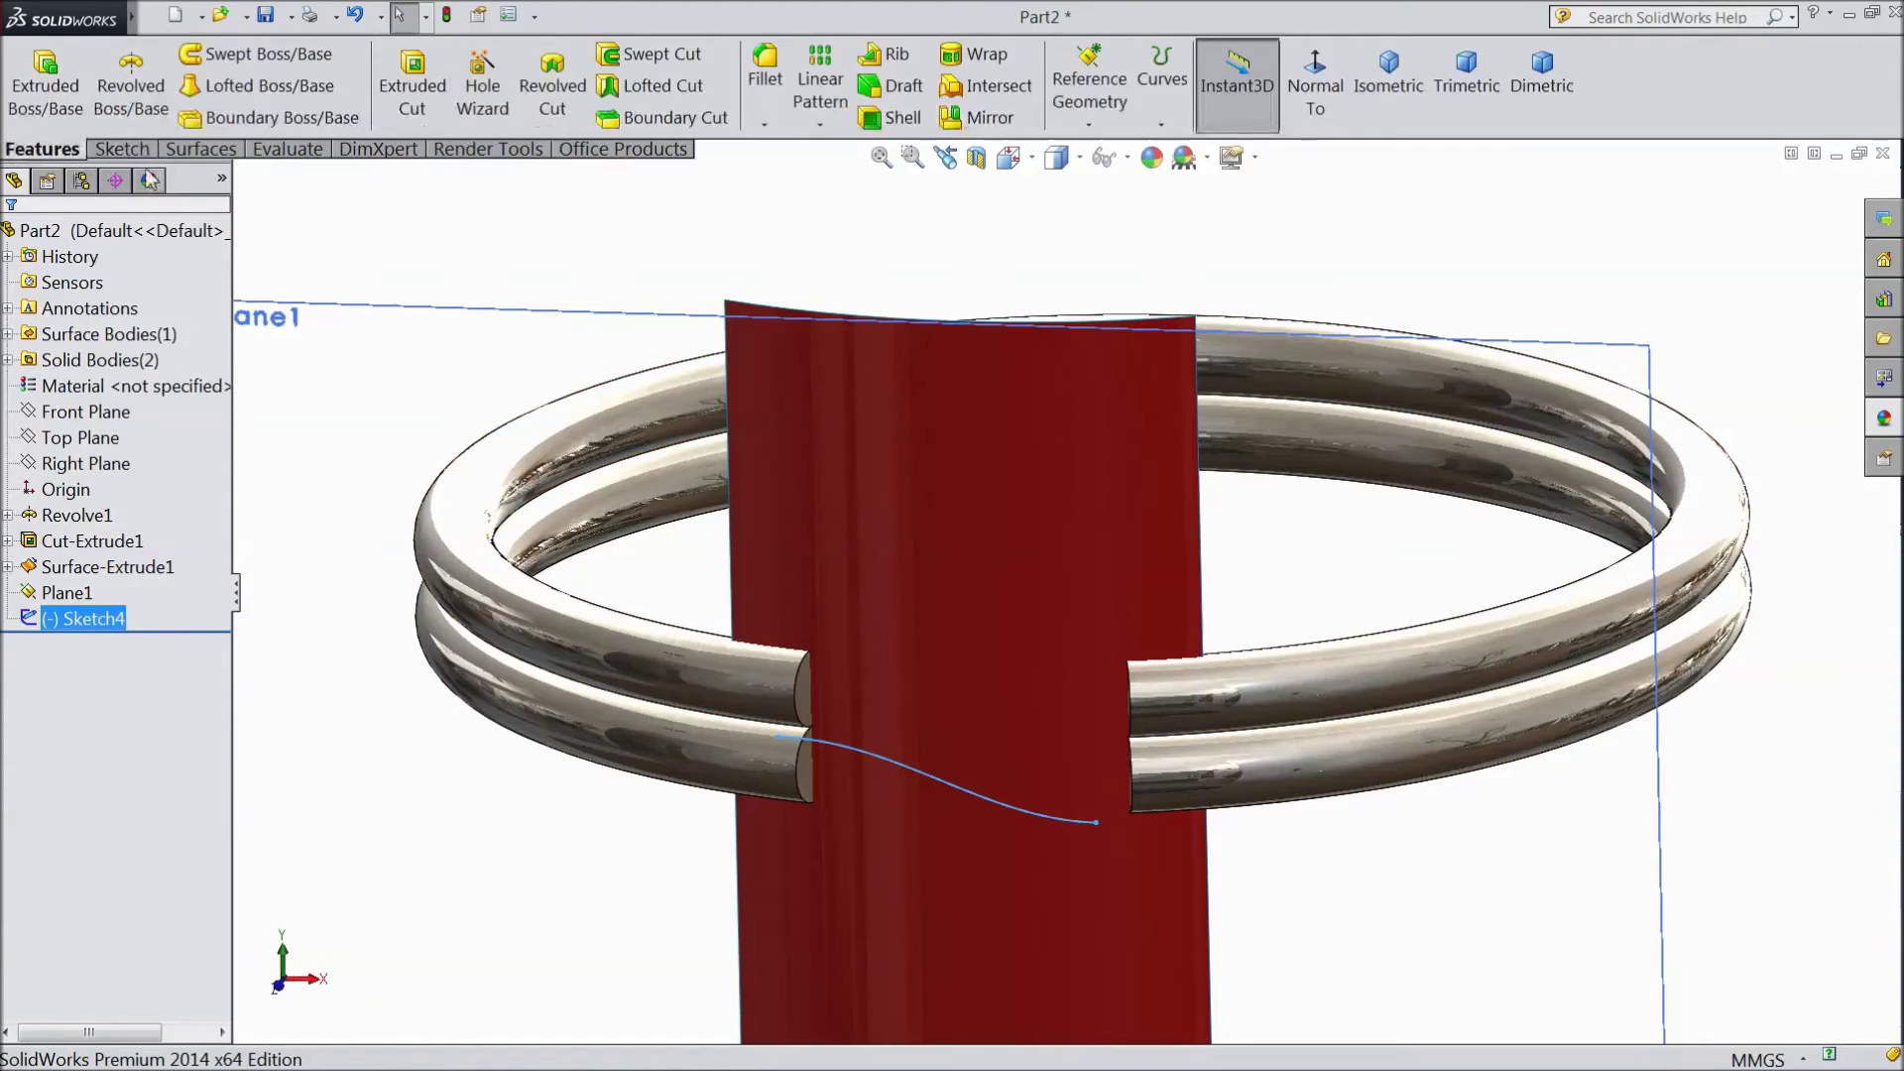
pyautogui.click(1159, 128)
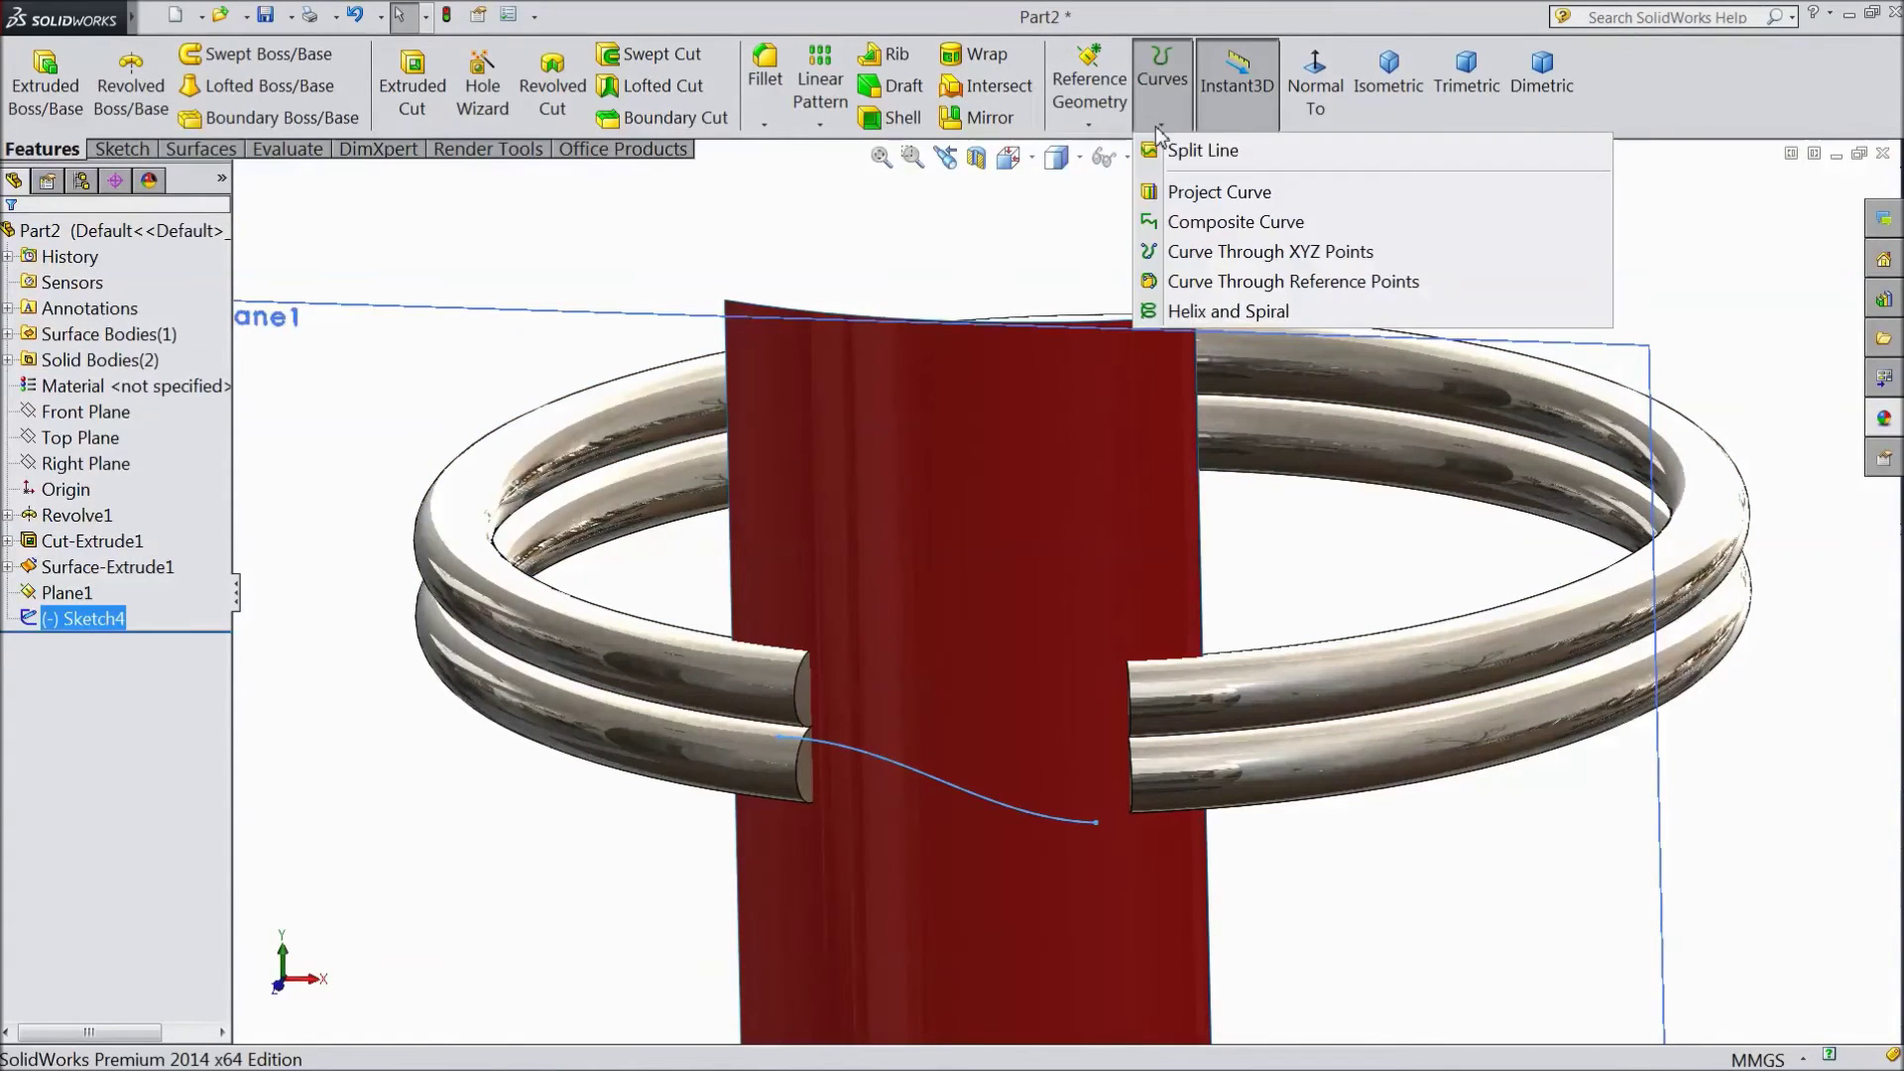
pyautogui.click(1233, 193)
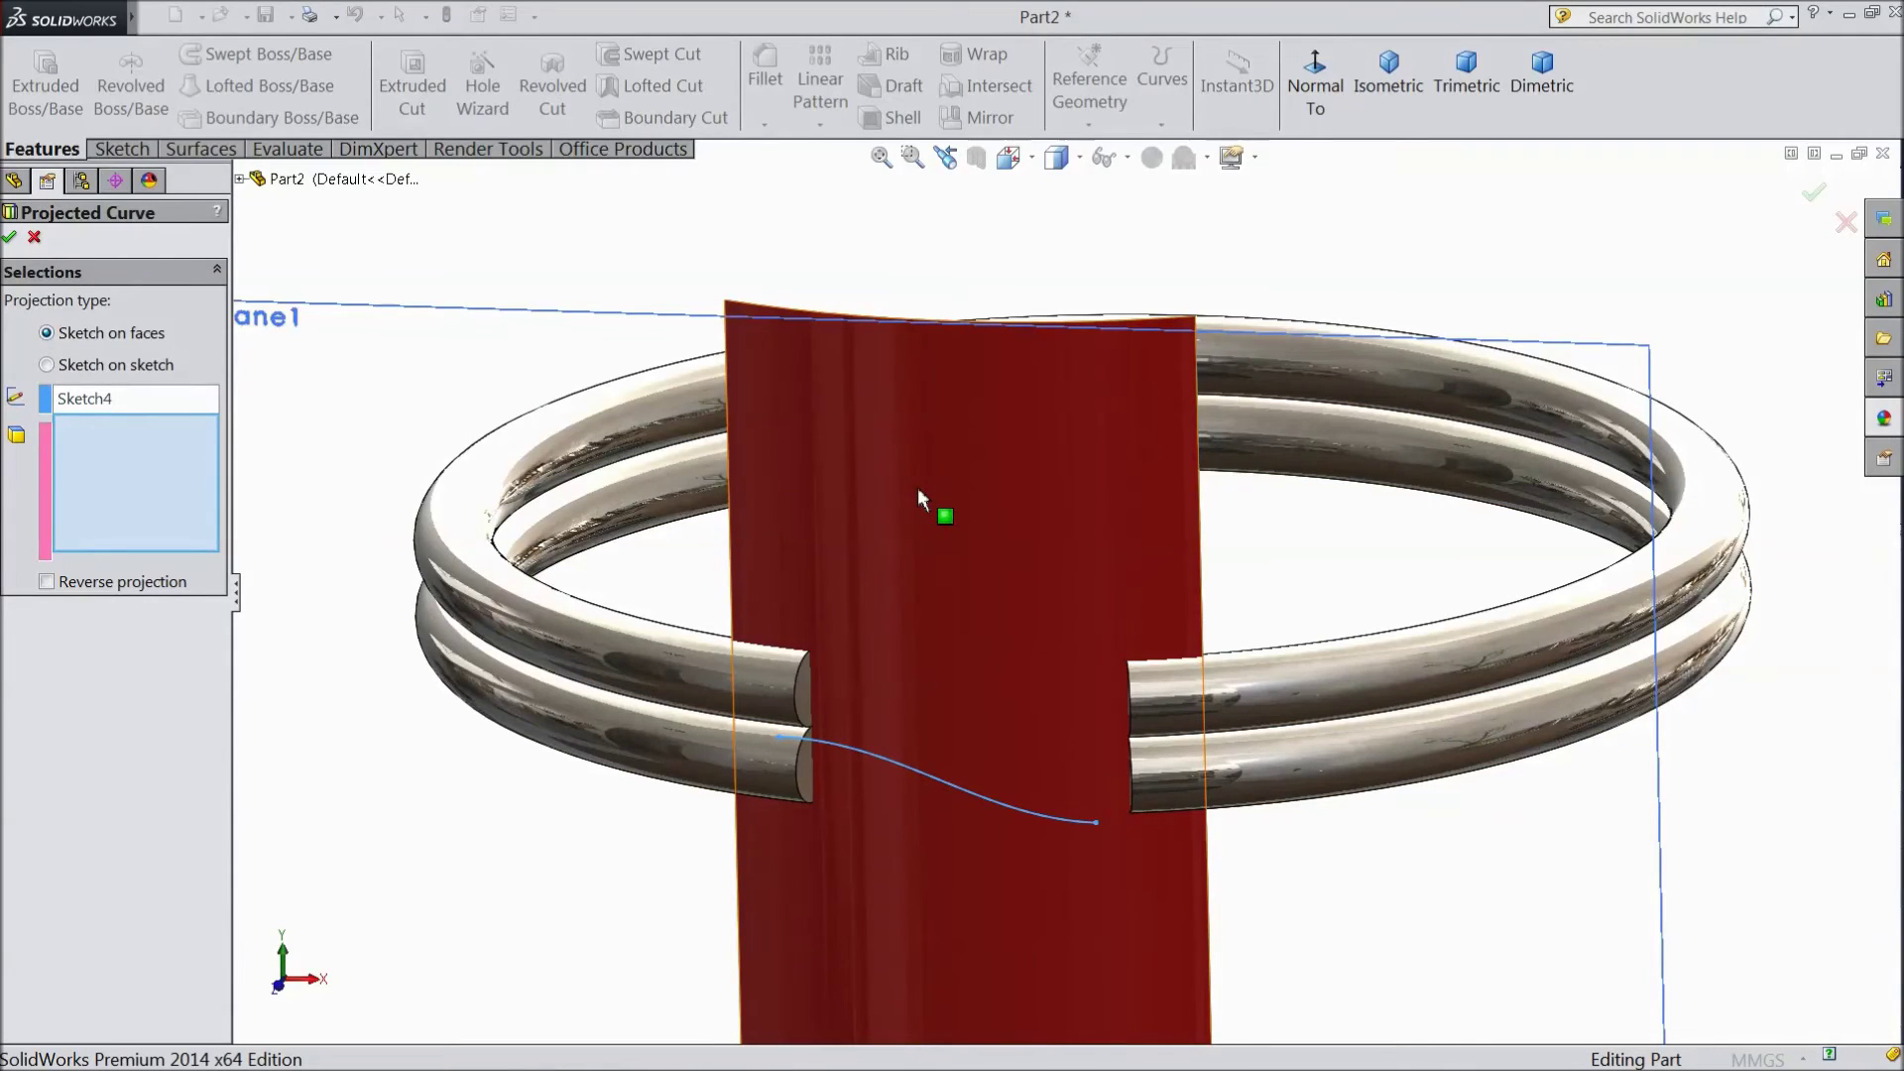
pyautogui.click(917, 487)
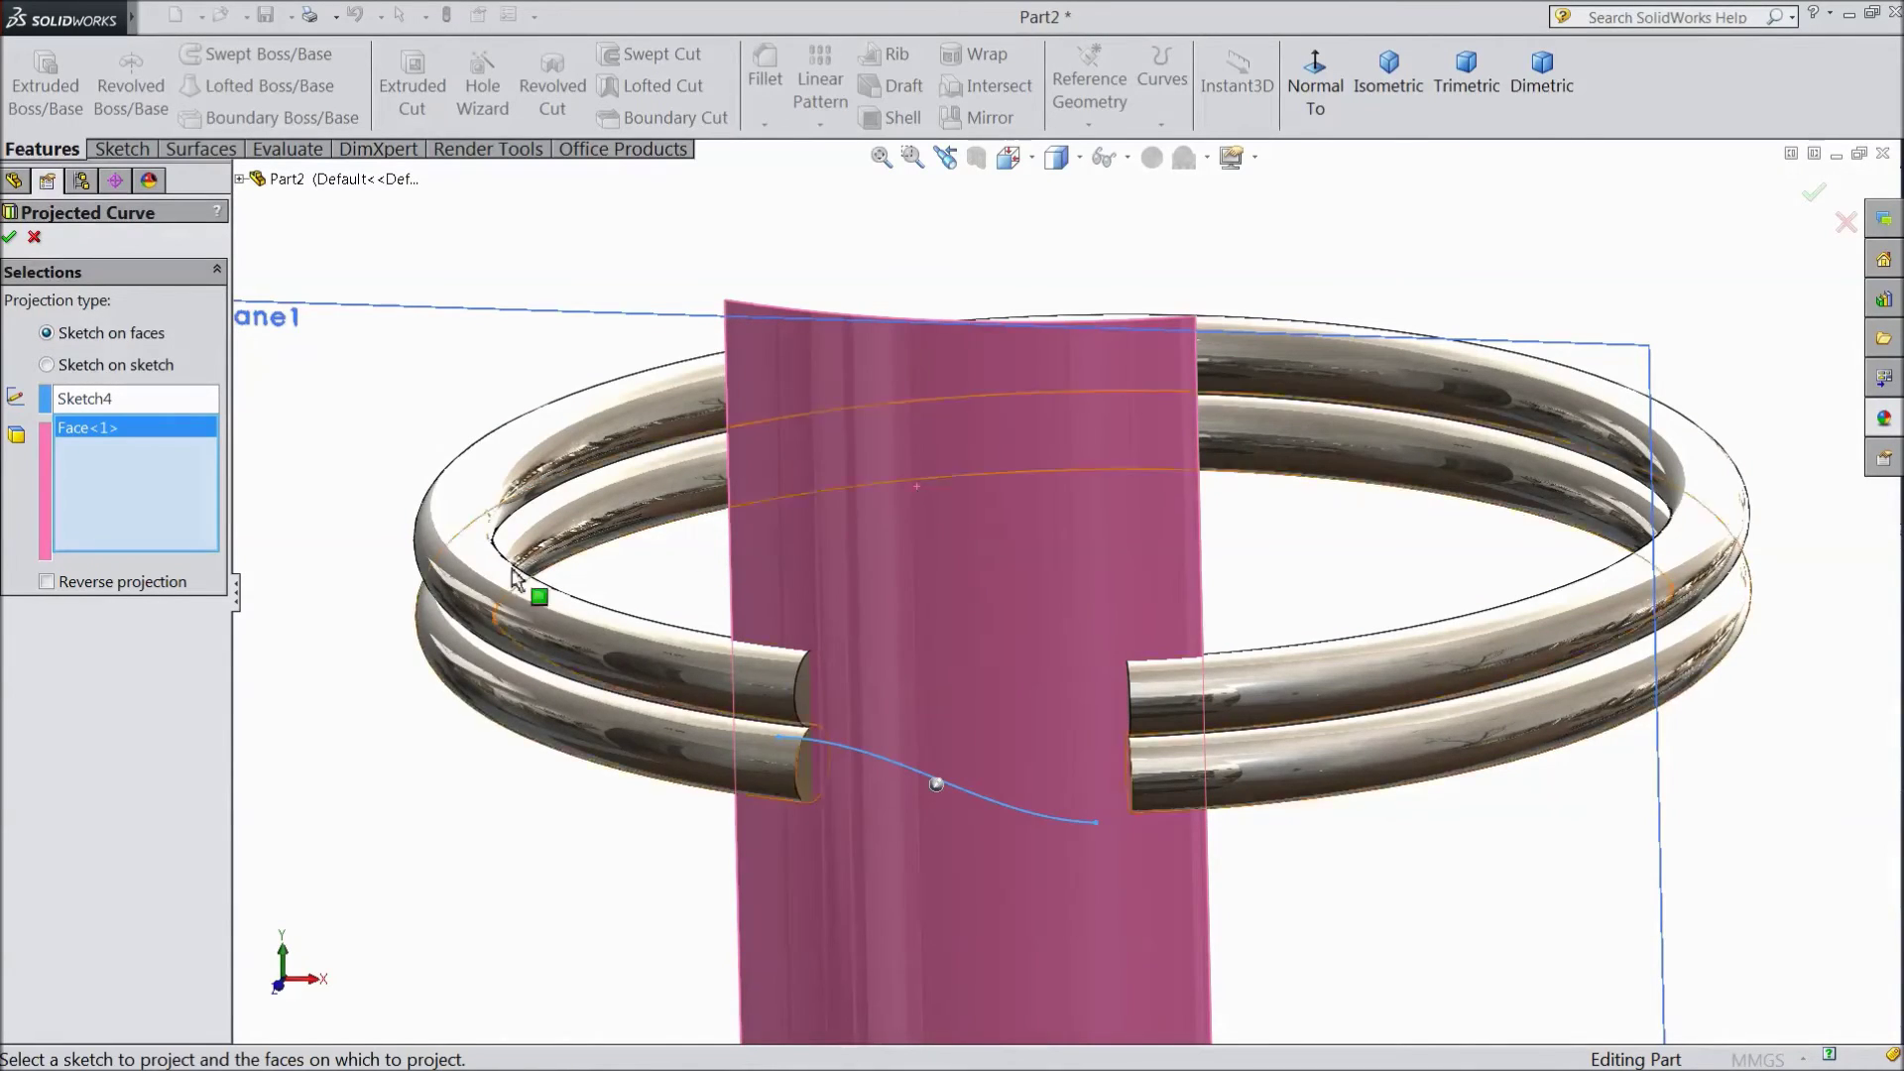
pyautogui.click(48, 583)
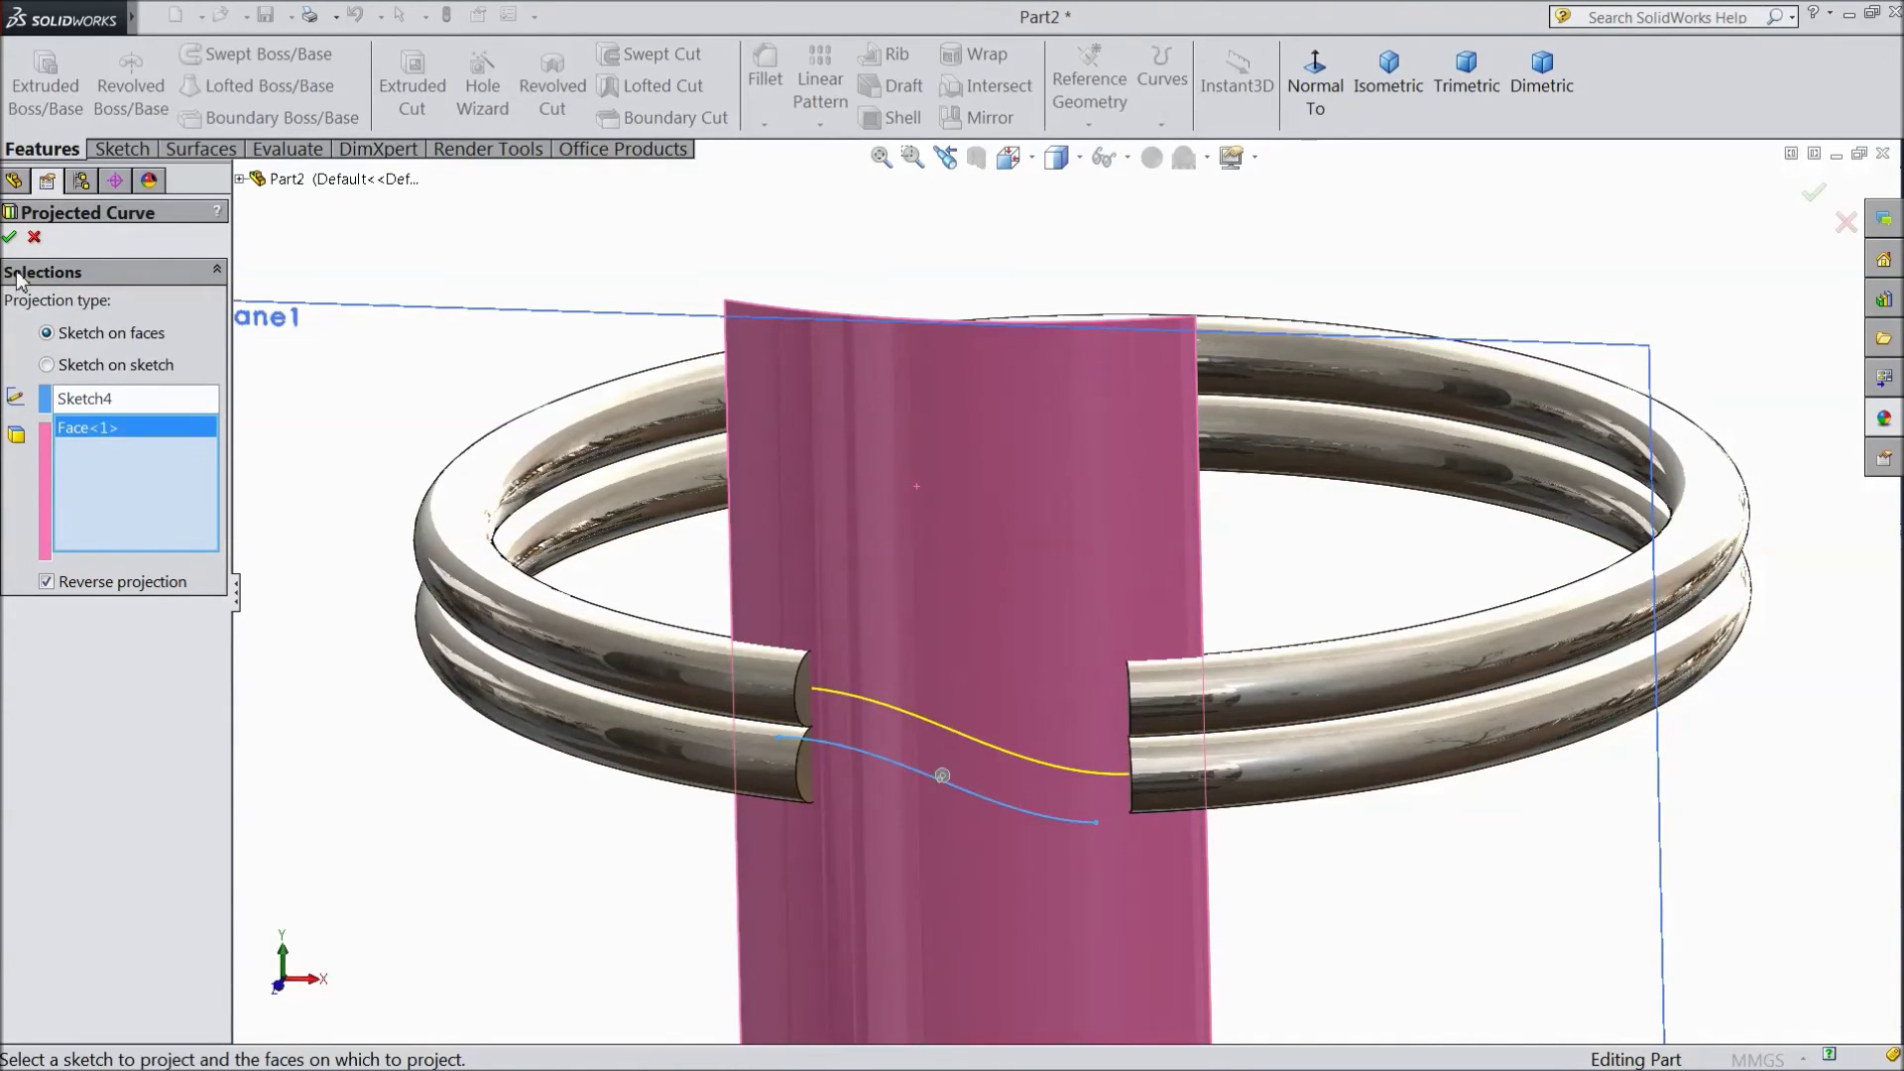
pyautogui.click(12, 238)
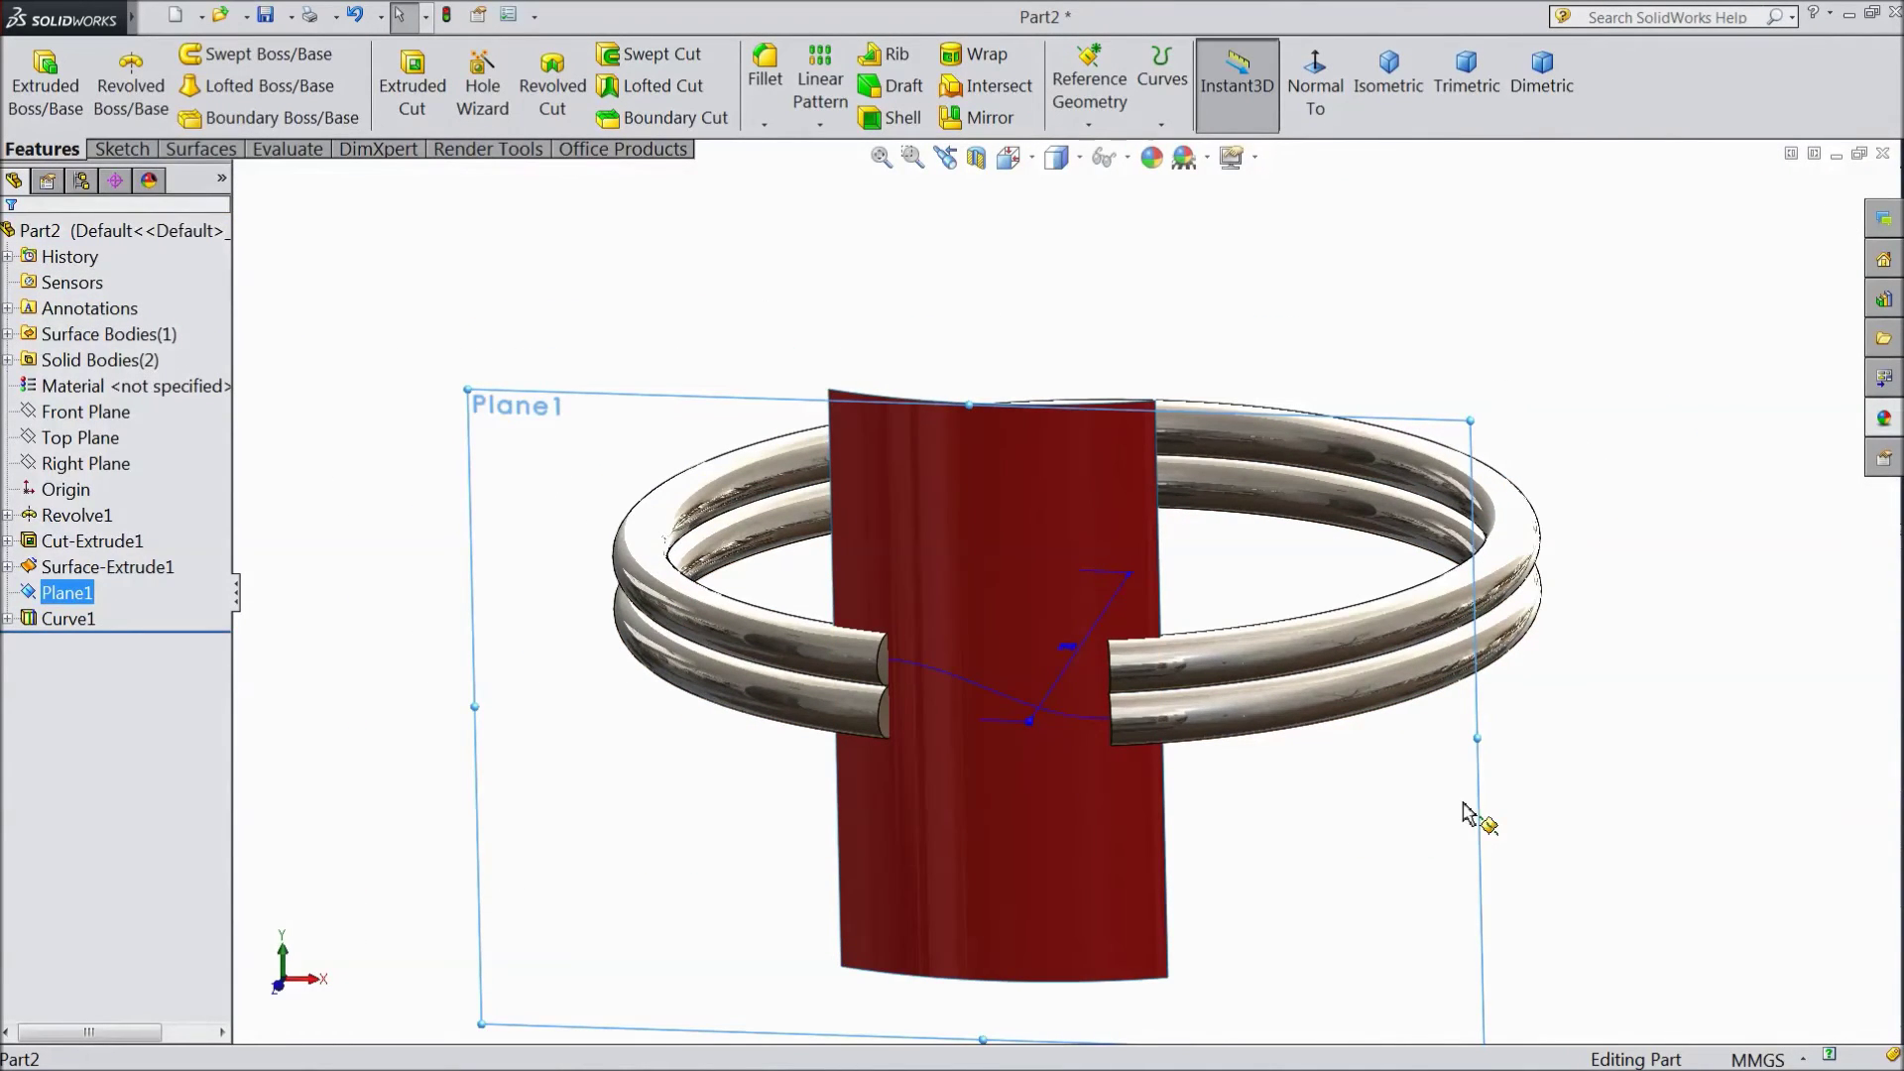
pyautogui.click(1559, 755)
pyautogui.scroll(-2, 1080, 625)
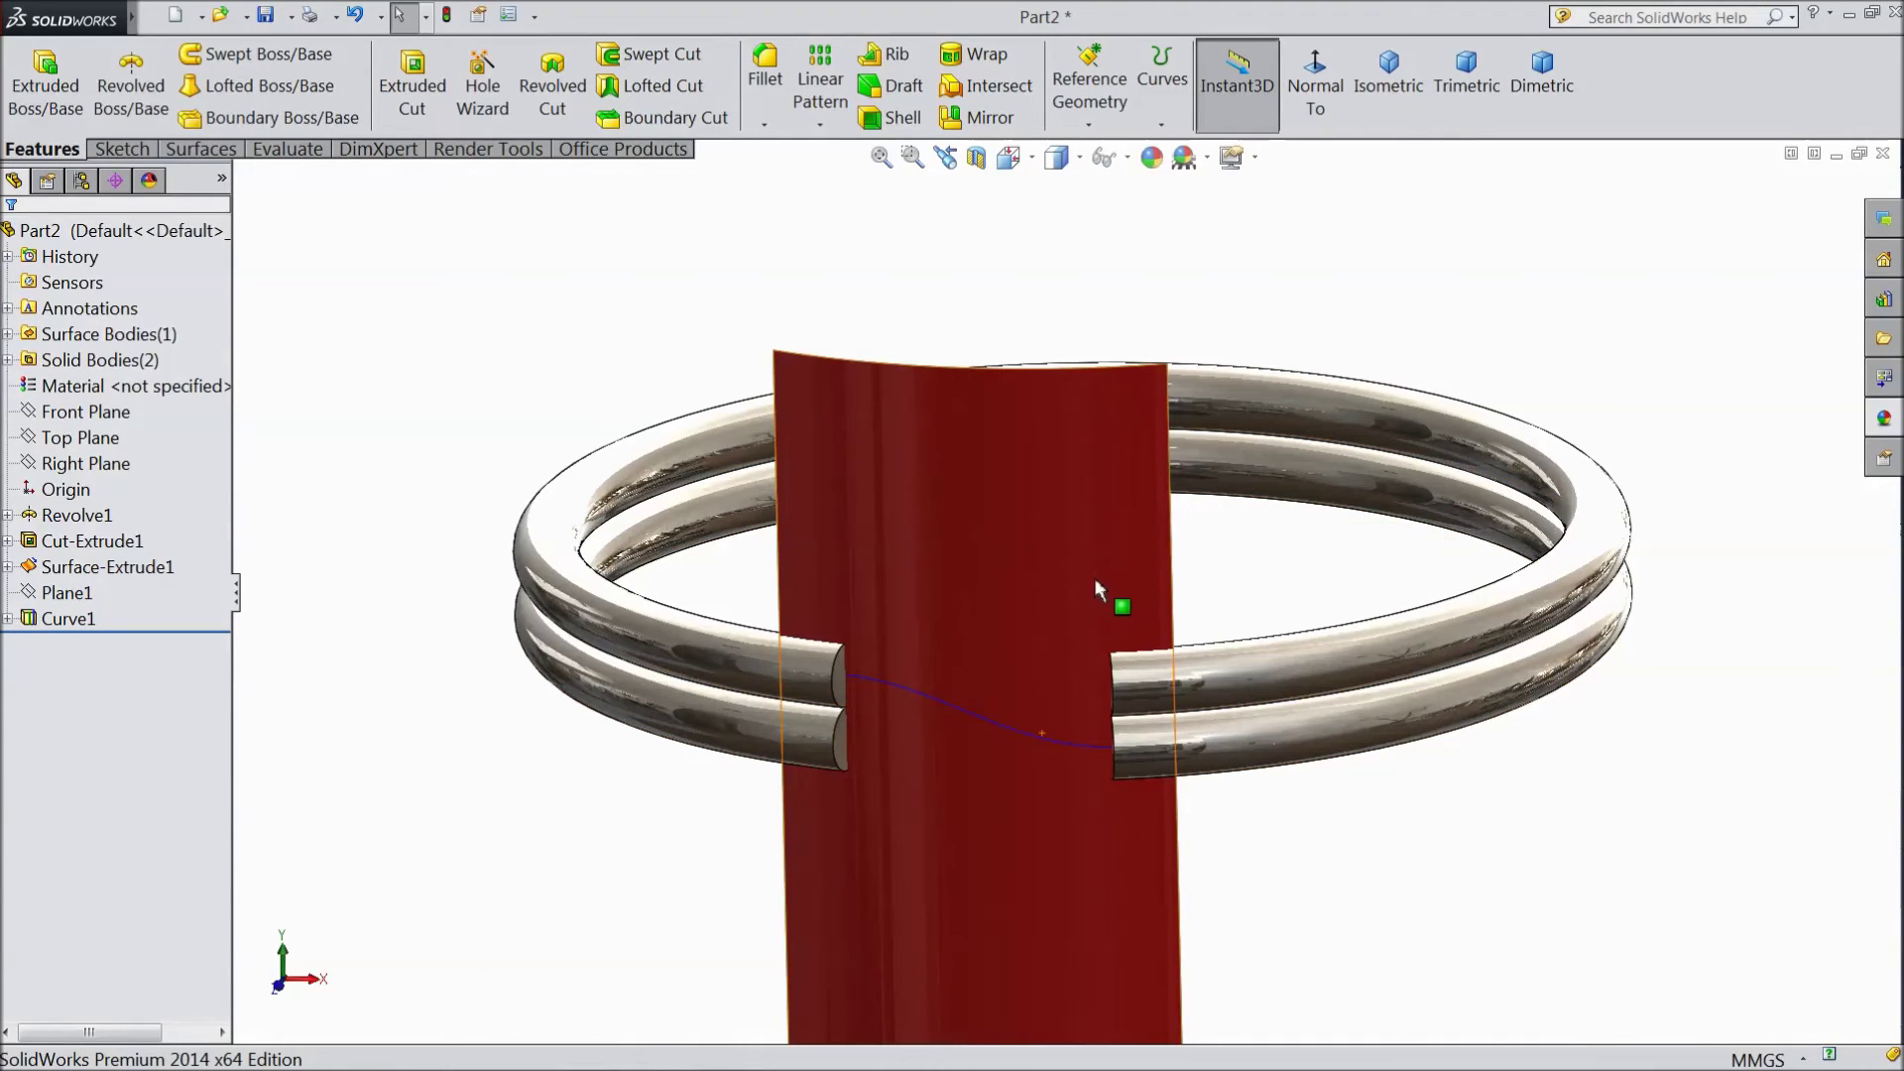
# Hide the red Surface-Extrude1 body and orbit so the ring's gap ends face the viewer.
pyautogui.click(1097, 580)
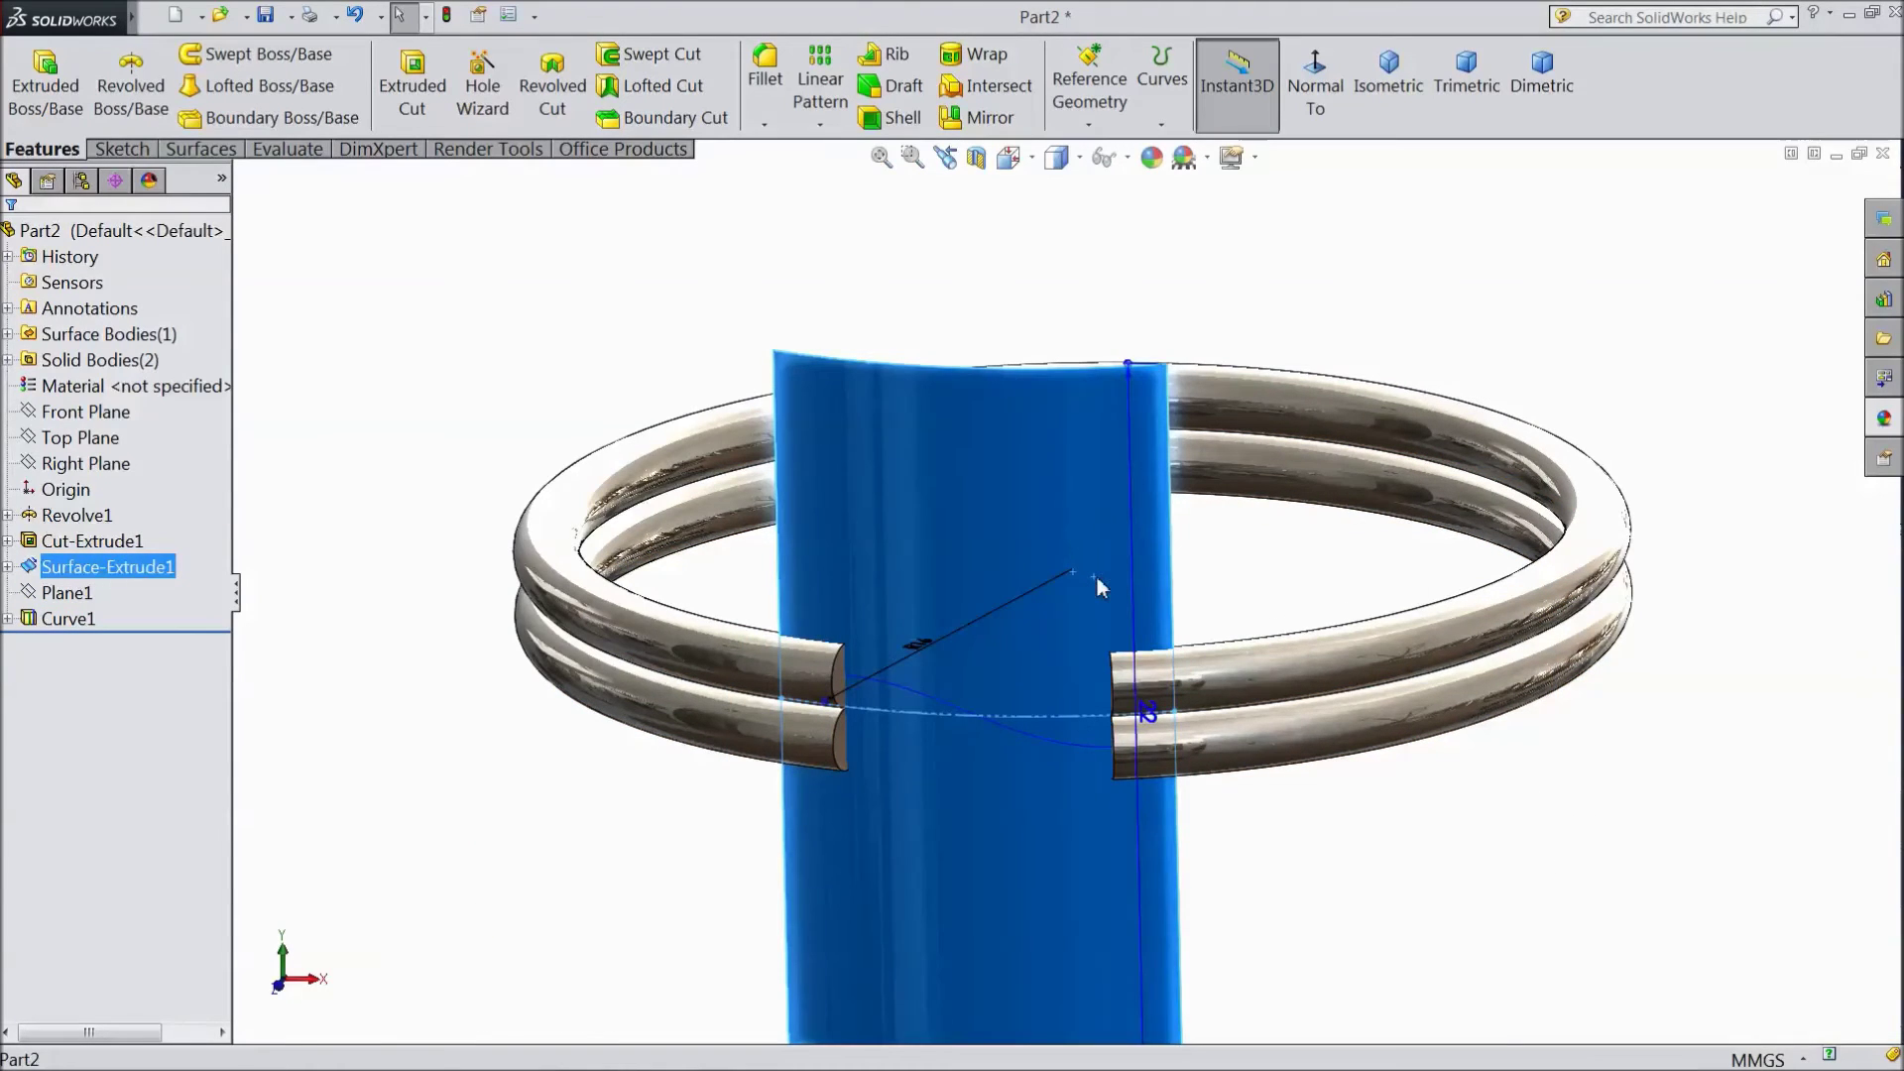
pyautogui.click(1175, 529)
pyautogui.click(804, 956)
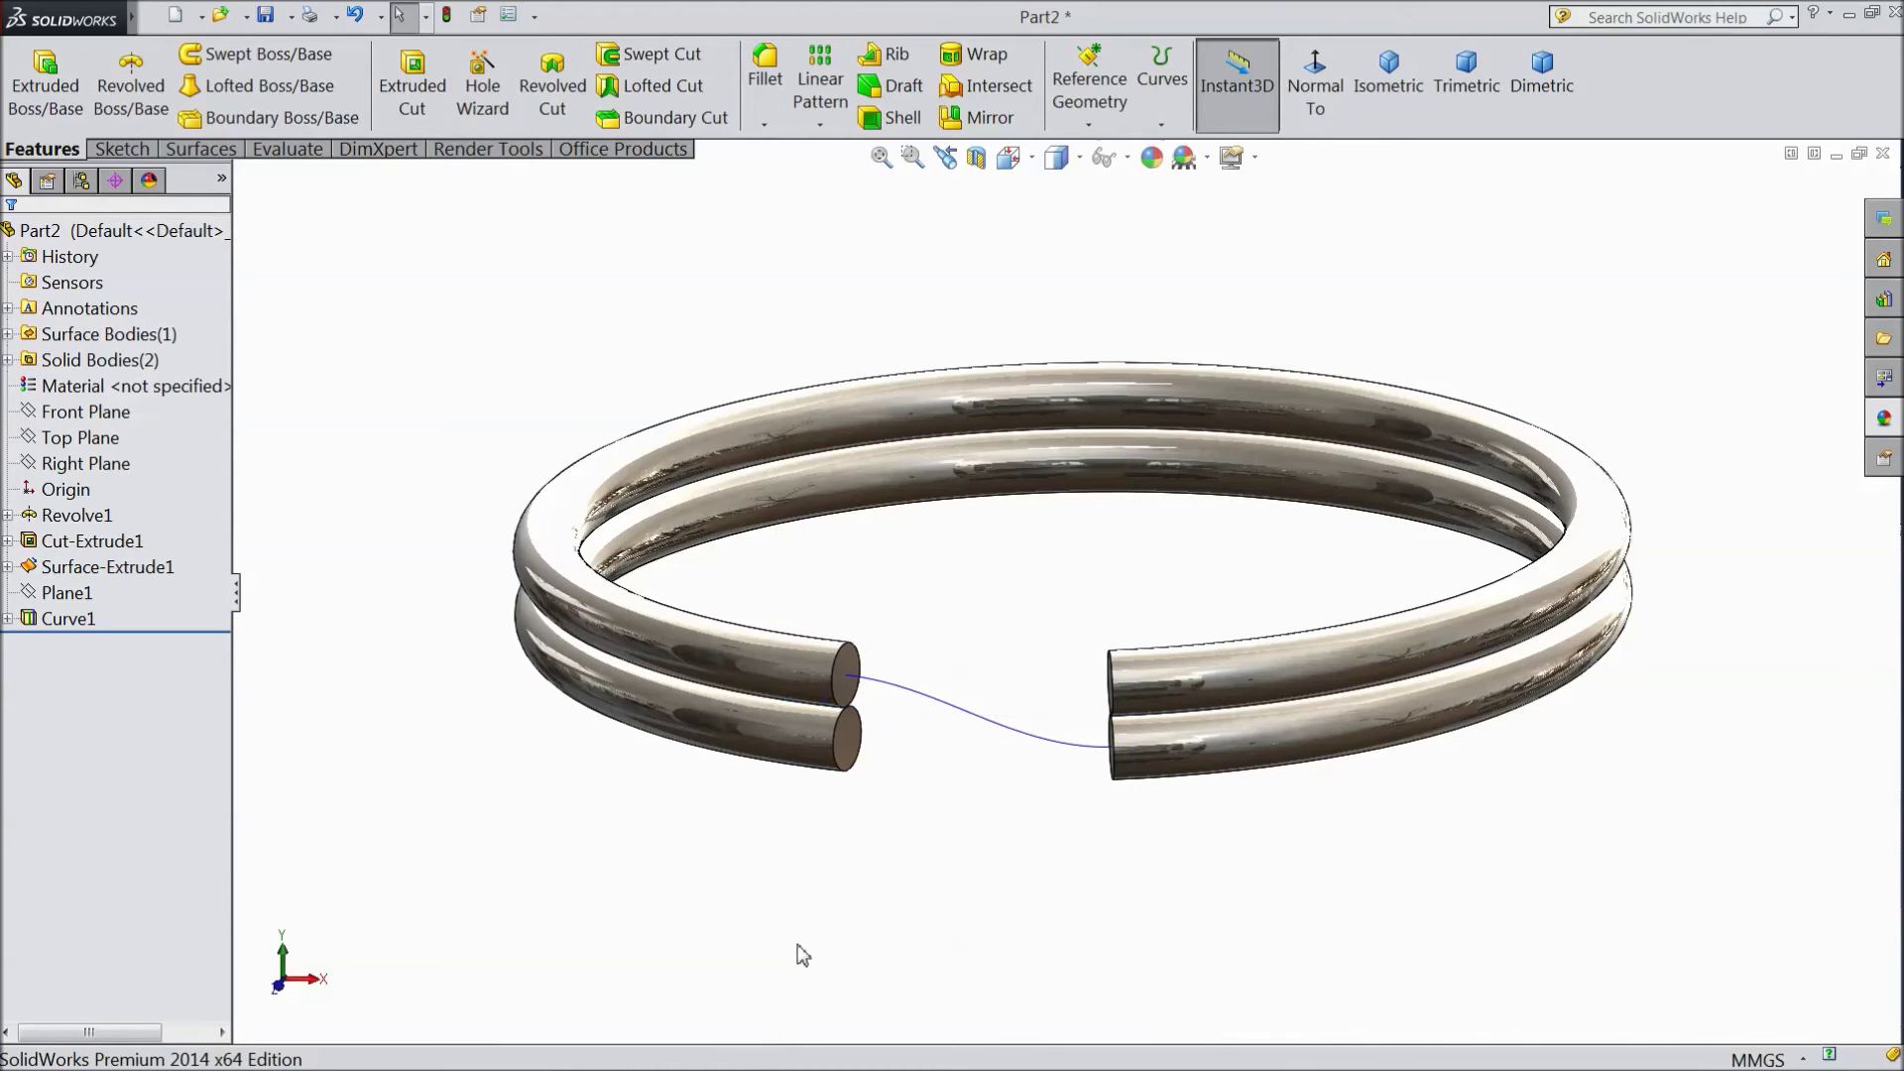
pyautogui.moveTo(860, 922); pyautogui.dragTo(904, 909, button='middle')
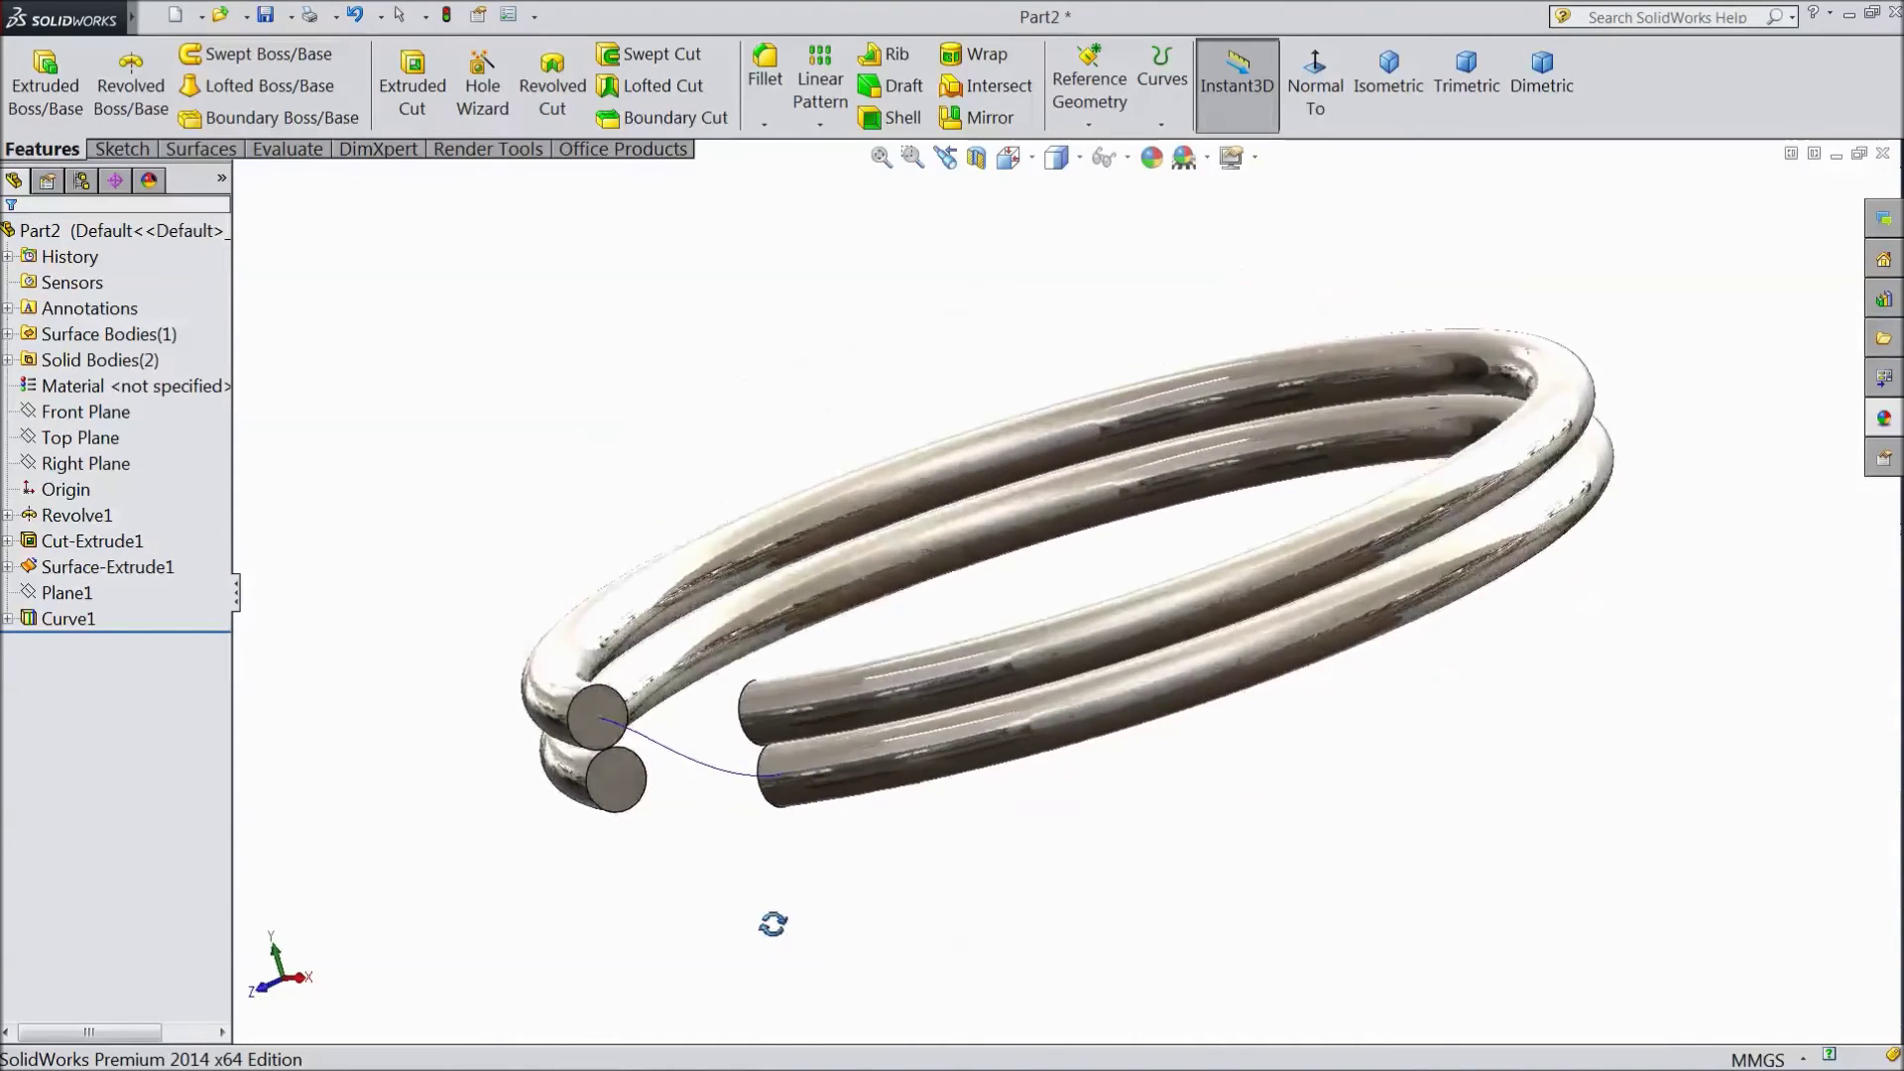
pyautogui.scroll(-3, 1288, 611)
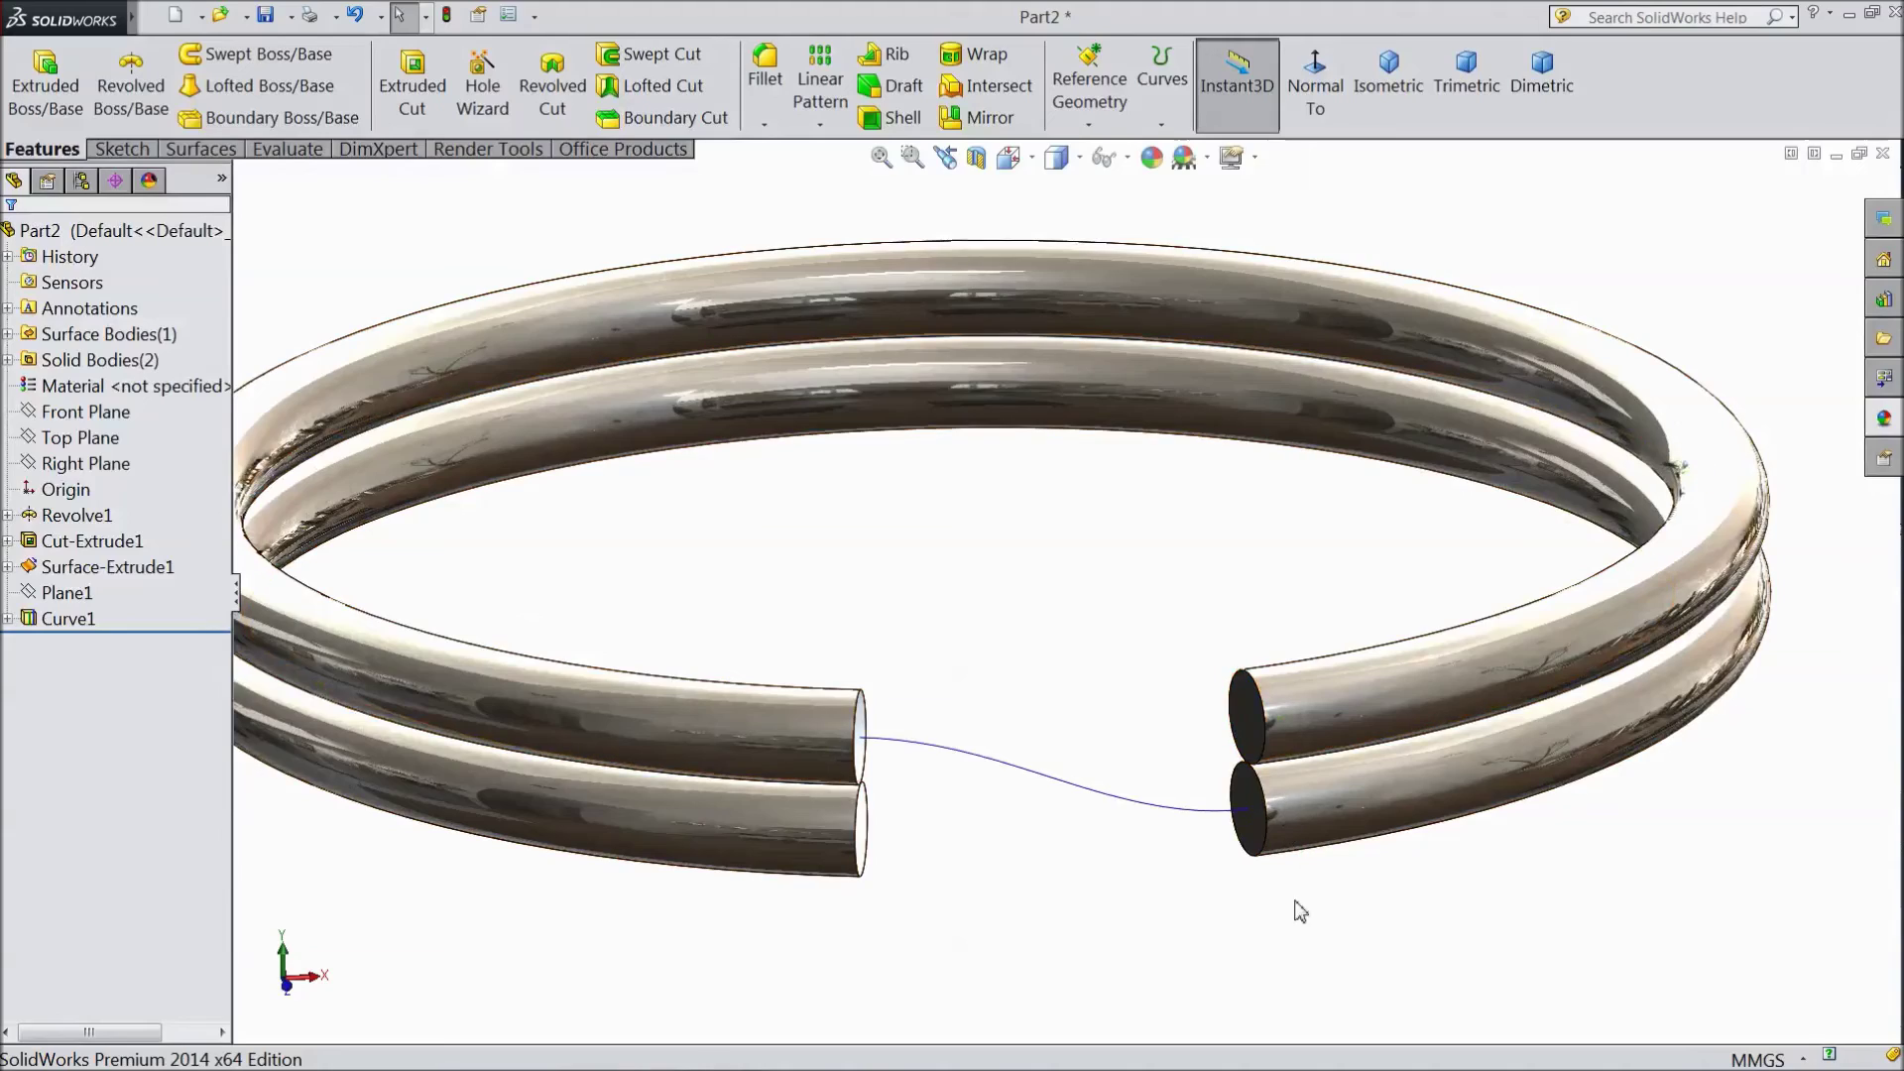
pyautogui.moveTo(1315, 922); pyautogui.dragTo(1352, 935, button='middle')
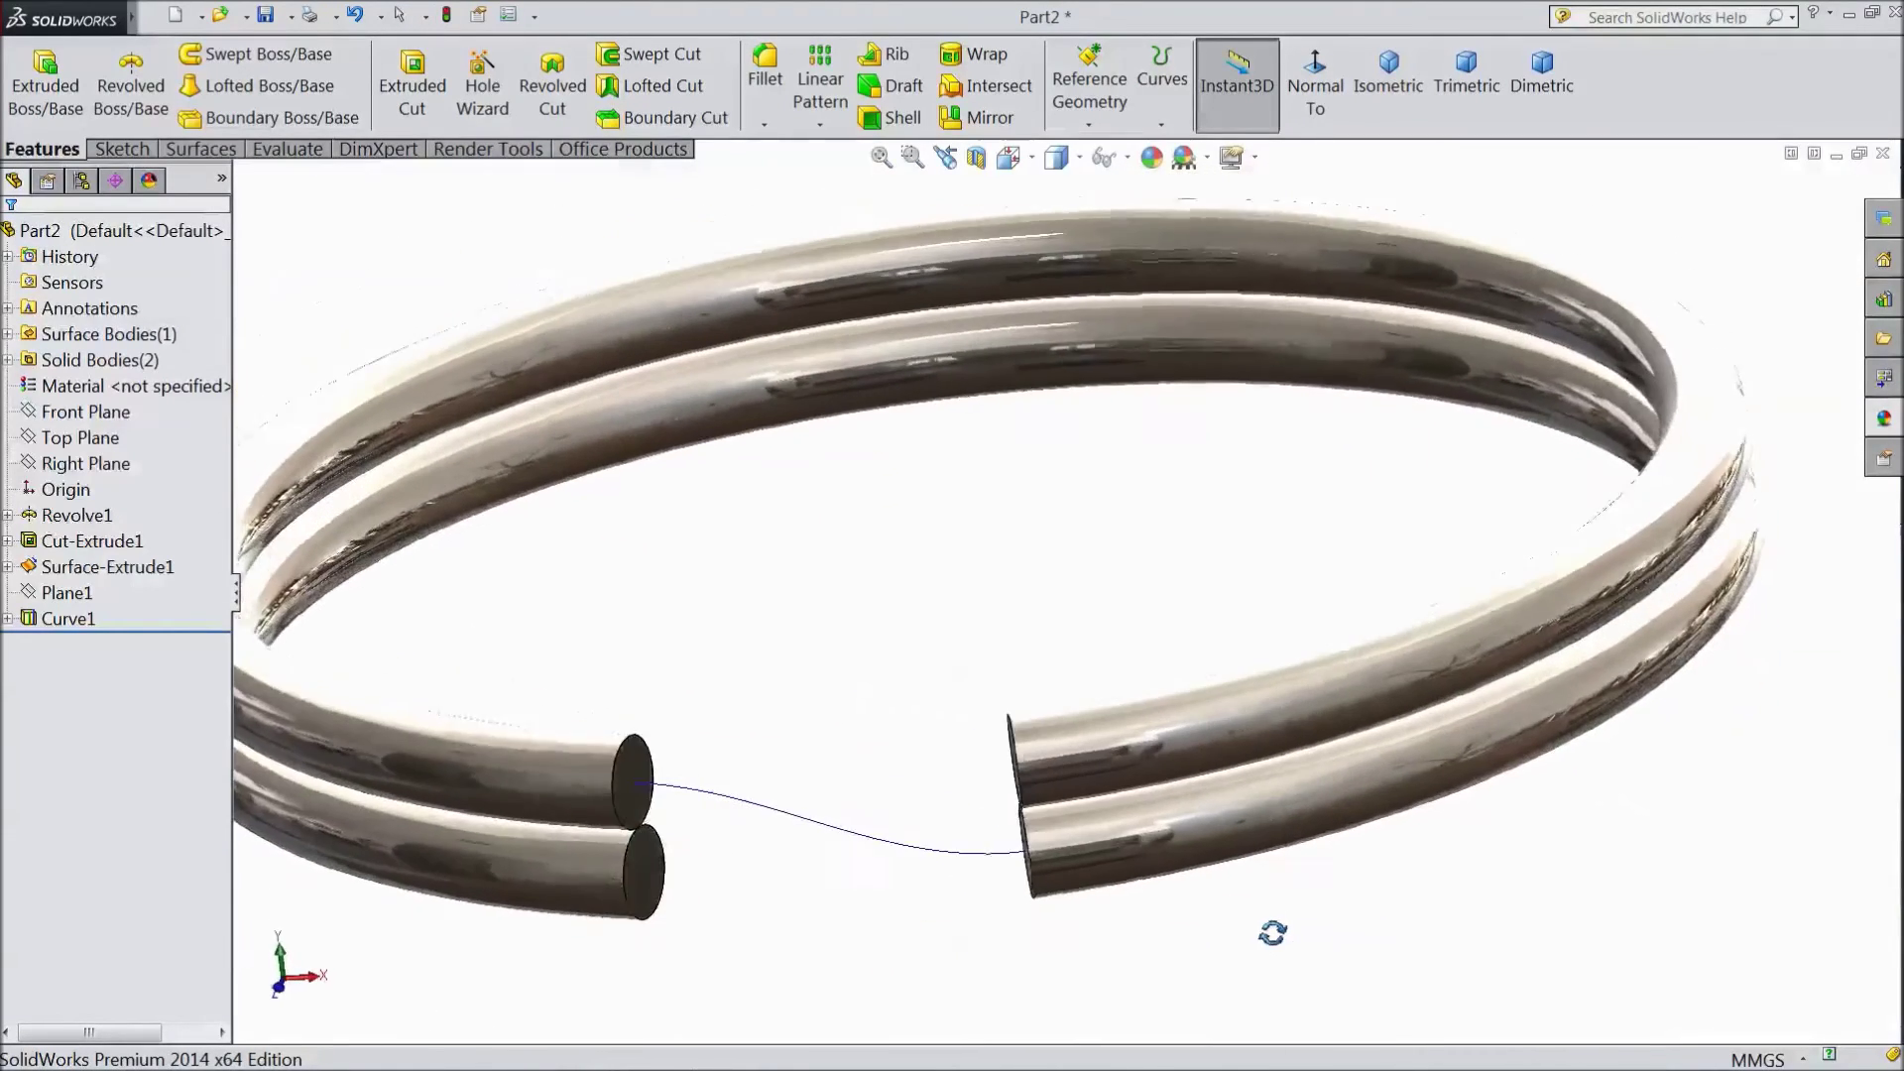
pyautogui.moveTo(1352, 934); pyautogui.dragTo(1265, 935, button='middle')
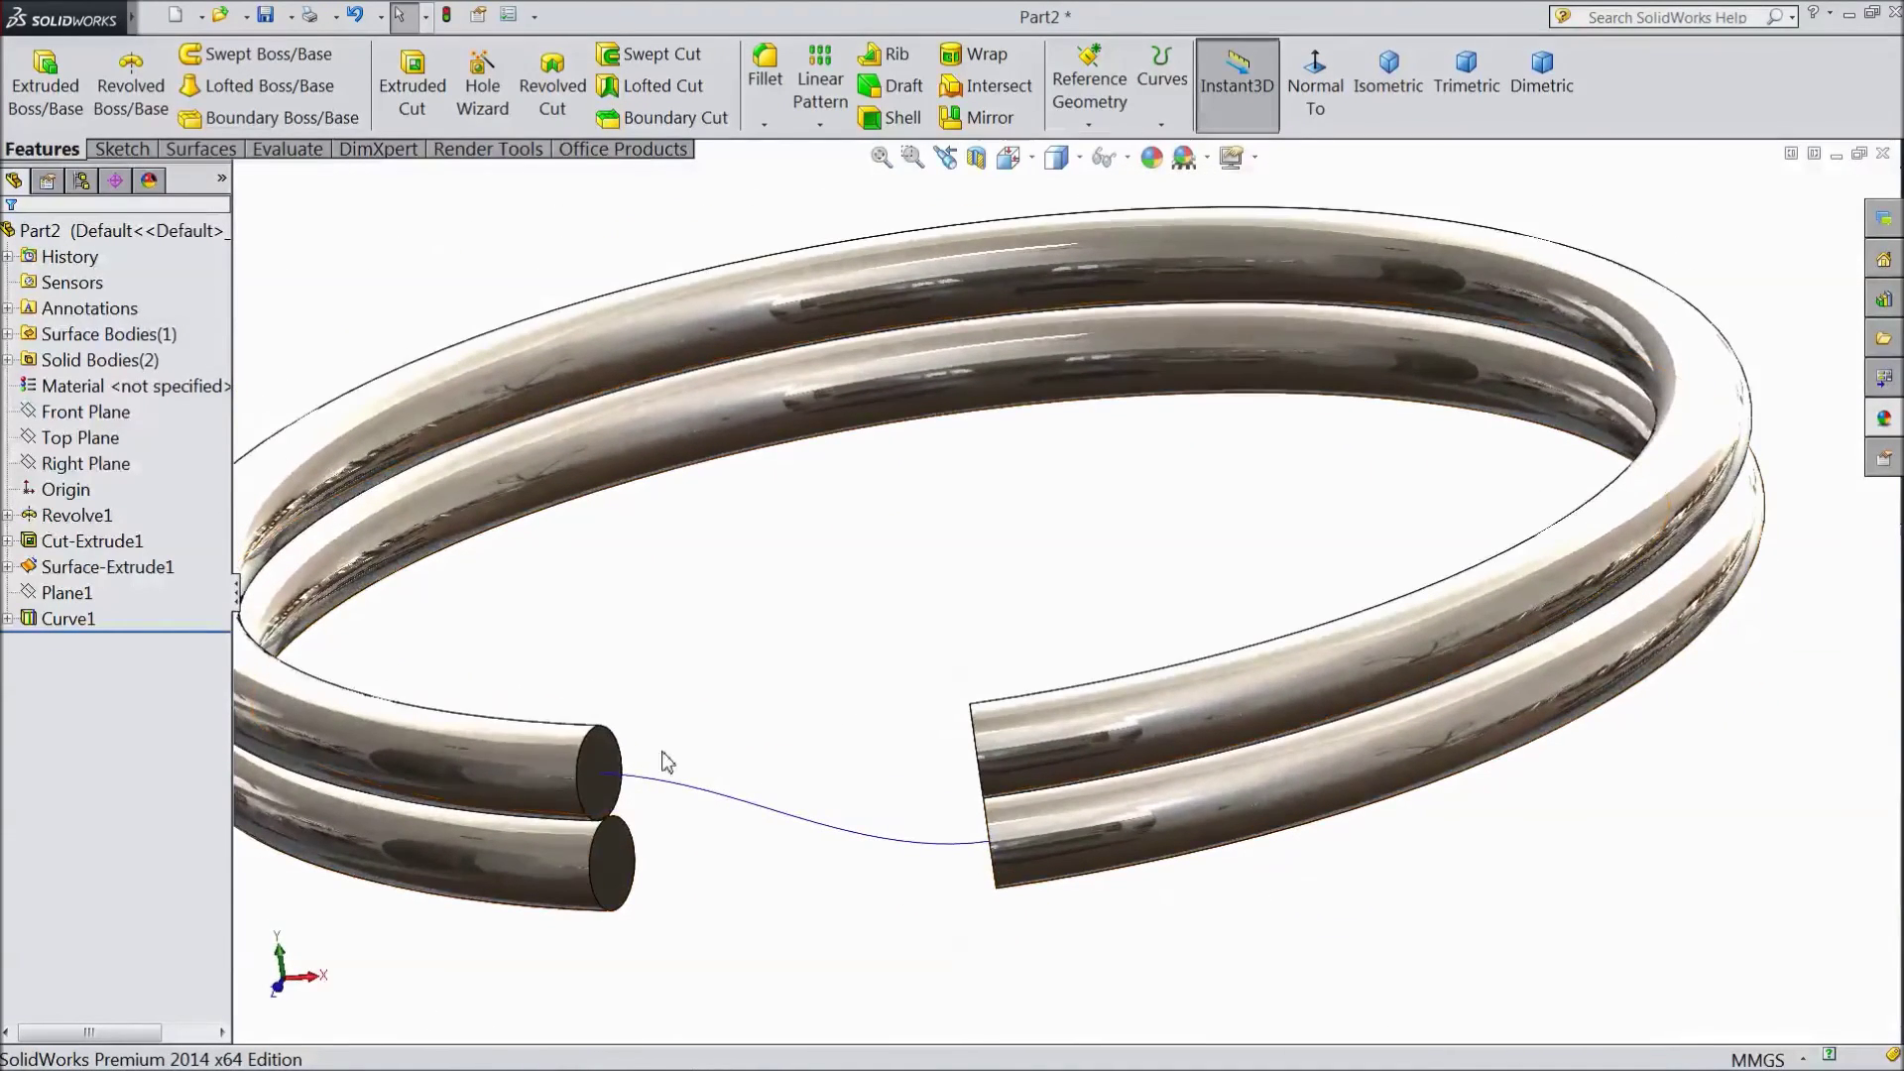
# Convert the upper tube end face's circular edge into Sketch5 and exit the sketch.
pyautogui.click(593, 796)
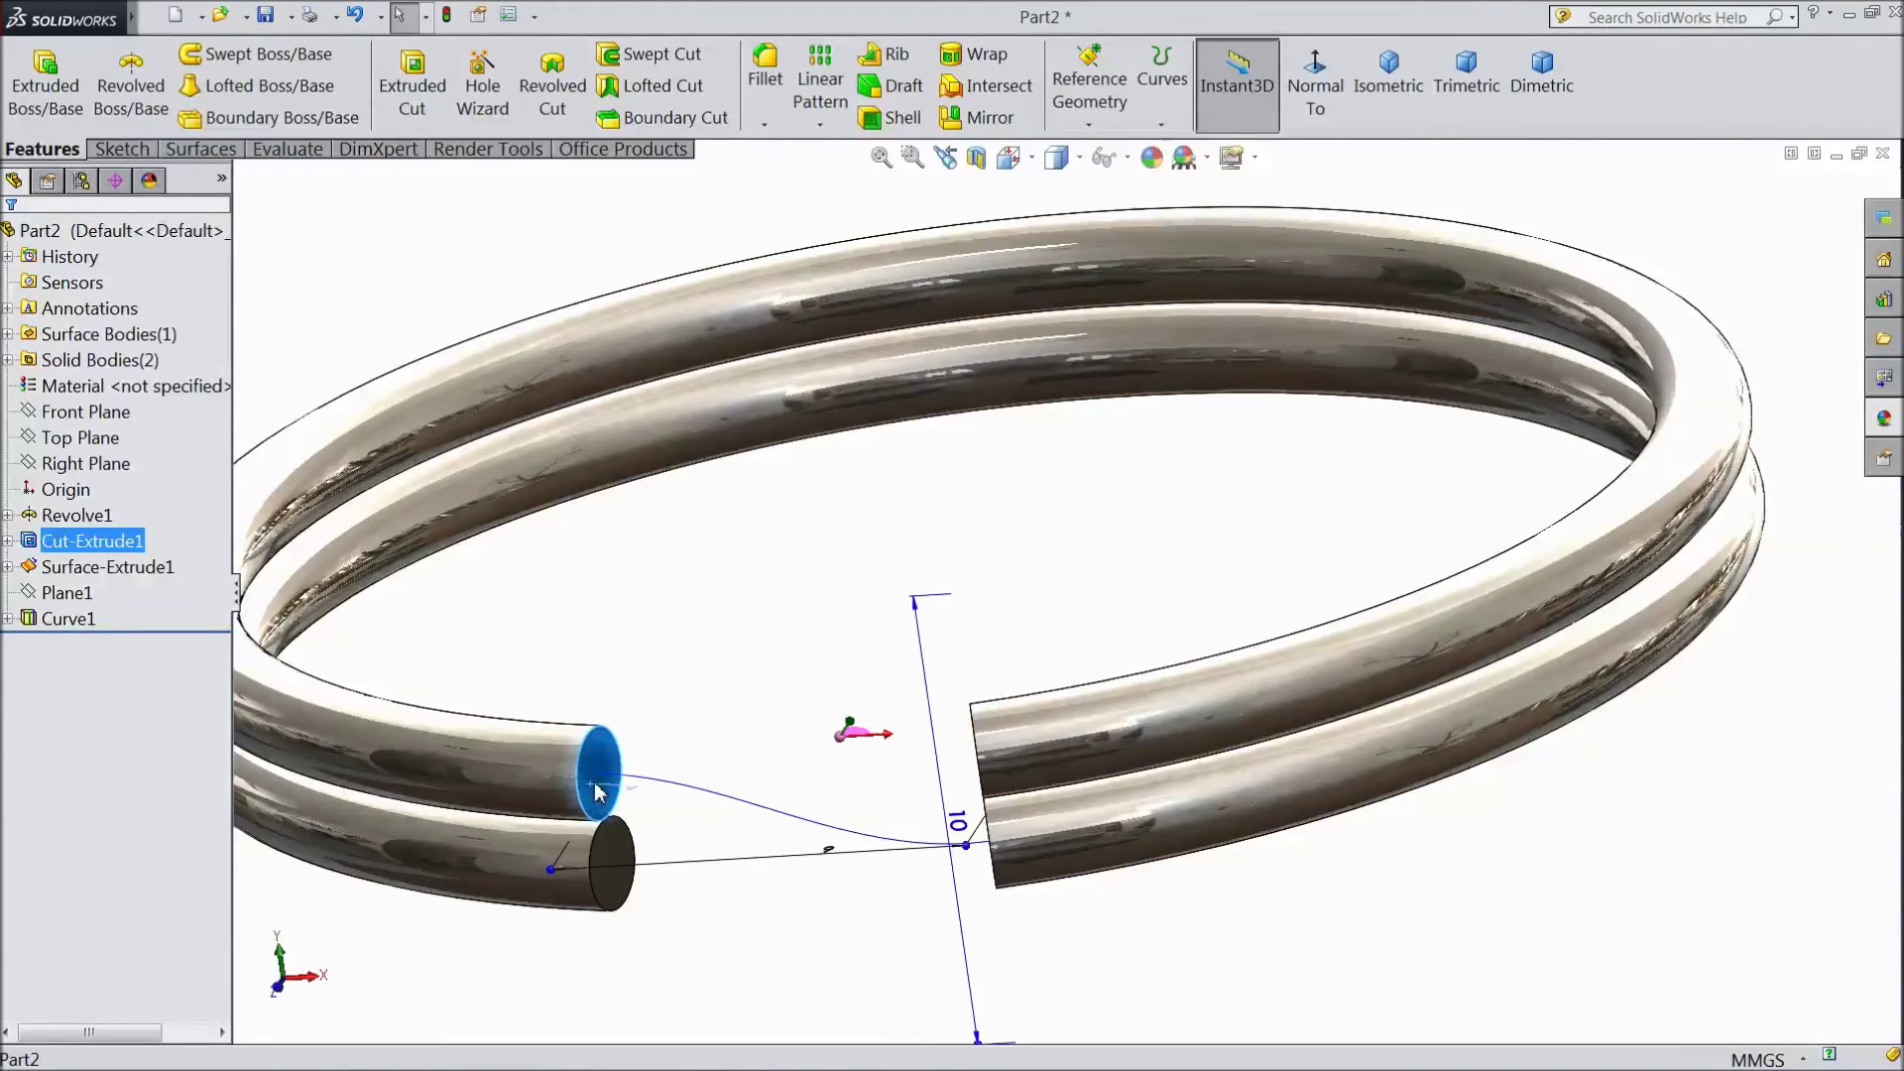
pyautogui.click(669, 731)
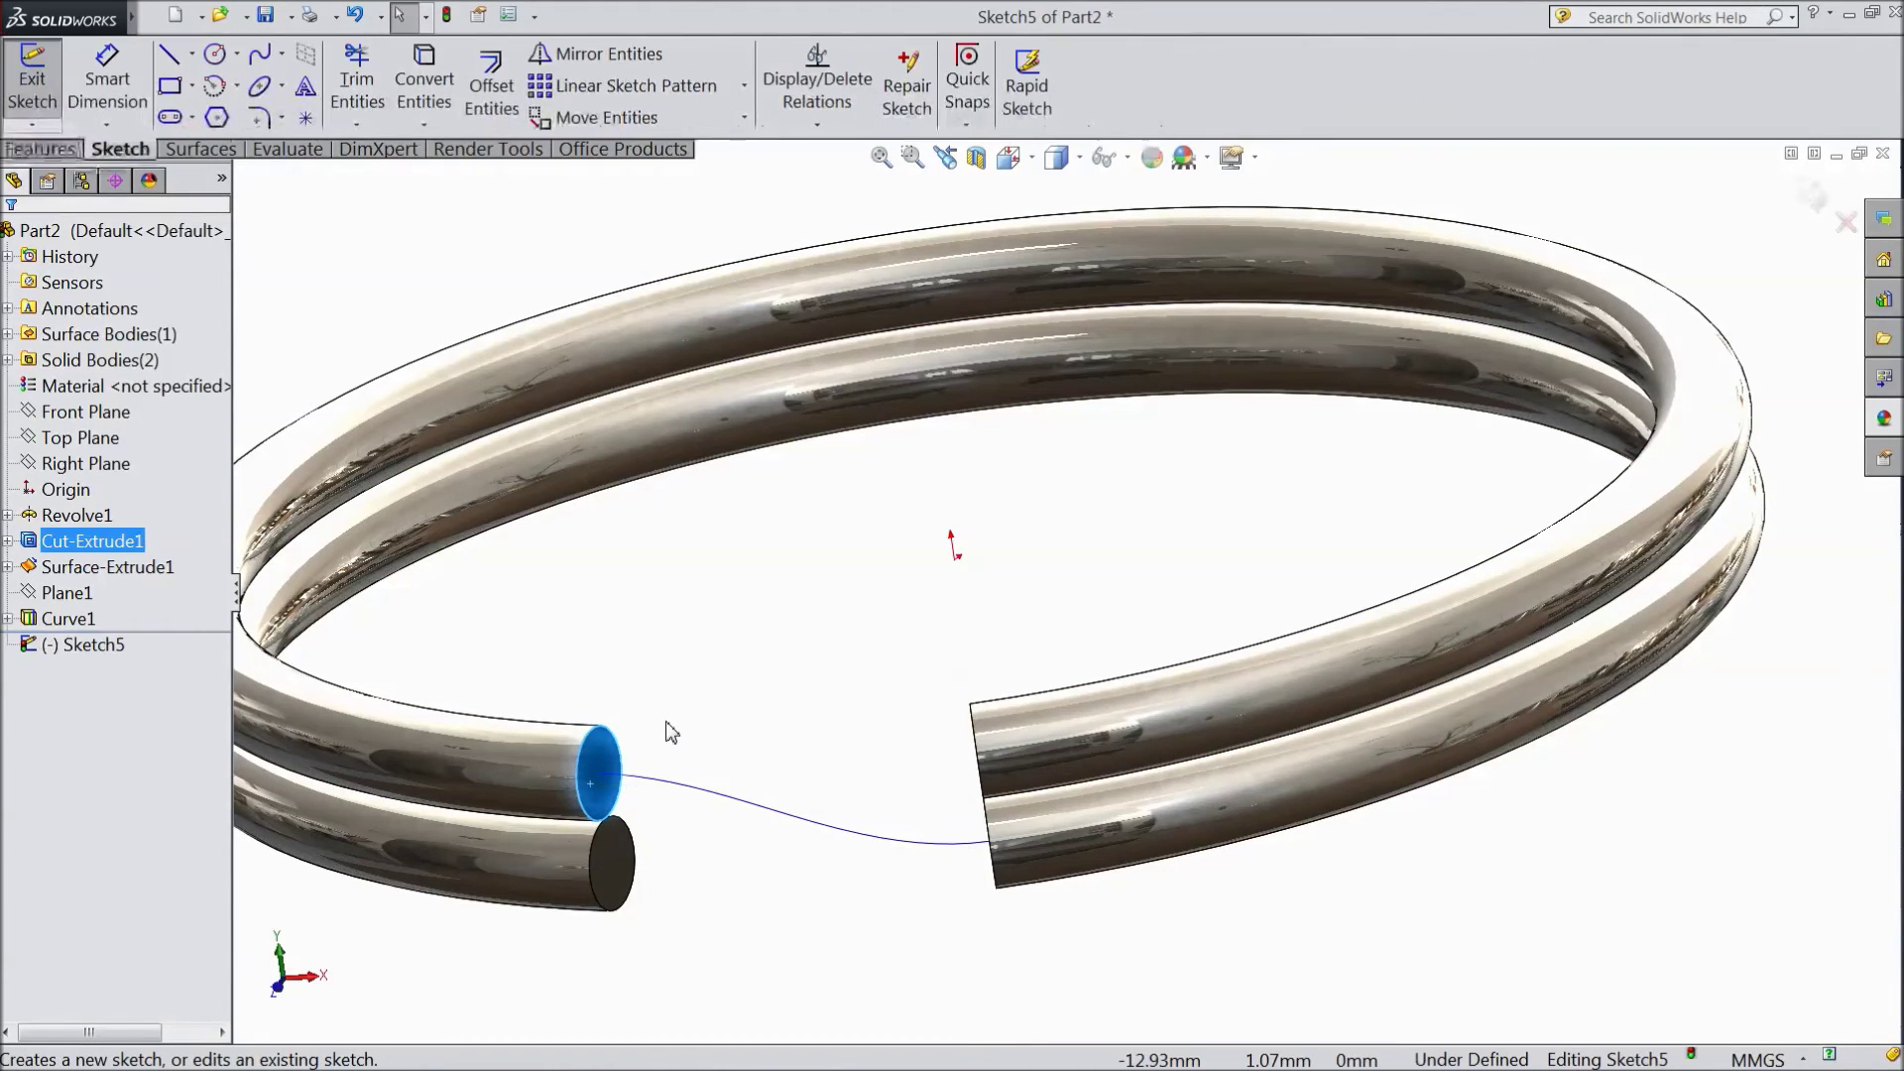
pyautogui.click(428, 92)
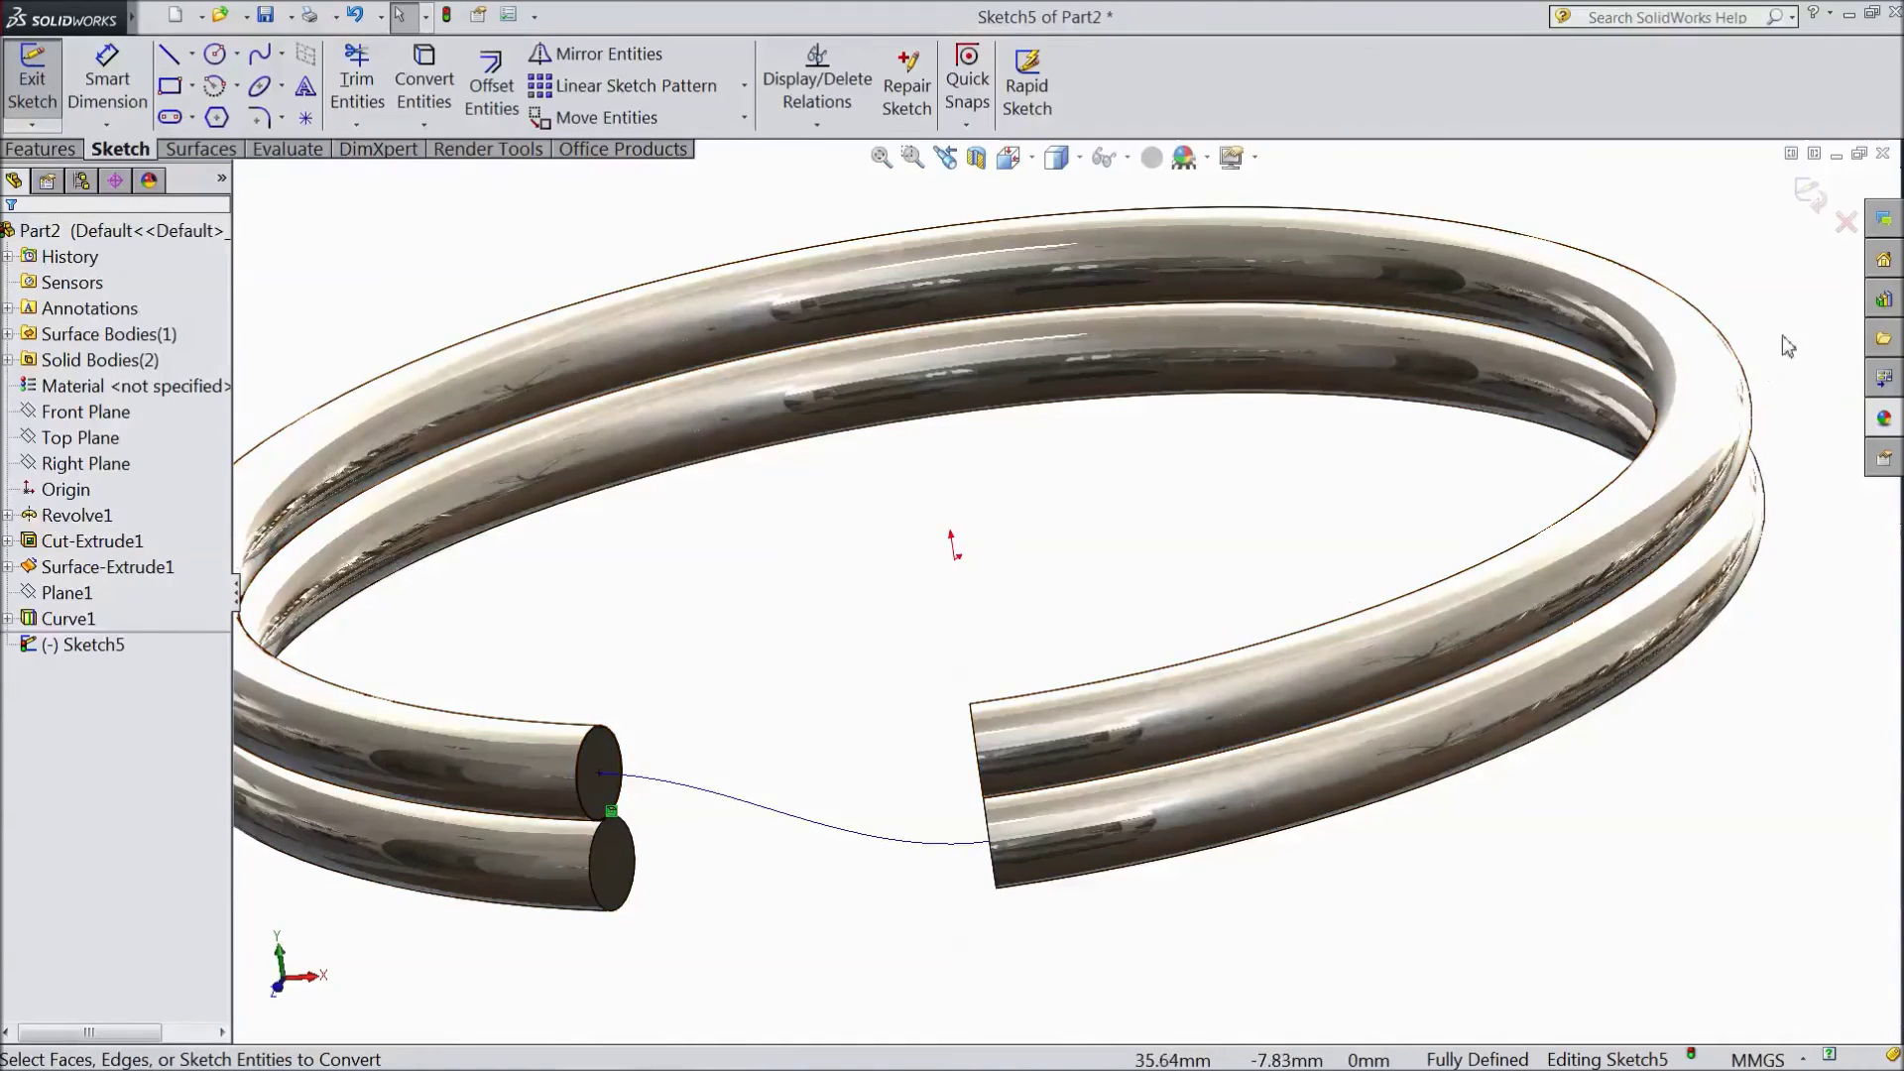
pyautogui.click(1812, 198)
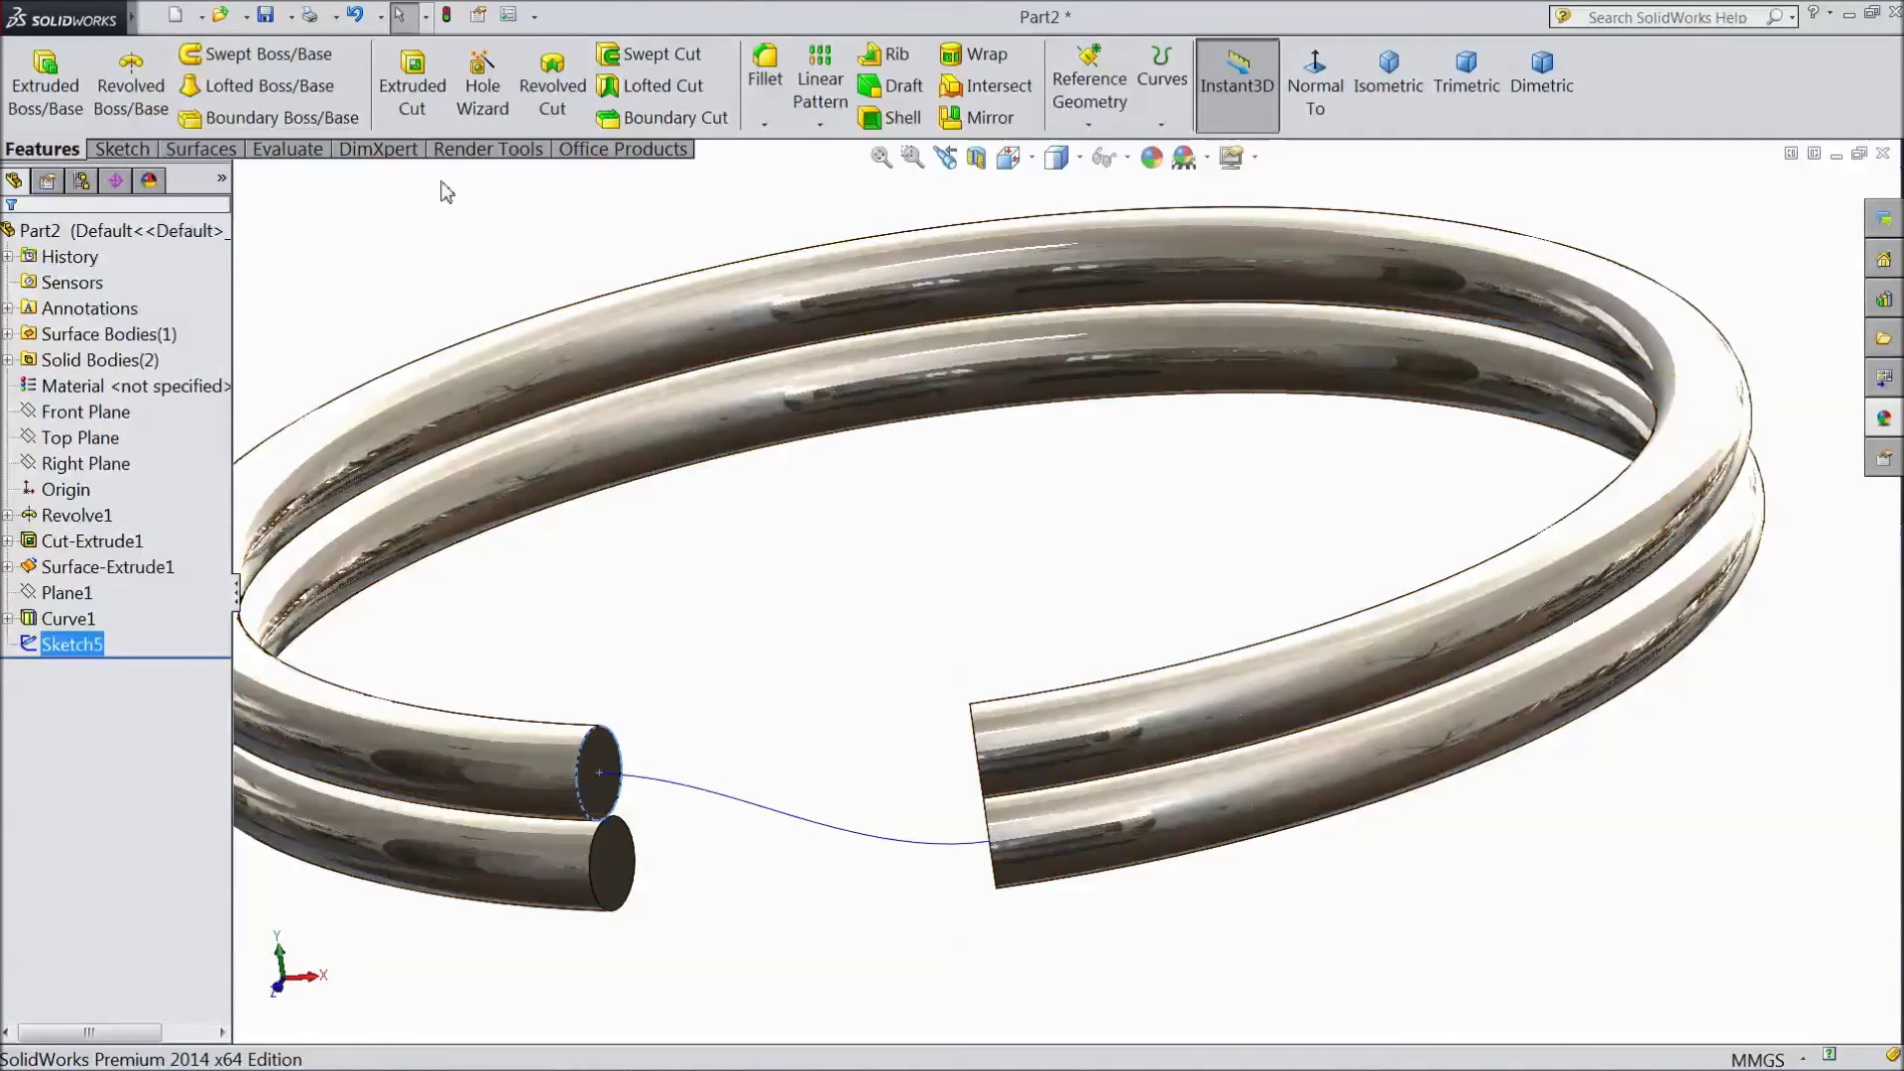
# Sweep Sketch5 along Curve1 with Swept Boss/Base to form the connecting tube Sweep1.
pyautogui.click(290, 68)
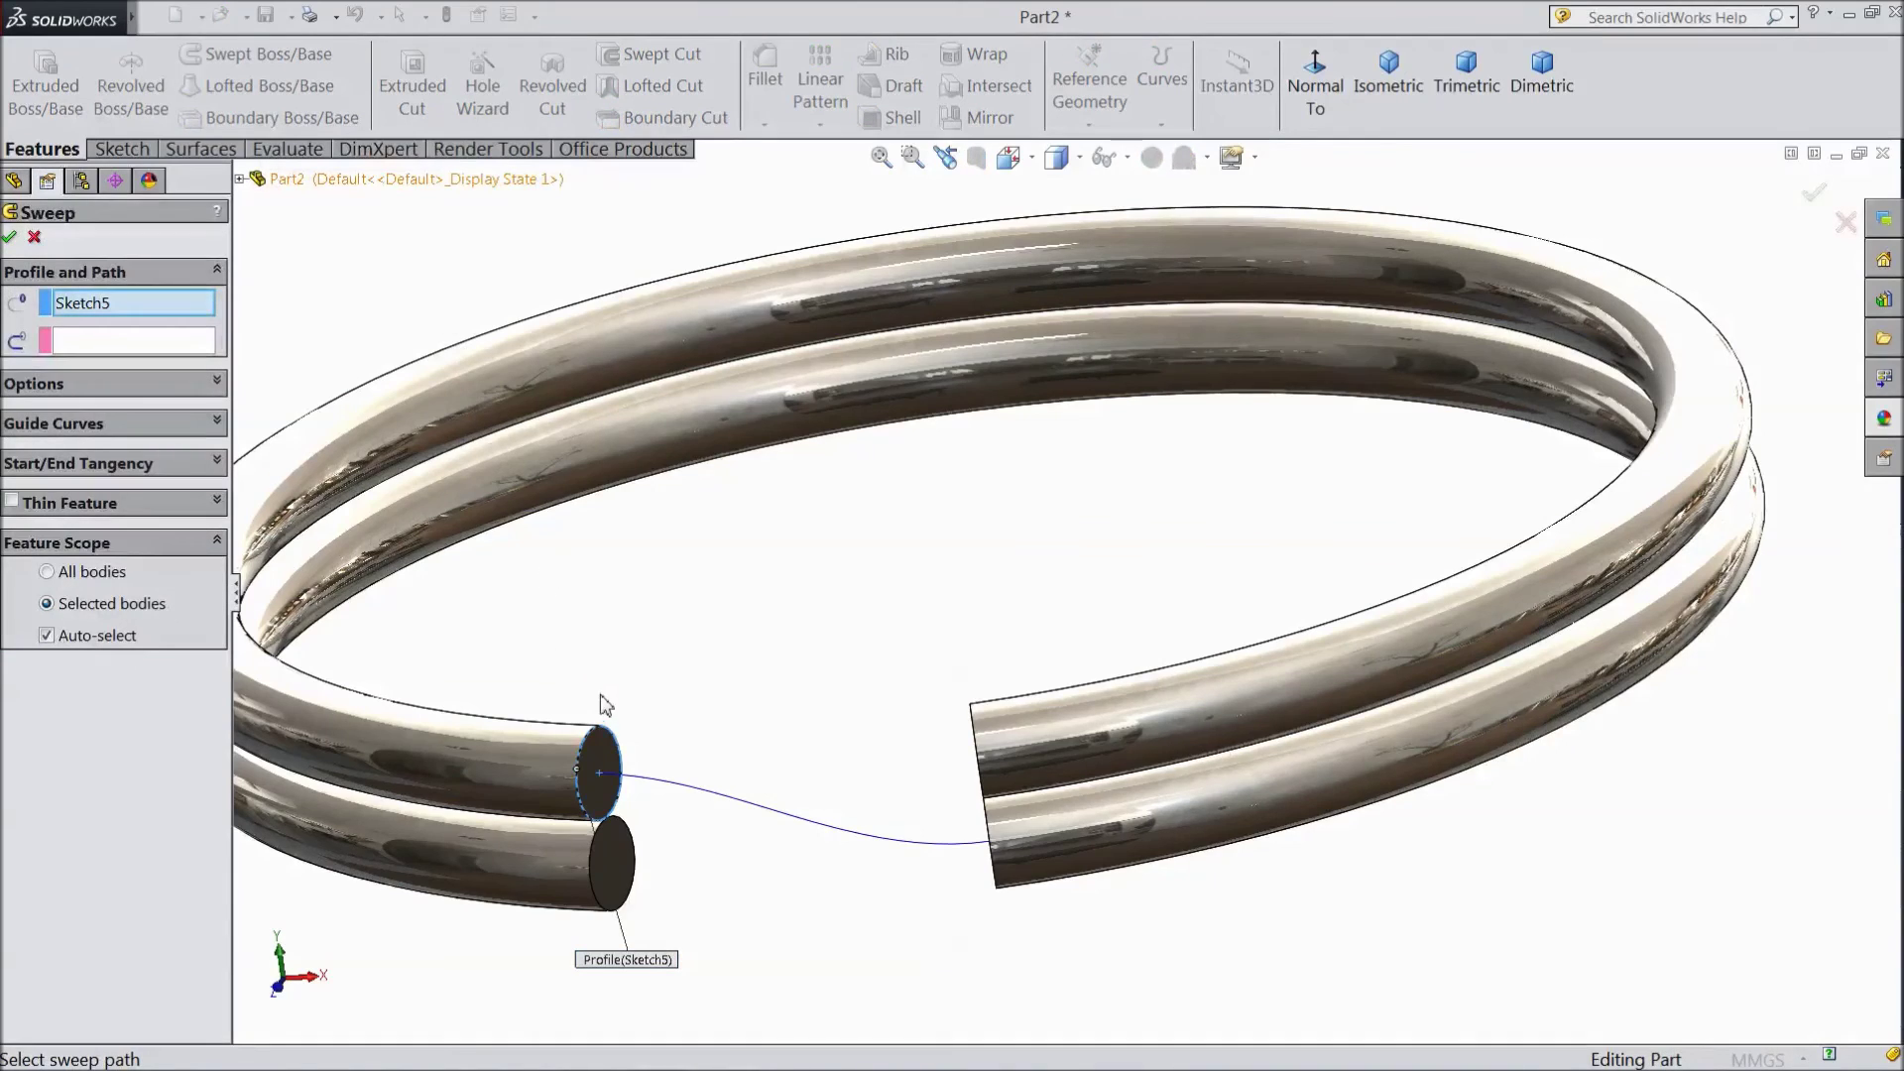
pyautogui.click(153, 348)
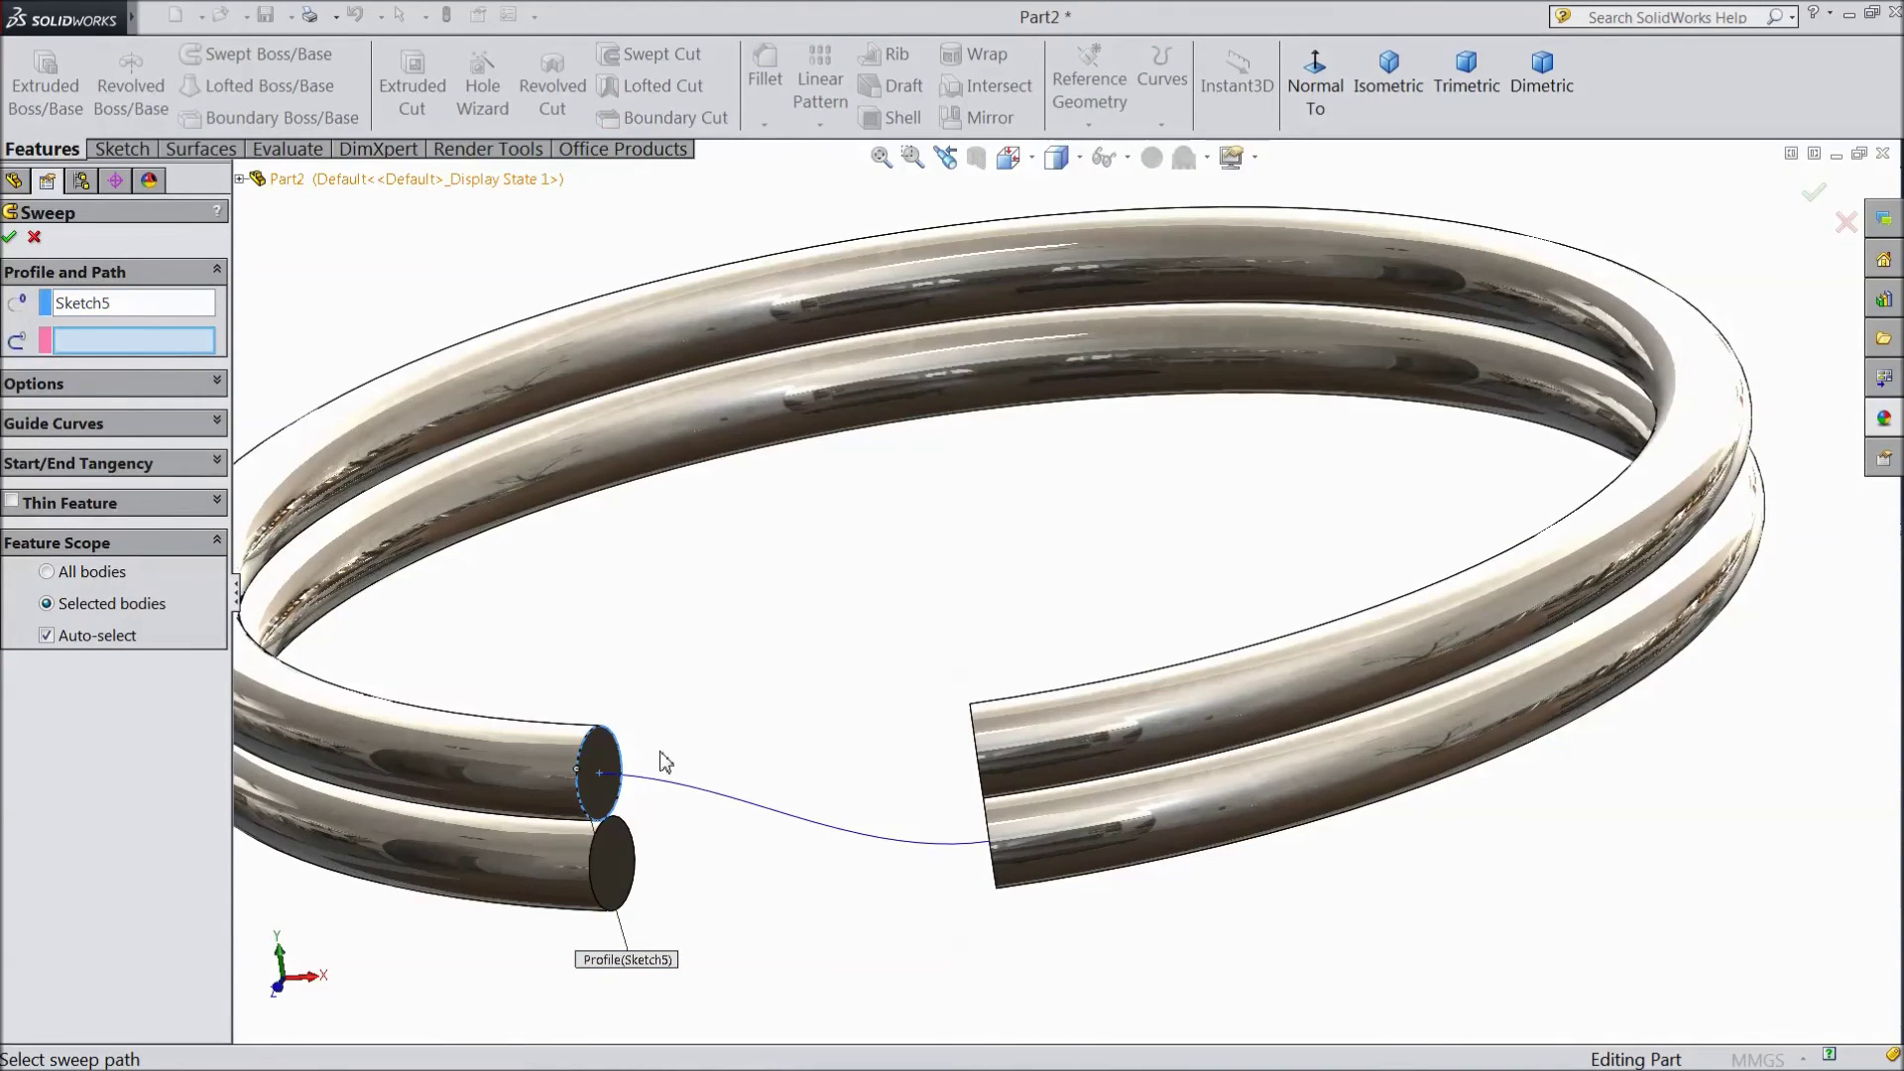
pyautogui.click(719, 808)
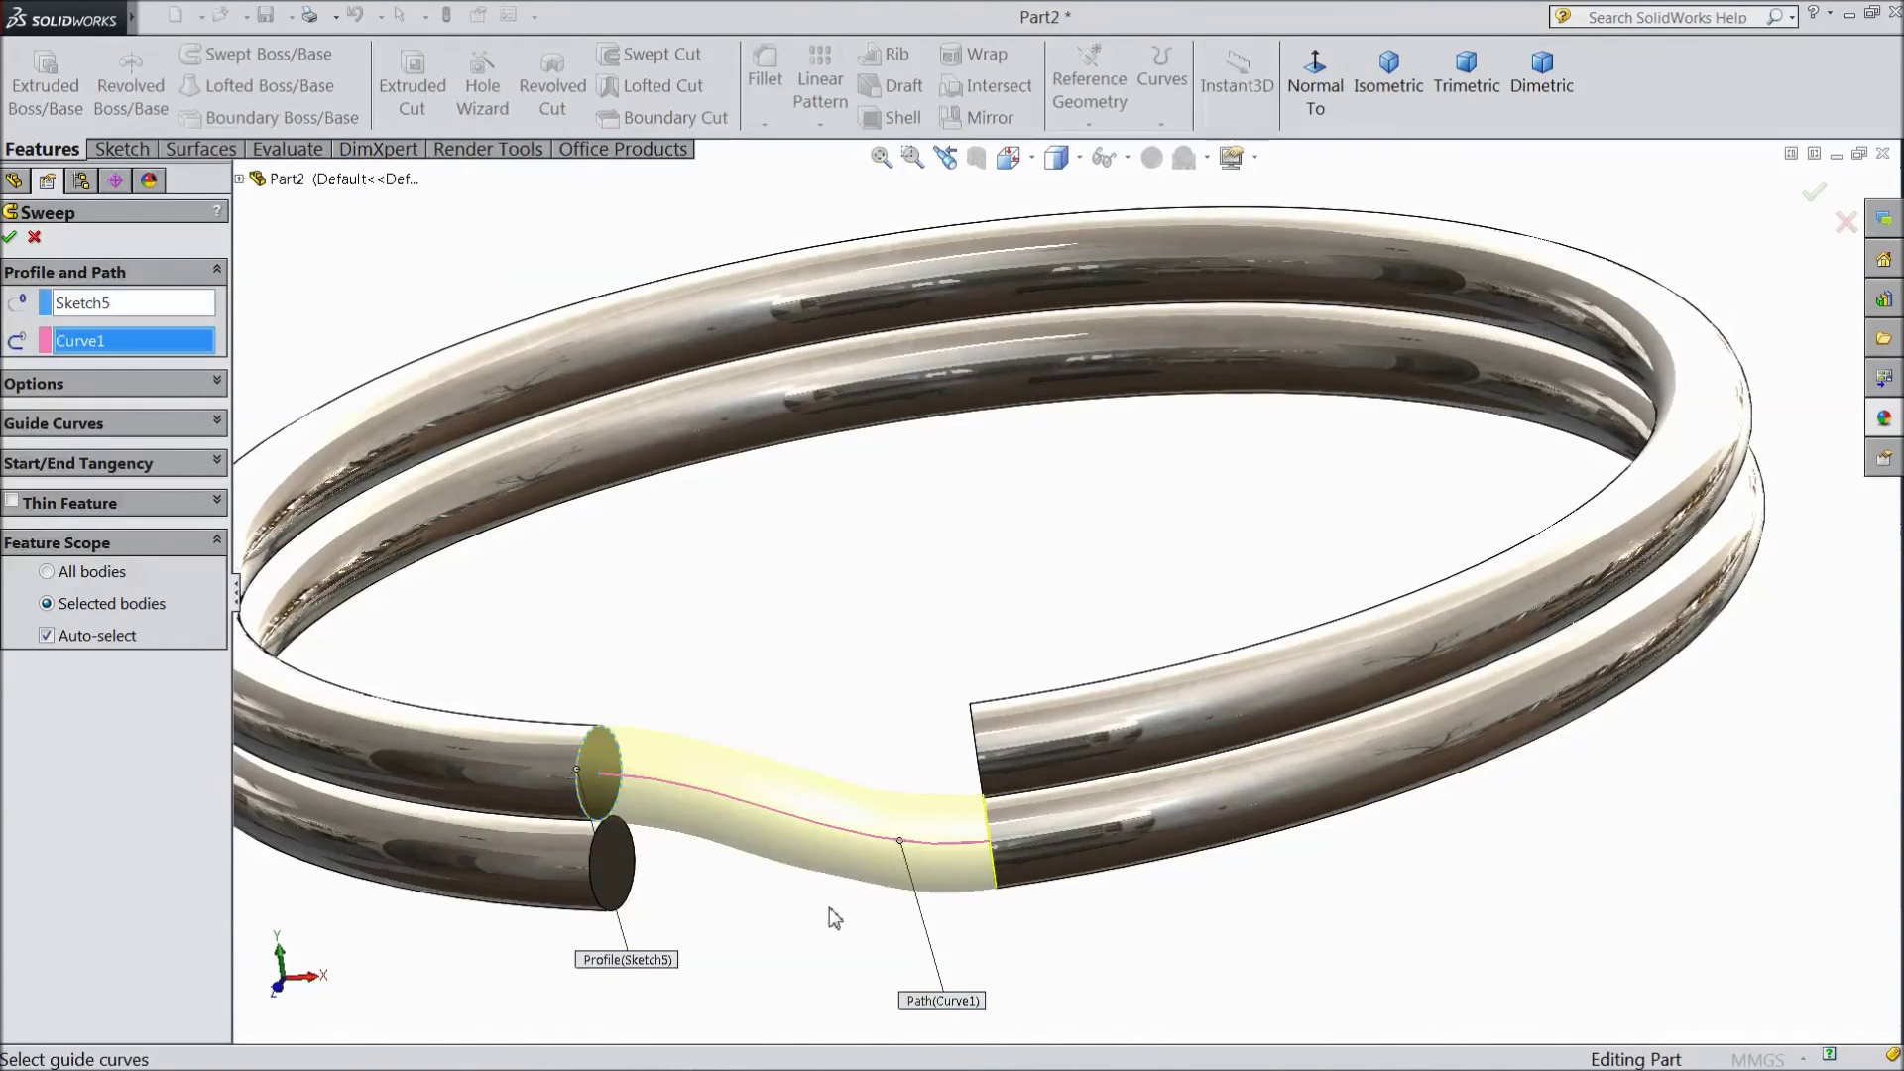
pyautogui.moveTo(1090, 975); pyautogui.dragTo(1137, 952, button='middle')
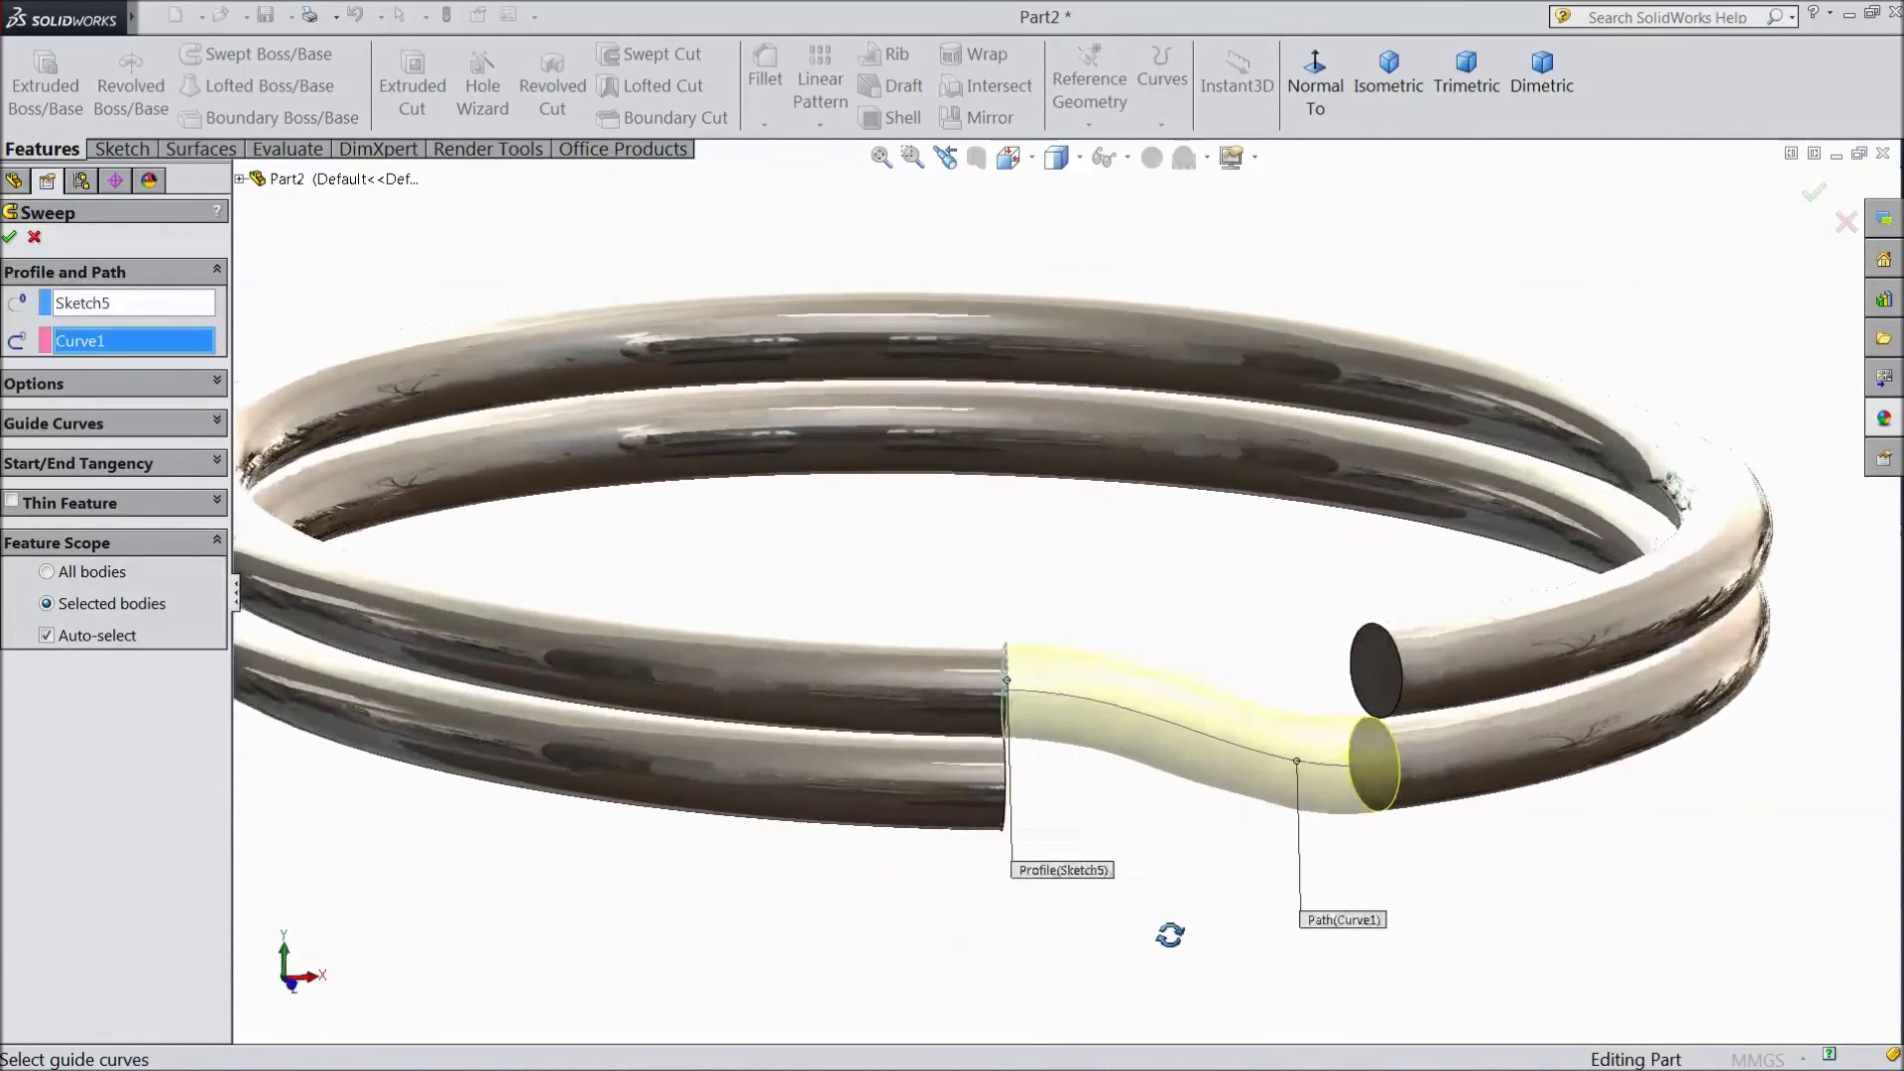
pyautogui.scroll(-2, 1125, 925)
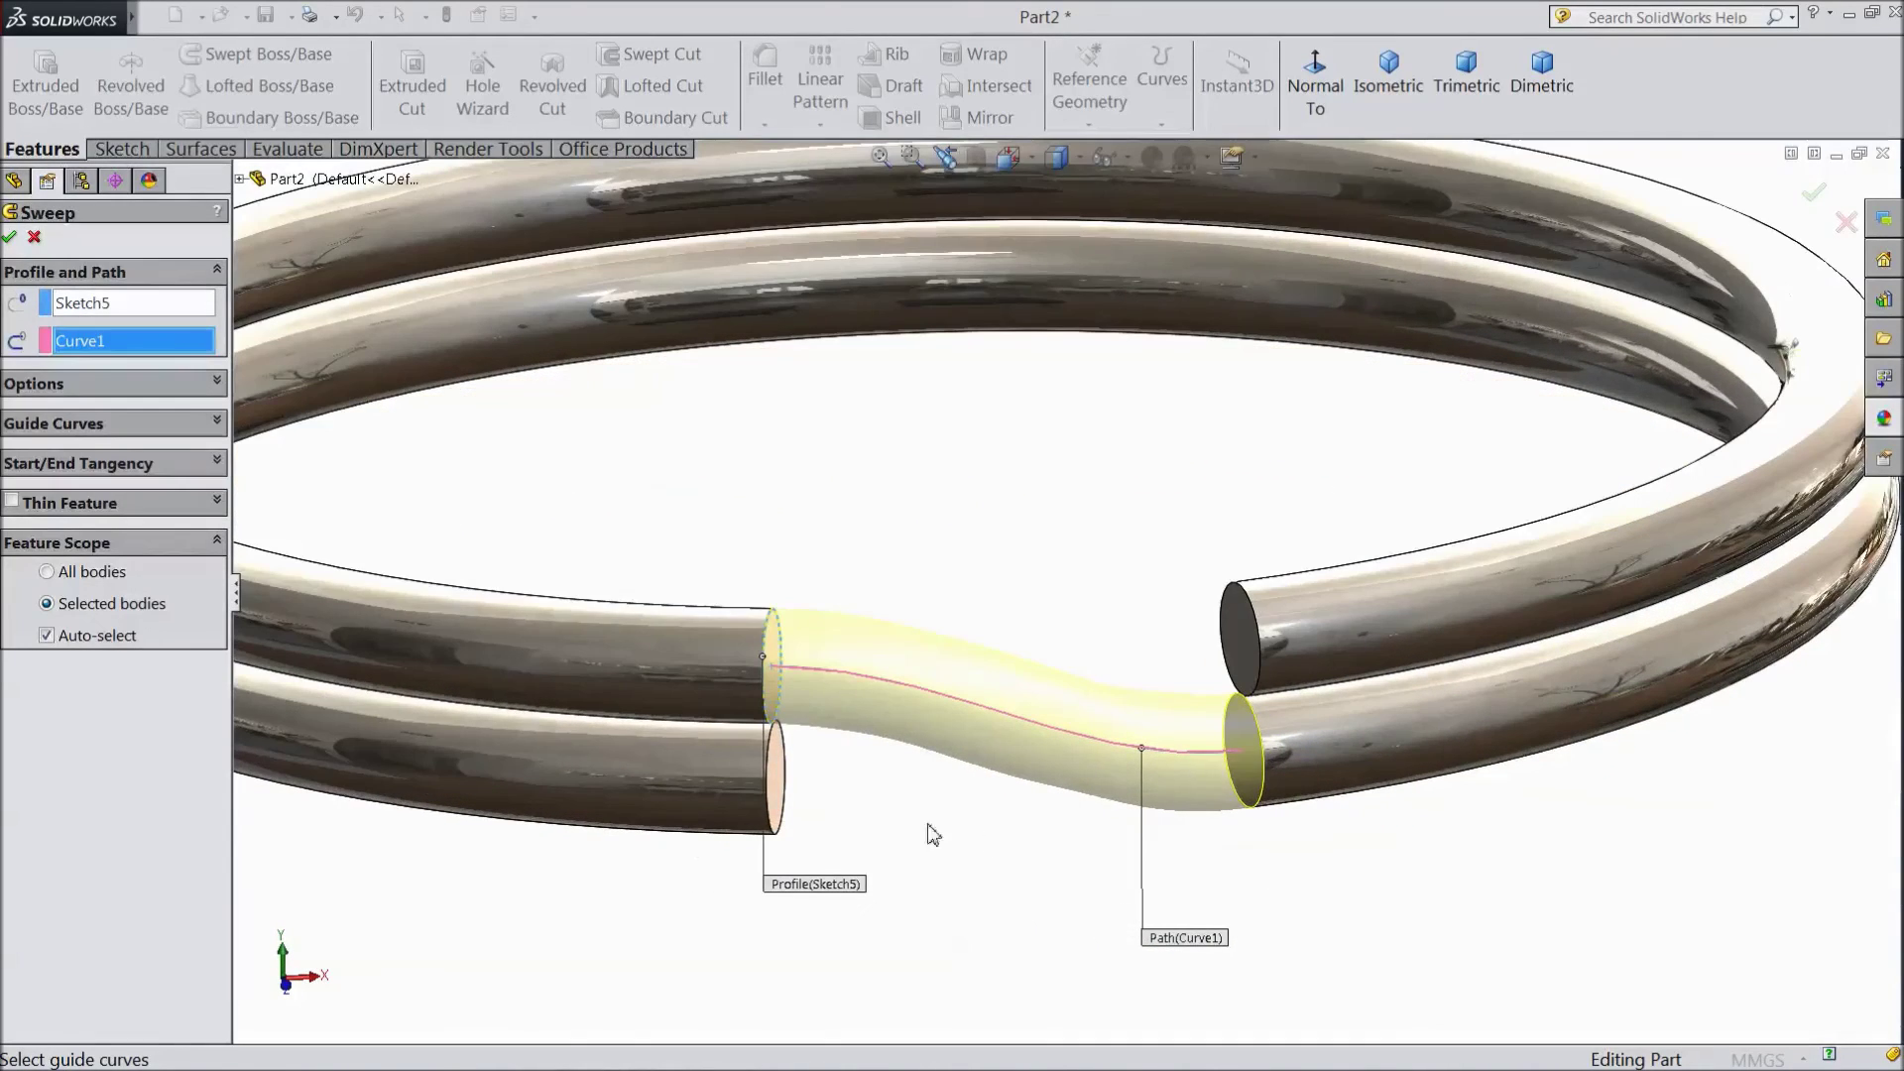
pyautogui.click(12, 240)
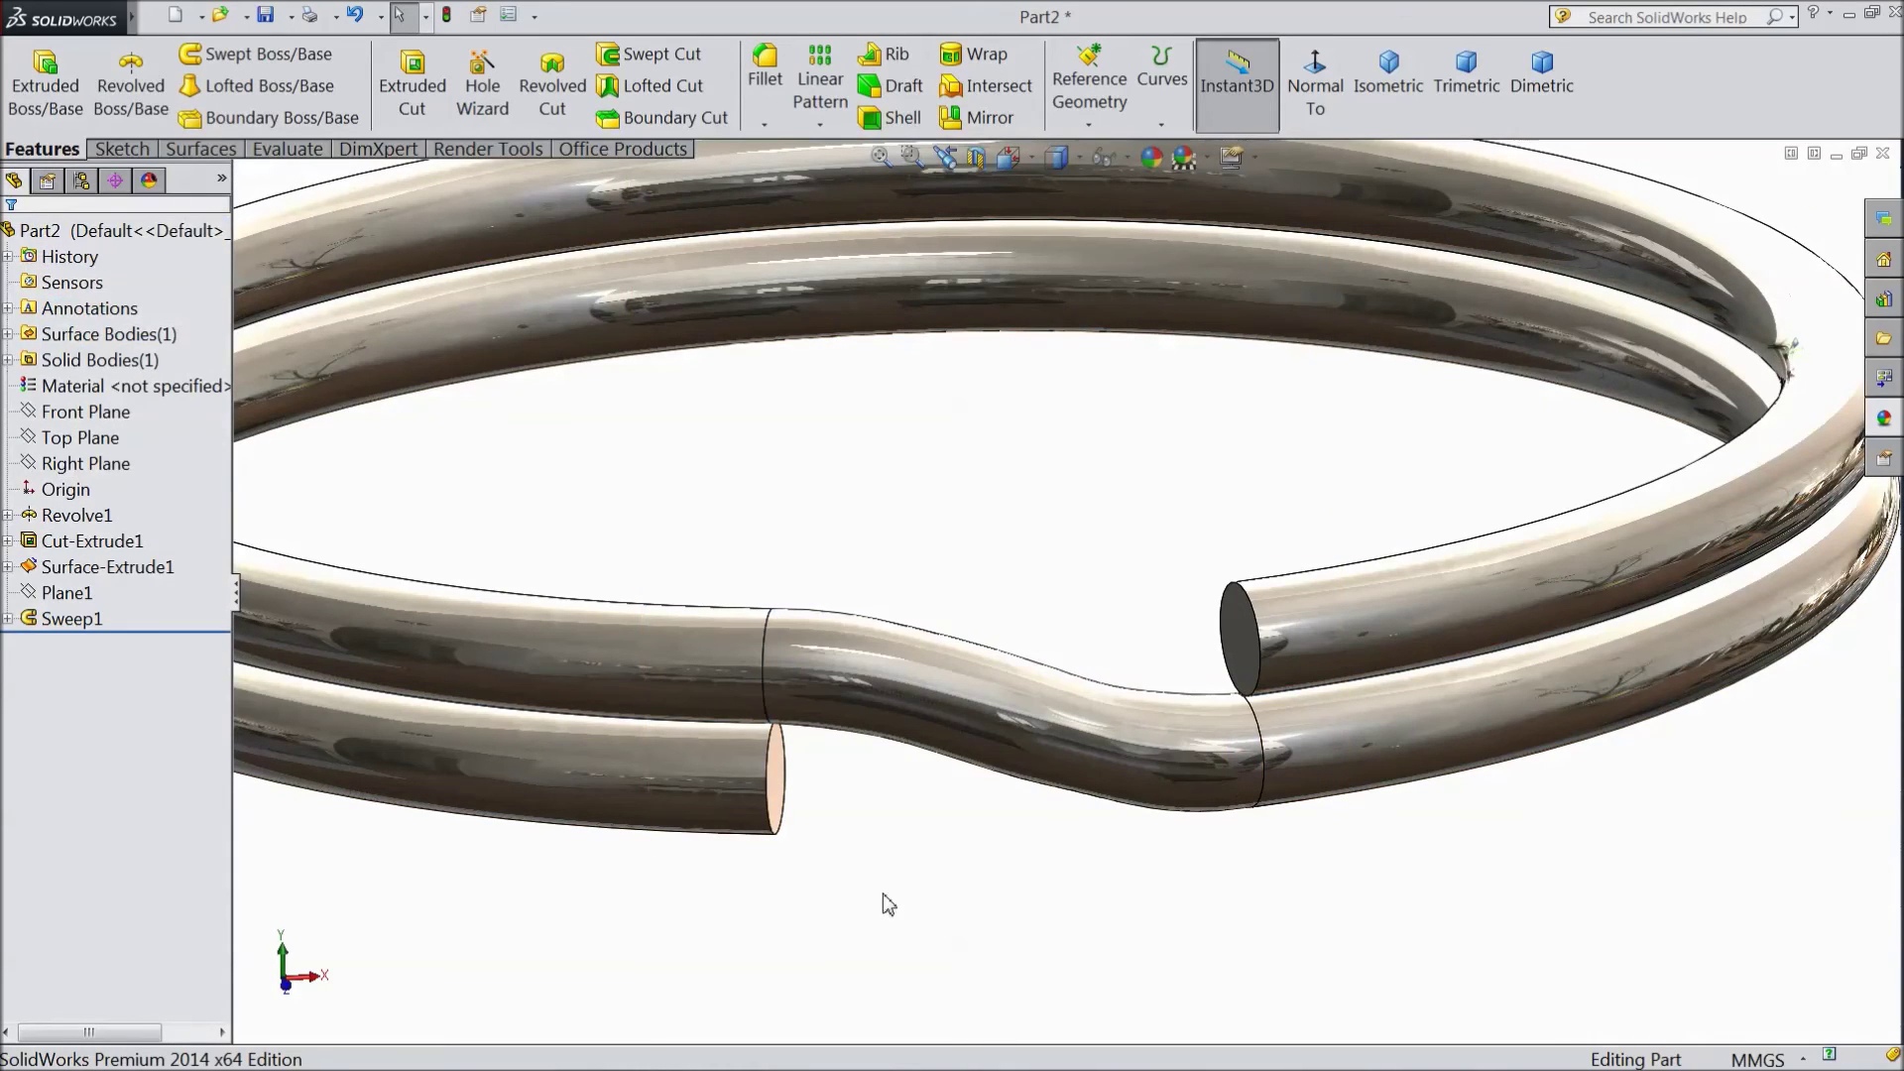
pyautogui.moveTo(924, 926); pyautogui.dragTo(926, 910, button='middle')
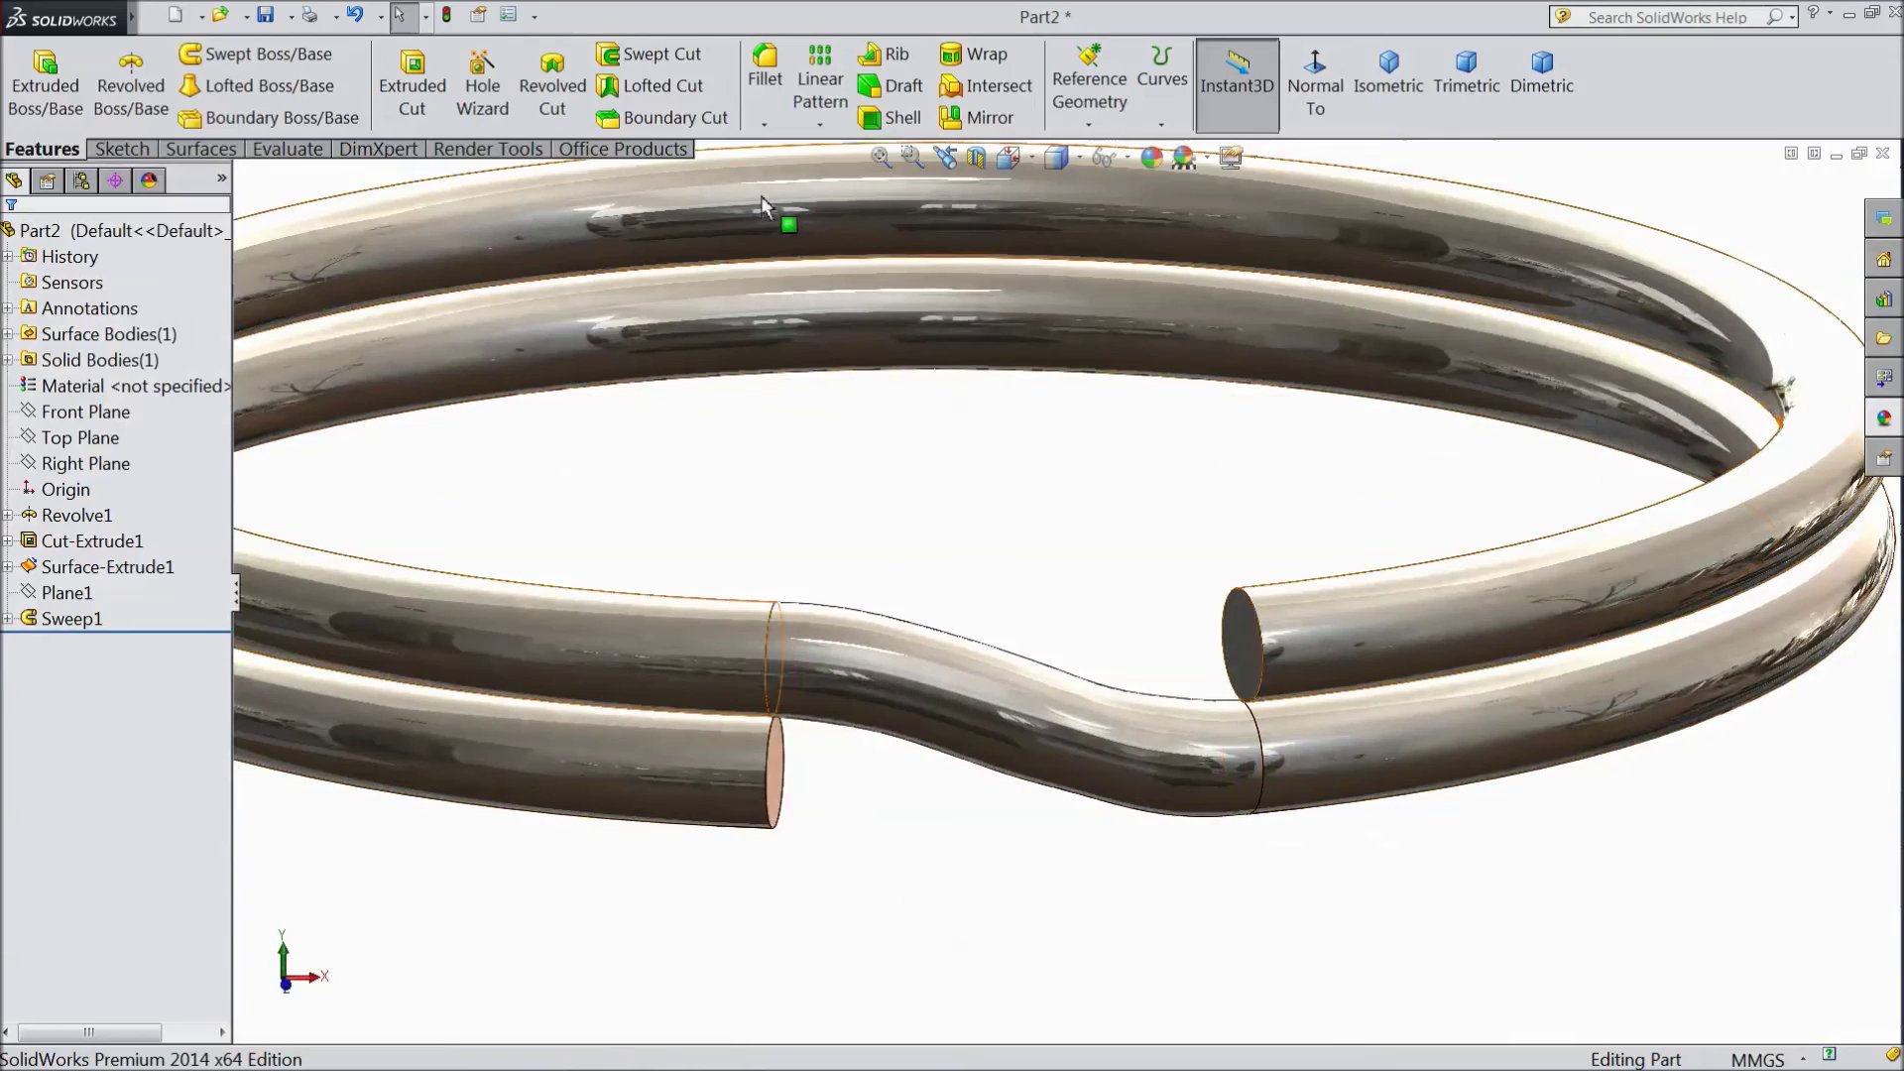
# Fillet both open tube end faces at 0.25 mm radius, creating Fillet1, and fit the view.
pyautogui.click(753, 97)
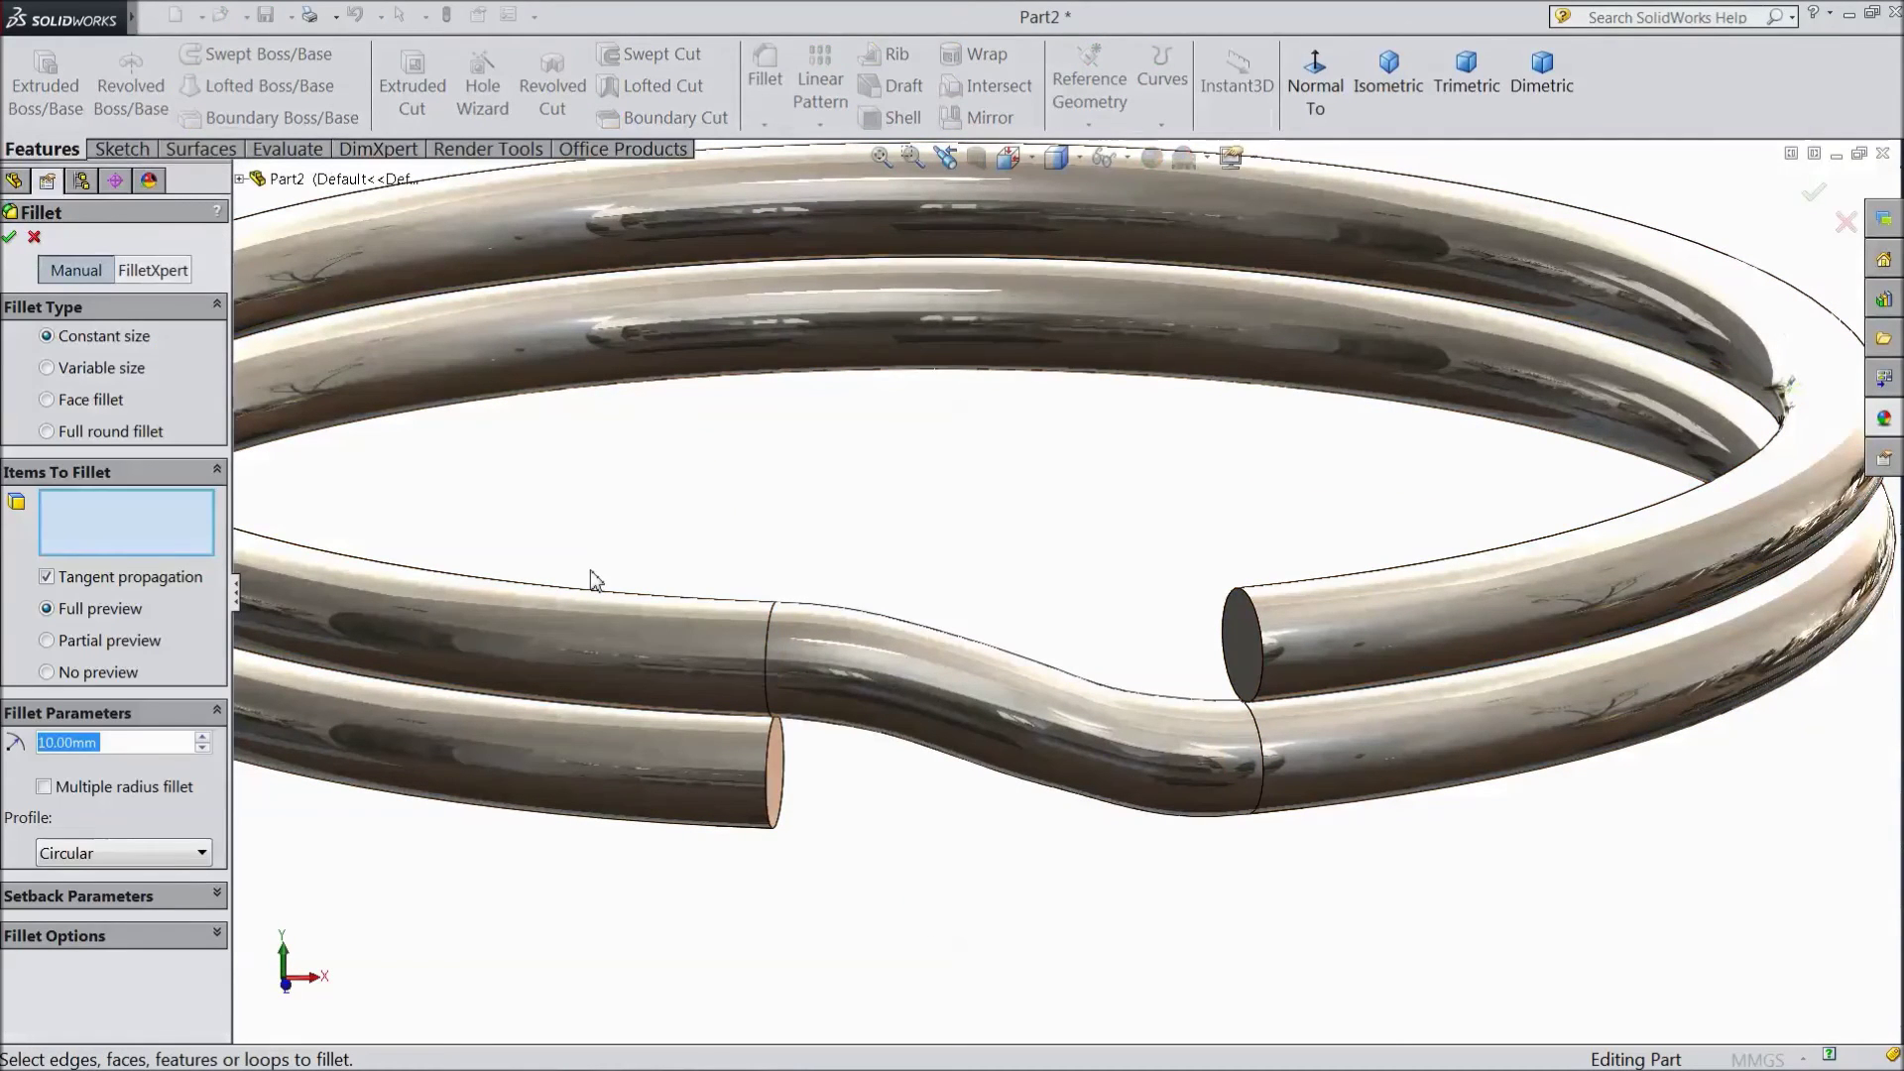
pyautogui.write('0.25')
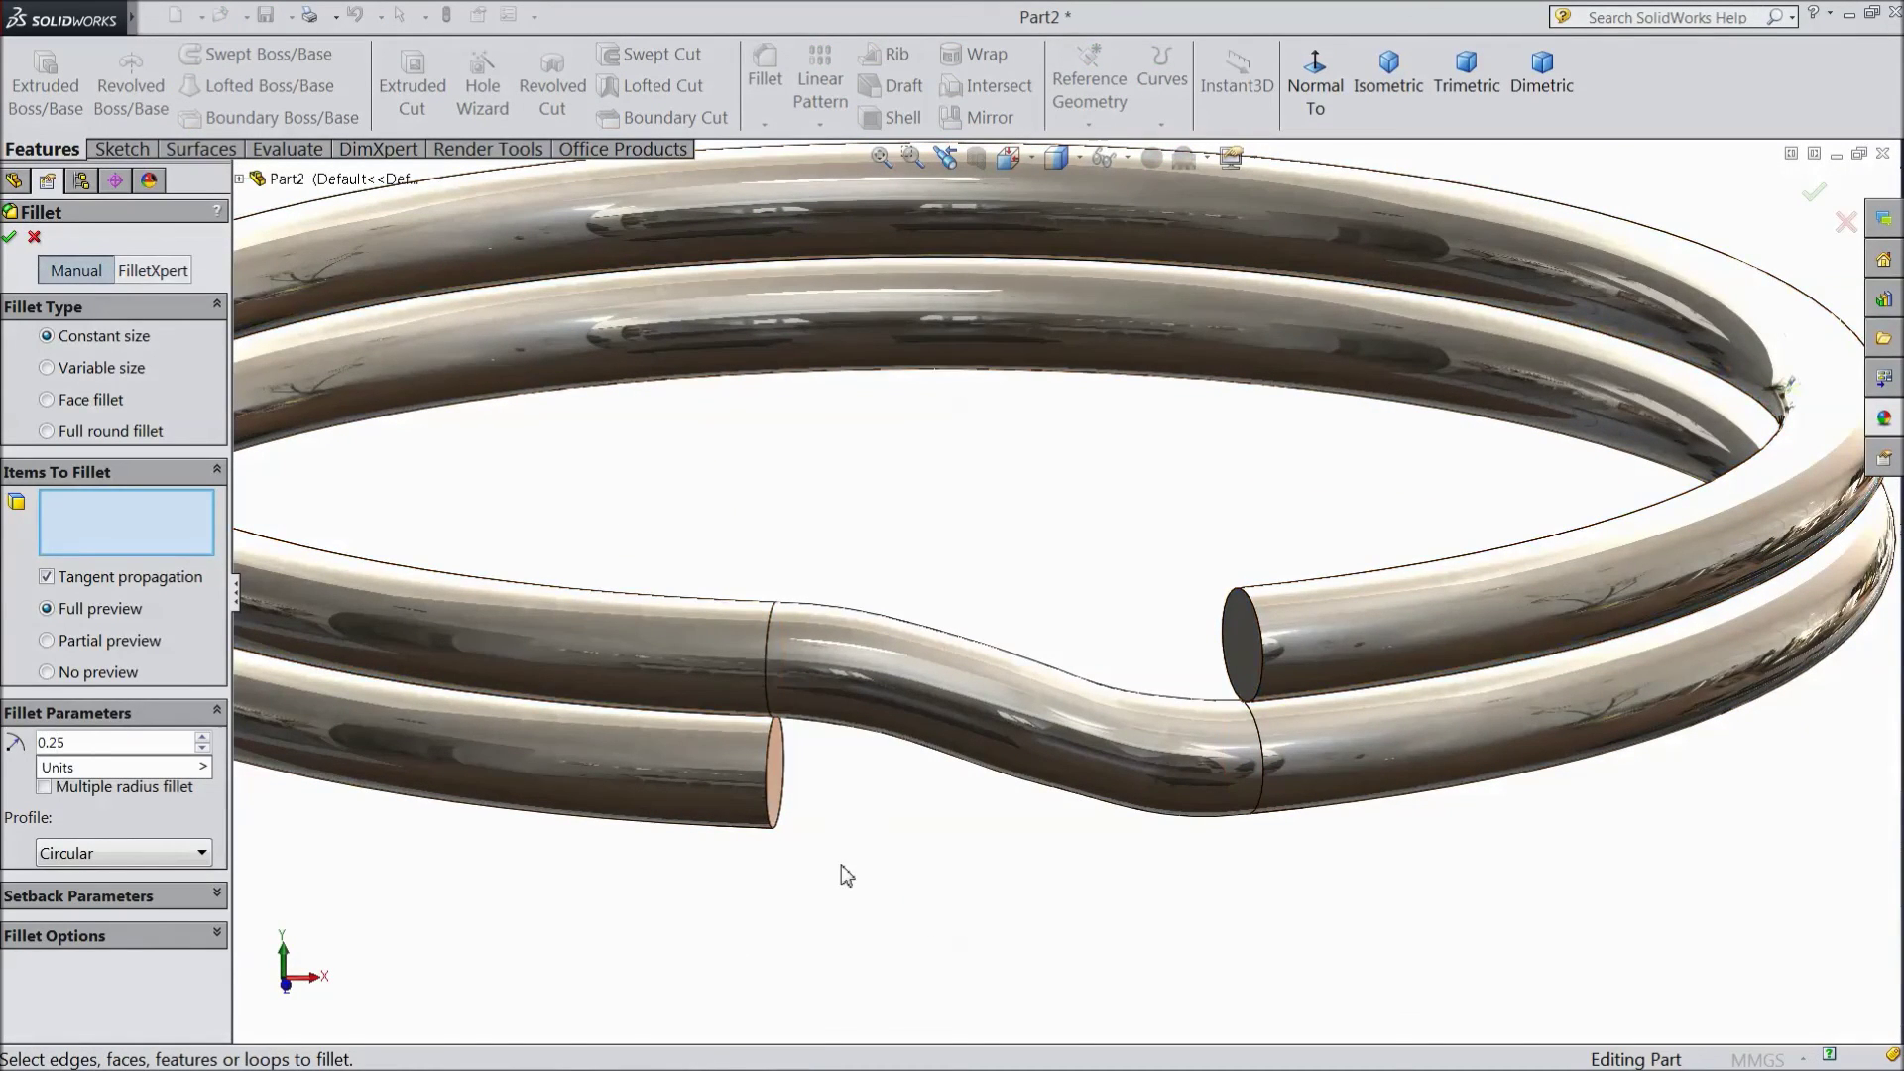
pyautogui.click(1250, 655)
pyautogui.moveTo(1082, 881); pyautogui.dragTo(969, 885, button='middle')
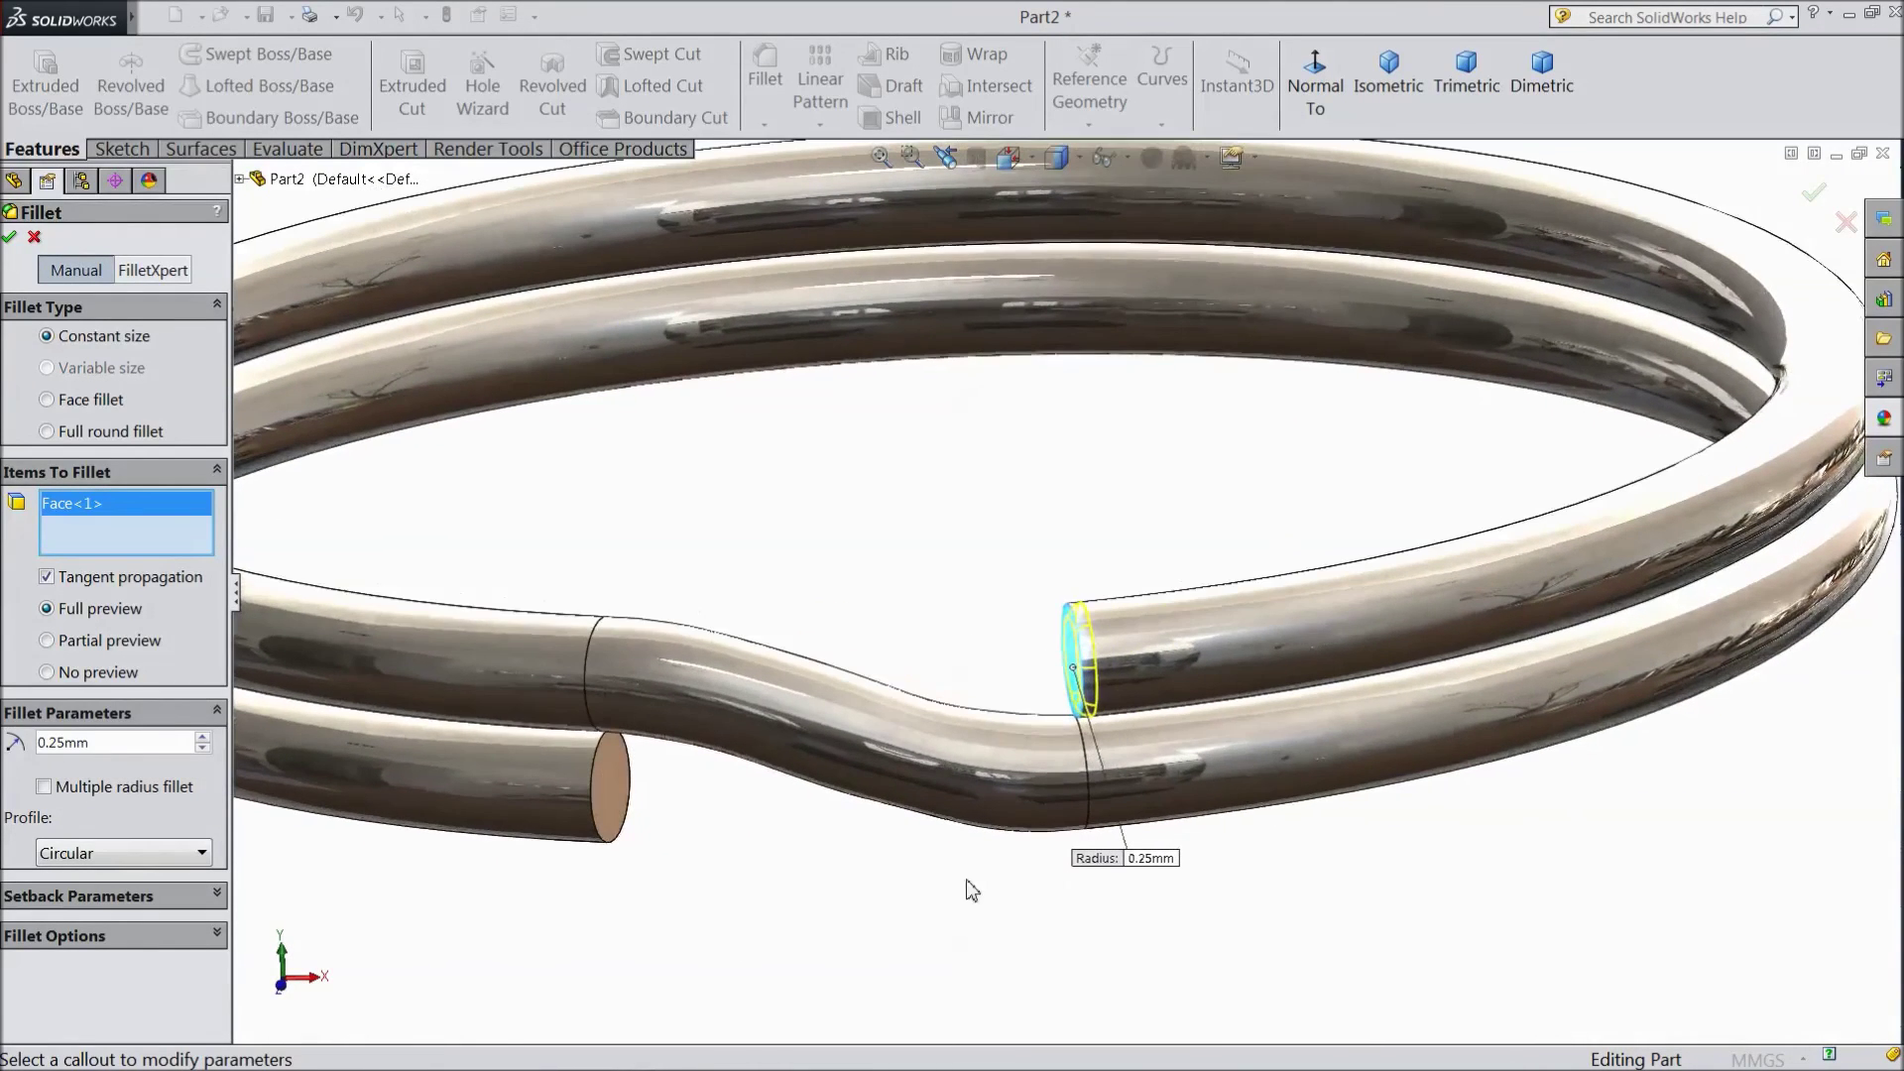
pyautogui.click(617, 806)
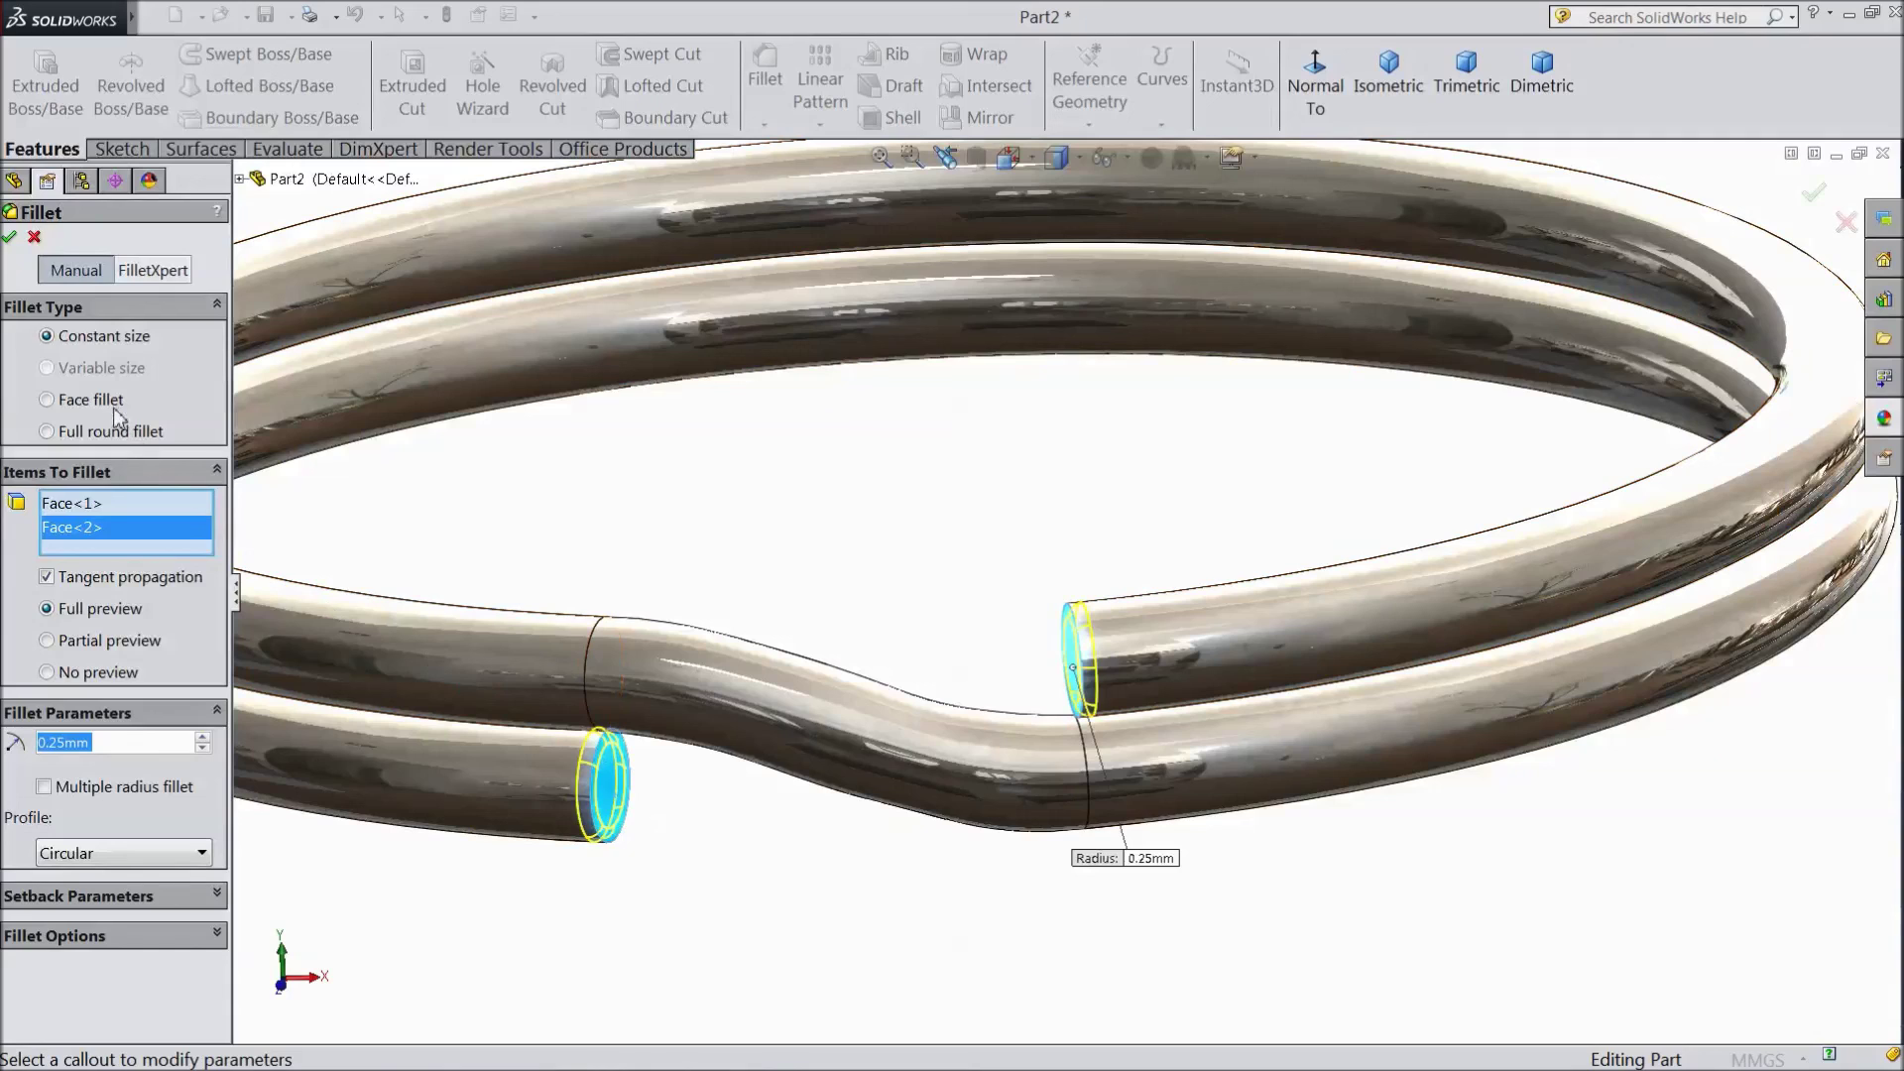
pyautogui.click(10, 238)
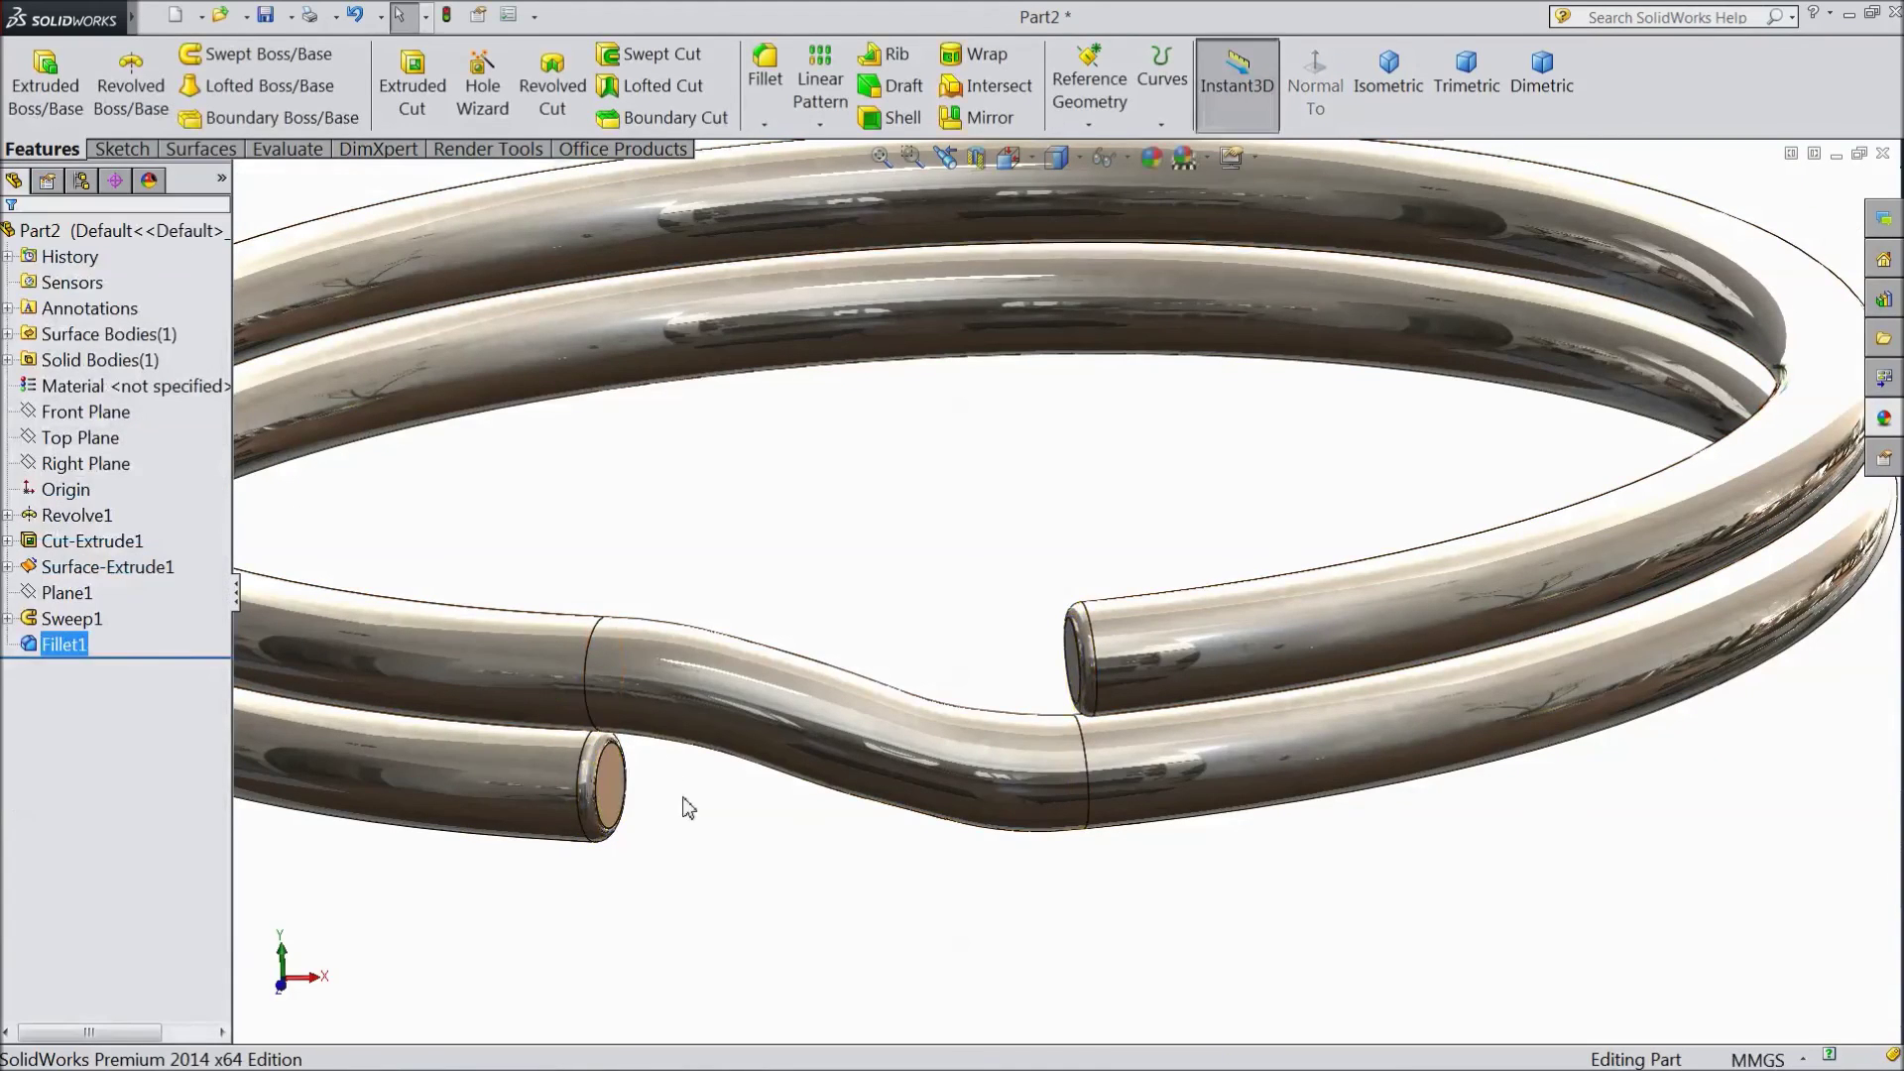
pyautogui.press('f')
pyautogui.moveTo(752, 895)
pyautogui.mouseDown(button='middle')
pyautogui.moveTo(720, 871)
pyautogui.moveTo(715, 898)
pyautogui.moveTo(727, 824)
pyautogui.moveTo(898, 758)
pyautogui.moveTo(1076, 800)
pyautogui.moveTo(1348, 813)
pyautogui.moveTo(1612, 914)
pyautogui.mouseUp(button='middle')
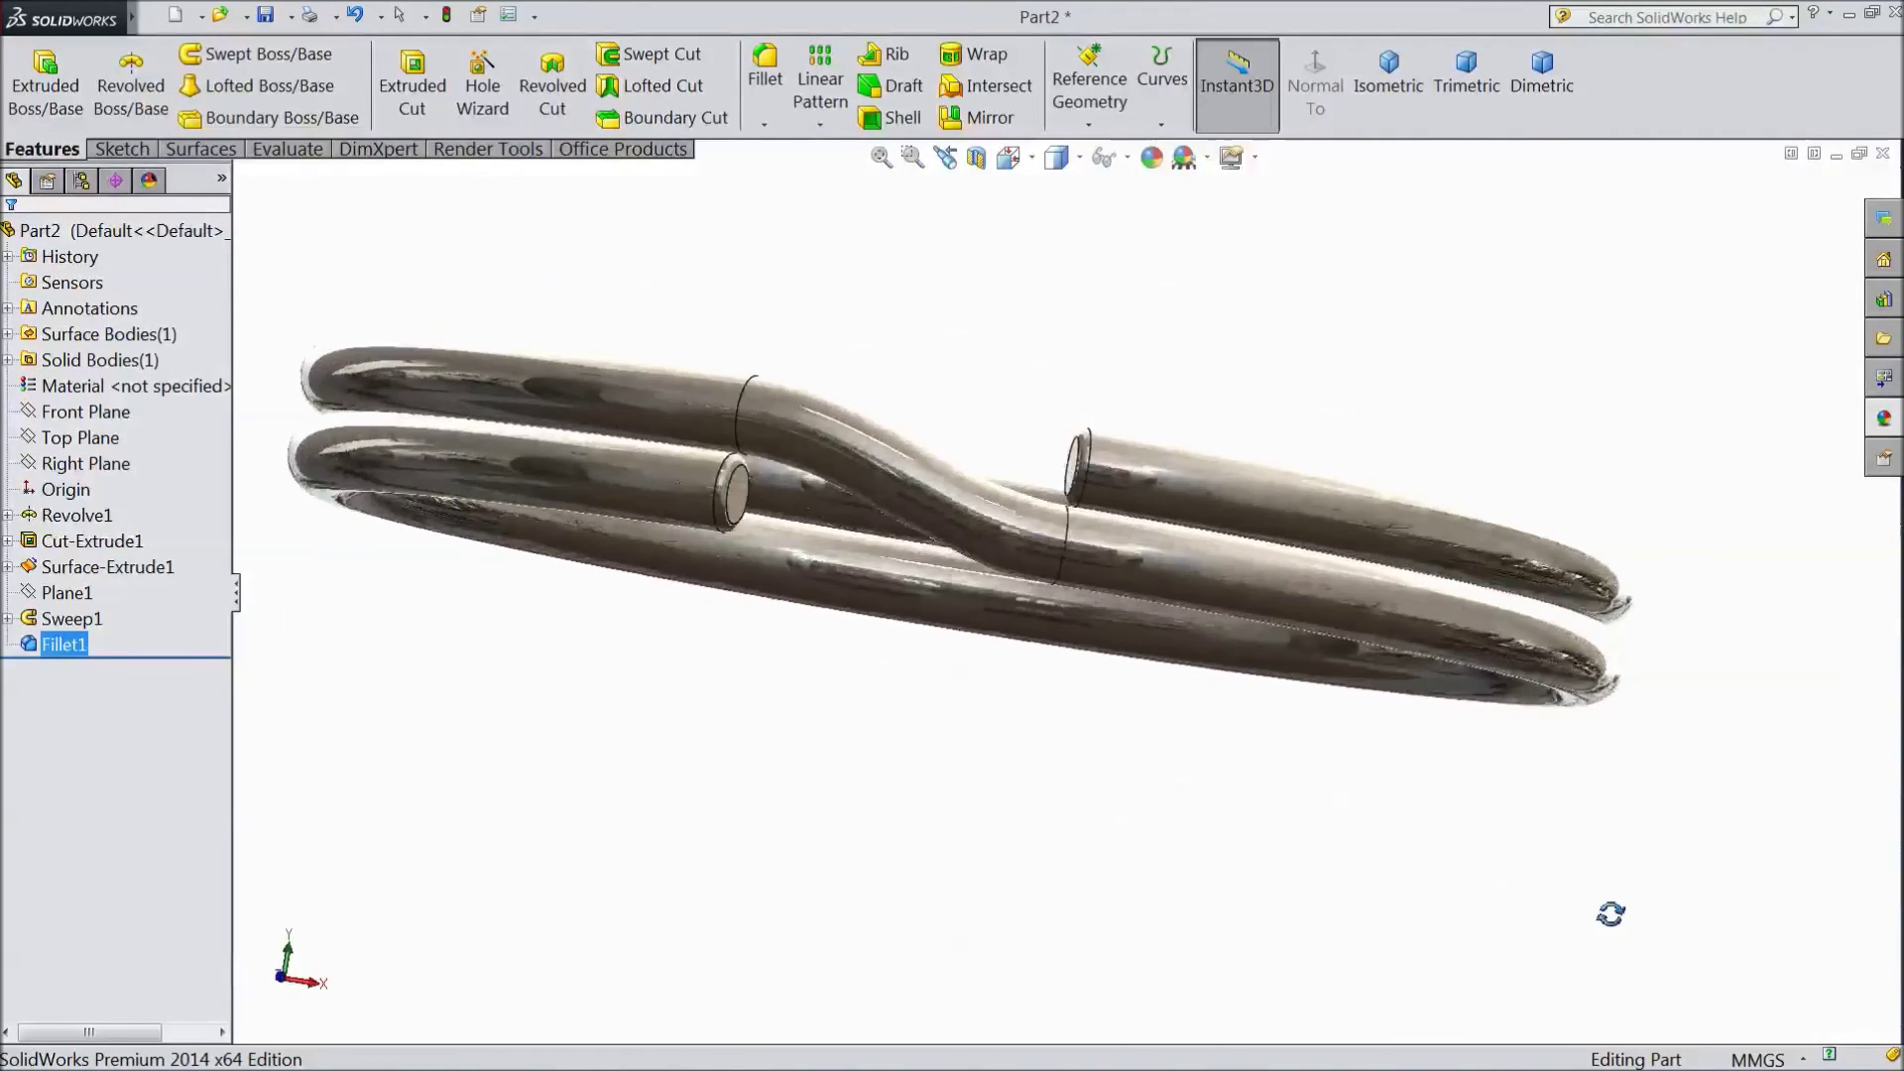
pyautogui.moveTo(943, 293)
pyautogui.mouseDown(button='middle')
pyautogui.moveTo(960, 417)
pyautogui.moveTo(987, 443)
pyautogui.moveTo(897, 342)
pyautogui.moveTo(817, 323)
pyautogui.moveTo(688, 371)
pyautogui.moveTo(693, 515)
pyautogui.moveTo(987, 544)
pyautogui.moveTo(1059, 489)
pyautogui.moveTo(1140, 515)
pyautogui.moveTo(1345, 692)
pyautogui.moveTo(1513, 566)
pyautogui.moveTo(1574, 633)
pyautogui.mouseUp(button='middle')
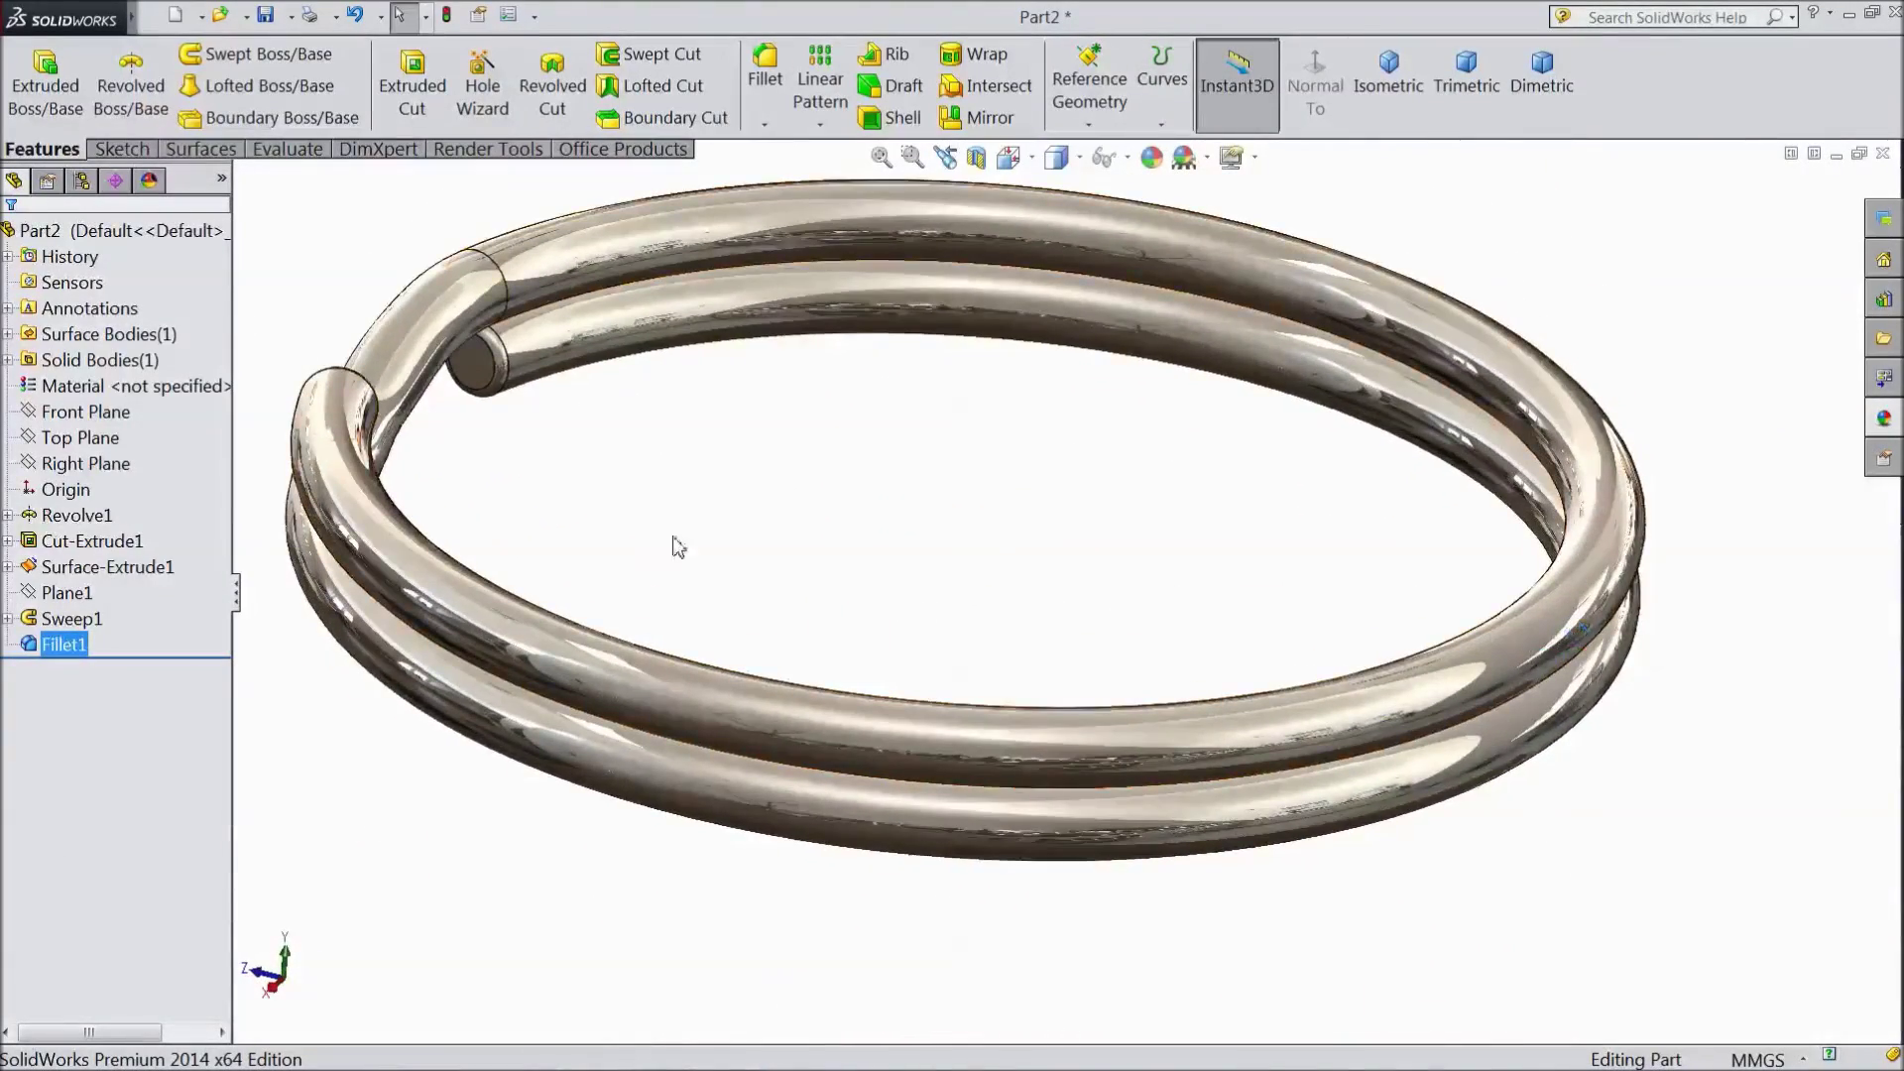